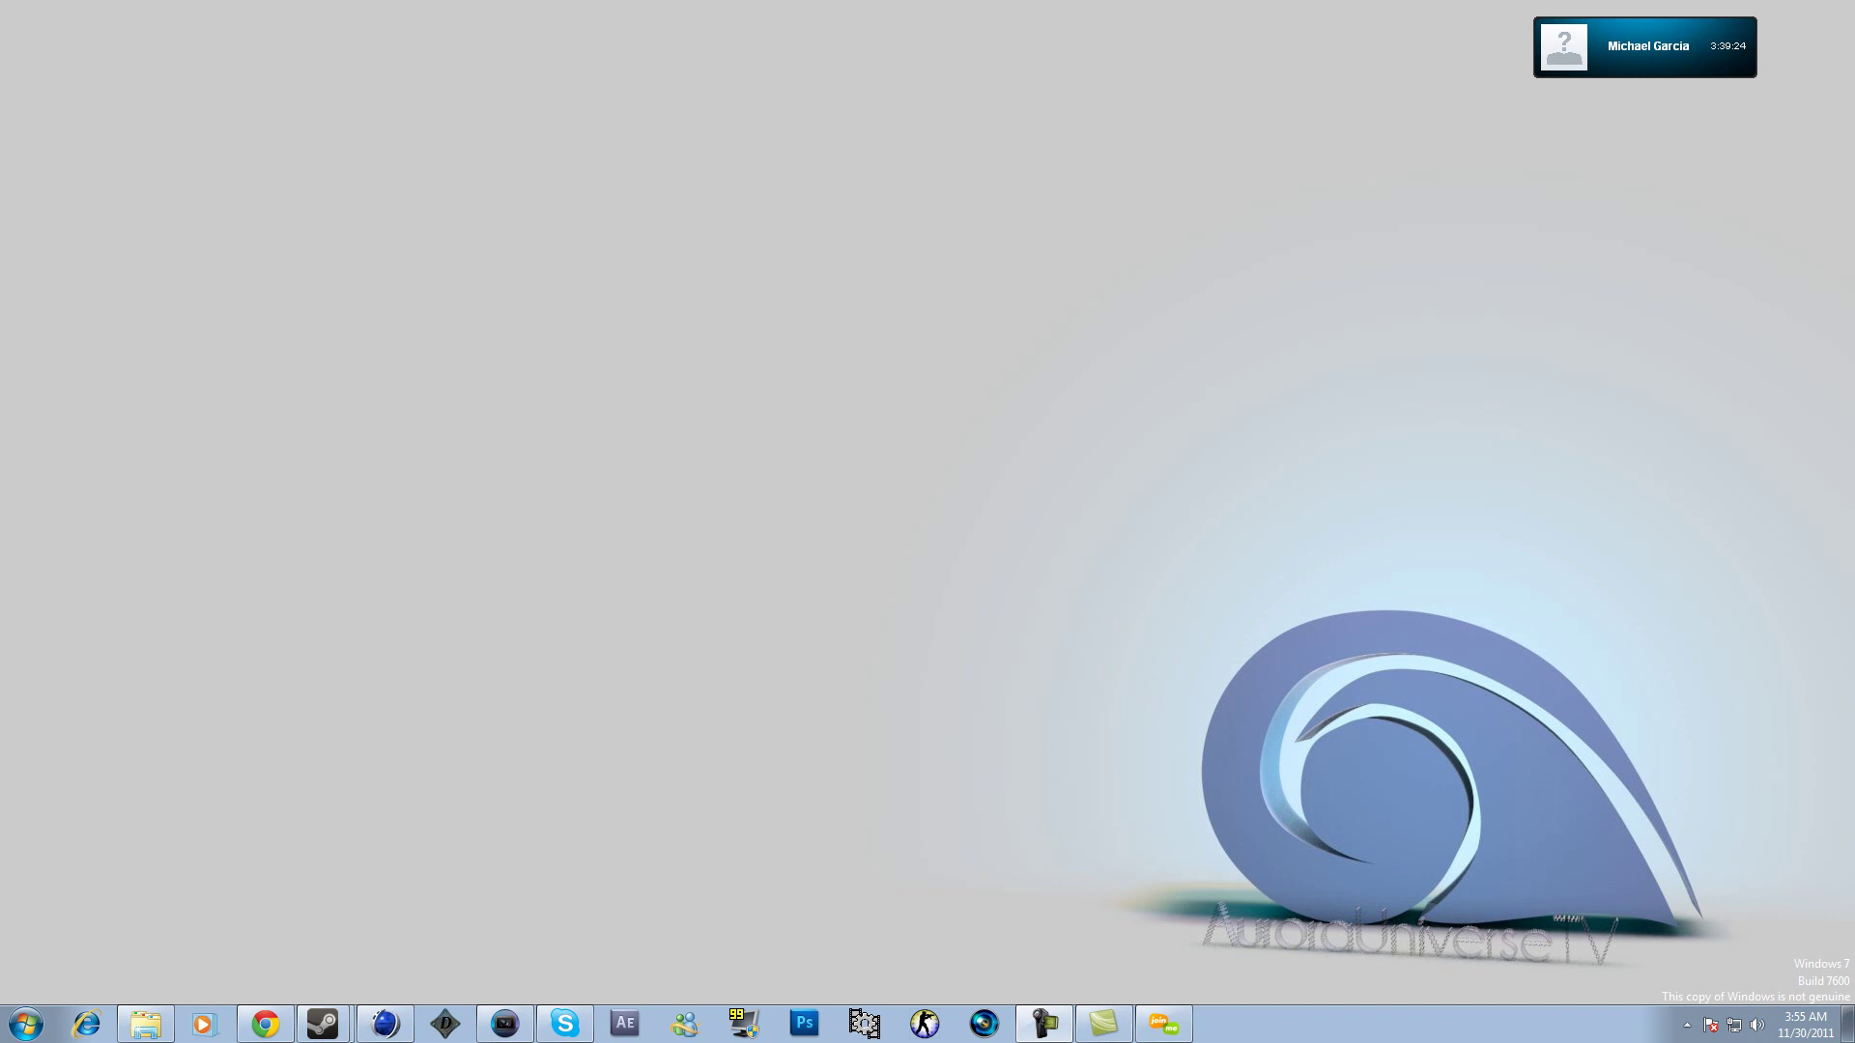
Switch to CINEMA 4D, add a Text spline and set its text to TRIXXS.
left_click(386, 1023)
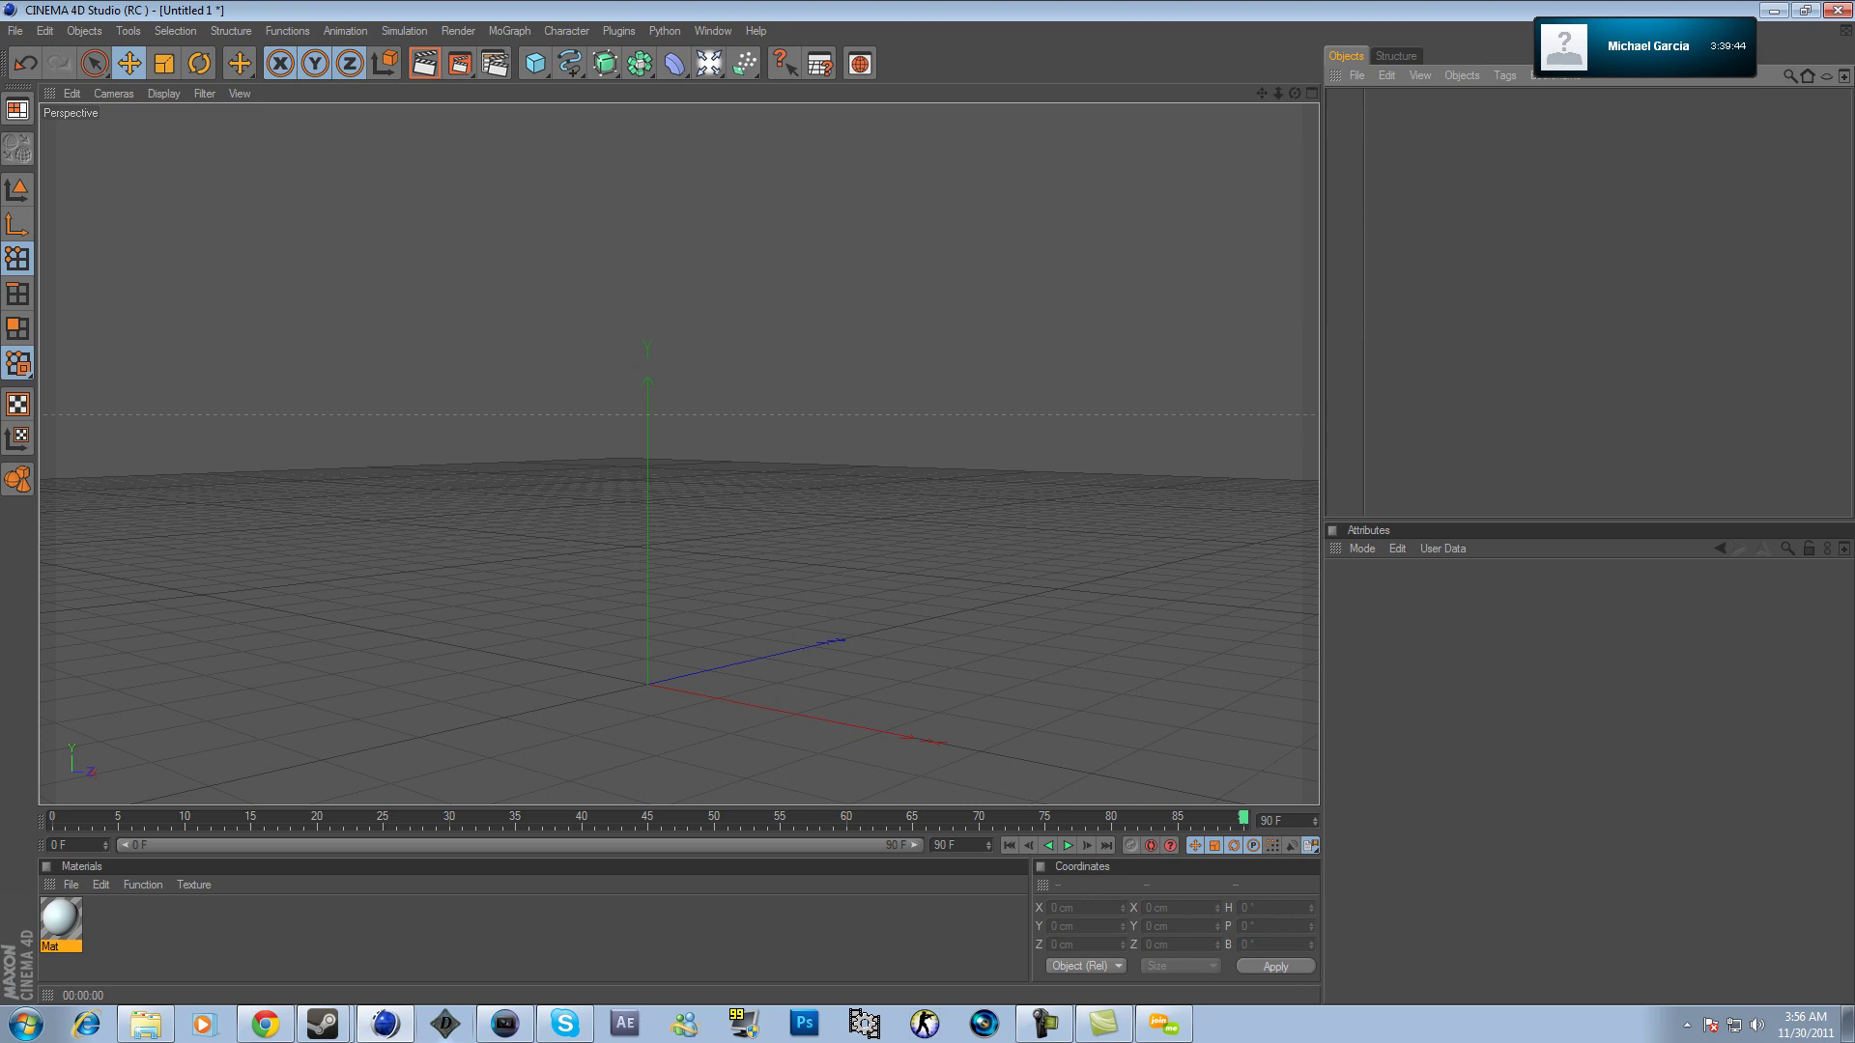
mouse_move(1278, 94)
left_mouse_down()
mouse_move(1297, 94)
mouse_move(1258, 97)
left_mouse_up()
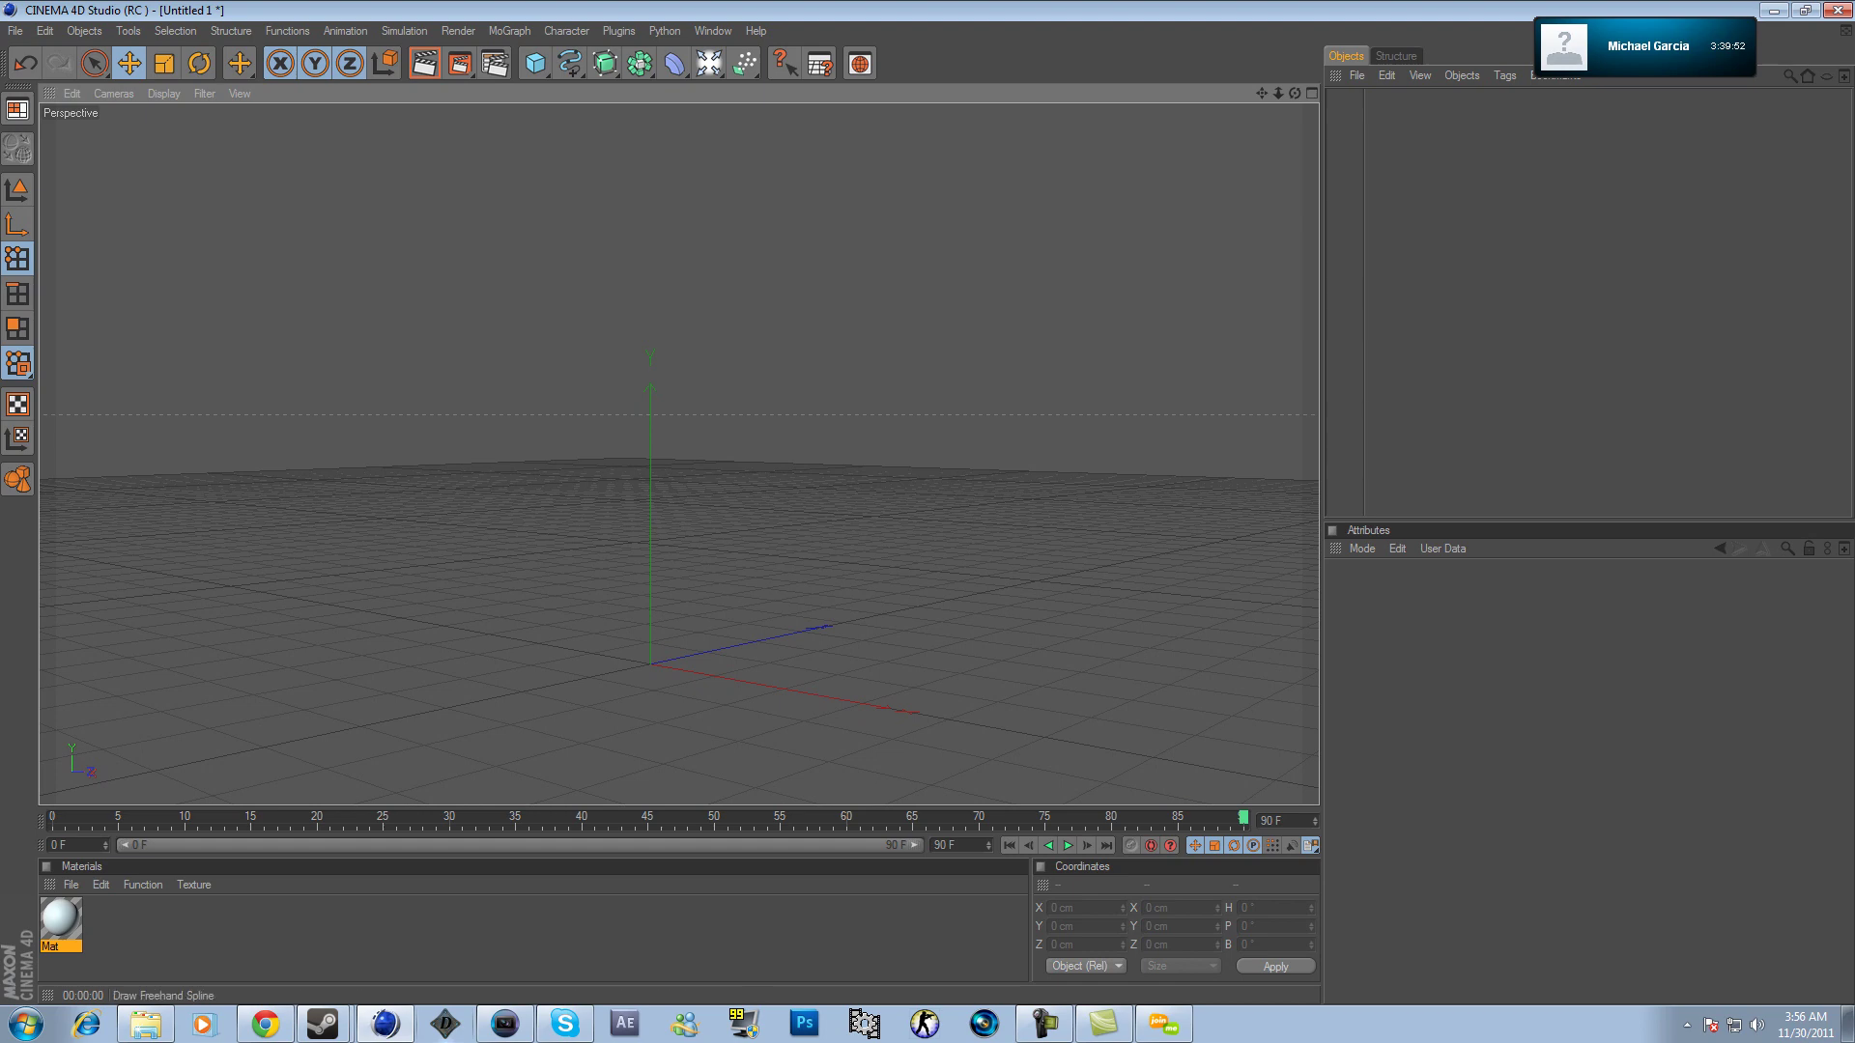
left_click(570, 64)
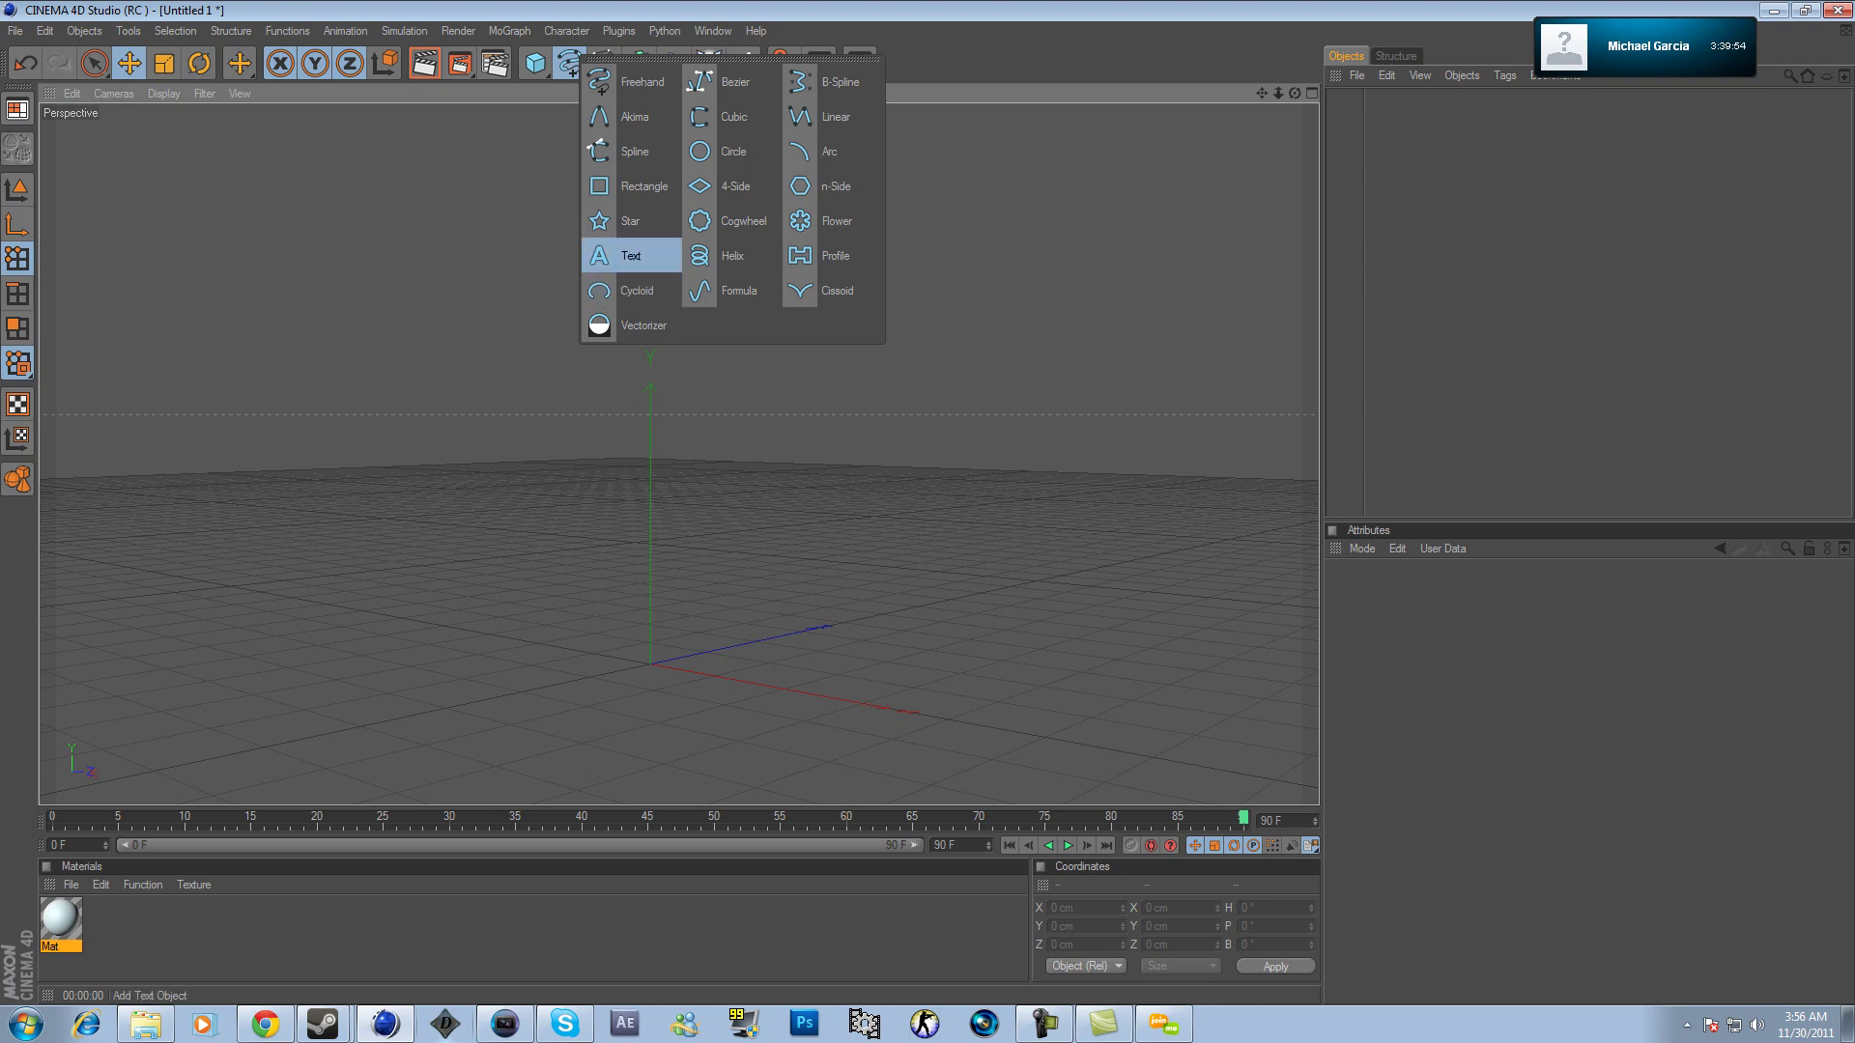
left_click(630, 255)
left_click_drag(1294, 93, 1233, 5)
double_click(1373, 634)
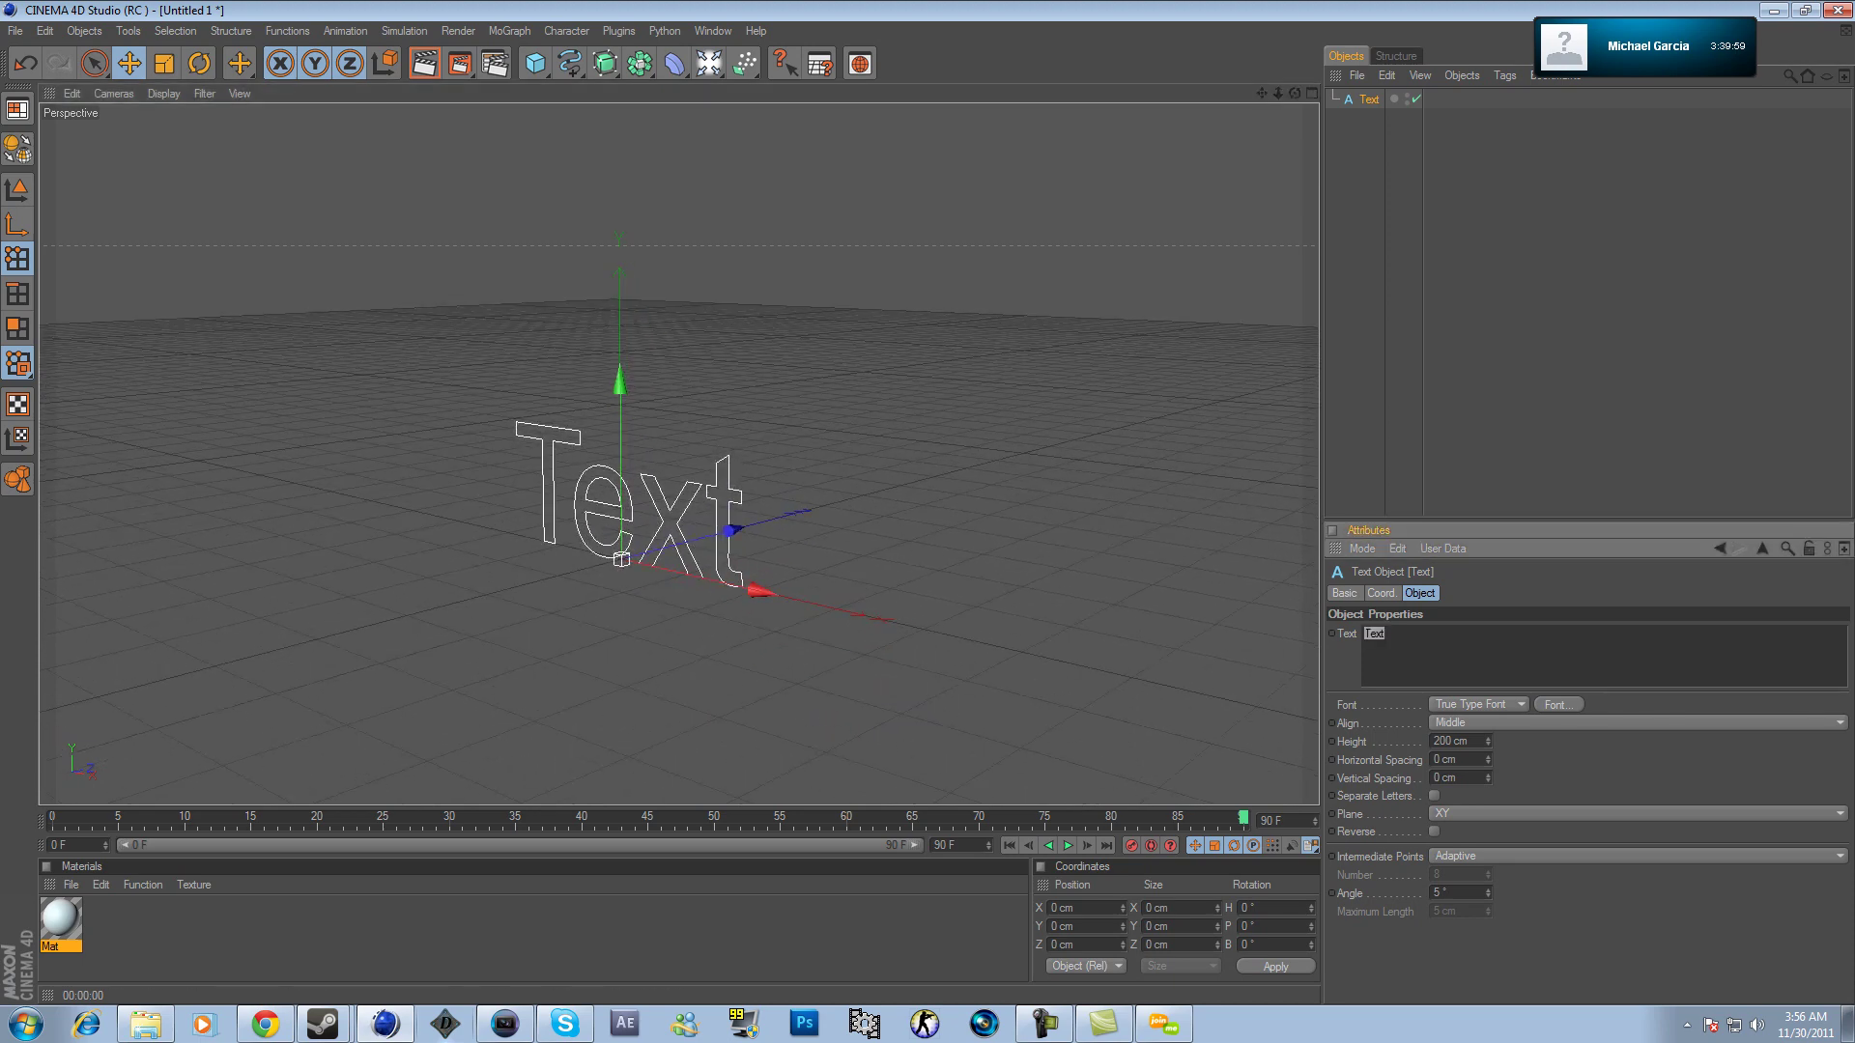
type("TRIXXS")
left_click(1584, 310)
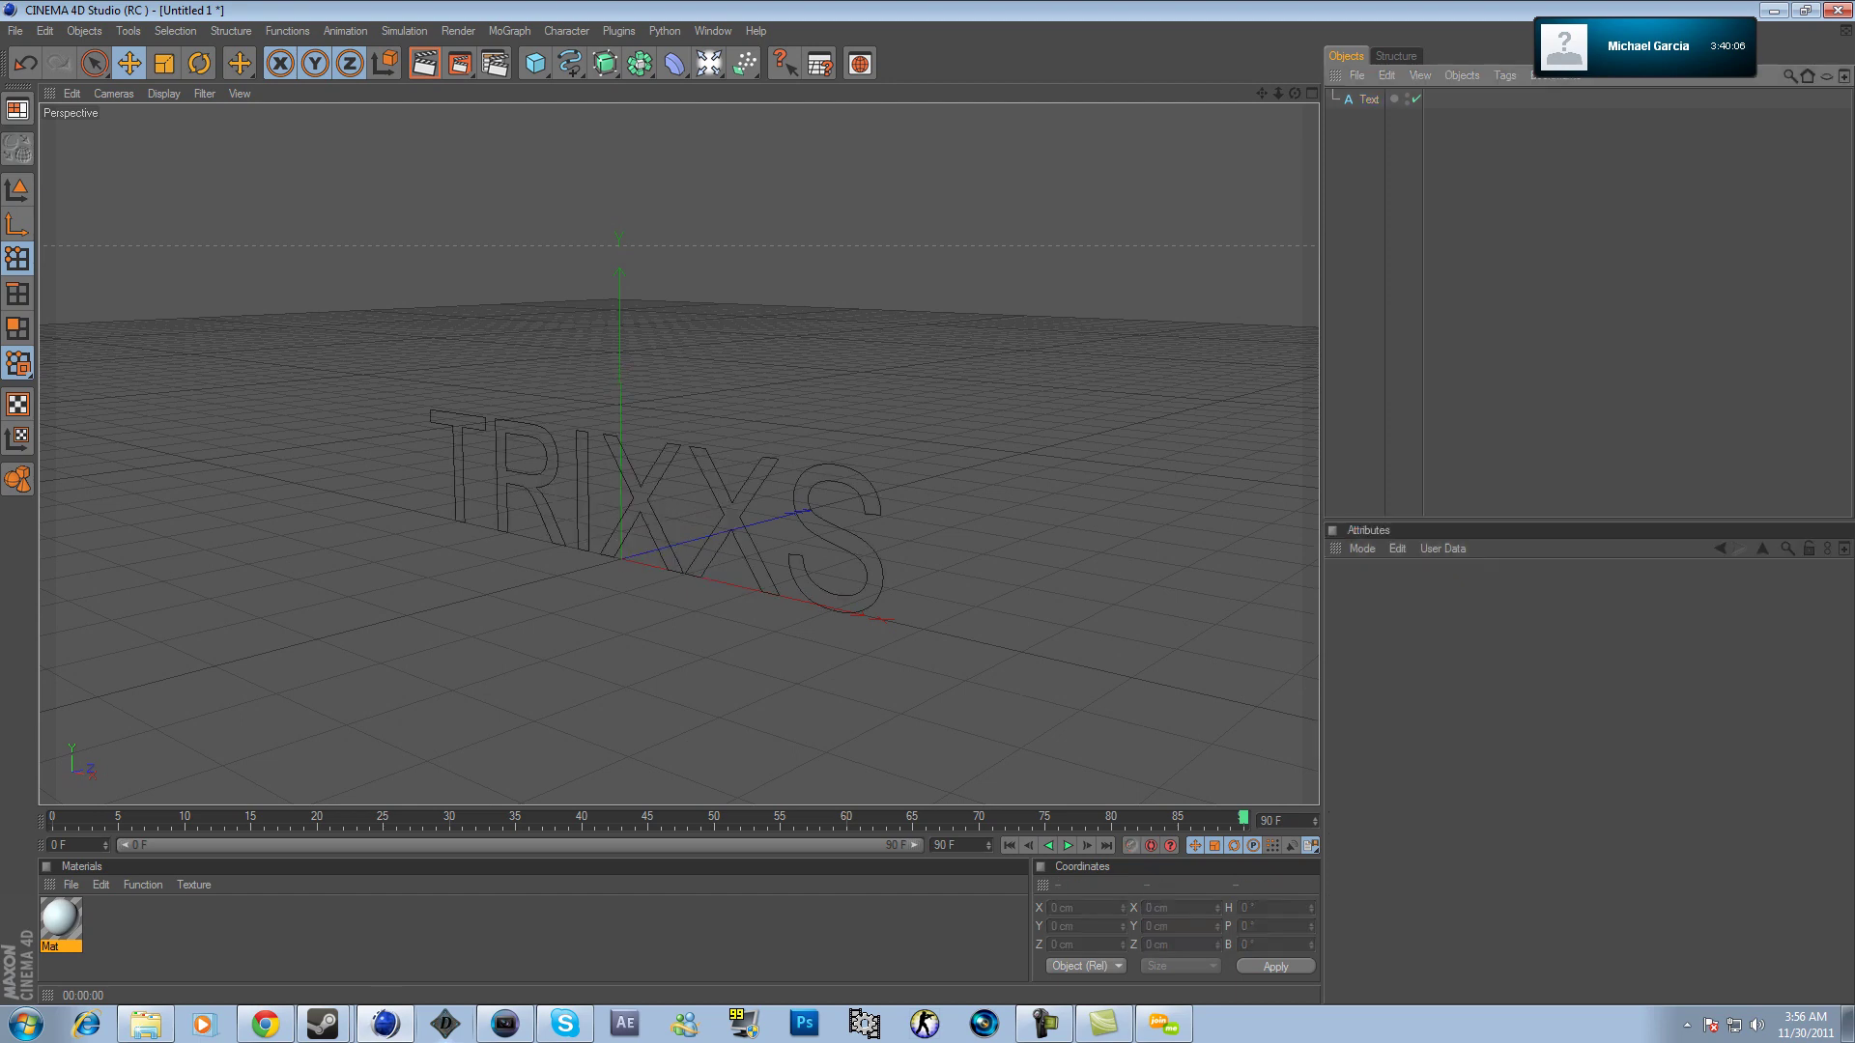
Set the TRIXXS text's font to ASH Regular and render the active view.
left_click(1368, 100)
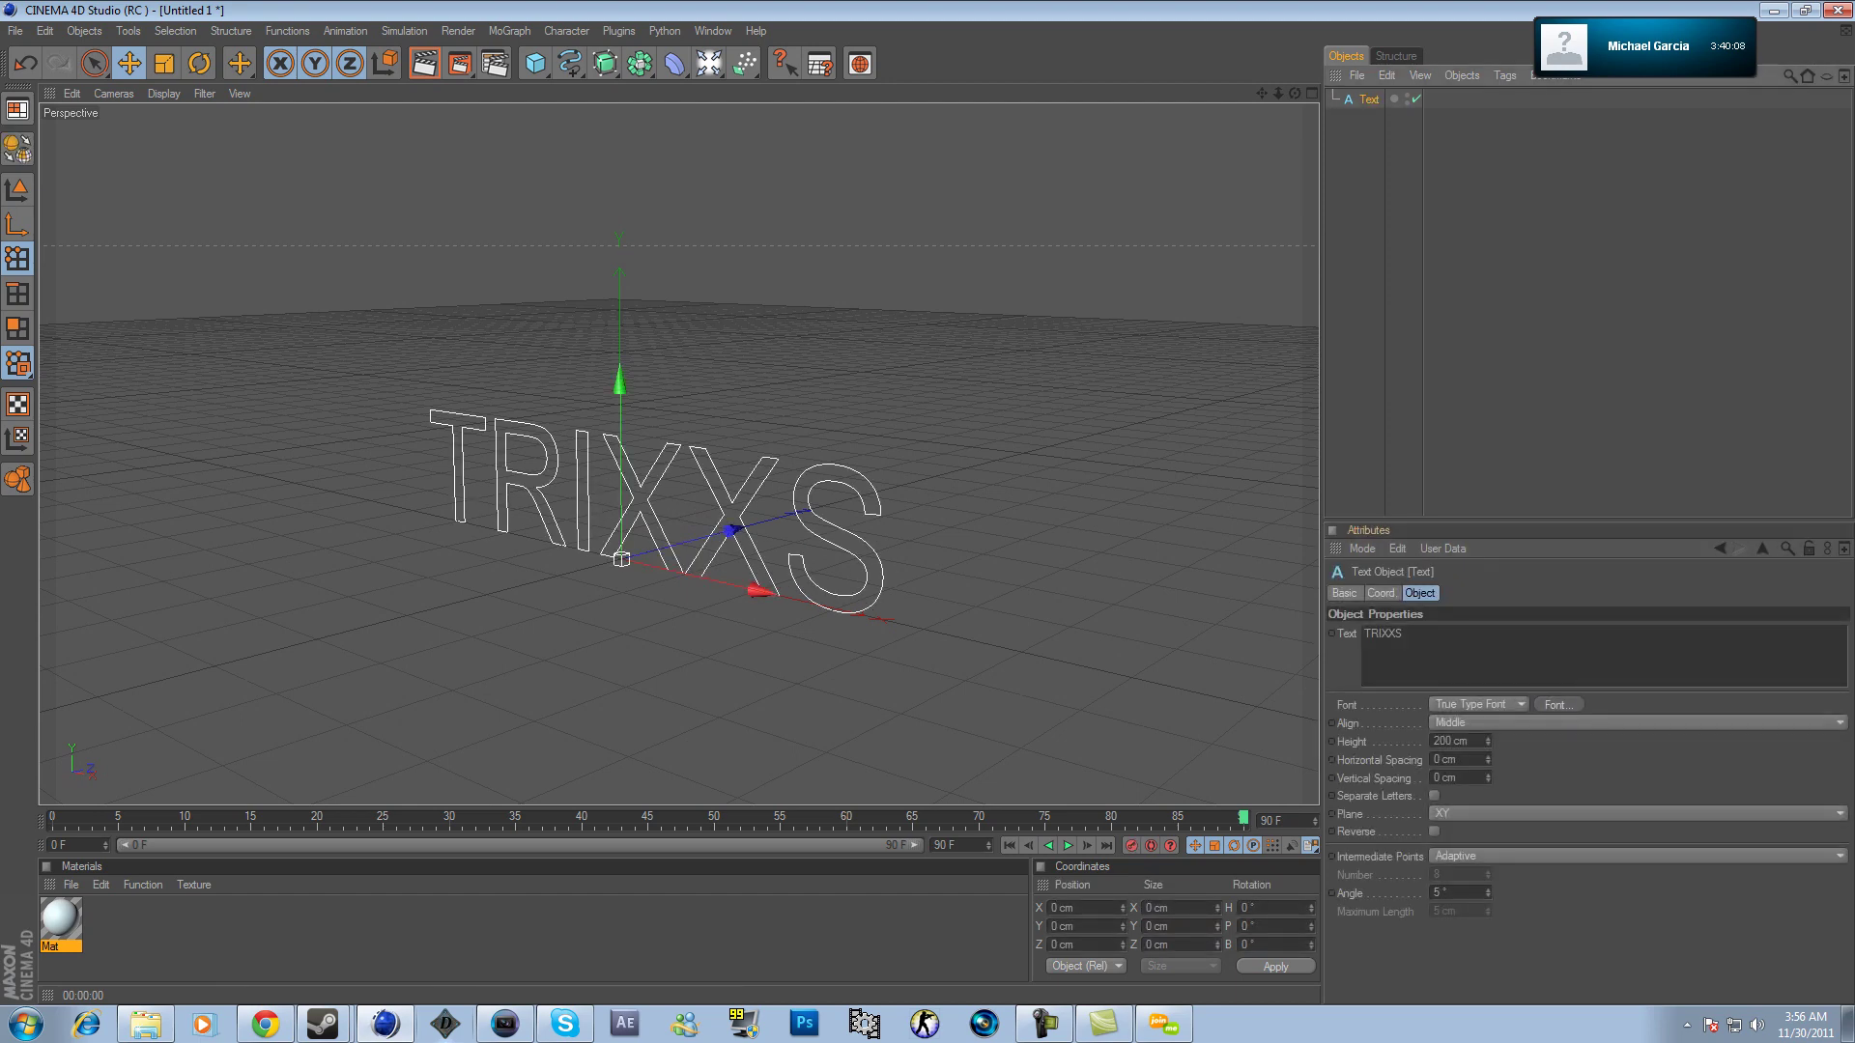
left_click(1558, 705)
left_click(96, 222)
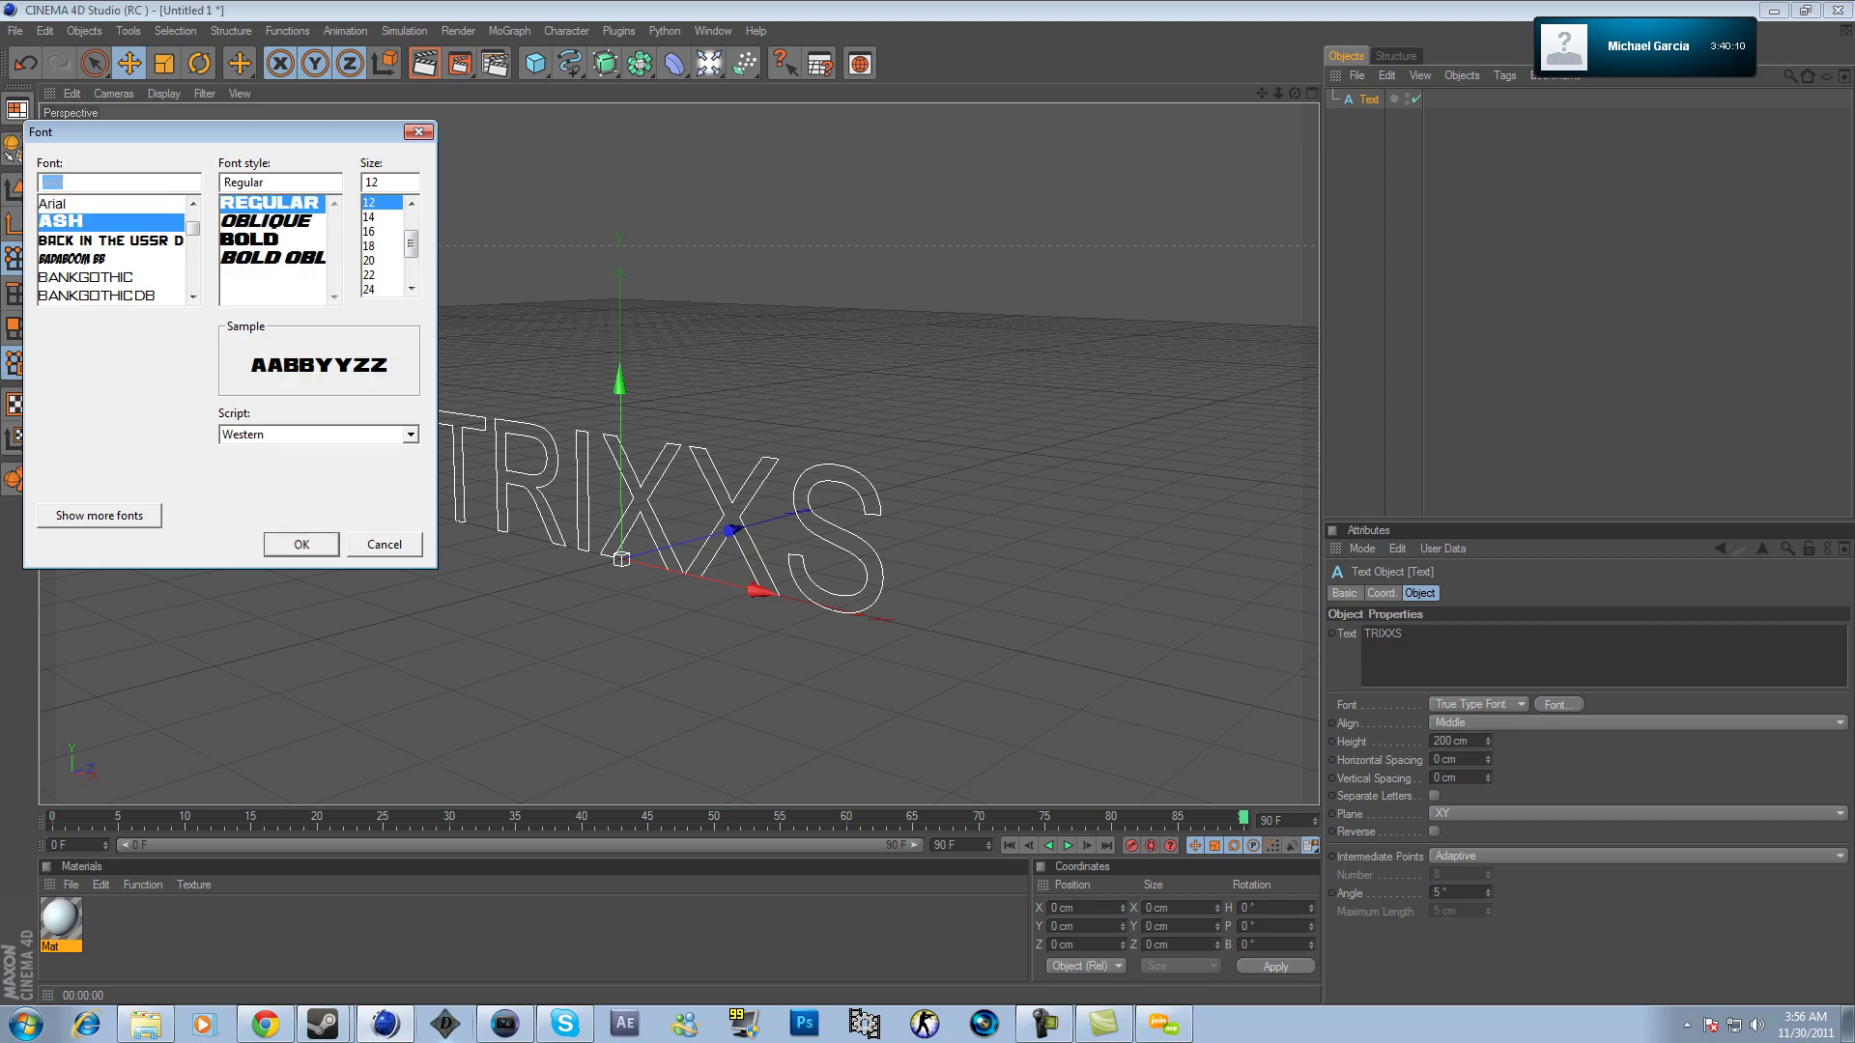
key("Return")
mouse_move(1294, 94)
left_mouse_down()
mouse_move(1193, 117)
mouse_move(1322, 85)
mouse_move(1309, 94)
left_mouse_up()
left_click(424, 62)
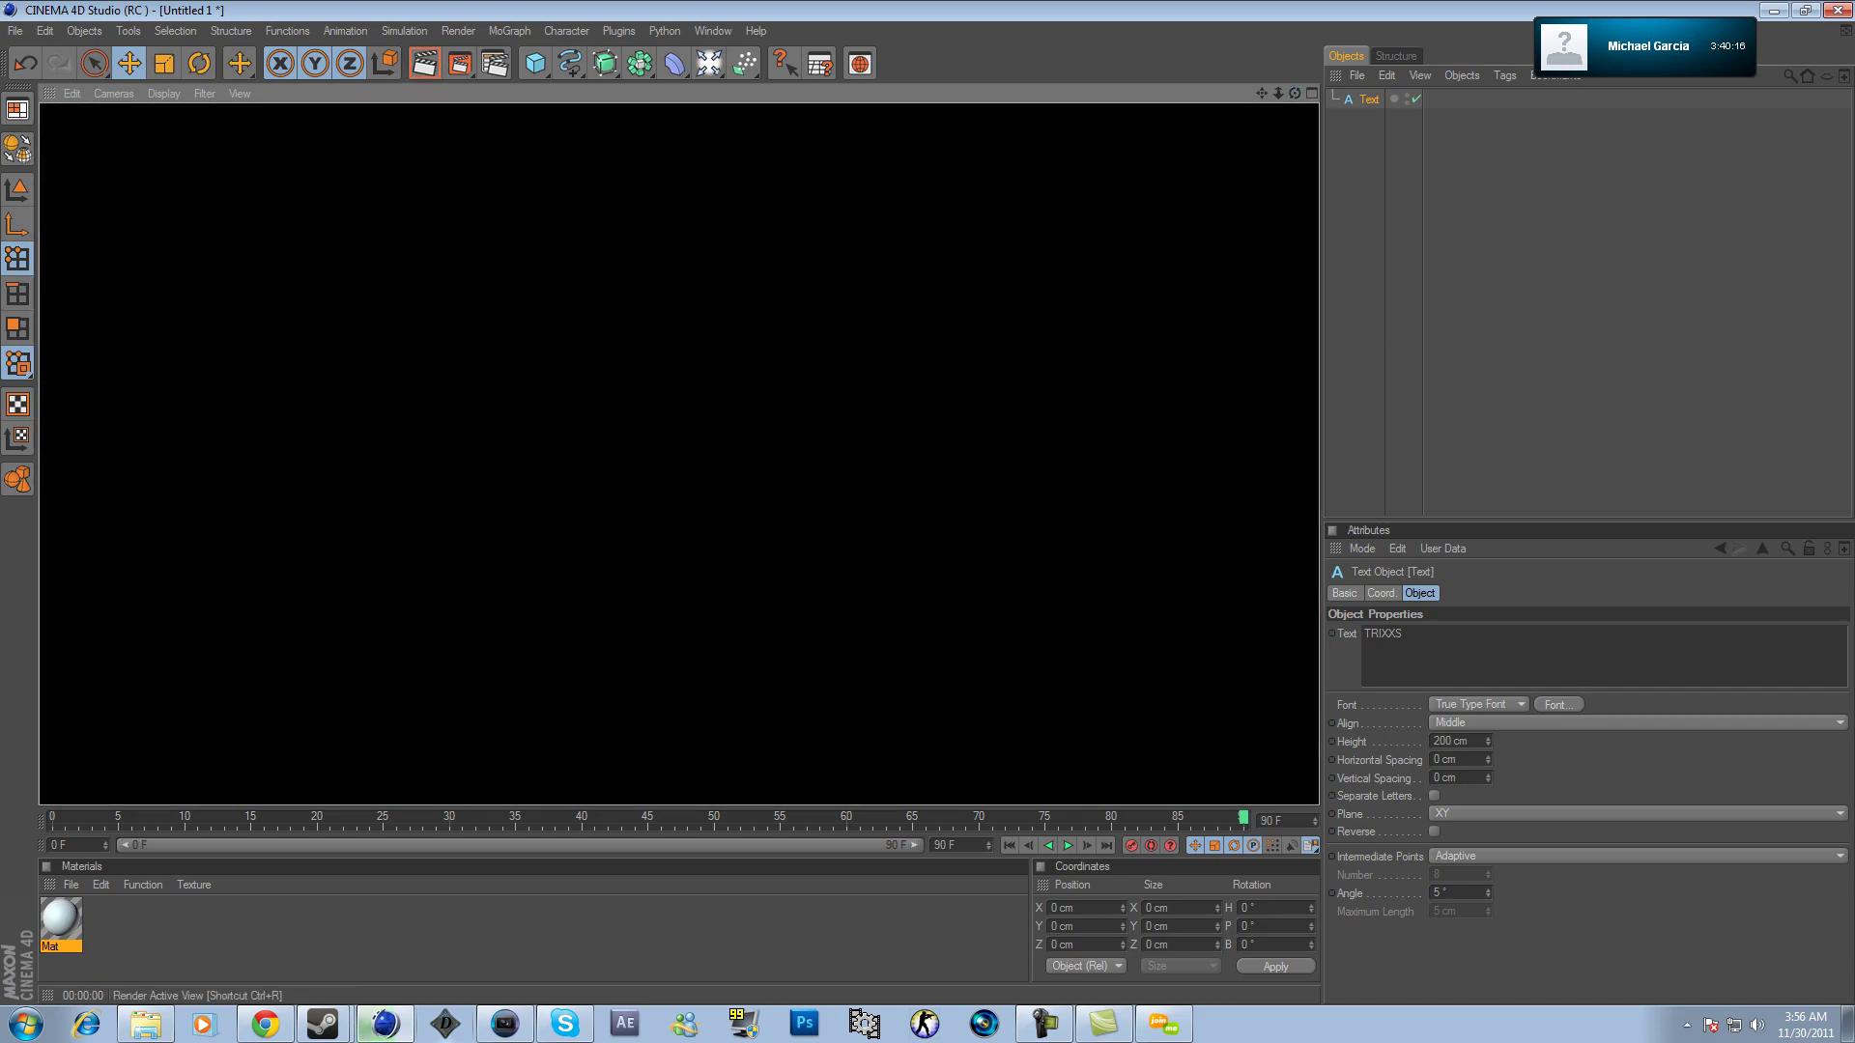
Draw a three-point B-Spline from near the text to about Z 742 cm, pulling its middle point sideways to about X 457 cm.
left_click_drag(1294, 93, 1152, 133)
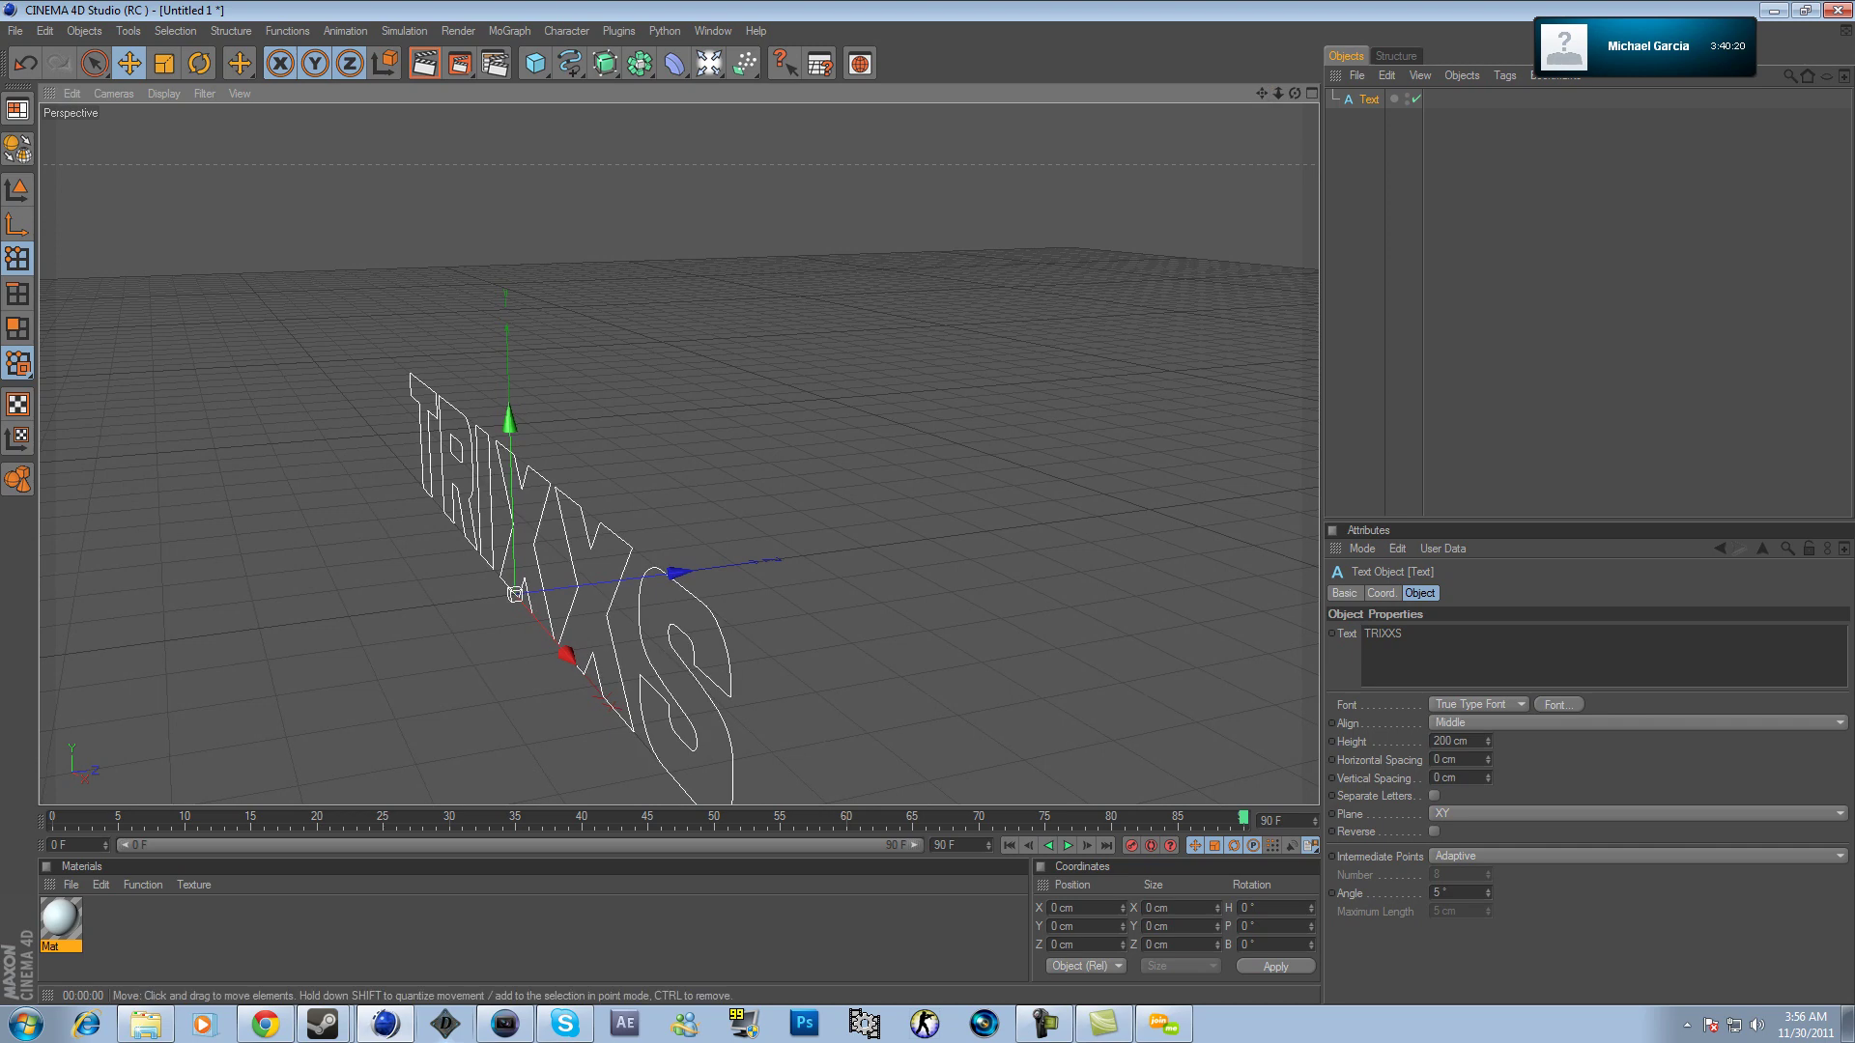
left_click(569, 64)
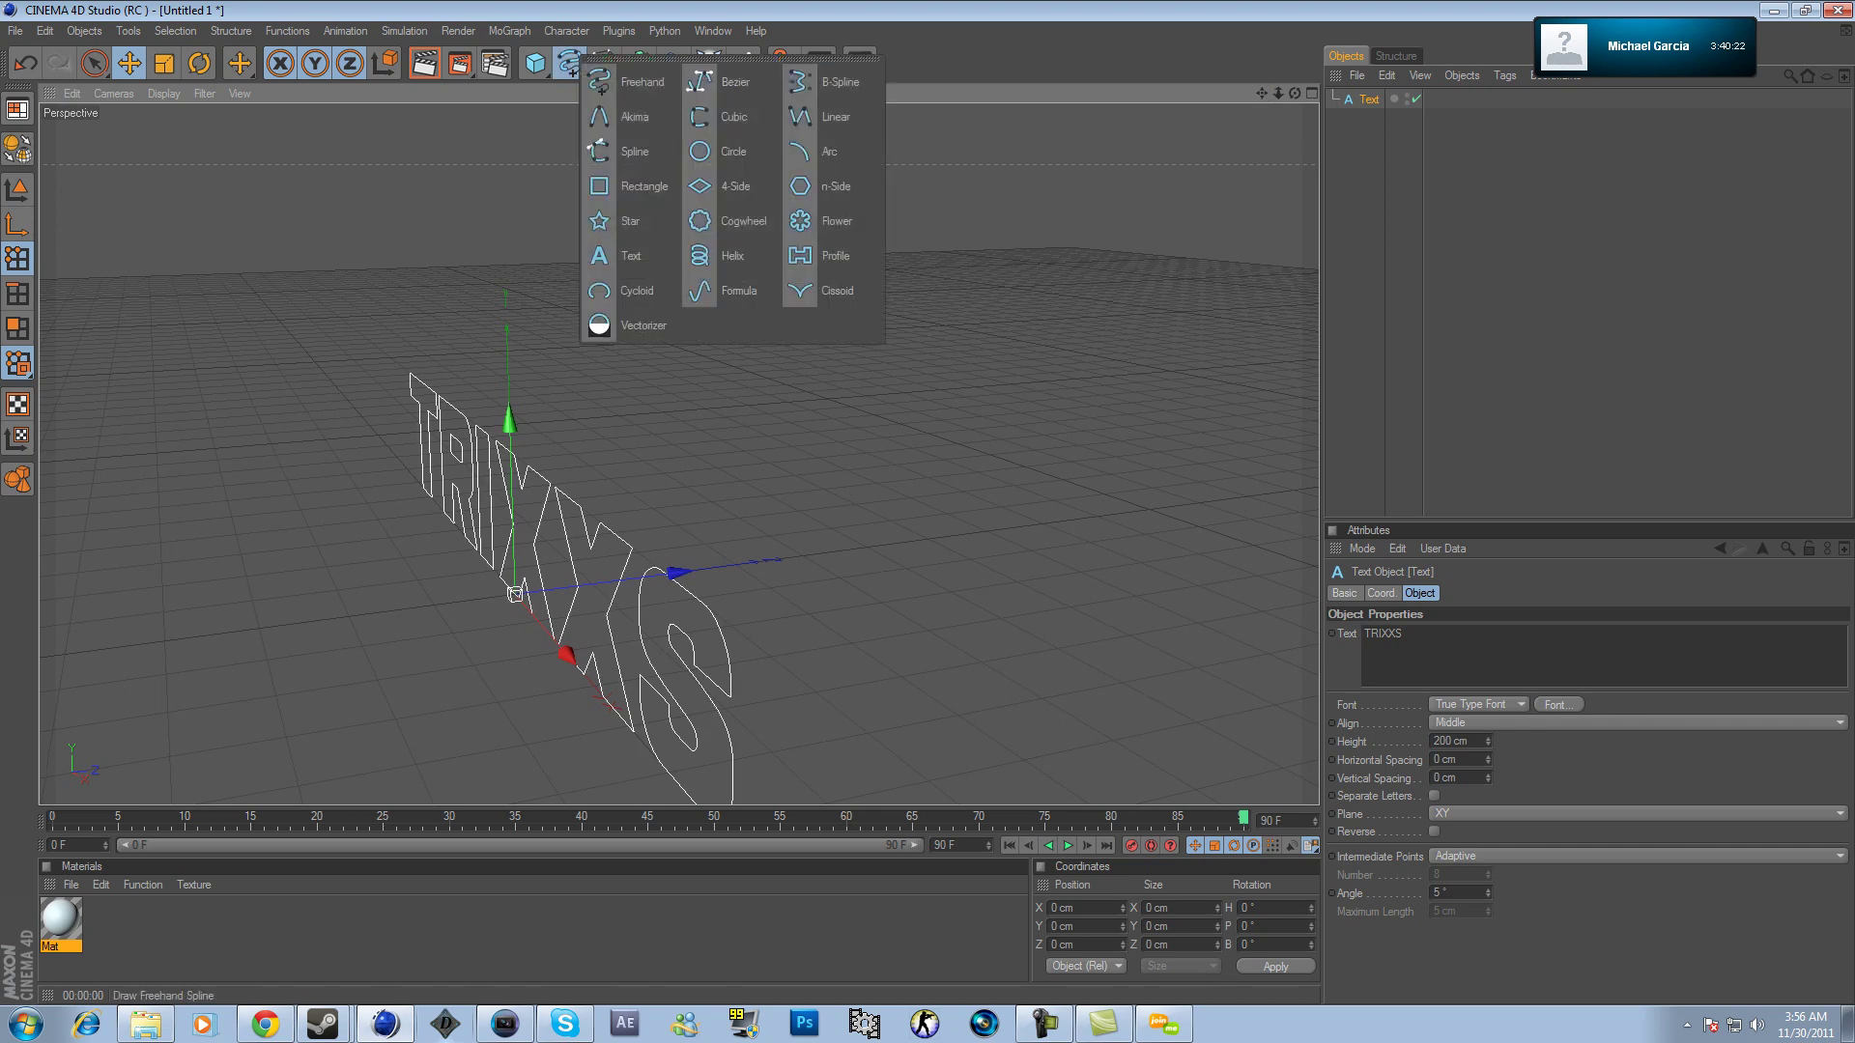
left_click_drag(832, 83, 833, 83)
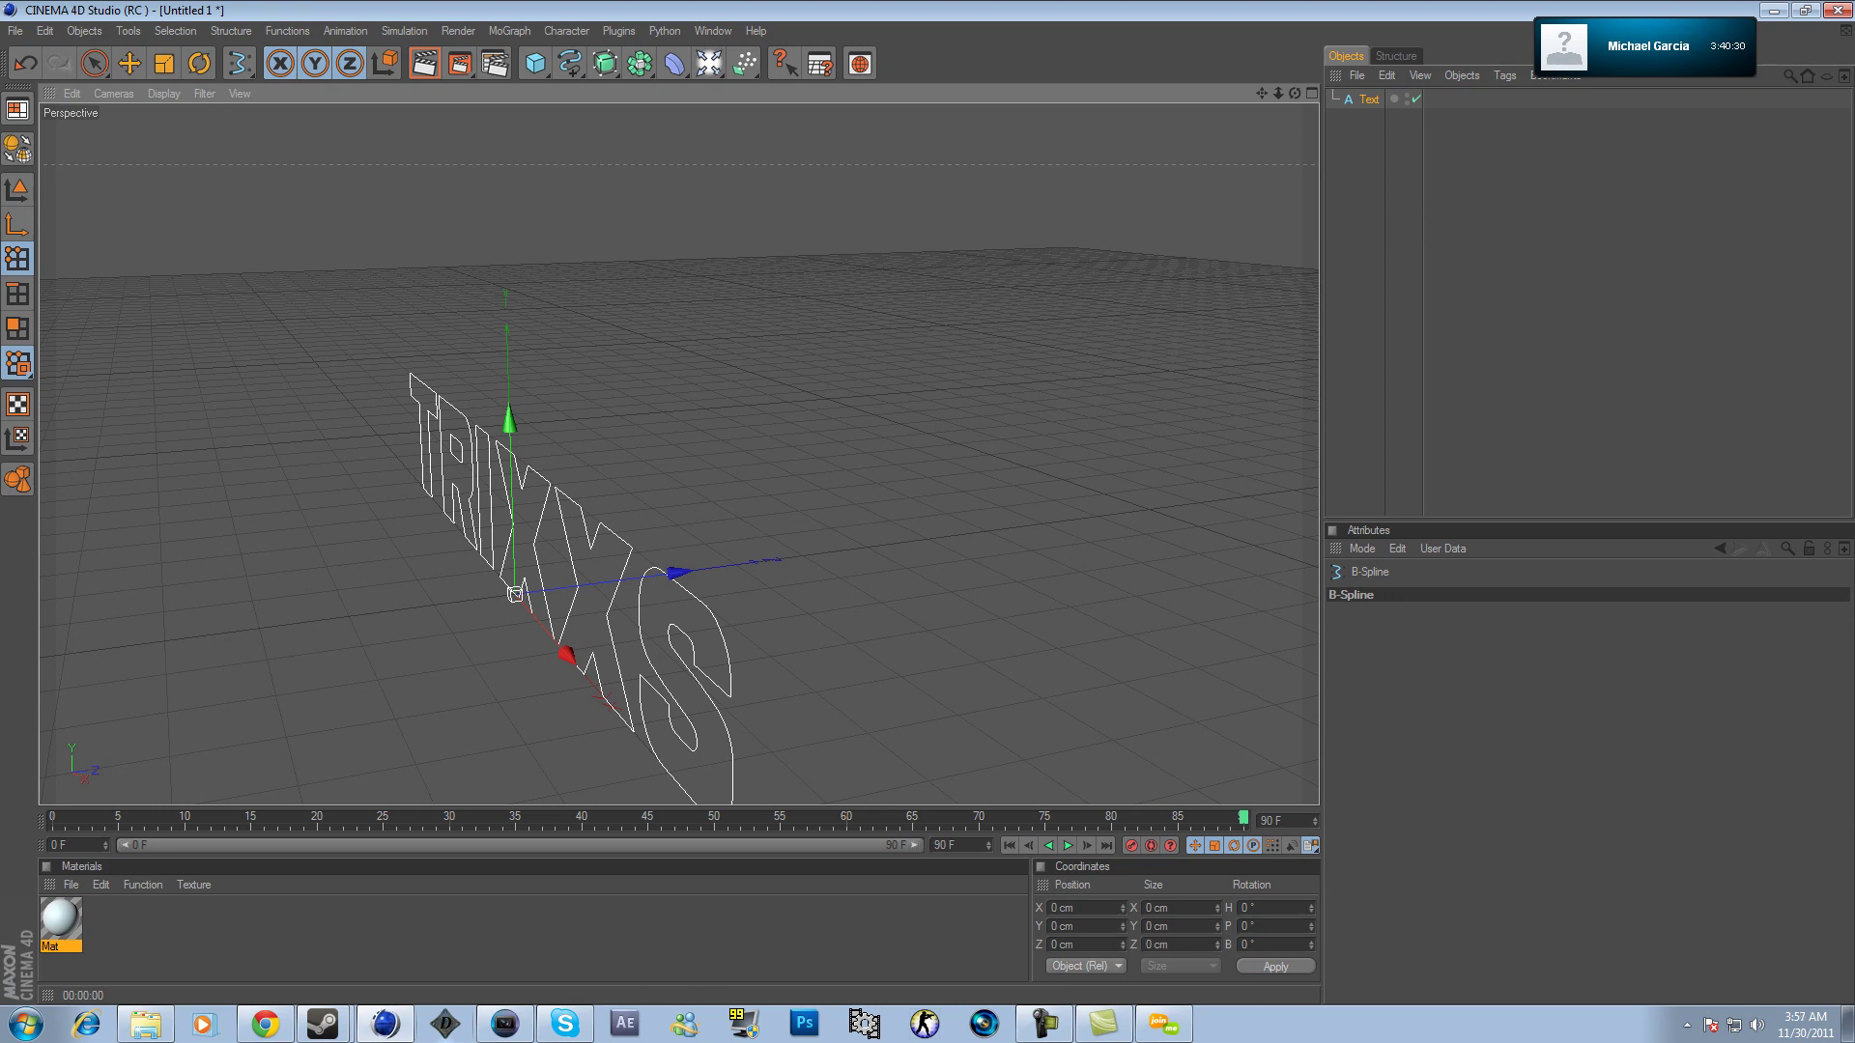
left_click_drag(1295, 94, 1237, 121)
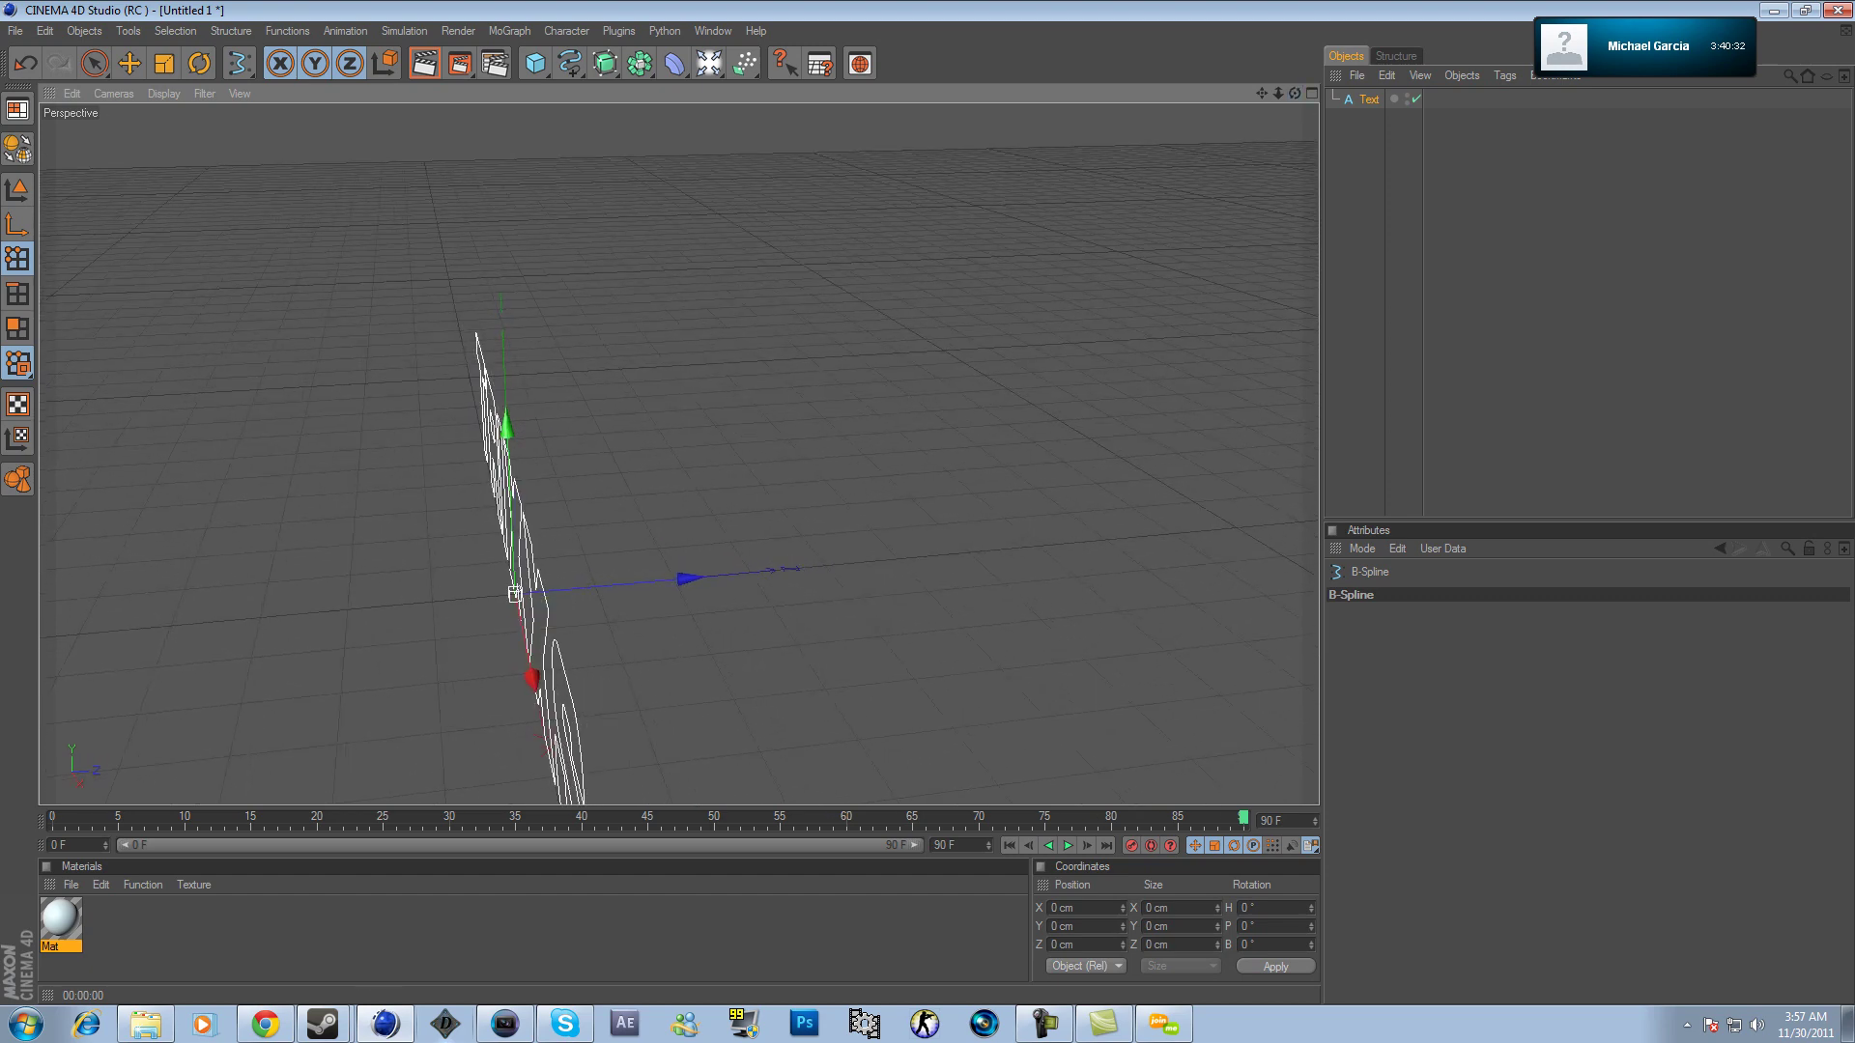
mouse_move(1278, 93)
left_mouse_down()
mouse_move(1248, 100)
mouse_move(1273, 88)
left_mouse_up()
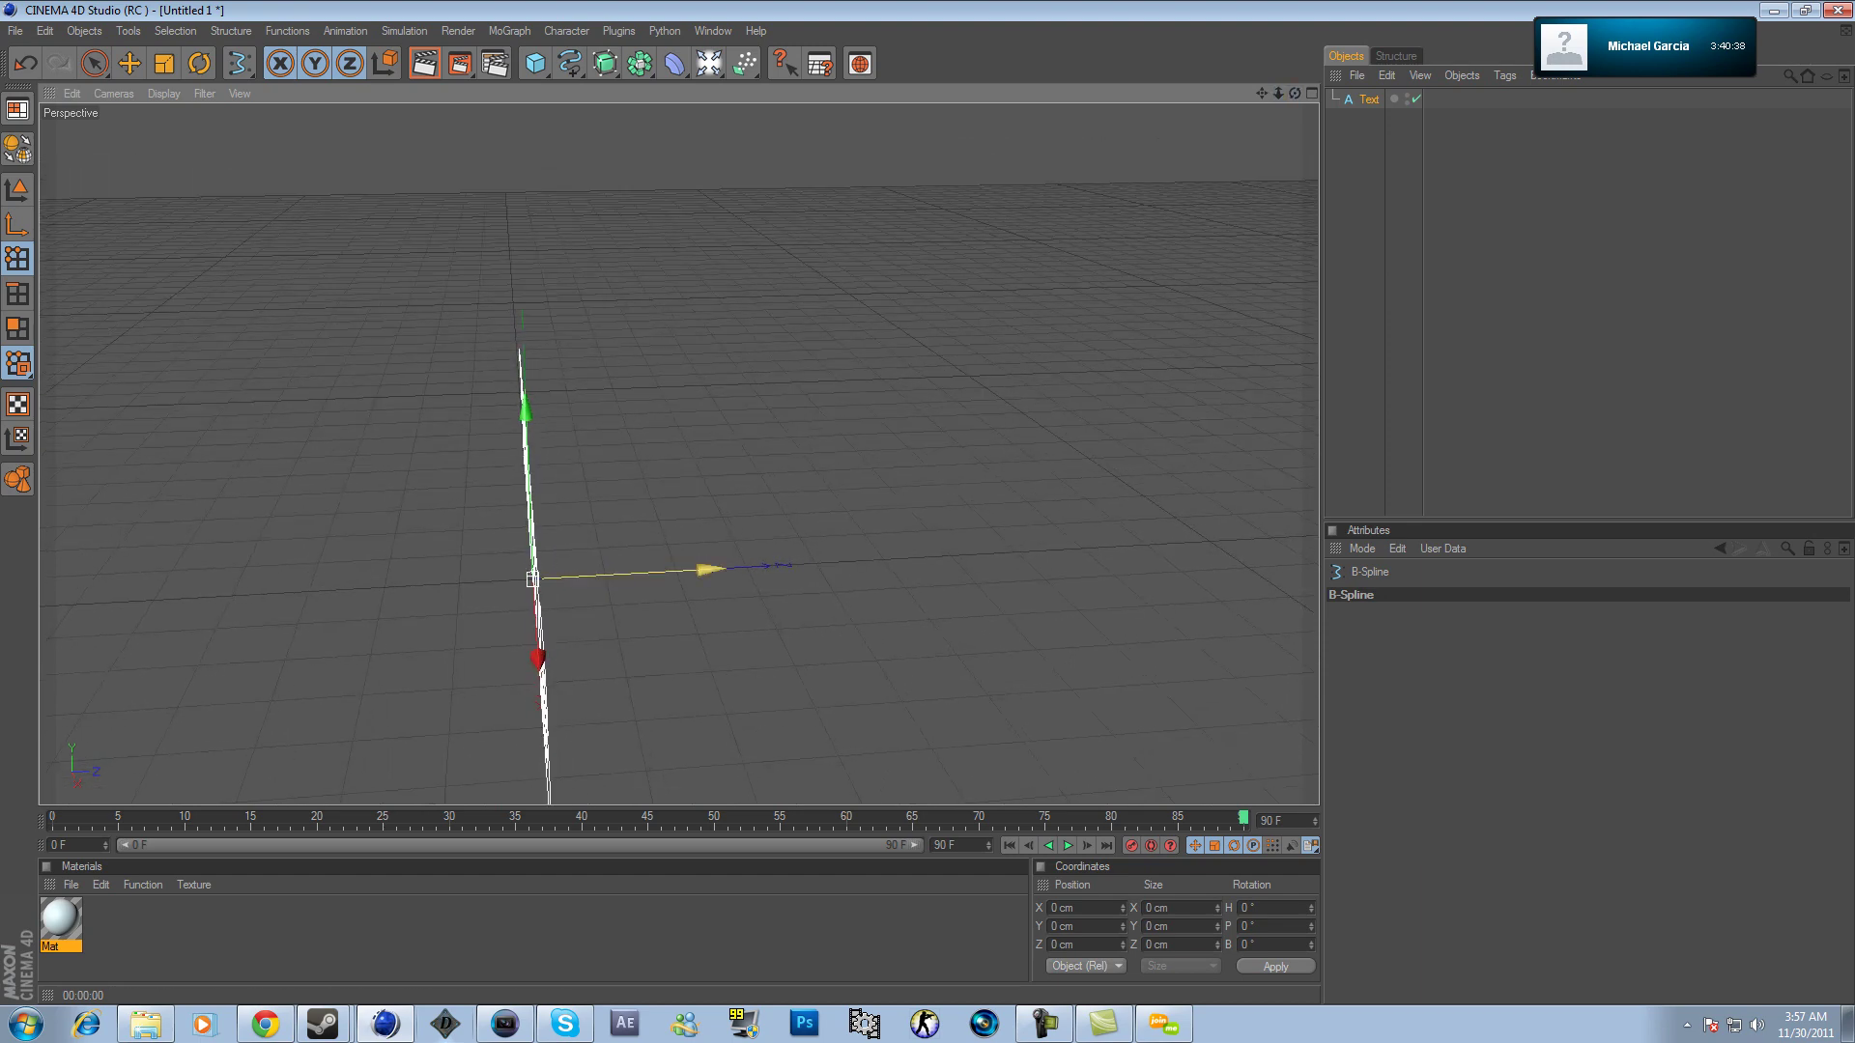
left_click(562, 588)
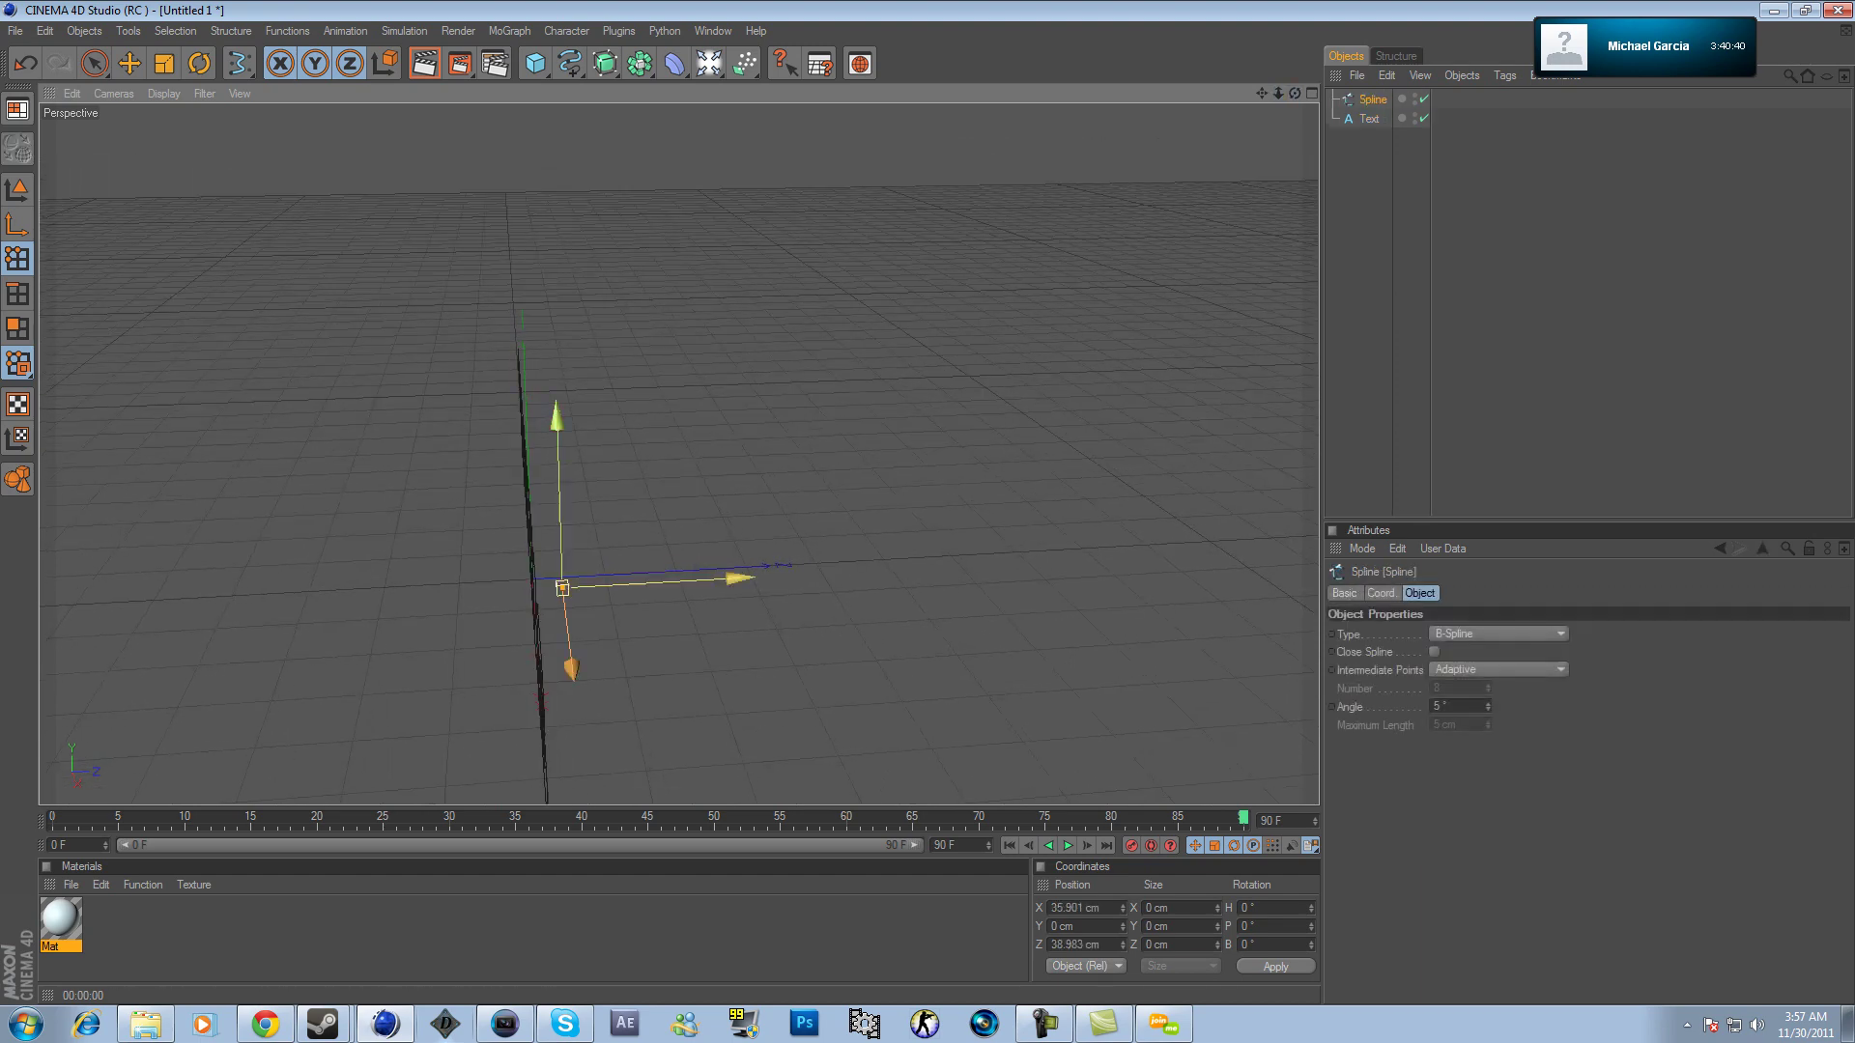
left_click_drag(820, 562, 1053, 558)
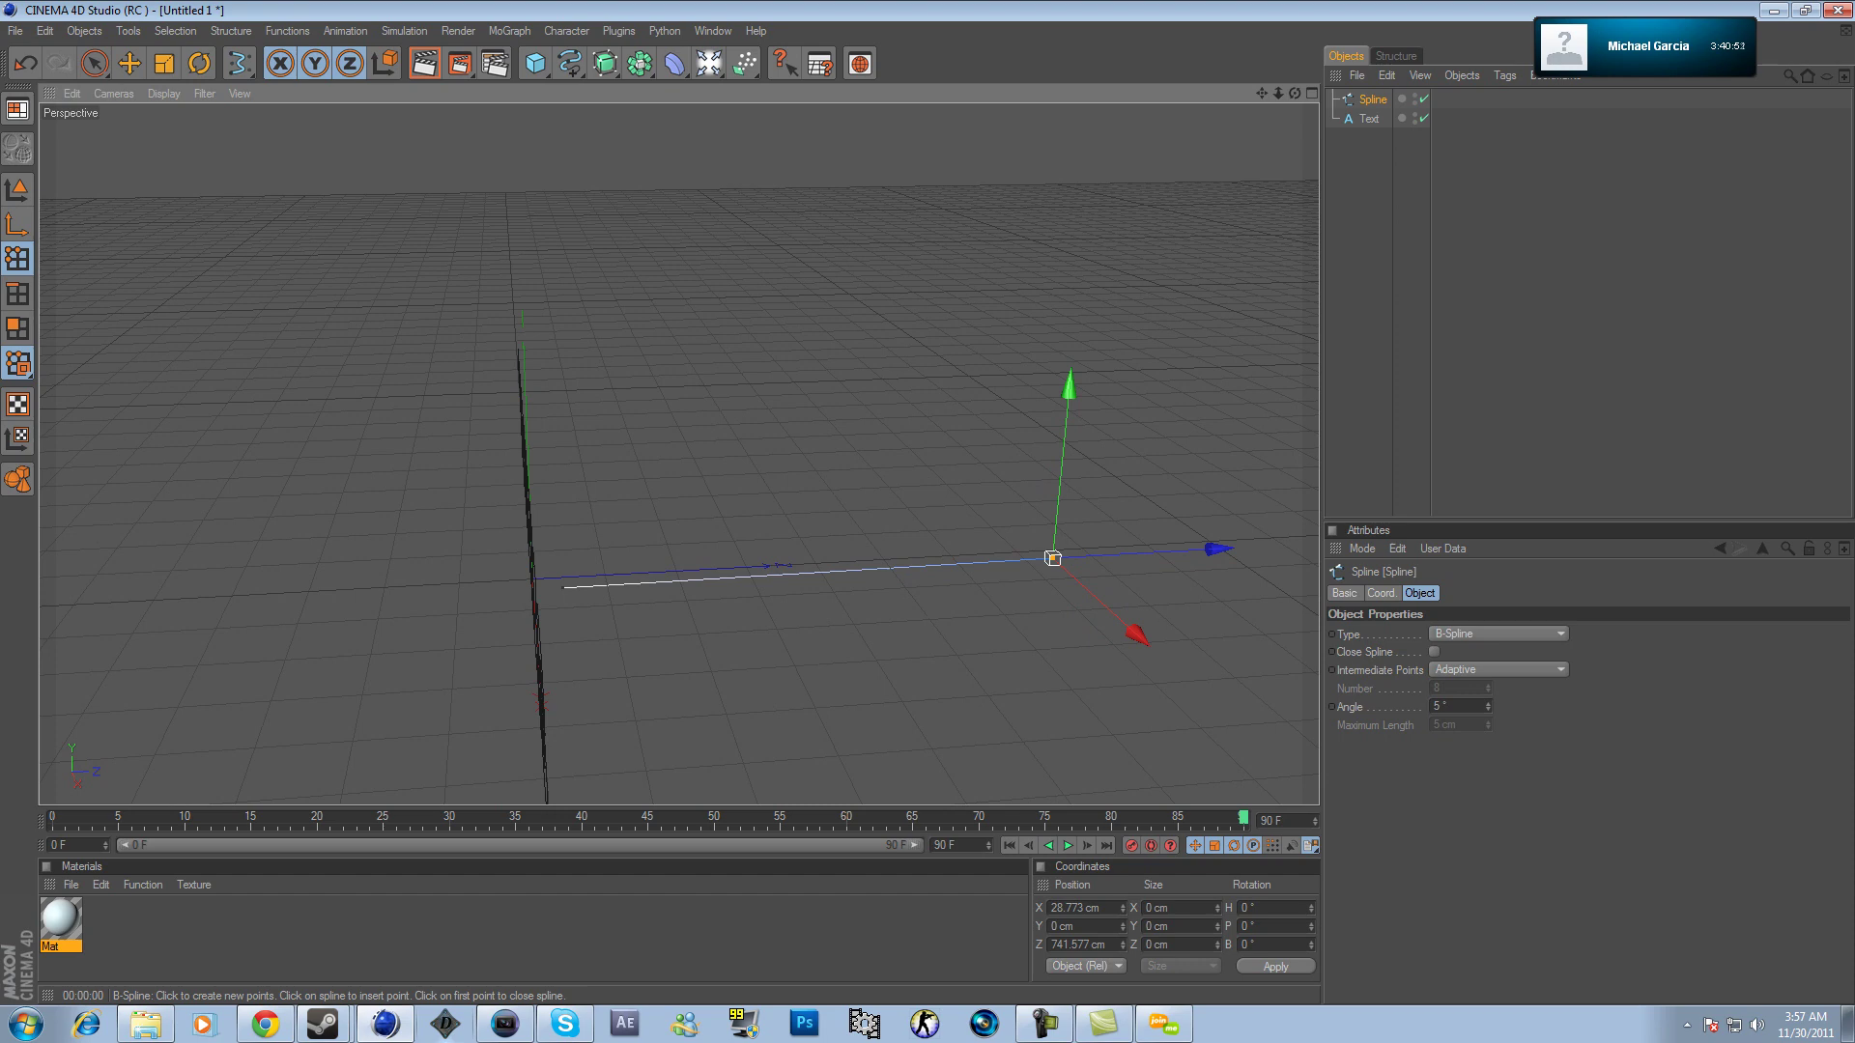
left_click_drag(815, 573, 812, 736)
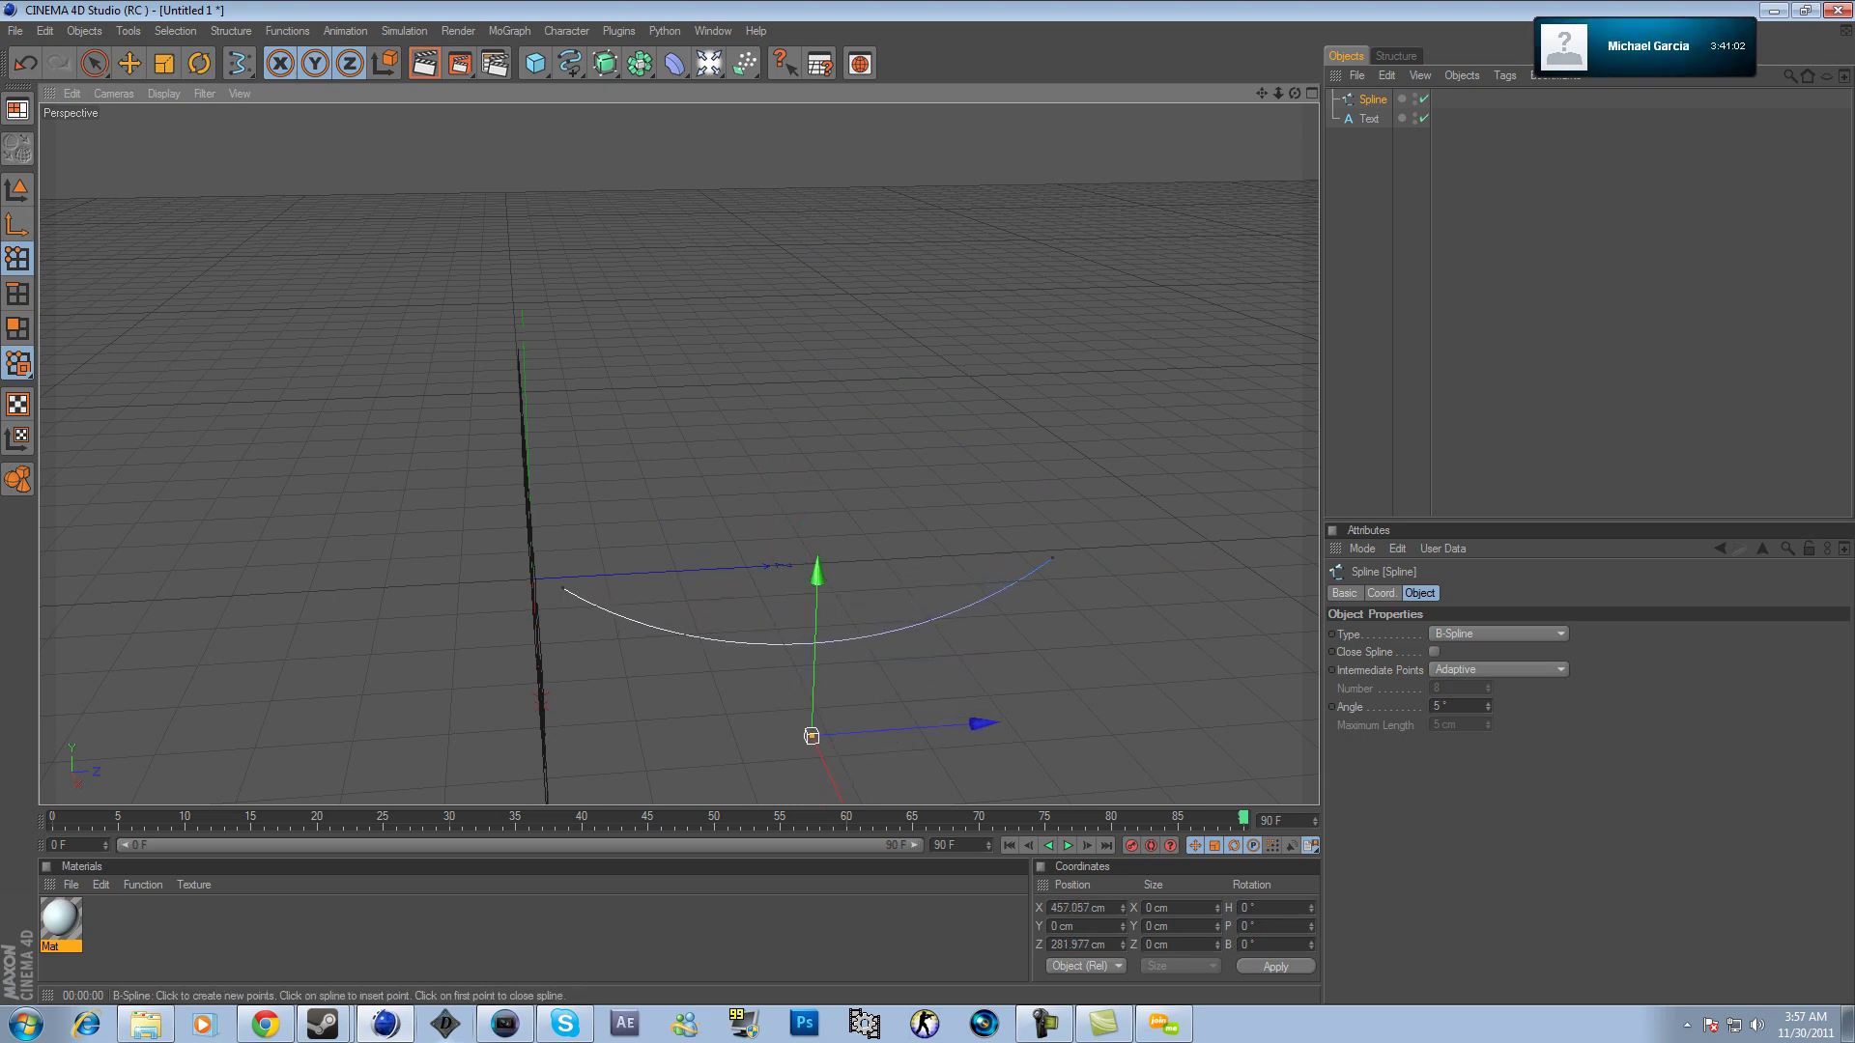
Add an Extrude NURBS and make the curved spline its child.
left_click_drag(604, 64, 820, 81)
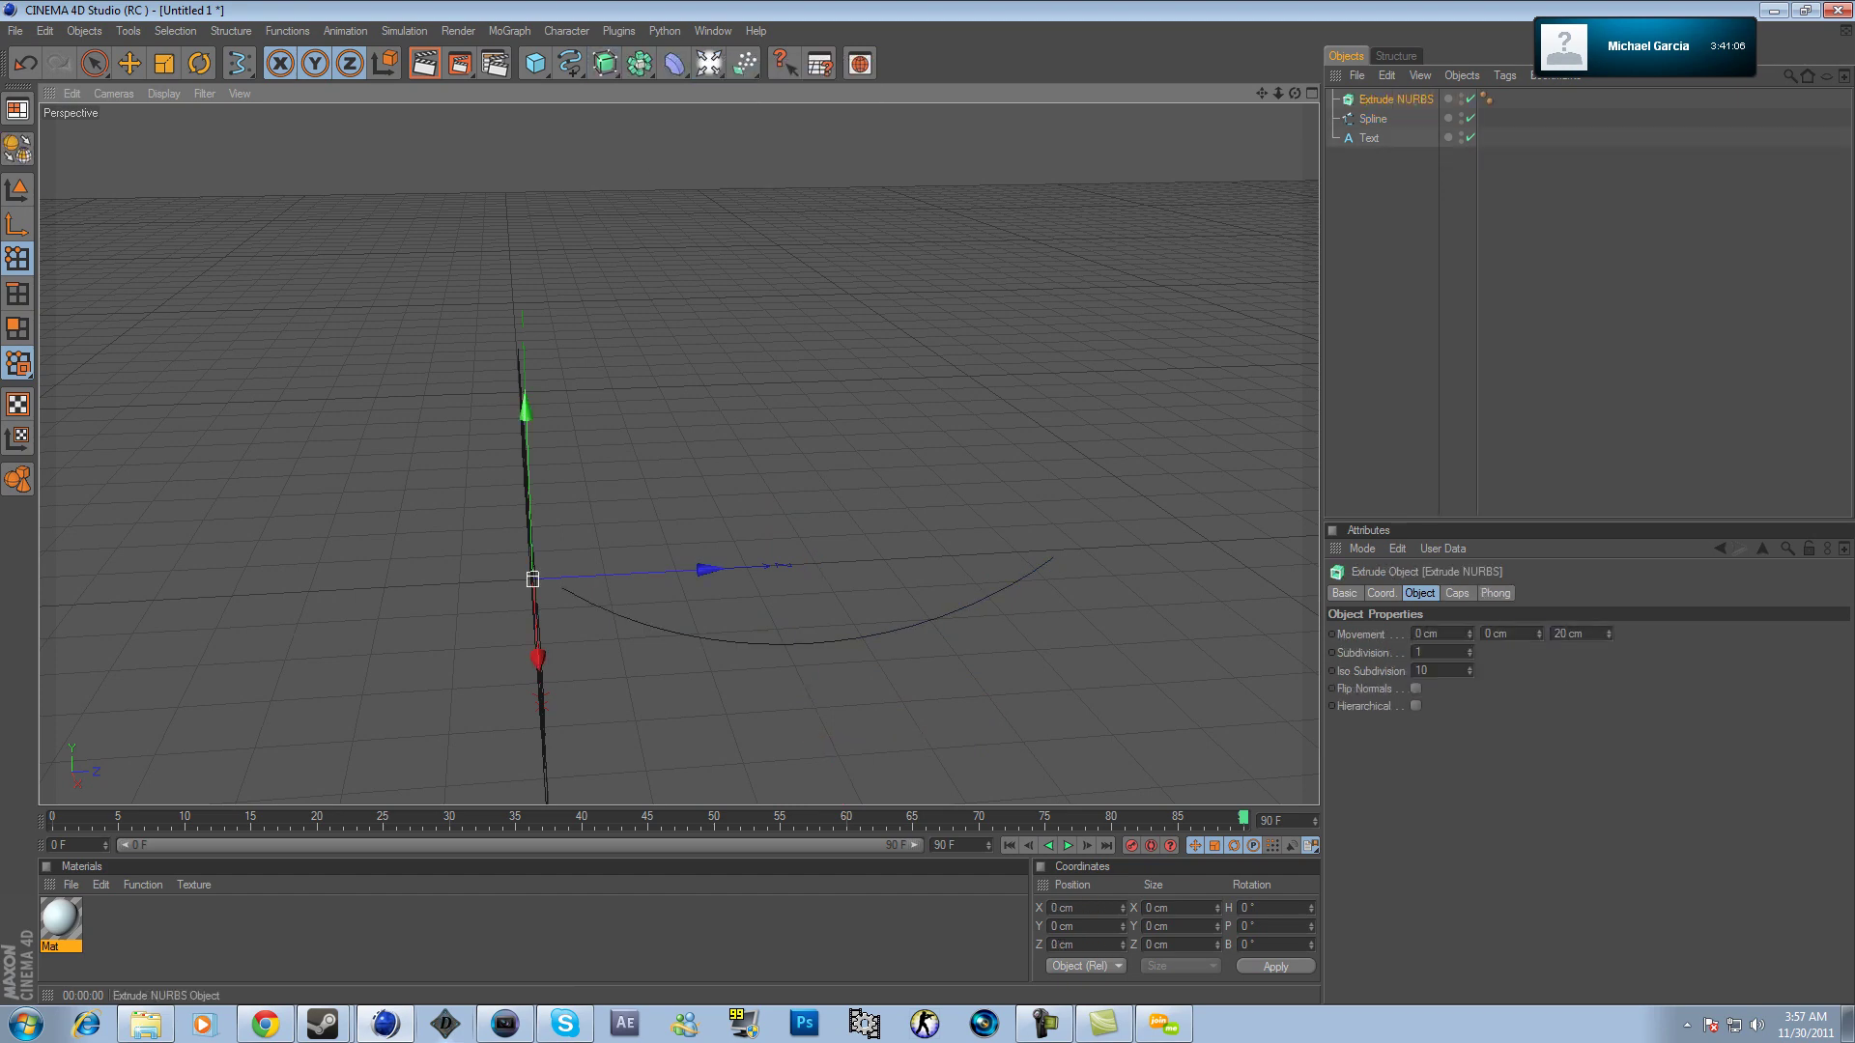
left_click_drag(1372, 118, 1394, 100)
left_click(1394, 99)
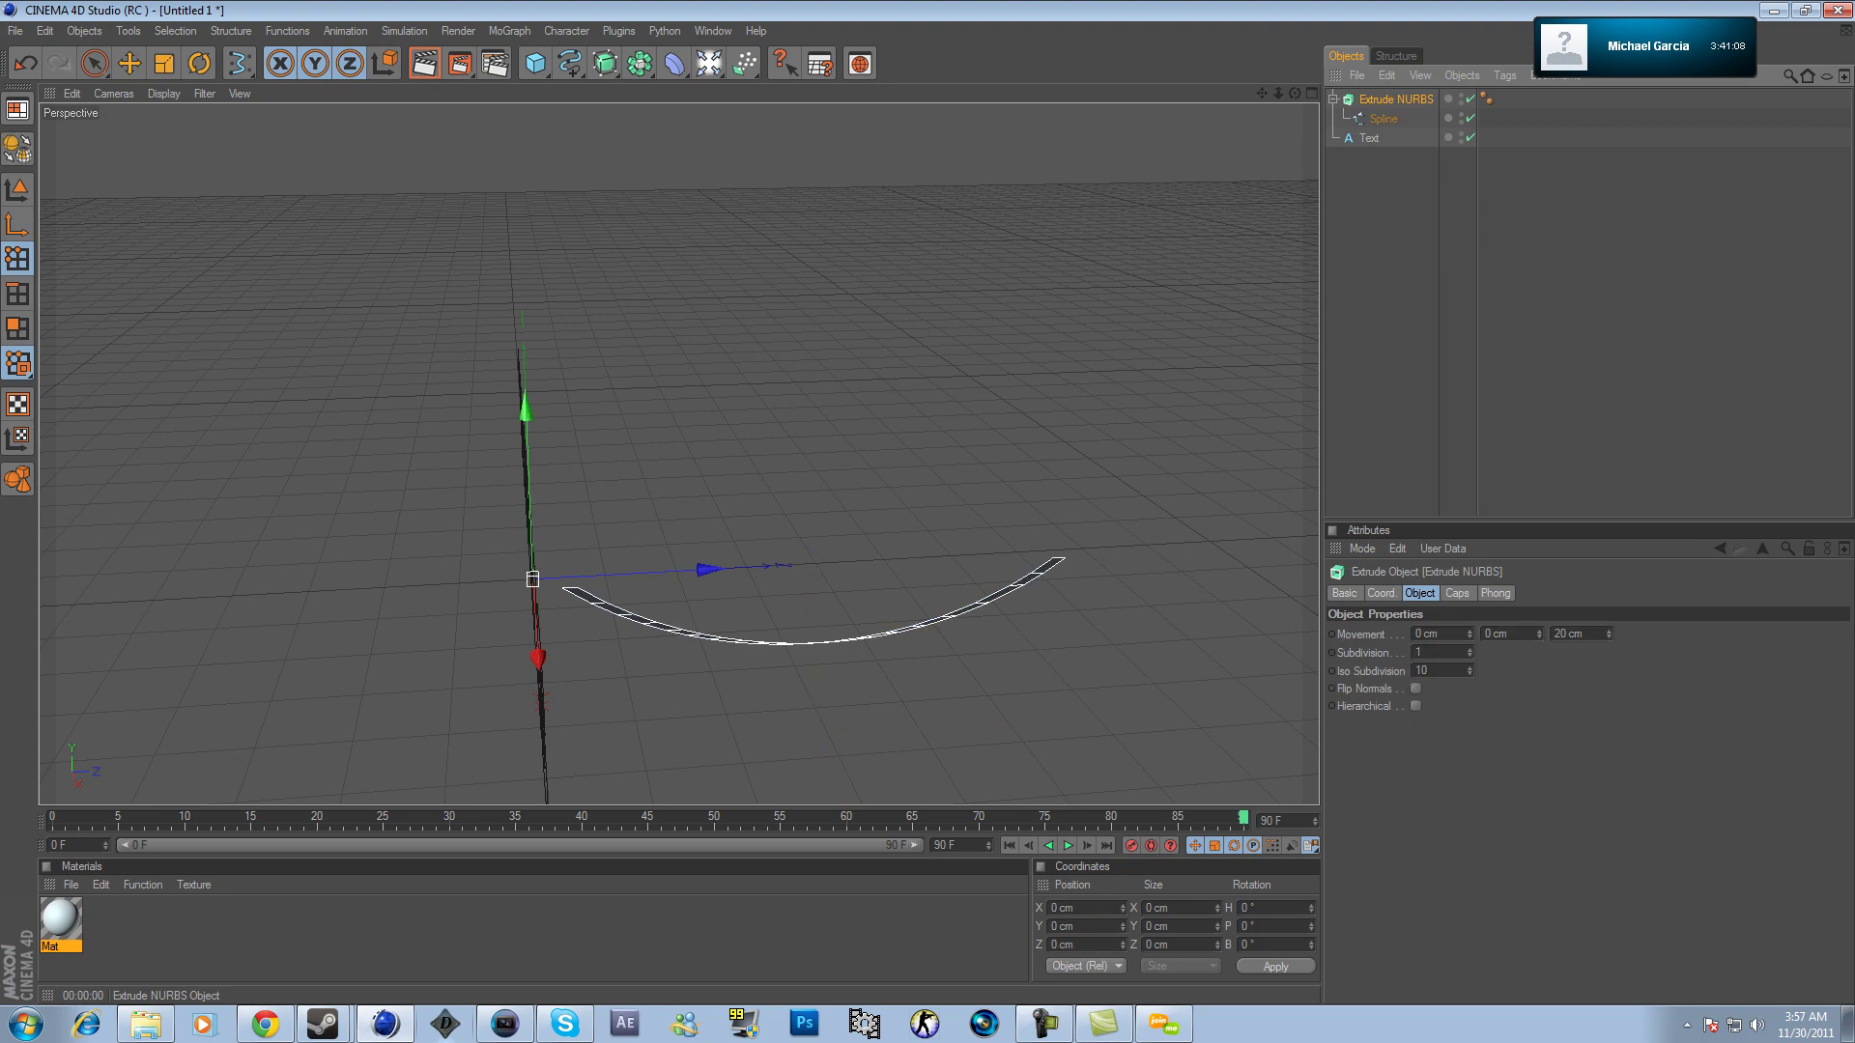
Rotate the curved spline so its arc bows upward, undoing the surplus rotations.
left_click(199, 64)
left_click_drag(537, 668, 591, 515)
key("ctrl+z")
key("ctrl+z")
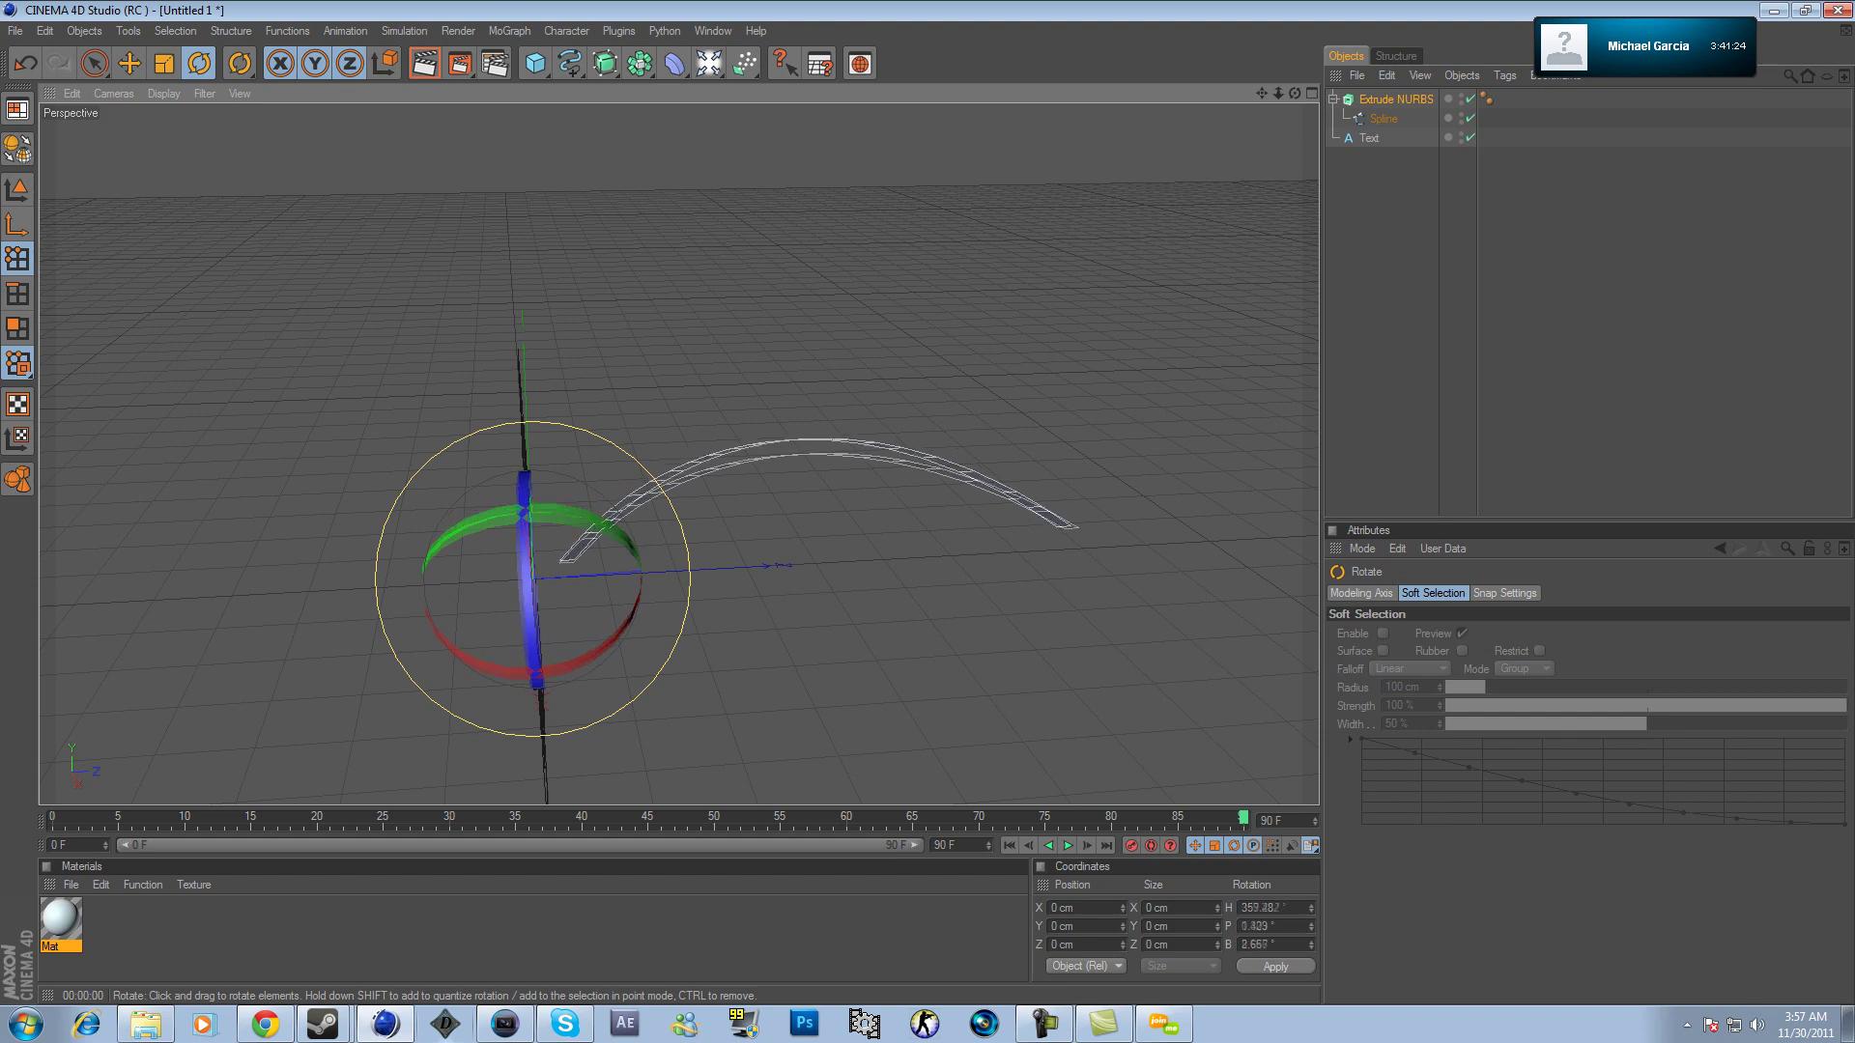
Take the spline out of the Extrude NURBS and delete the Extrude NURBS.
left_click(1383, 119)
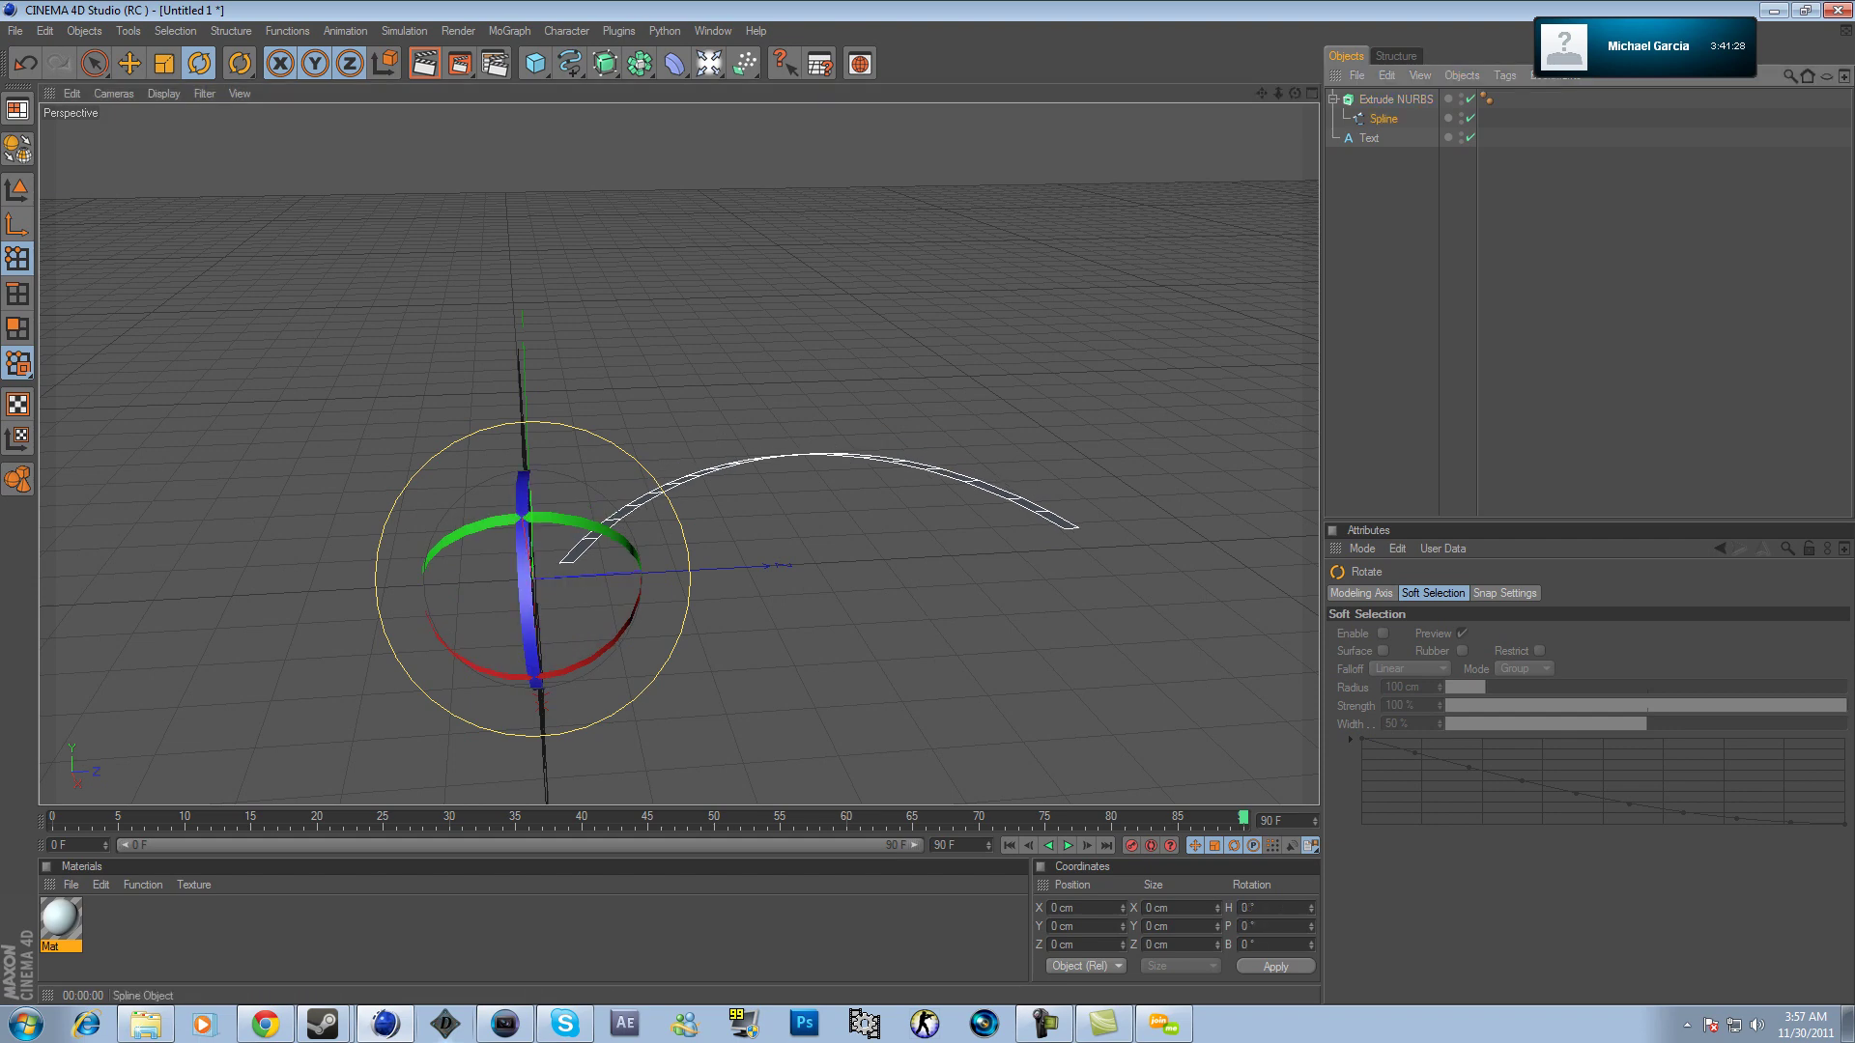
left_click_drag(1384, 119, 1376, 128)
left_click(1395, 100)
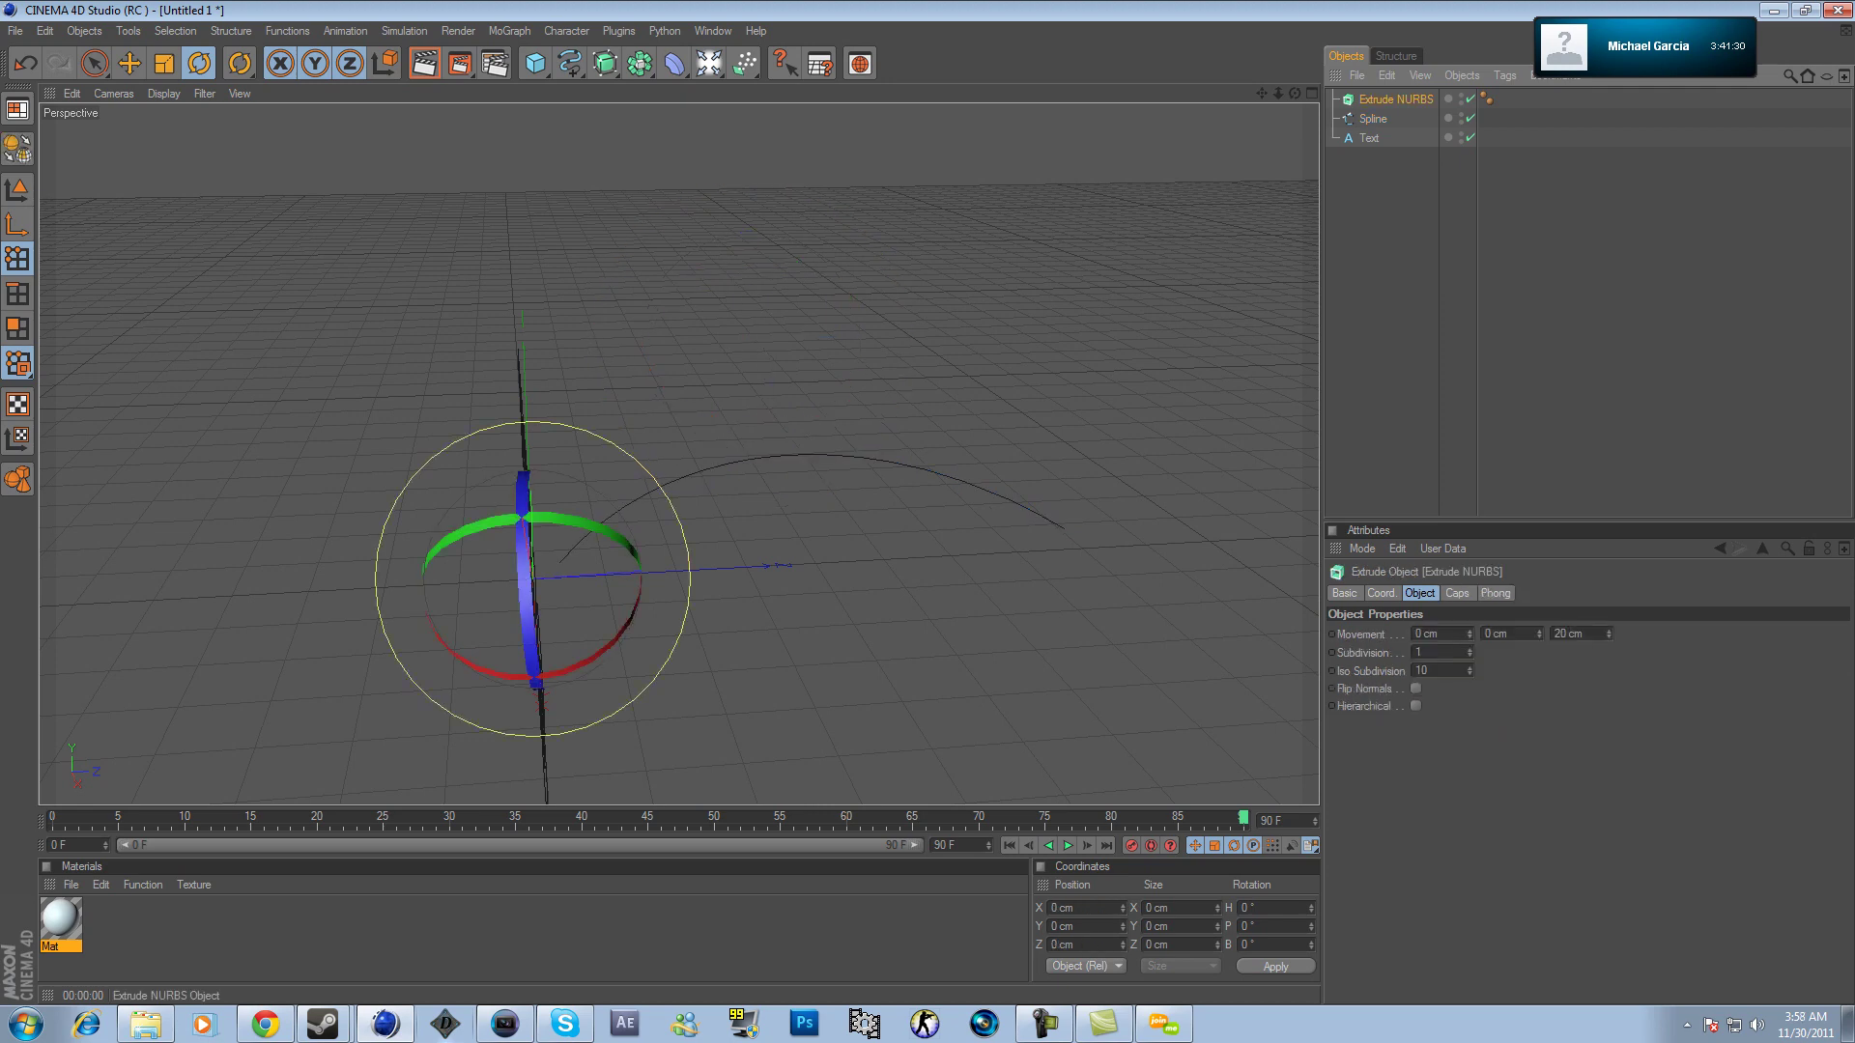
key("Delete")
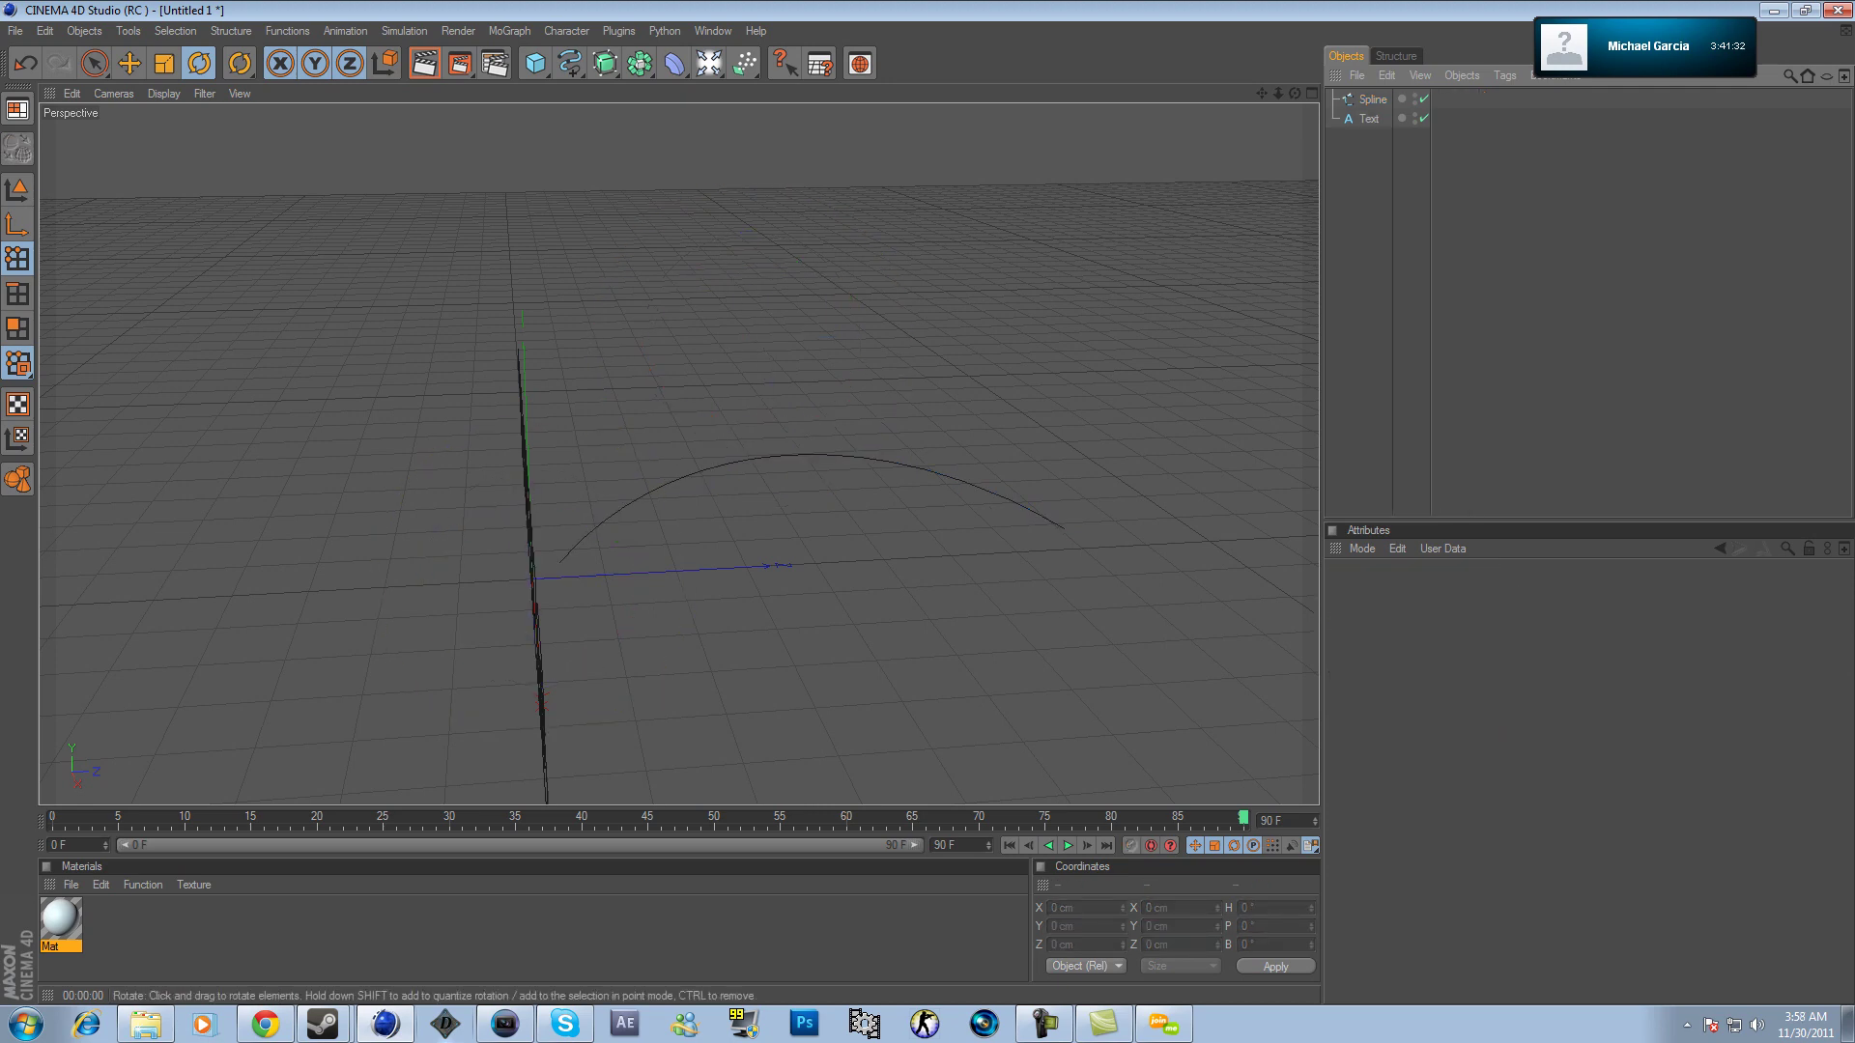
Add a Sweep NURBS and nest the TRIXXS text as profile above the curved spline as path.
left_click(605, 63)
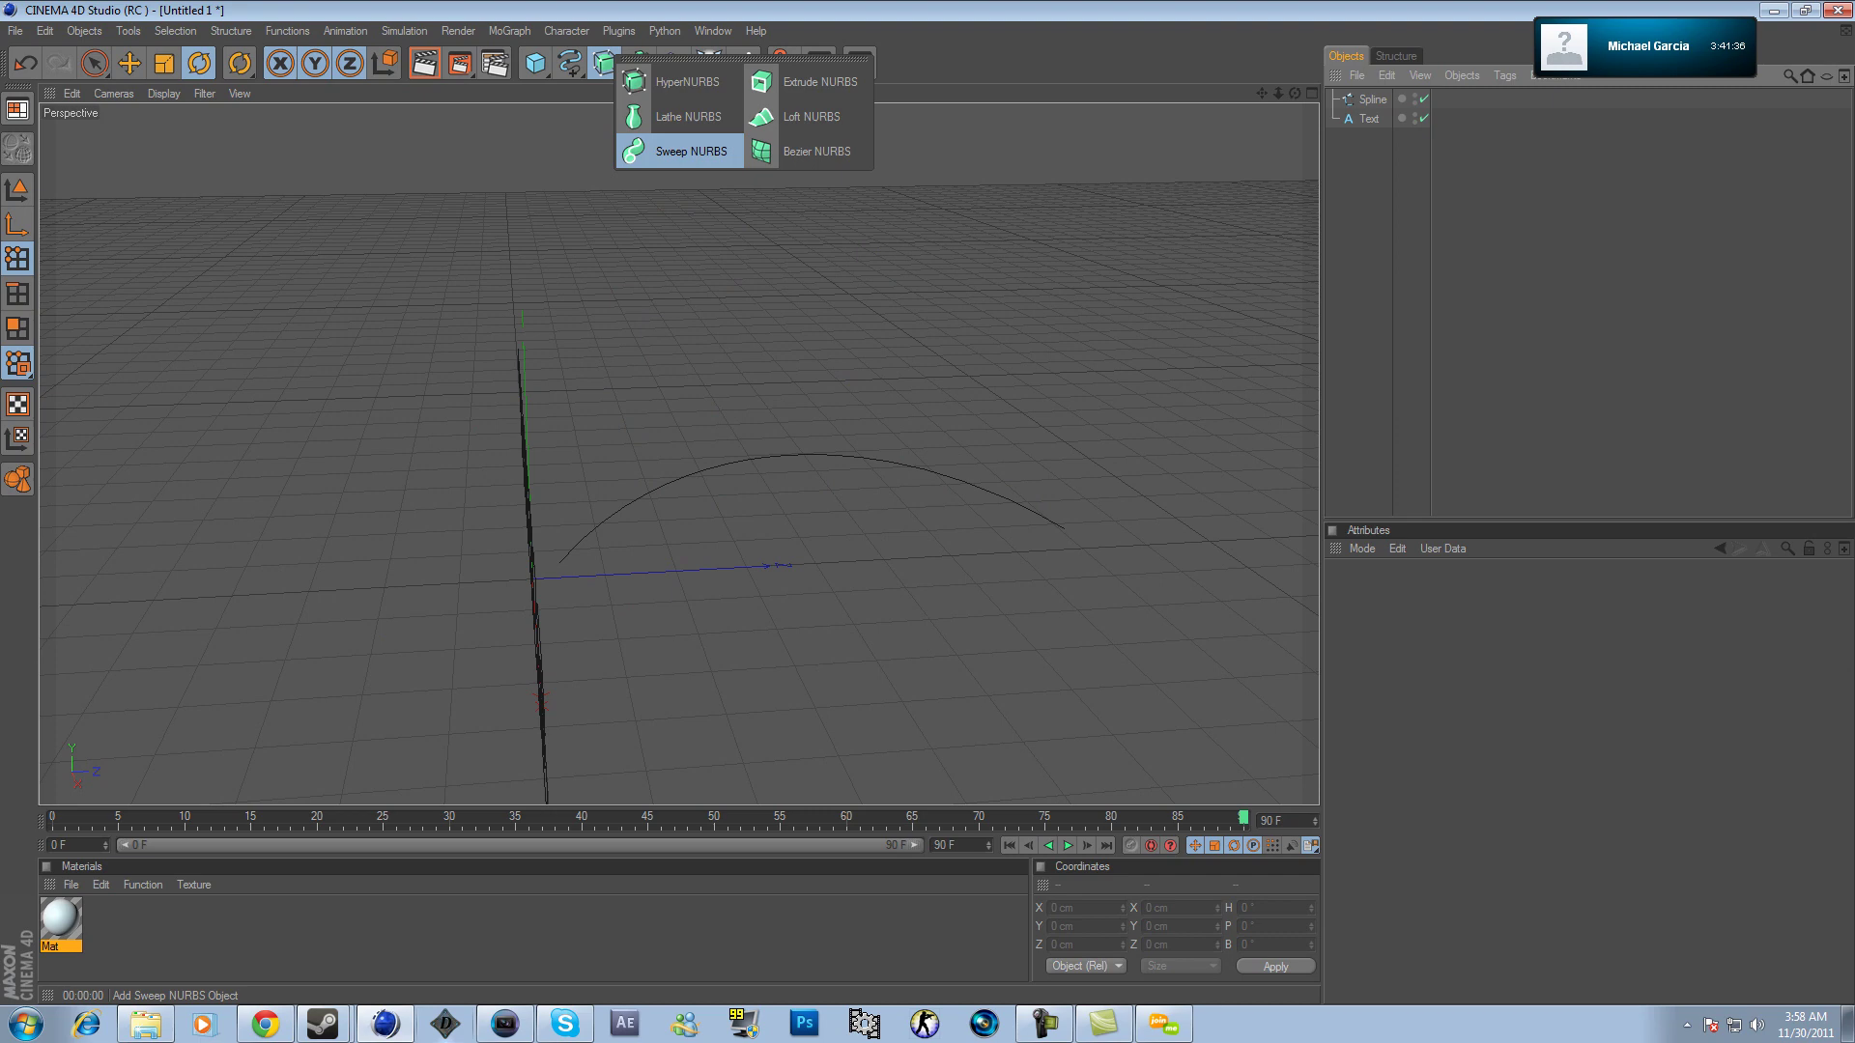
left_click(690, 151)
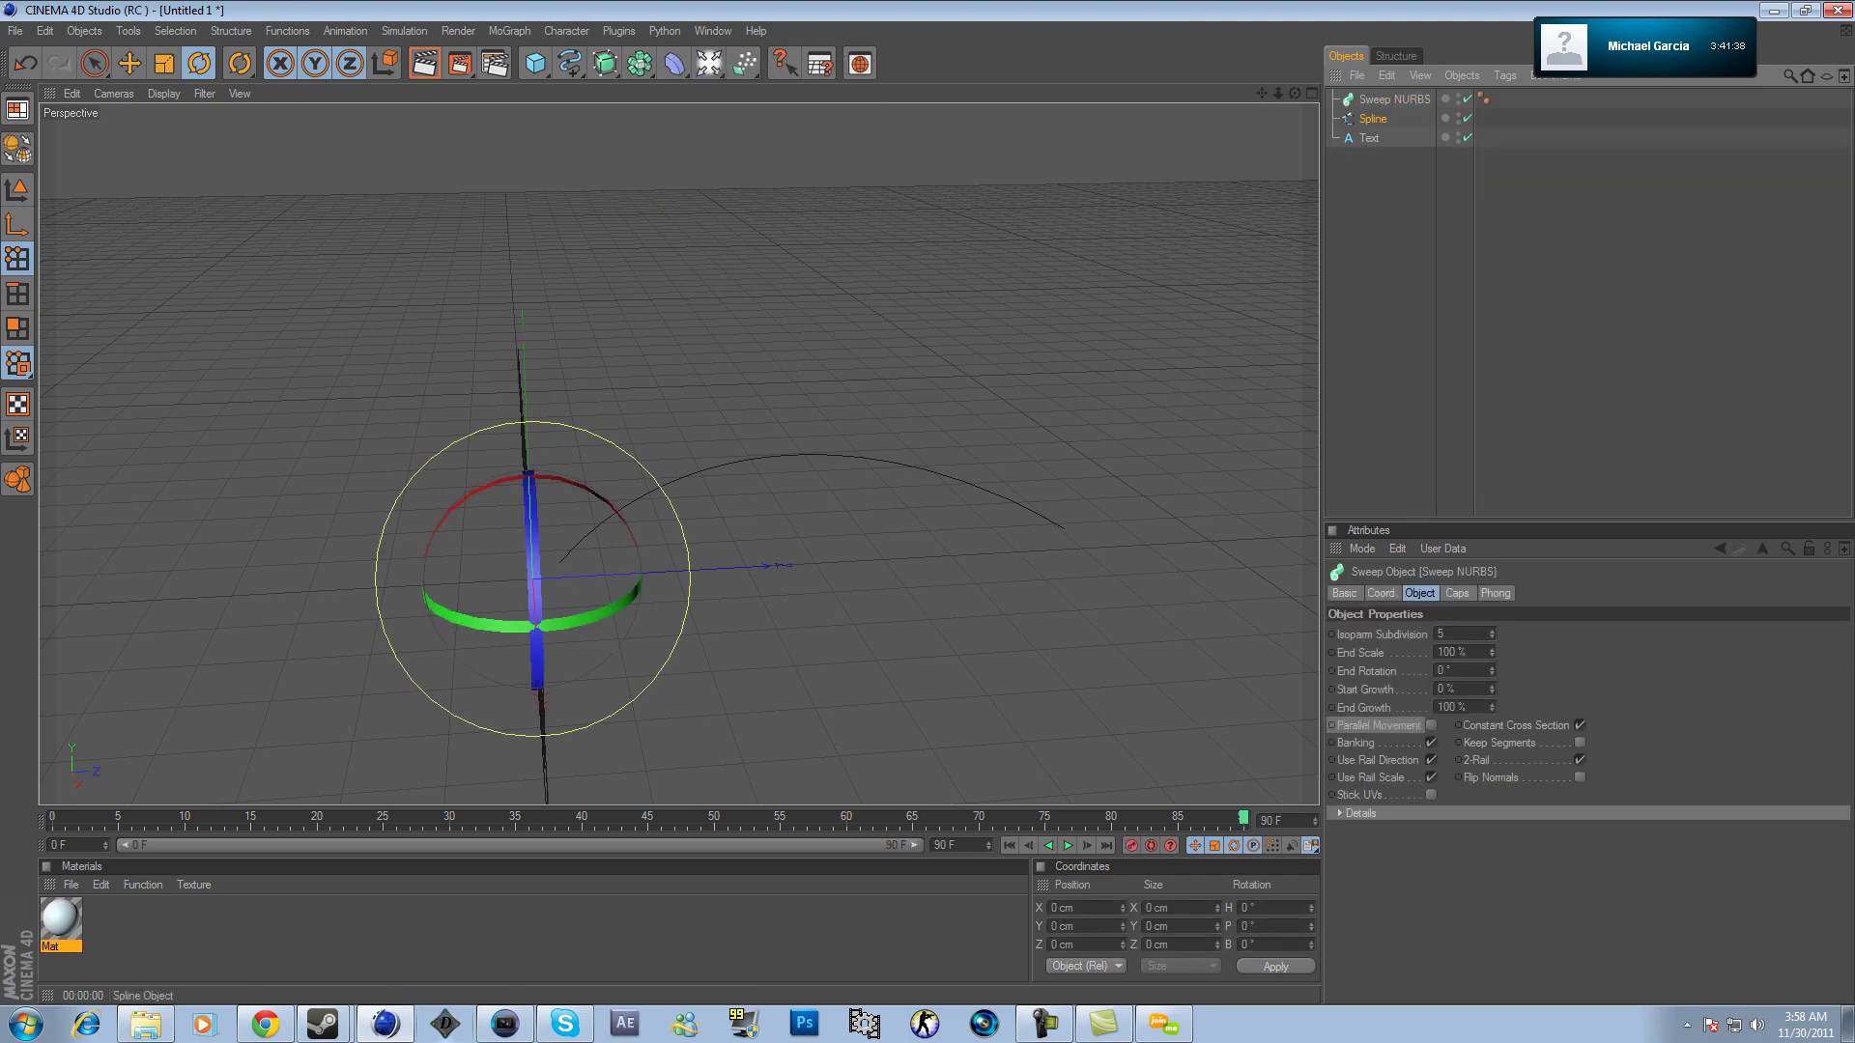
left_click_drag(1372, 119, 1394, 100)
left_click(1368, 138)
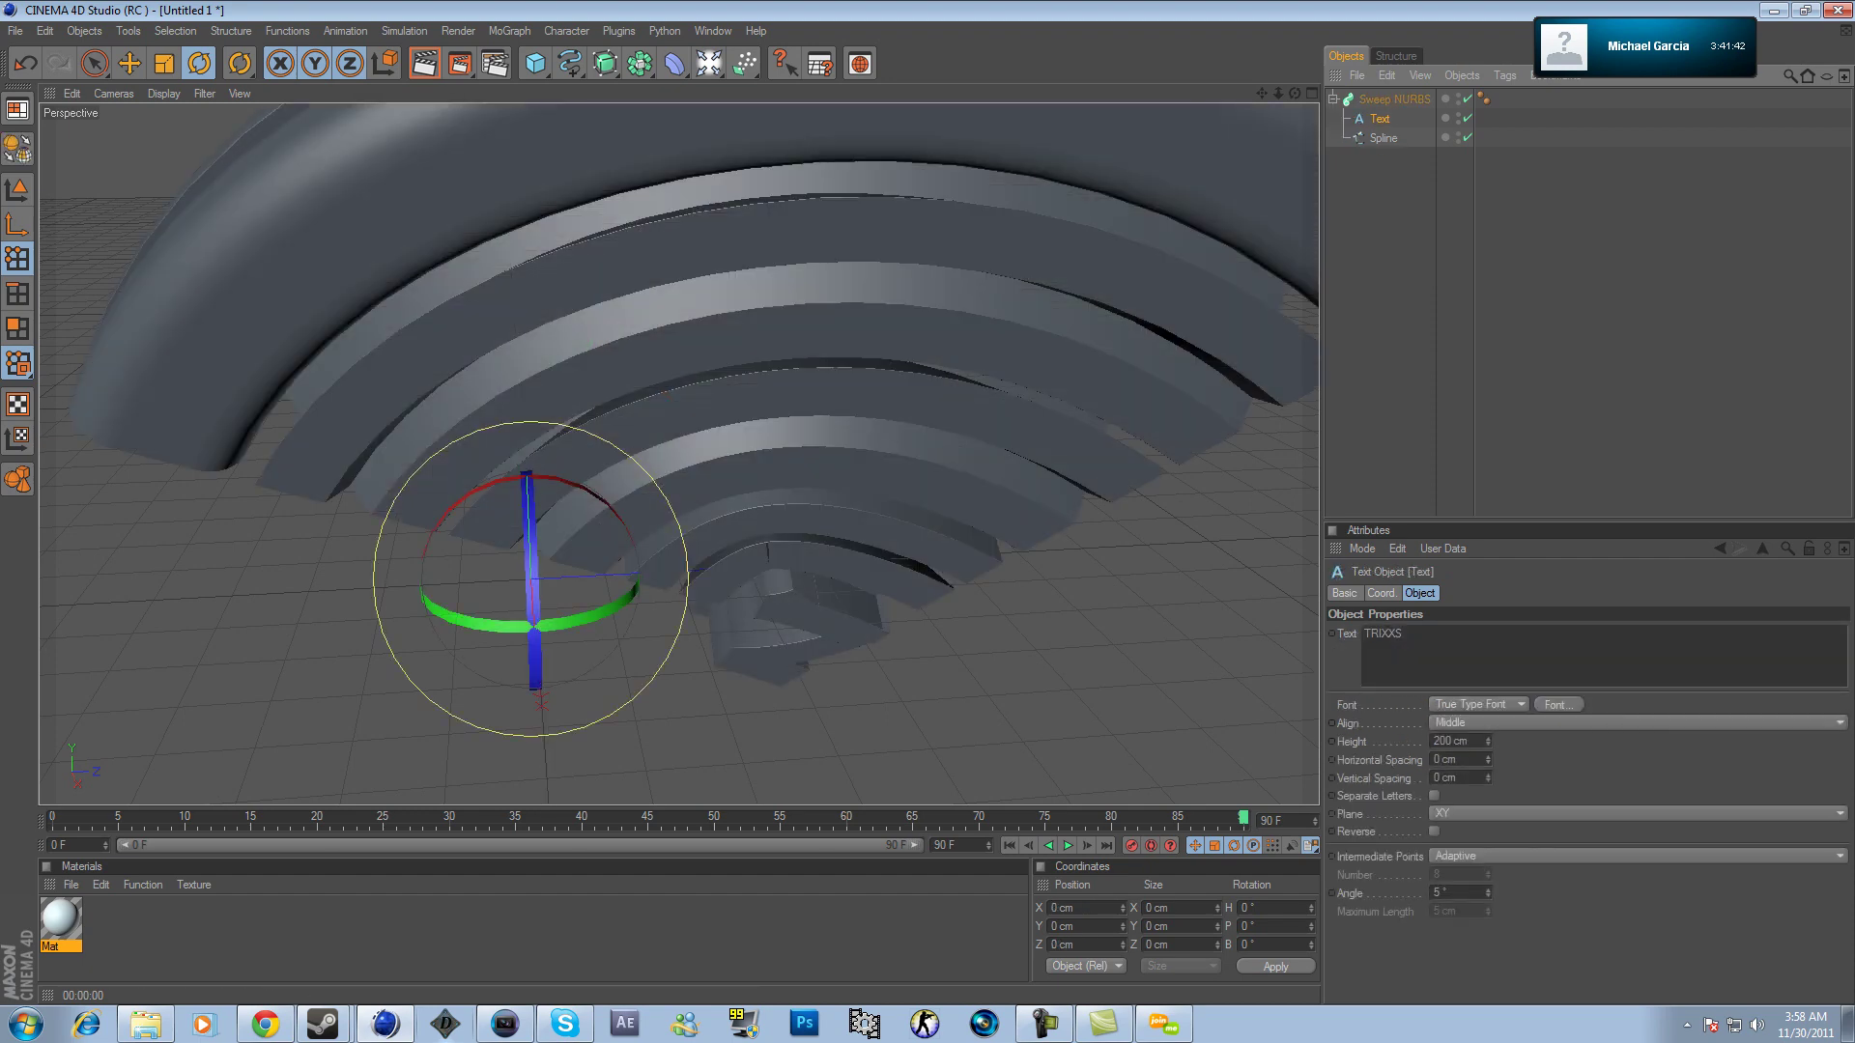
Collapse the Sweep NURBS hierarchy and turn off Banking for the sweep.
left_click_drag(1294, 93, 1400, 135)
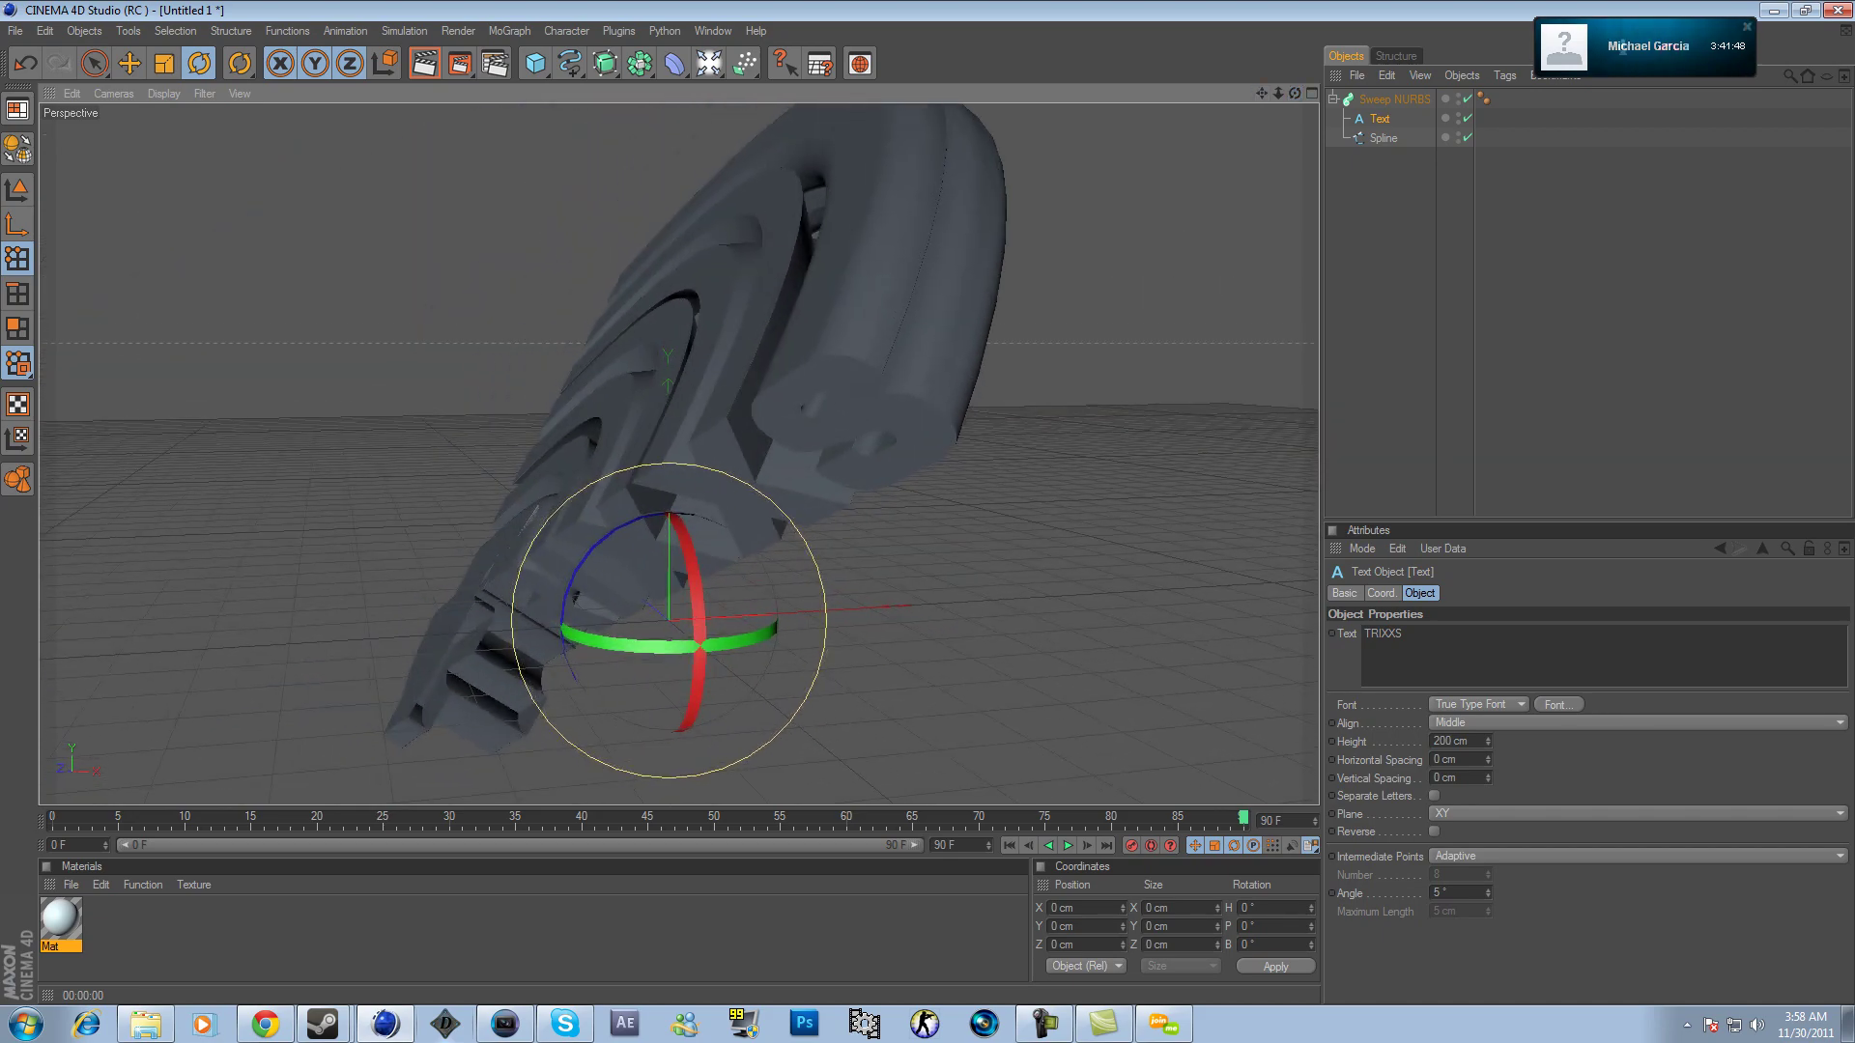
left_click(1333, 98)
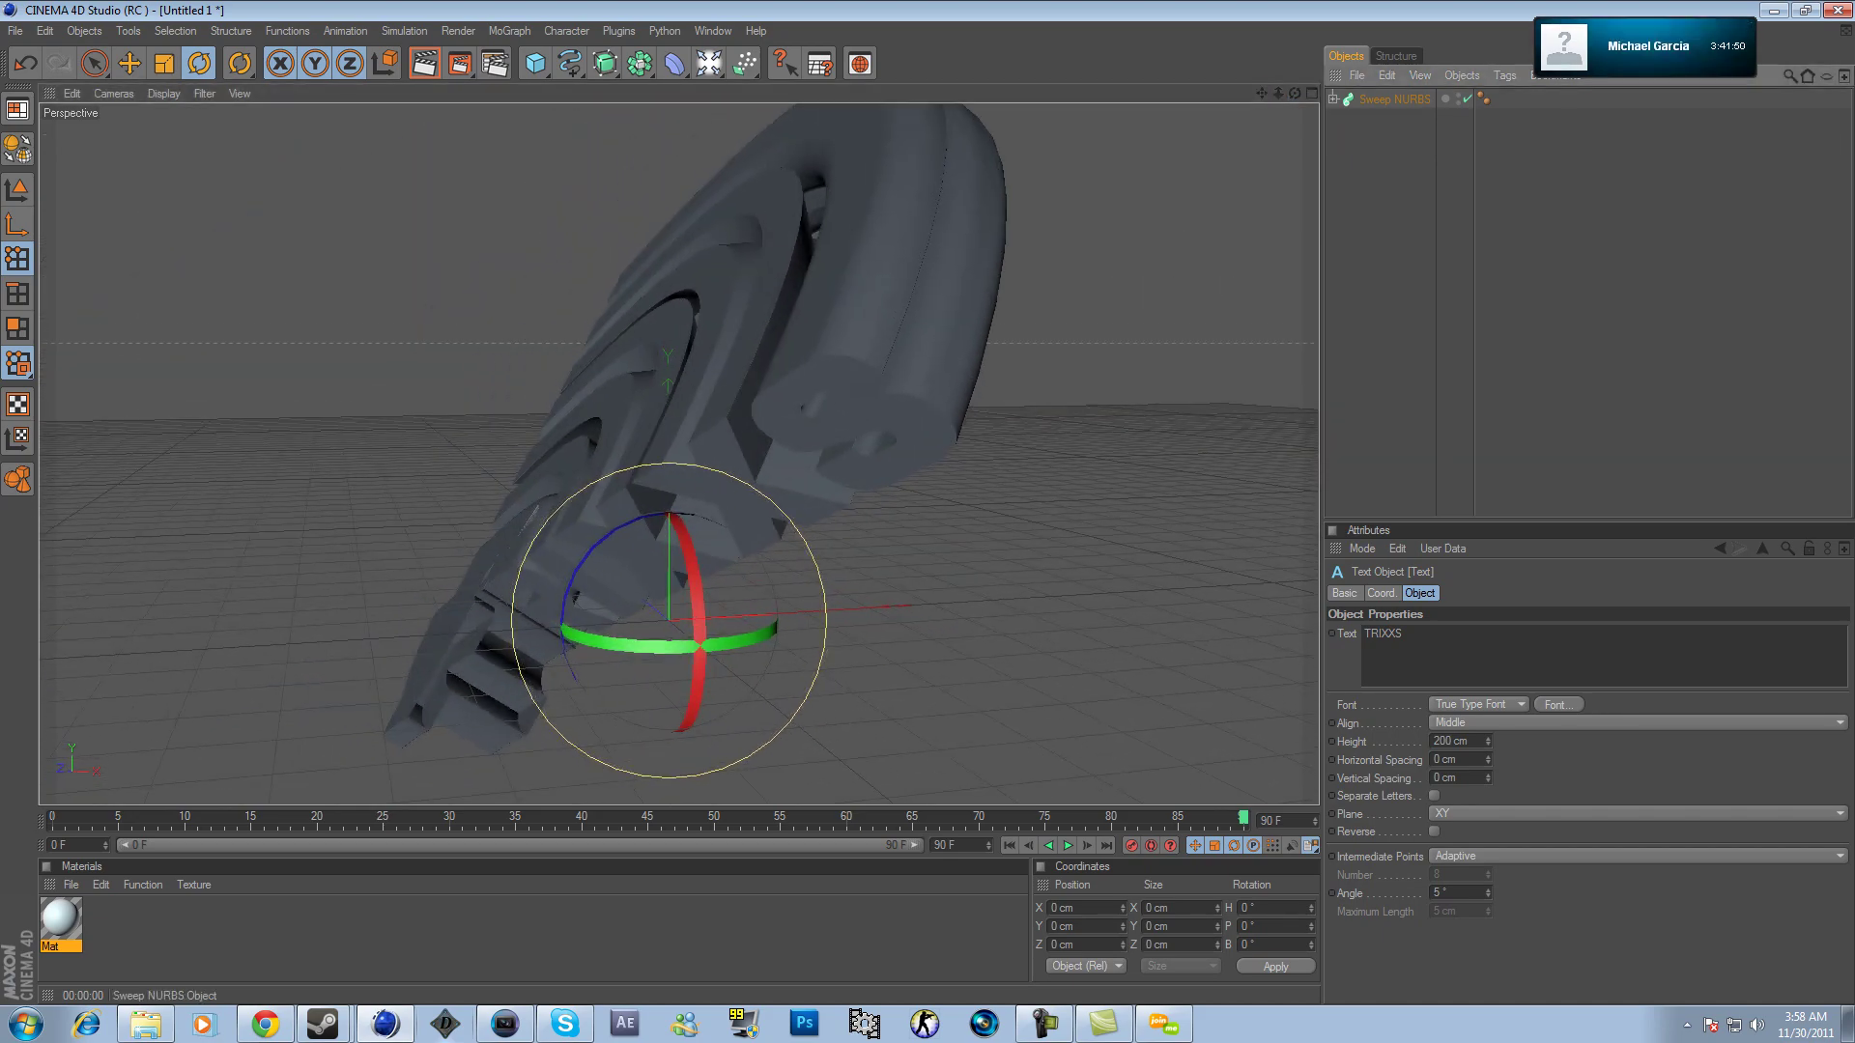
left_click(1394, 99)
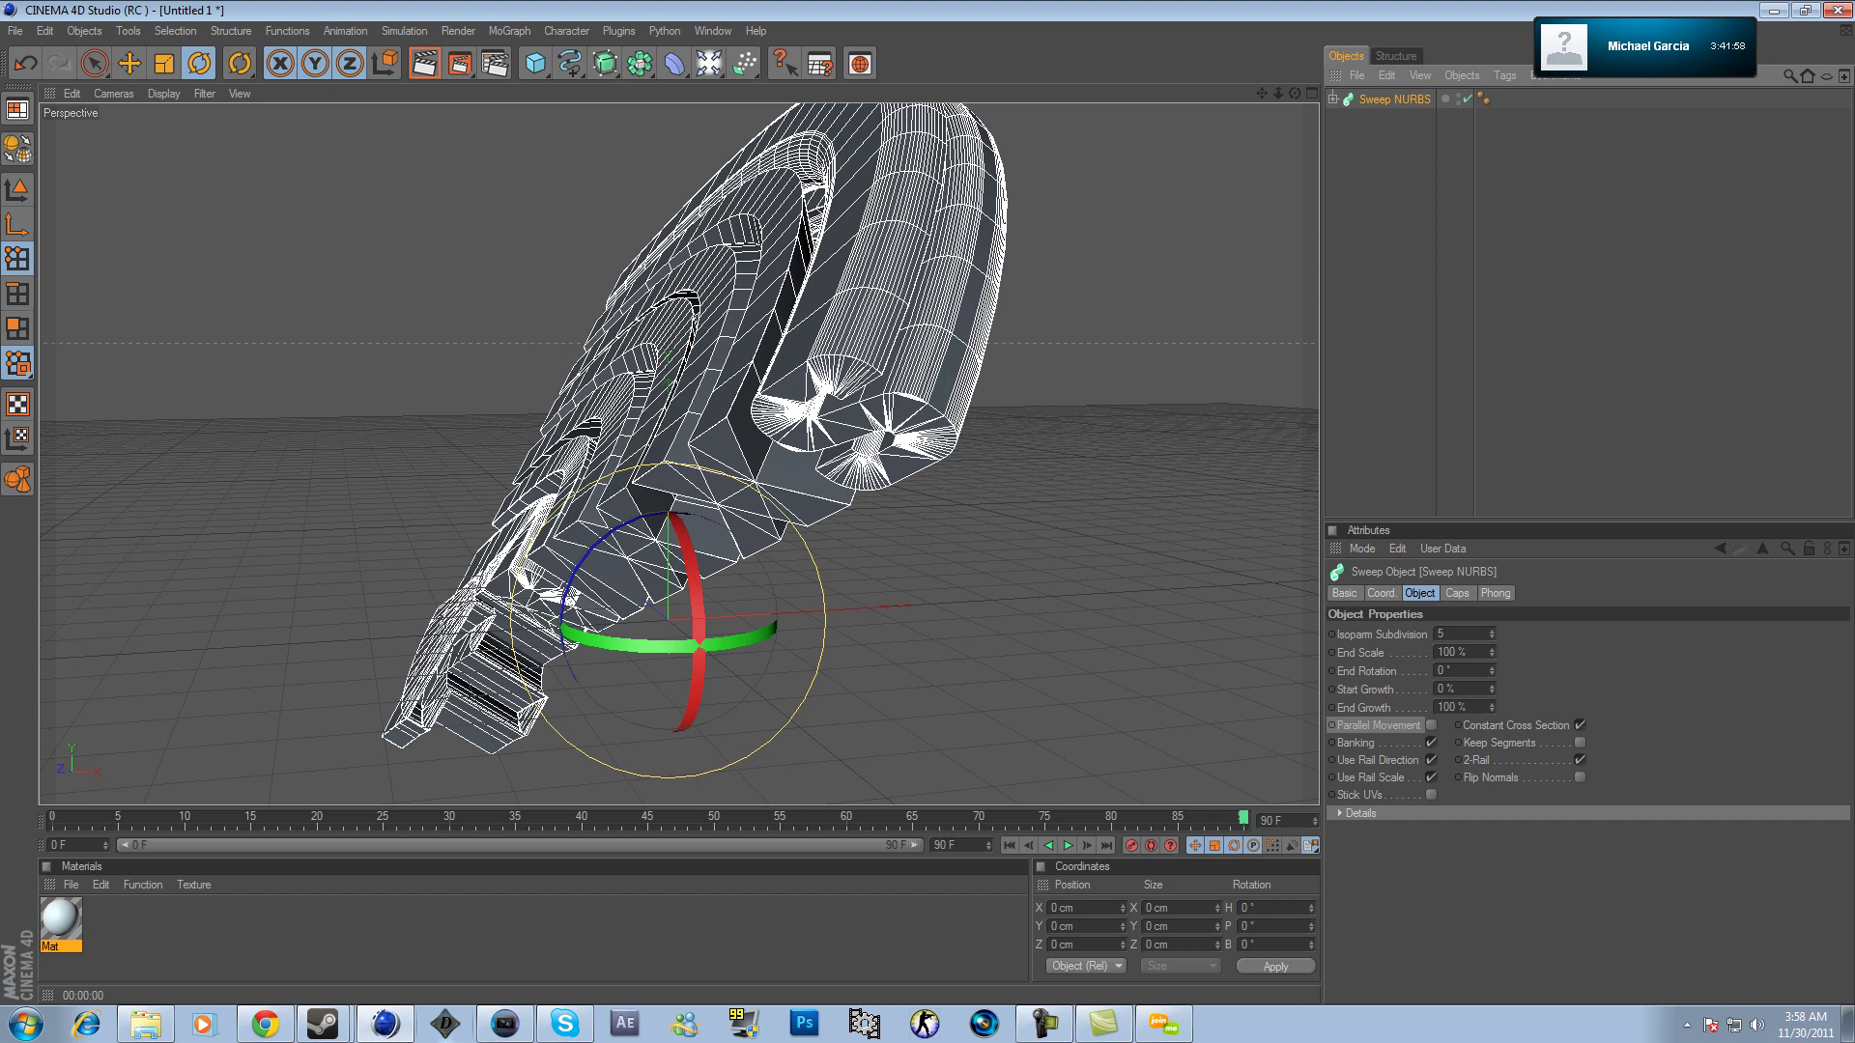
left_click(1431, 743)
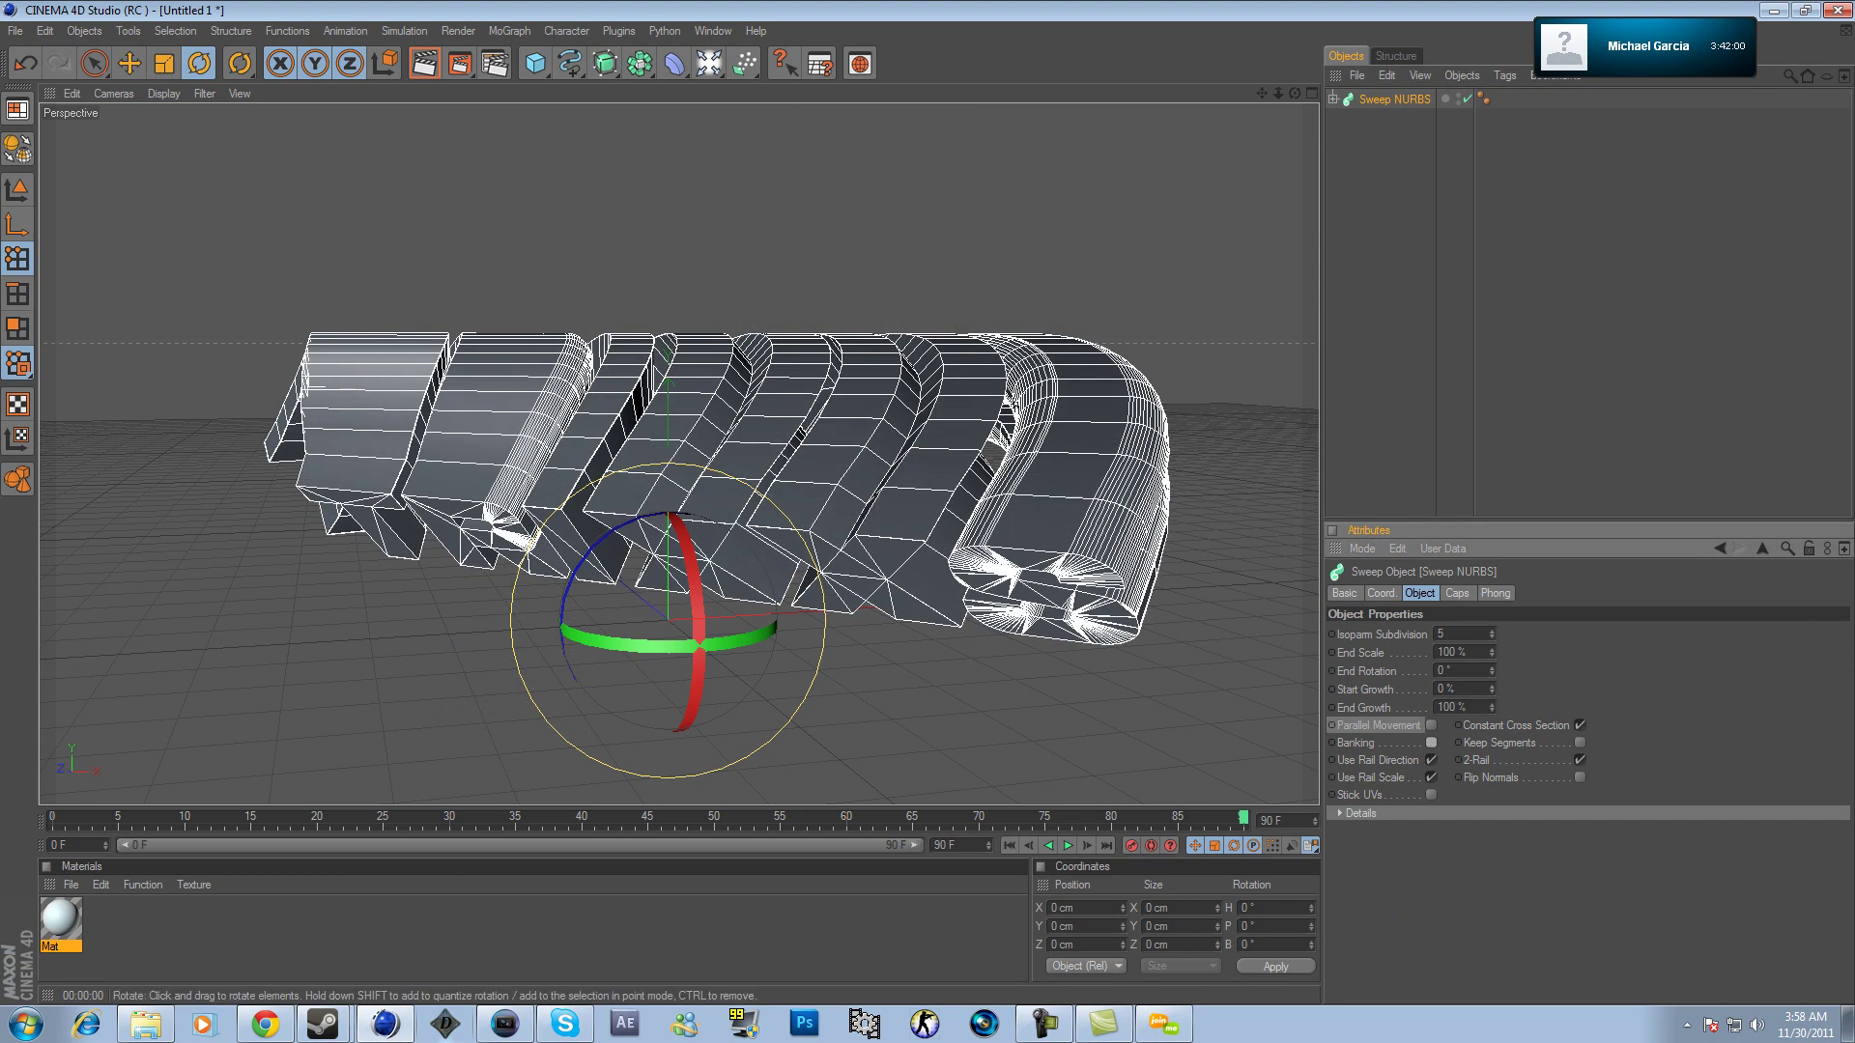
mouse_move(1491, 689)
left_mouse_down()
mouse_move(1491, 592)
mouse_move(1491, 689)
mouse_move(1527, 689)
mouse_move(1488, 688)
left_mouse_up()
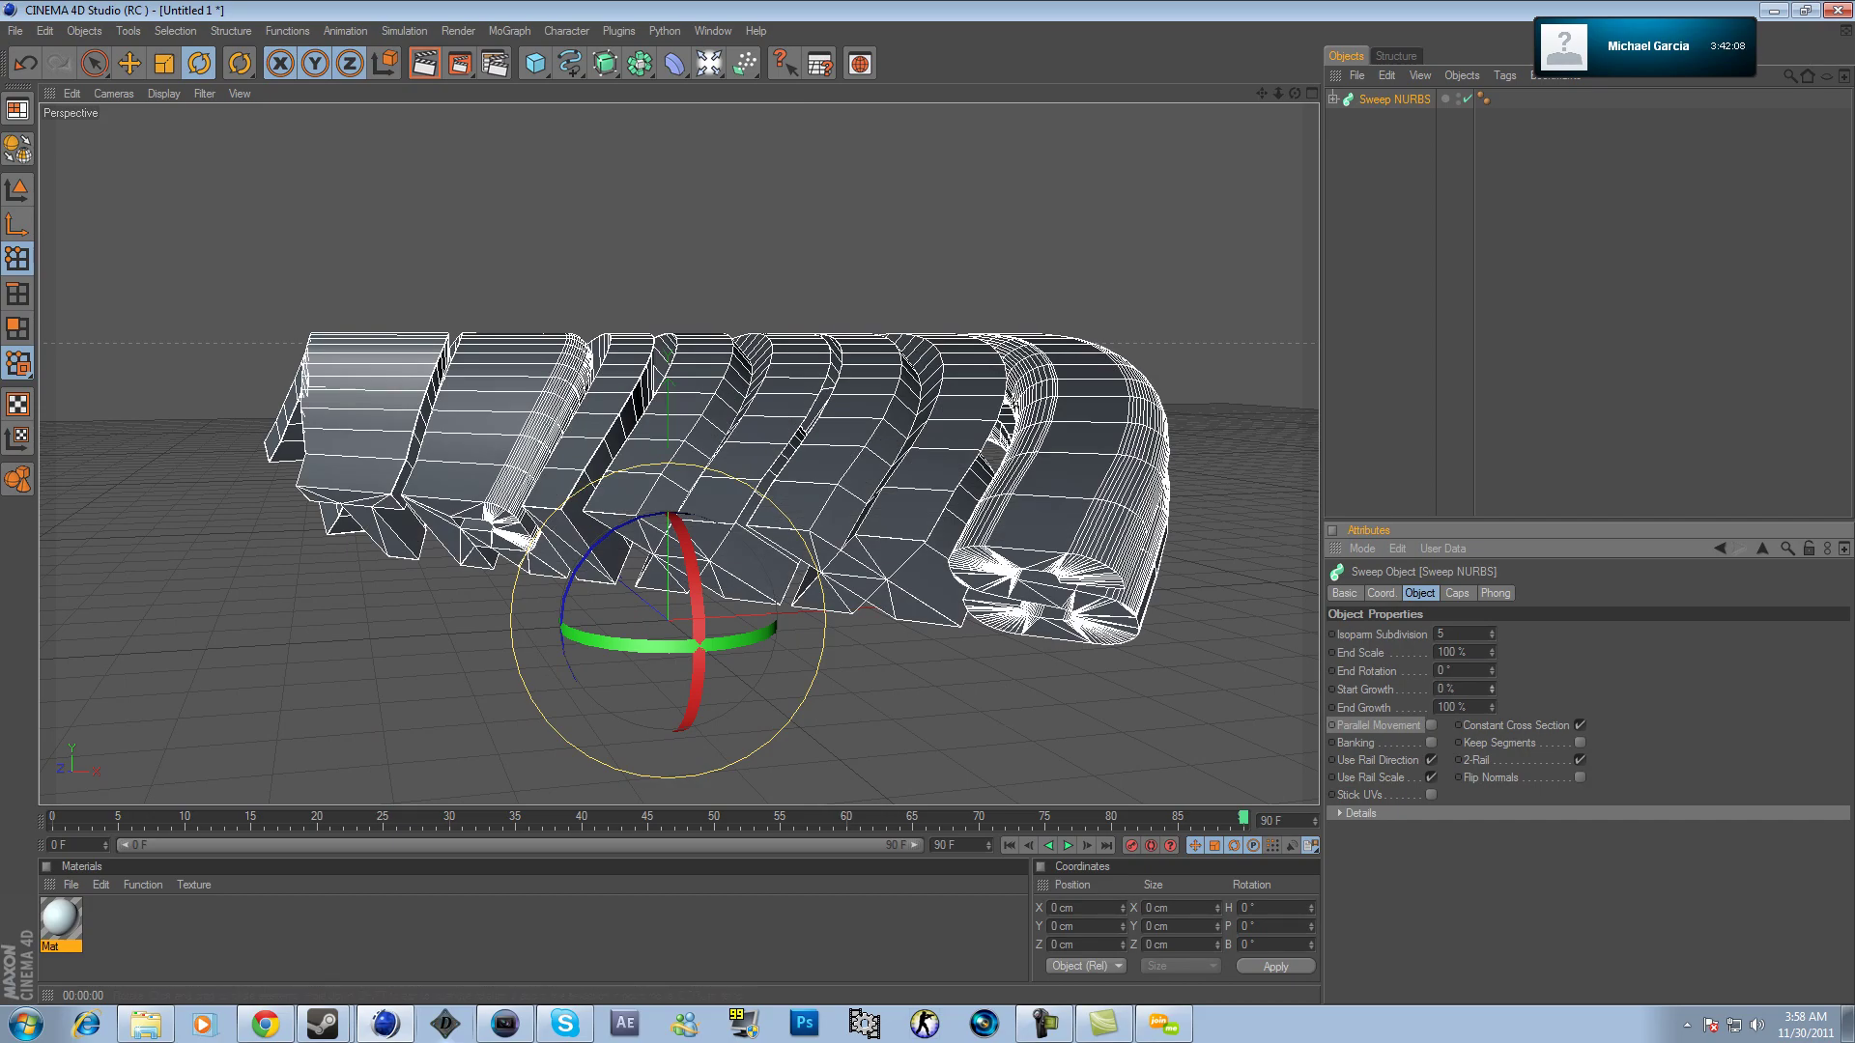
Set the Sweep NURBS End Rotation to 100° to twist the swept text along its path.
mouse_move(1294, 94)
left_mouse_down()
mouse_move(1326, 49)
mouse_move(1315, 21)
mouse_move(1277, 94)
mouse_move(1291, 87)
left_mouse_up()
left_click_drag(1492, 670, 1537, 670)
double_click(1446, 671)
type("10")
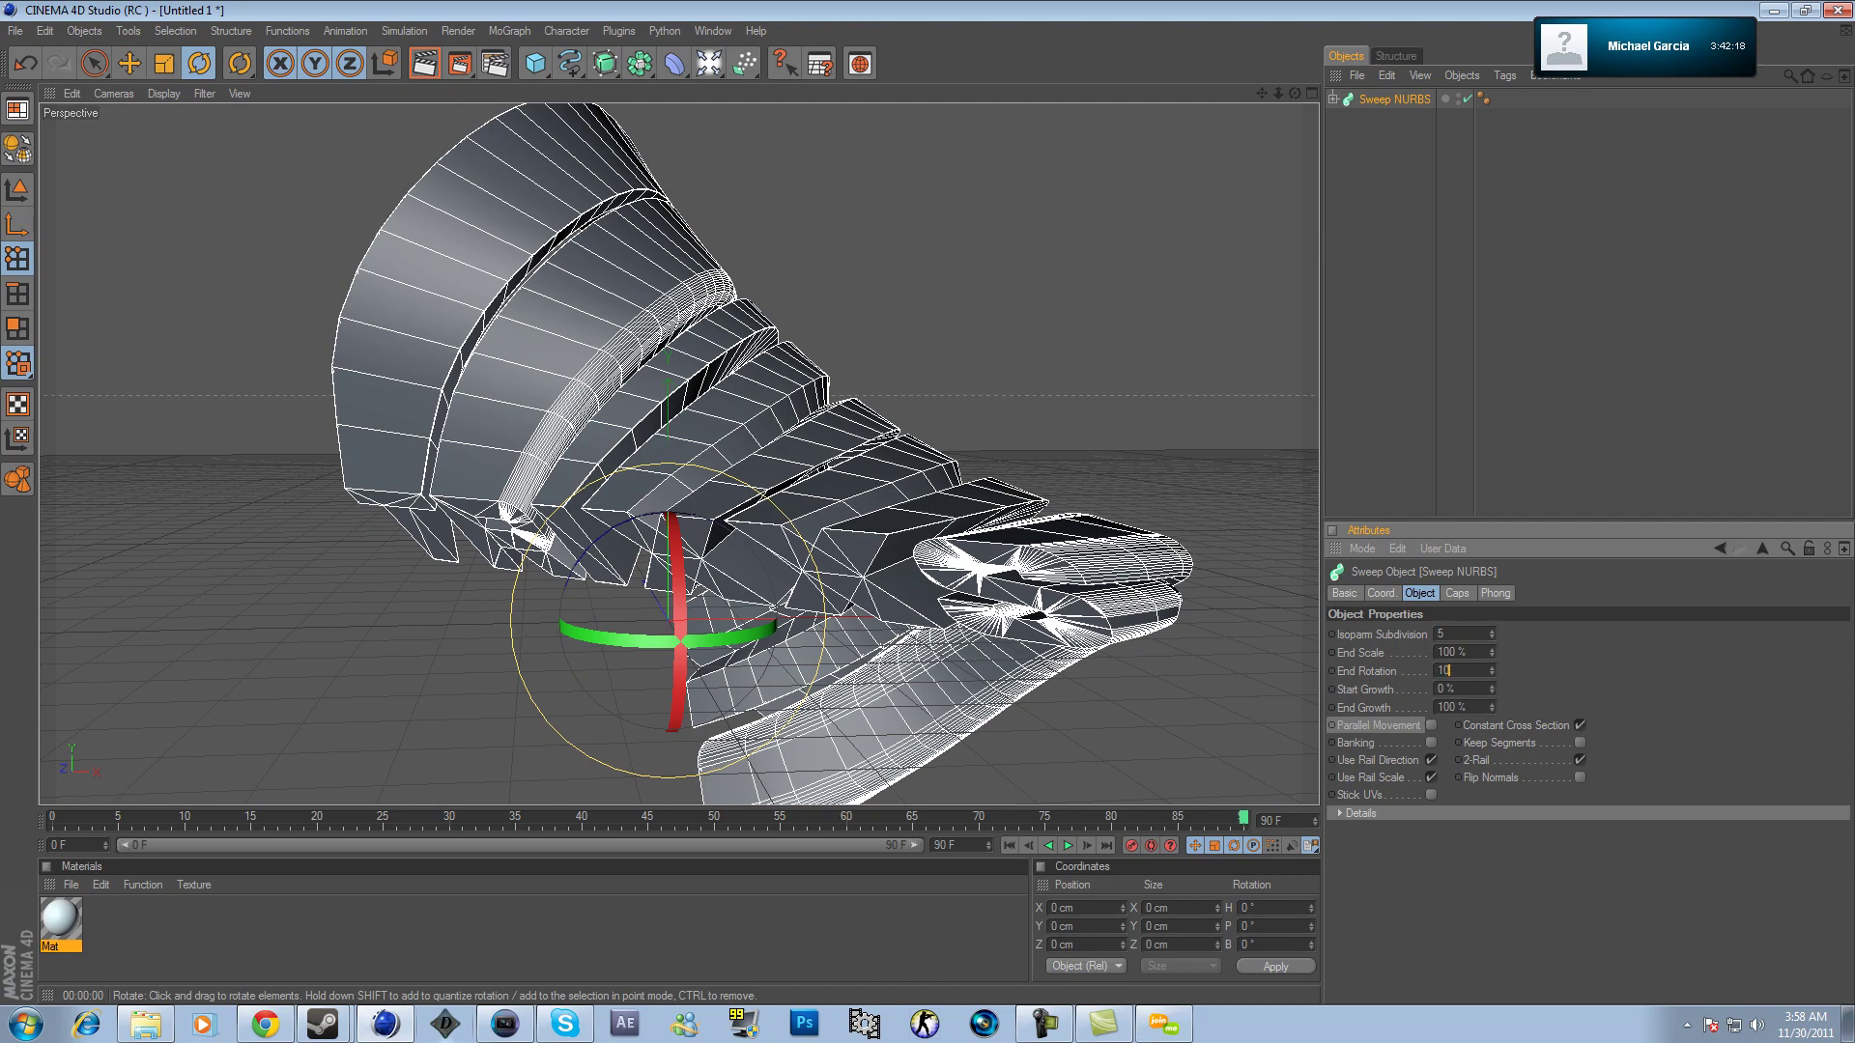
type("0")
key("Return")
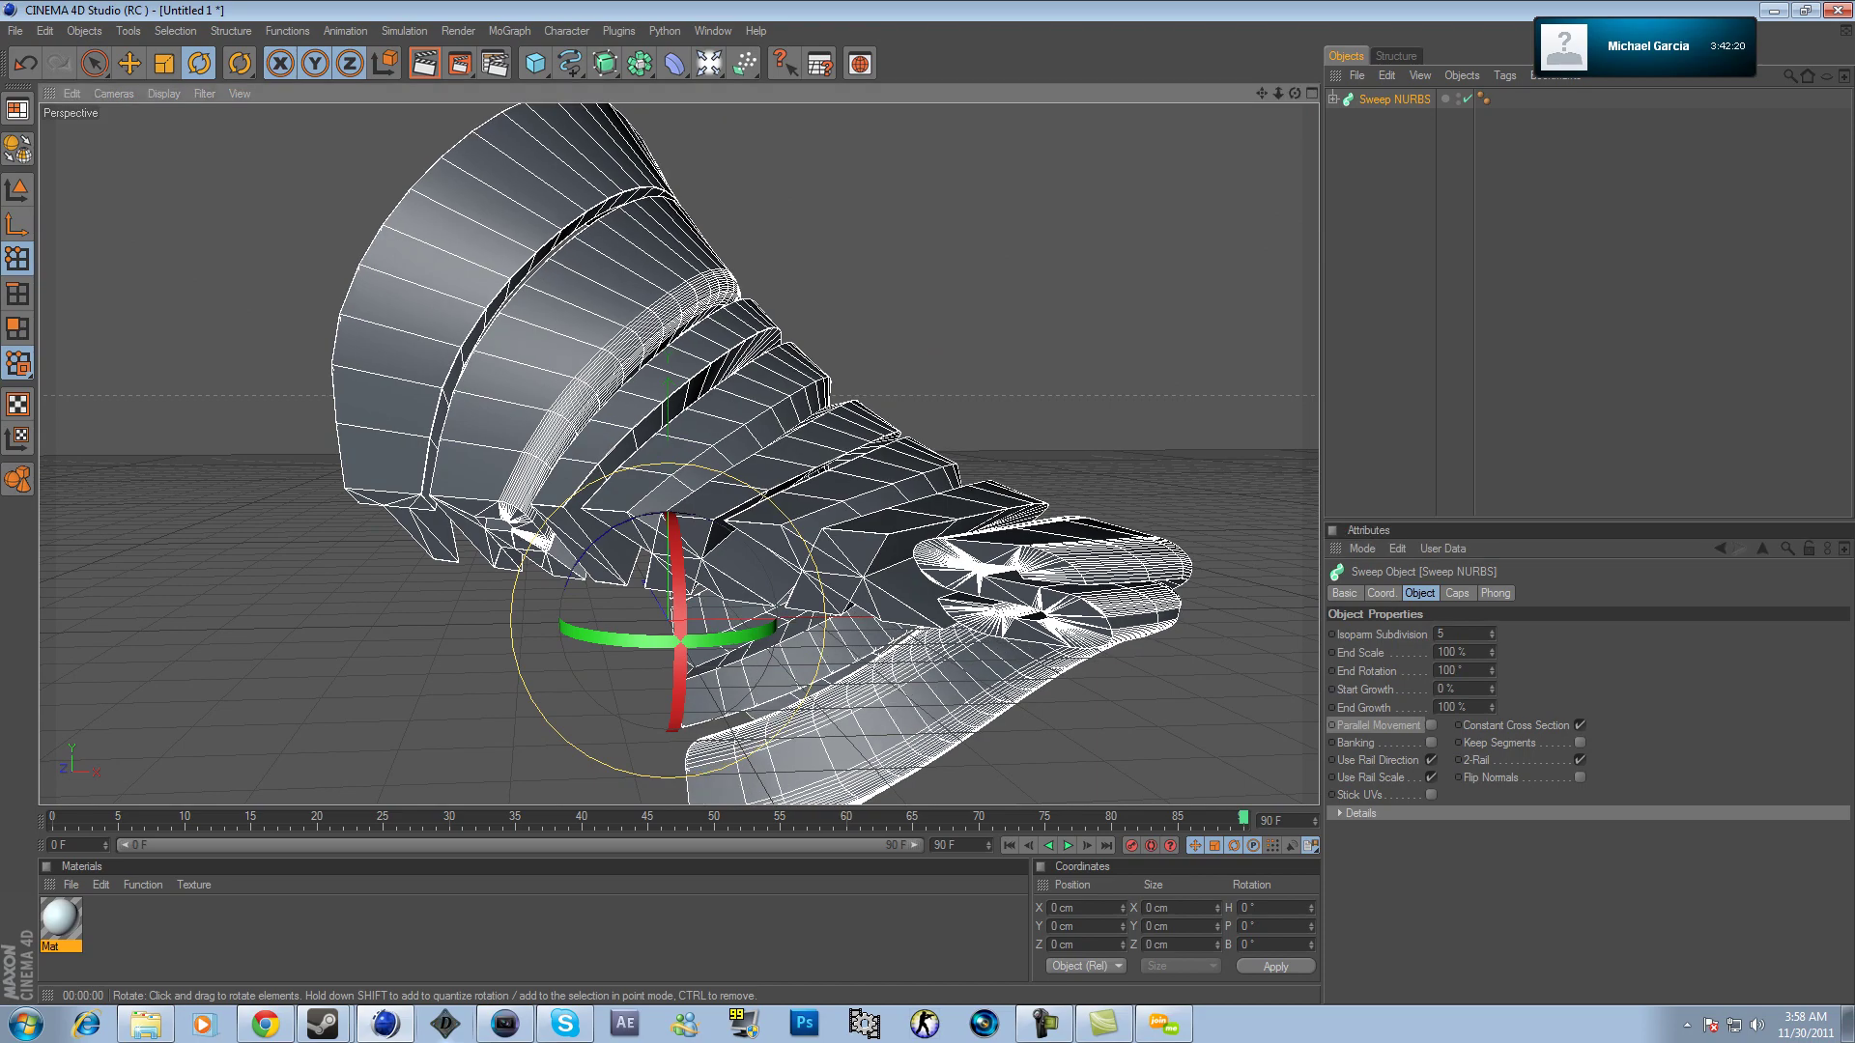
Render the active view from the front and inspect the twisted TRIXXS sweep from several angles.
left_click_drag(1294, 94, 1360, 33)
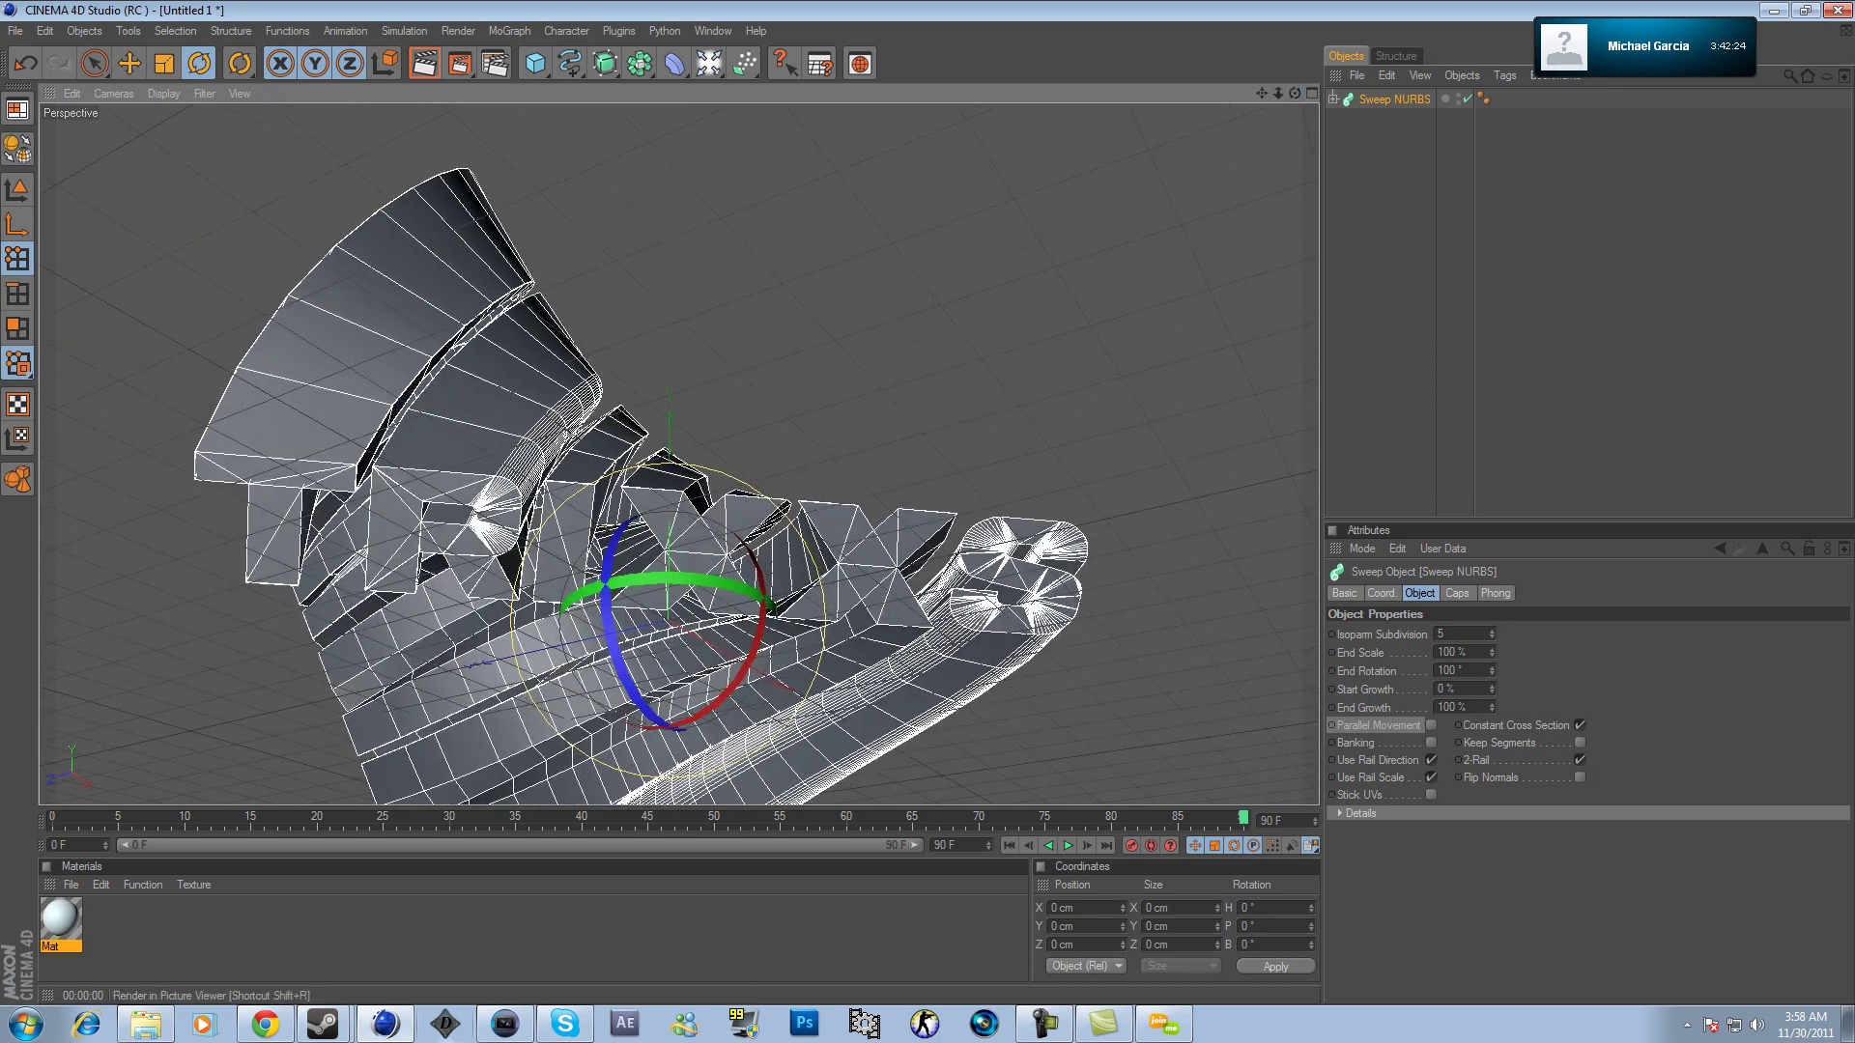
left_click(425, 64)
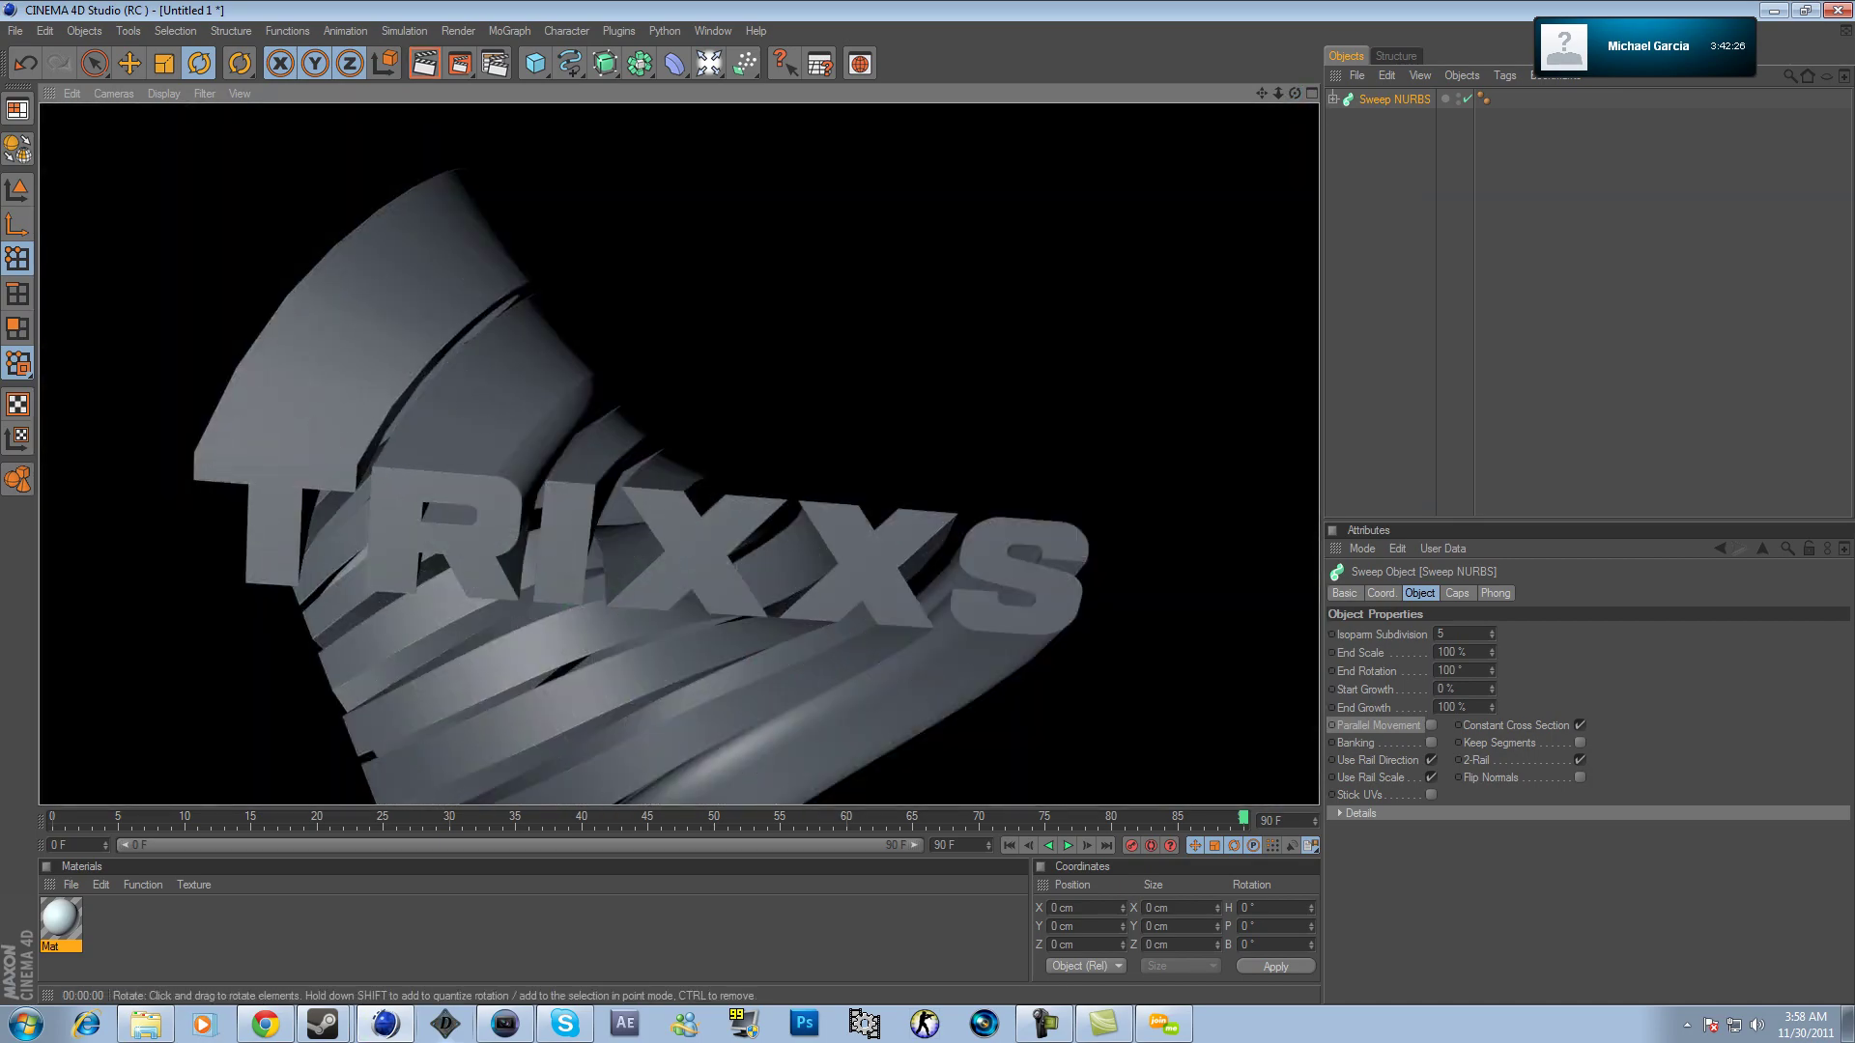
left_click_drag(1294, 94, 1391, 6)
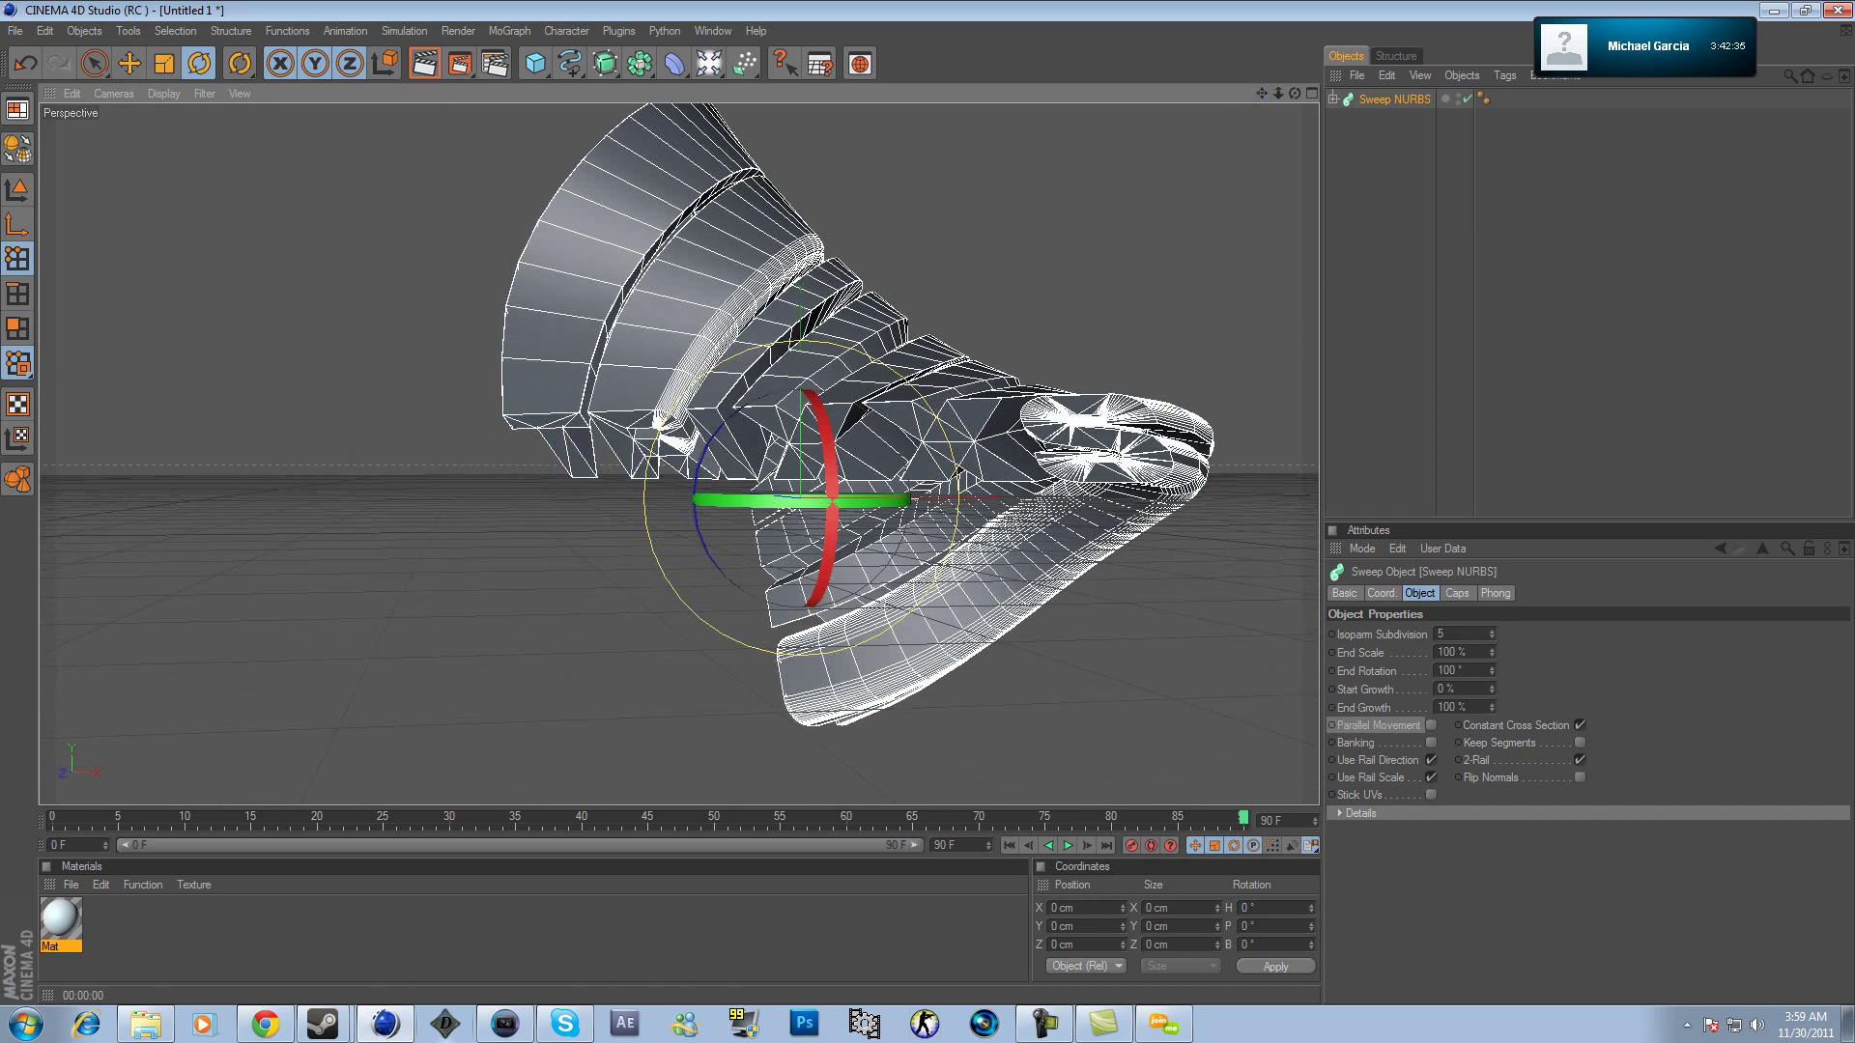
Try out different Start Growth values on the Sweep NURBS and return the setting to 0%.
left_click_drag(1491, 689, 1492, 589)
left_click_drag(1492, 688, 1491, 802)
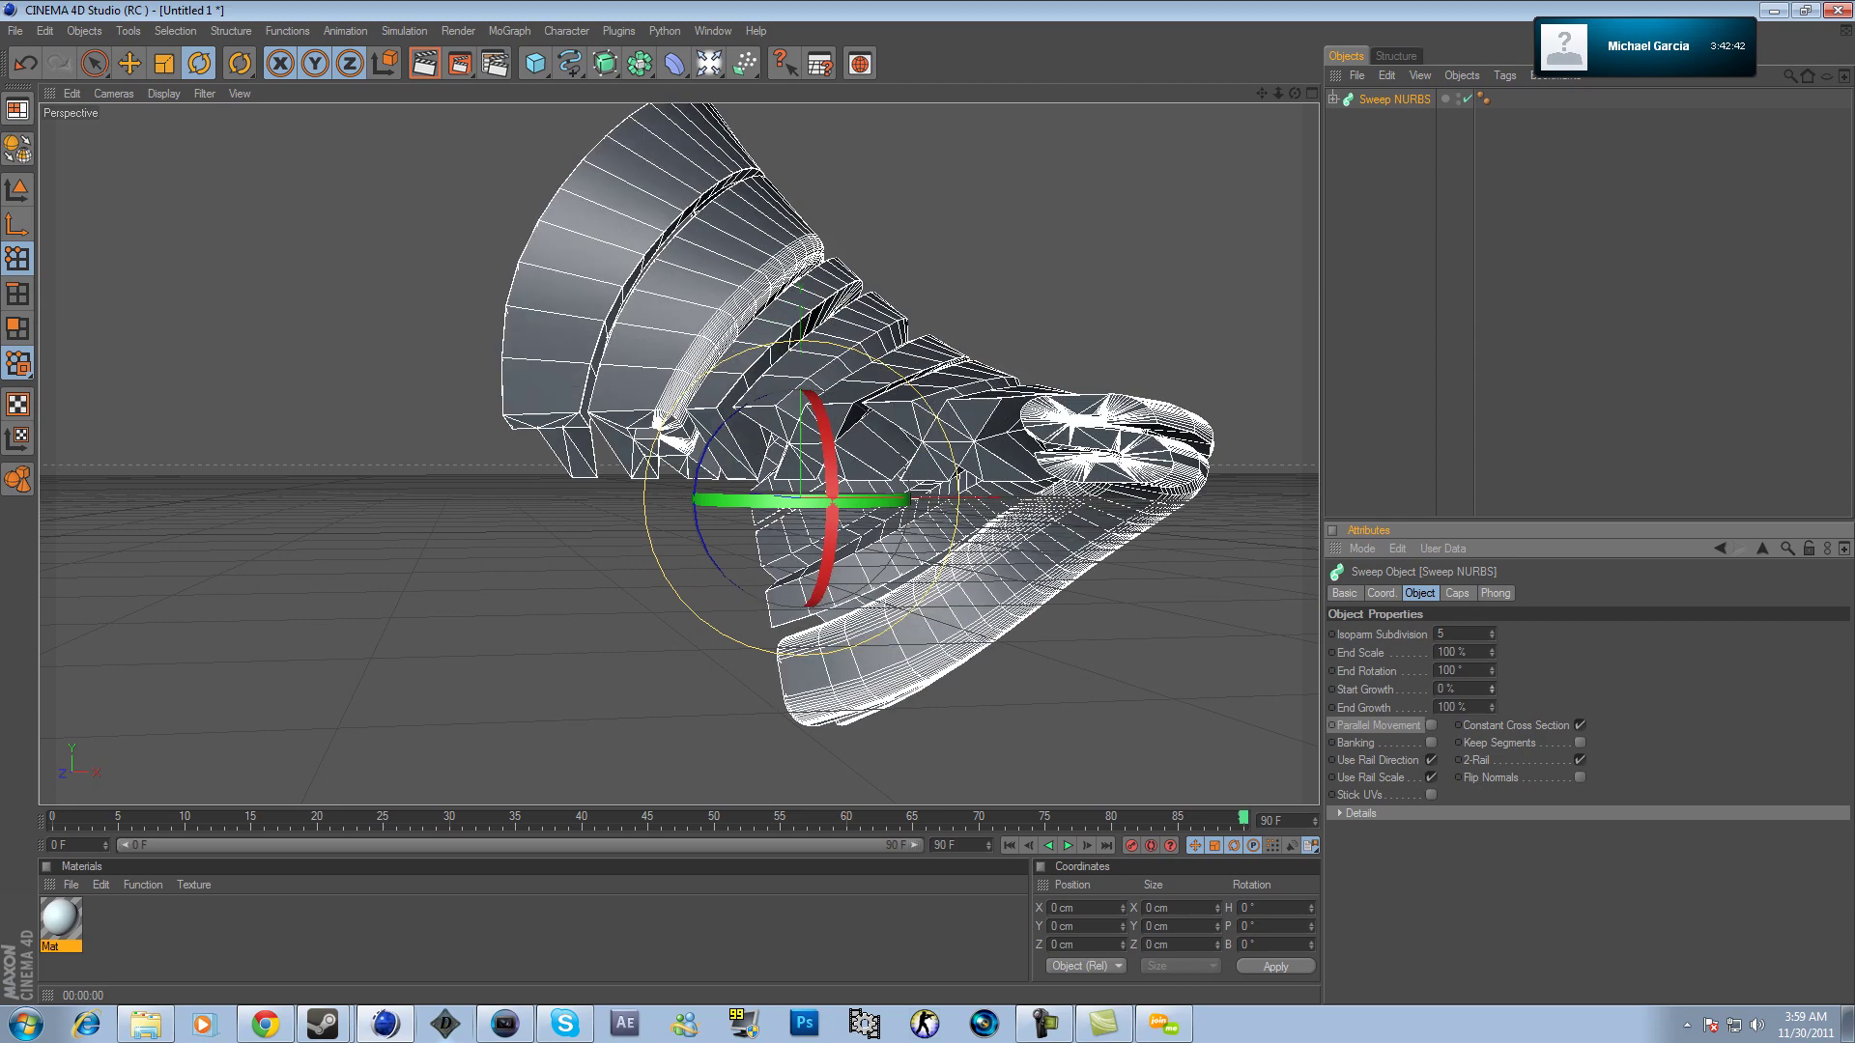
mouse_move(1491, 689)
left_mouse_down()
mouse_move(1491, 638)
mouse_move(1491, 688)
left_mouse_up()
Add a Floor object beneath the swept text and set its X and Z scale to 20.
mouse_move(1294, 94)
left_mouse_down()
mouse_move(1507, 159)
mouse_move(1343, 153)
mouse_move(1302, 122)
left_mouse_up()
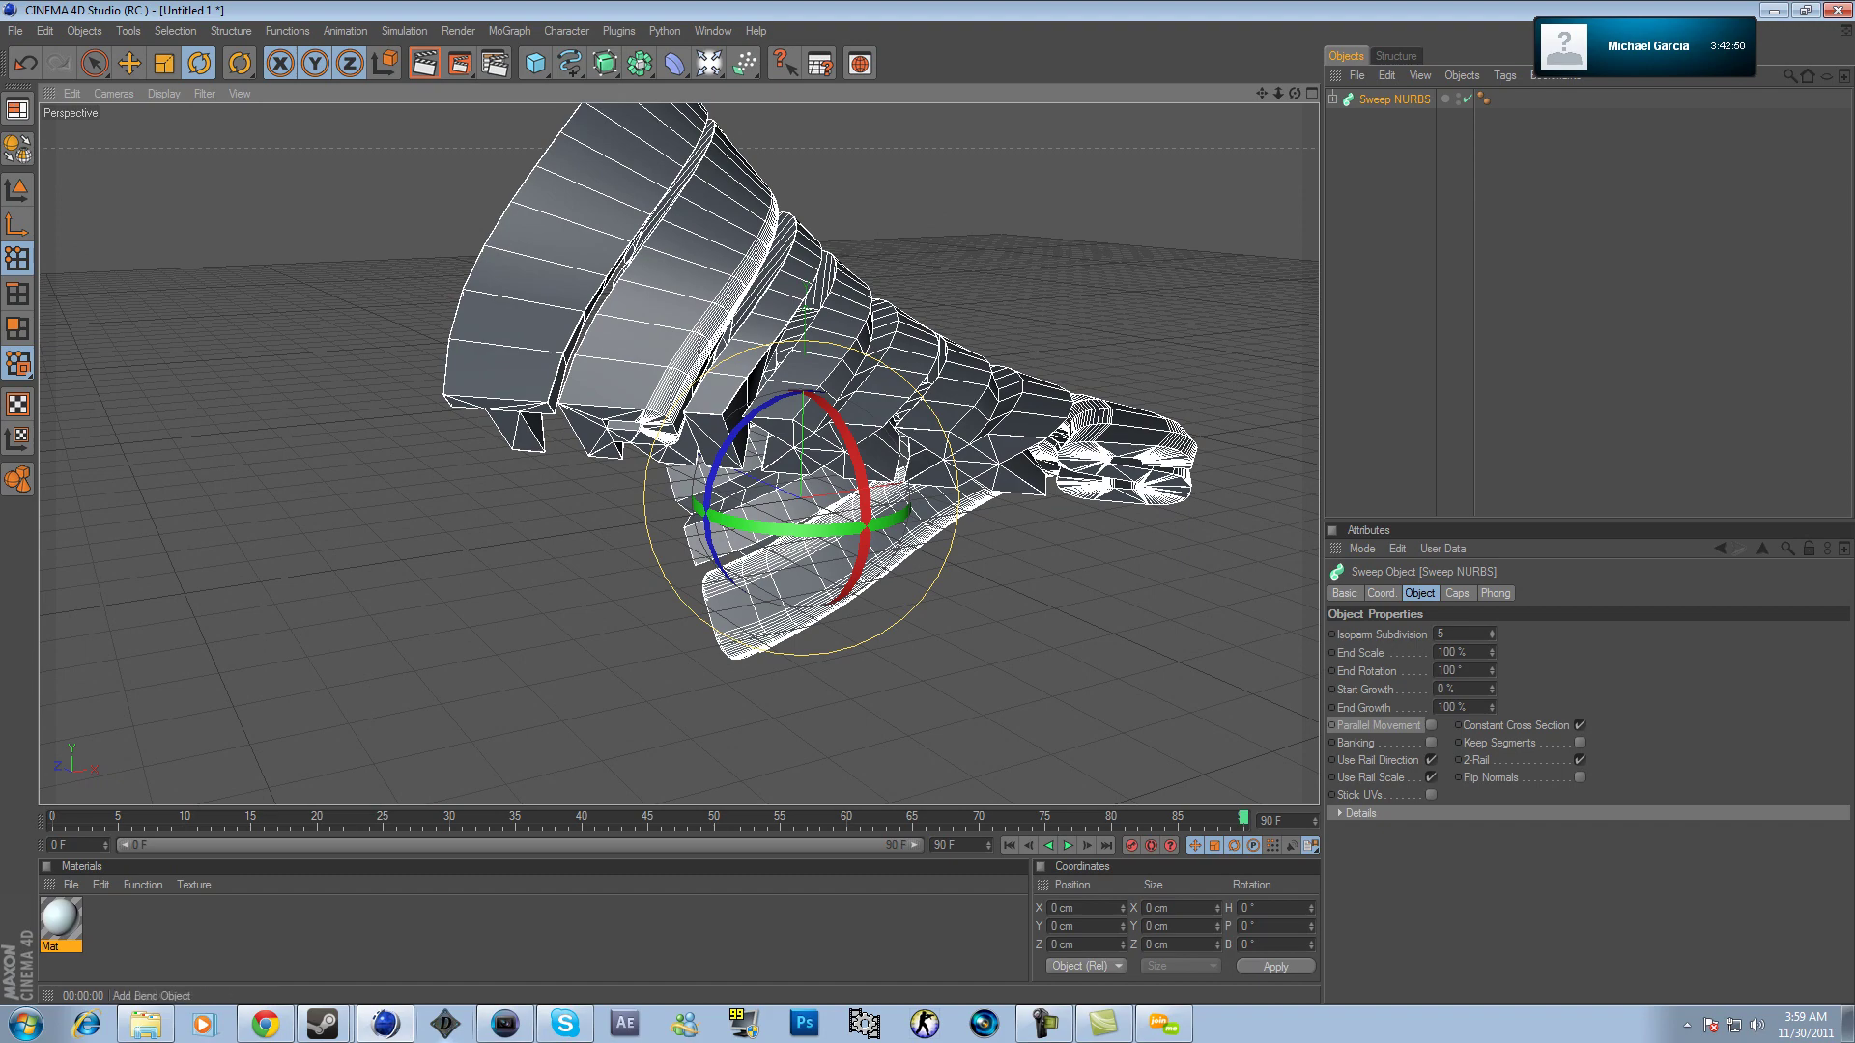
left_click(709, 64)
left_click(893, 221)
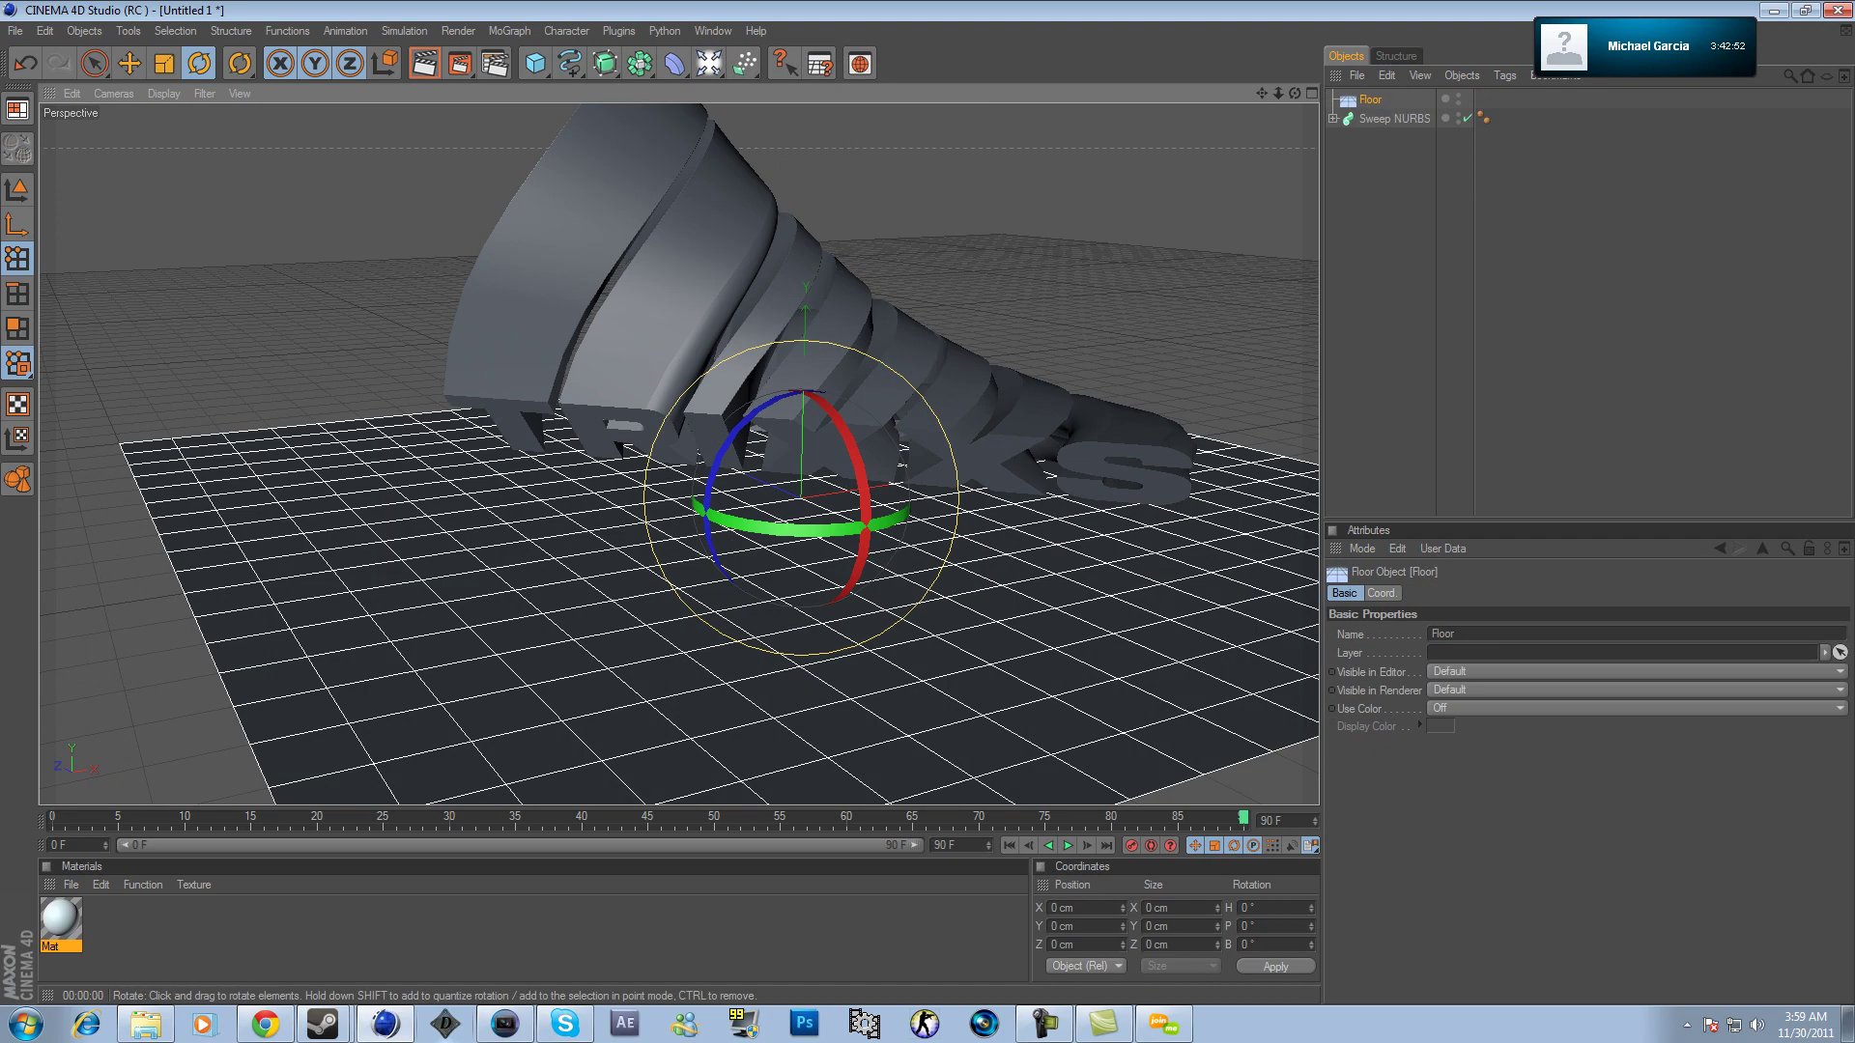
left_click(1394, 119)
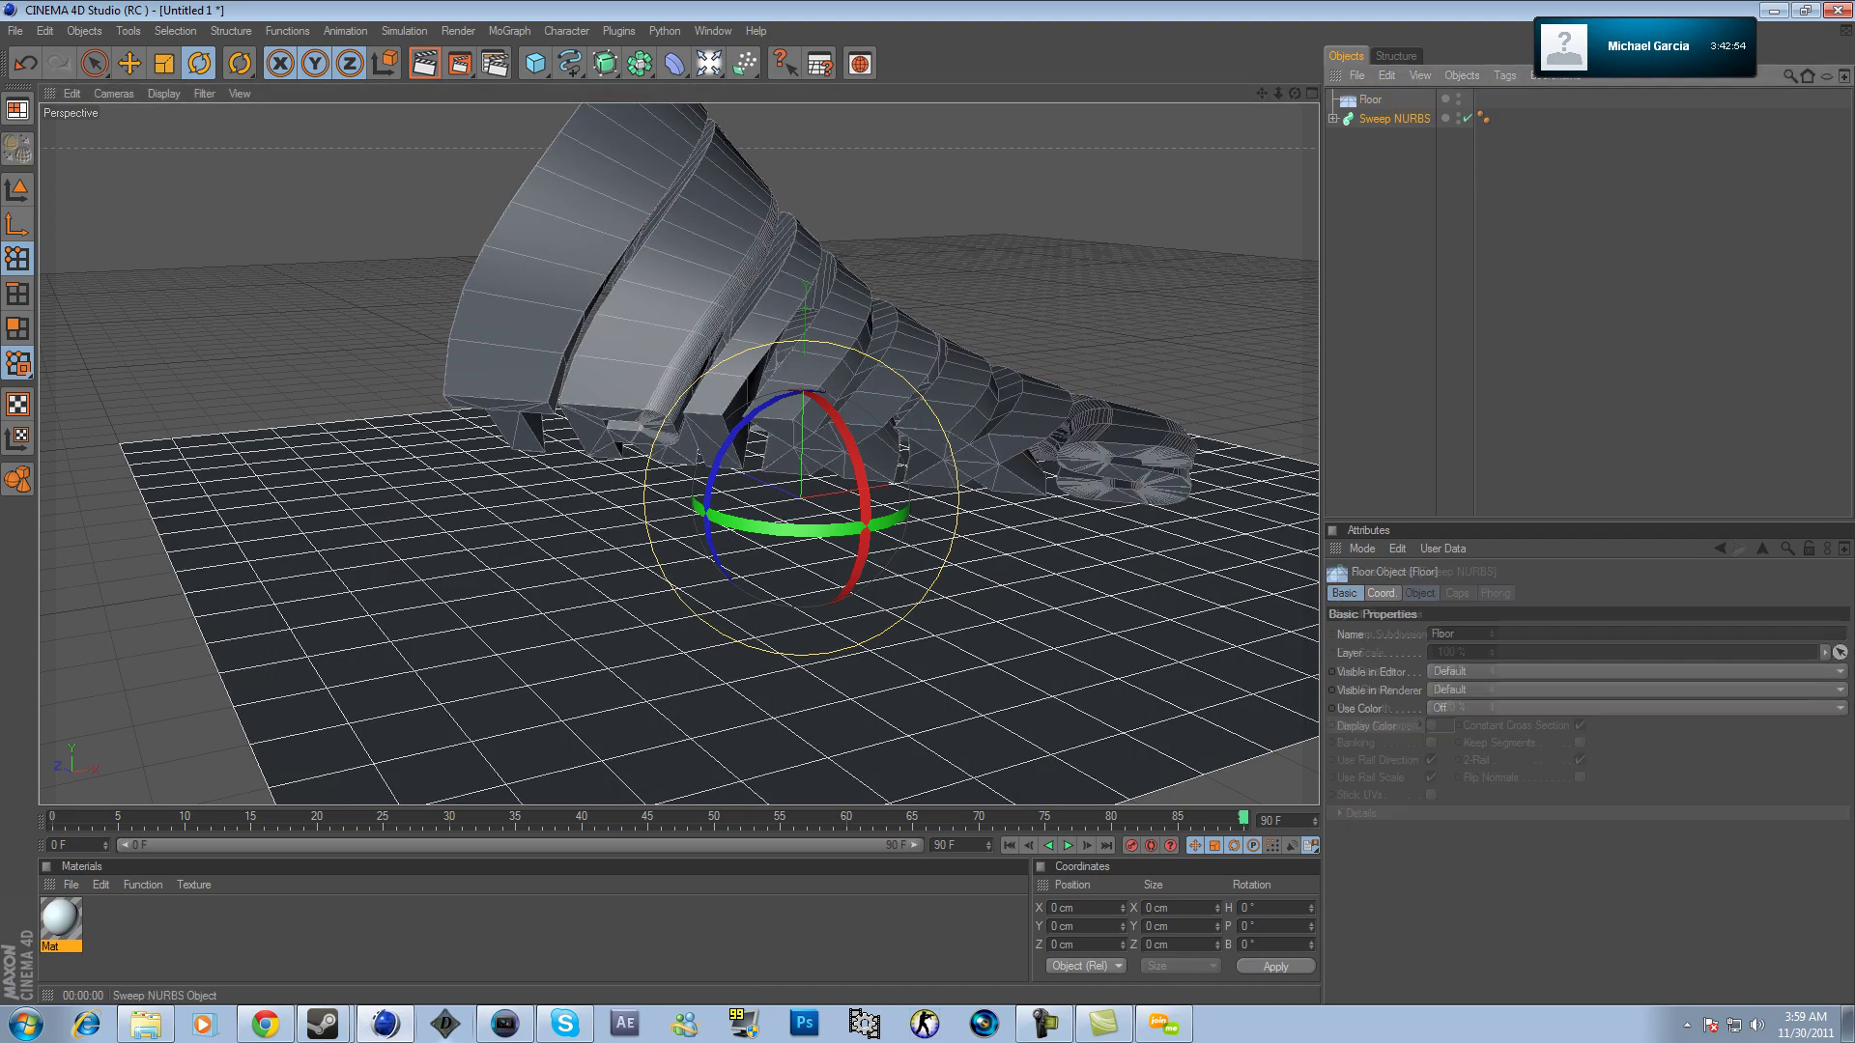
left_click(1370, 100)
double_click(1477, 635)
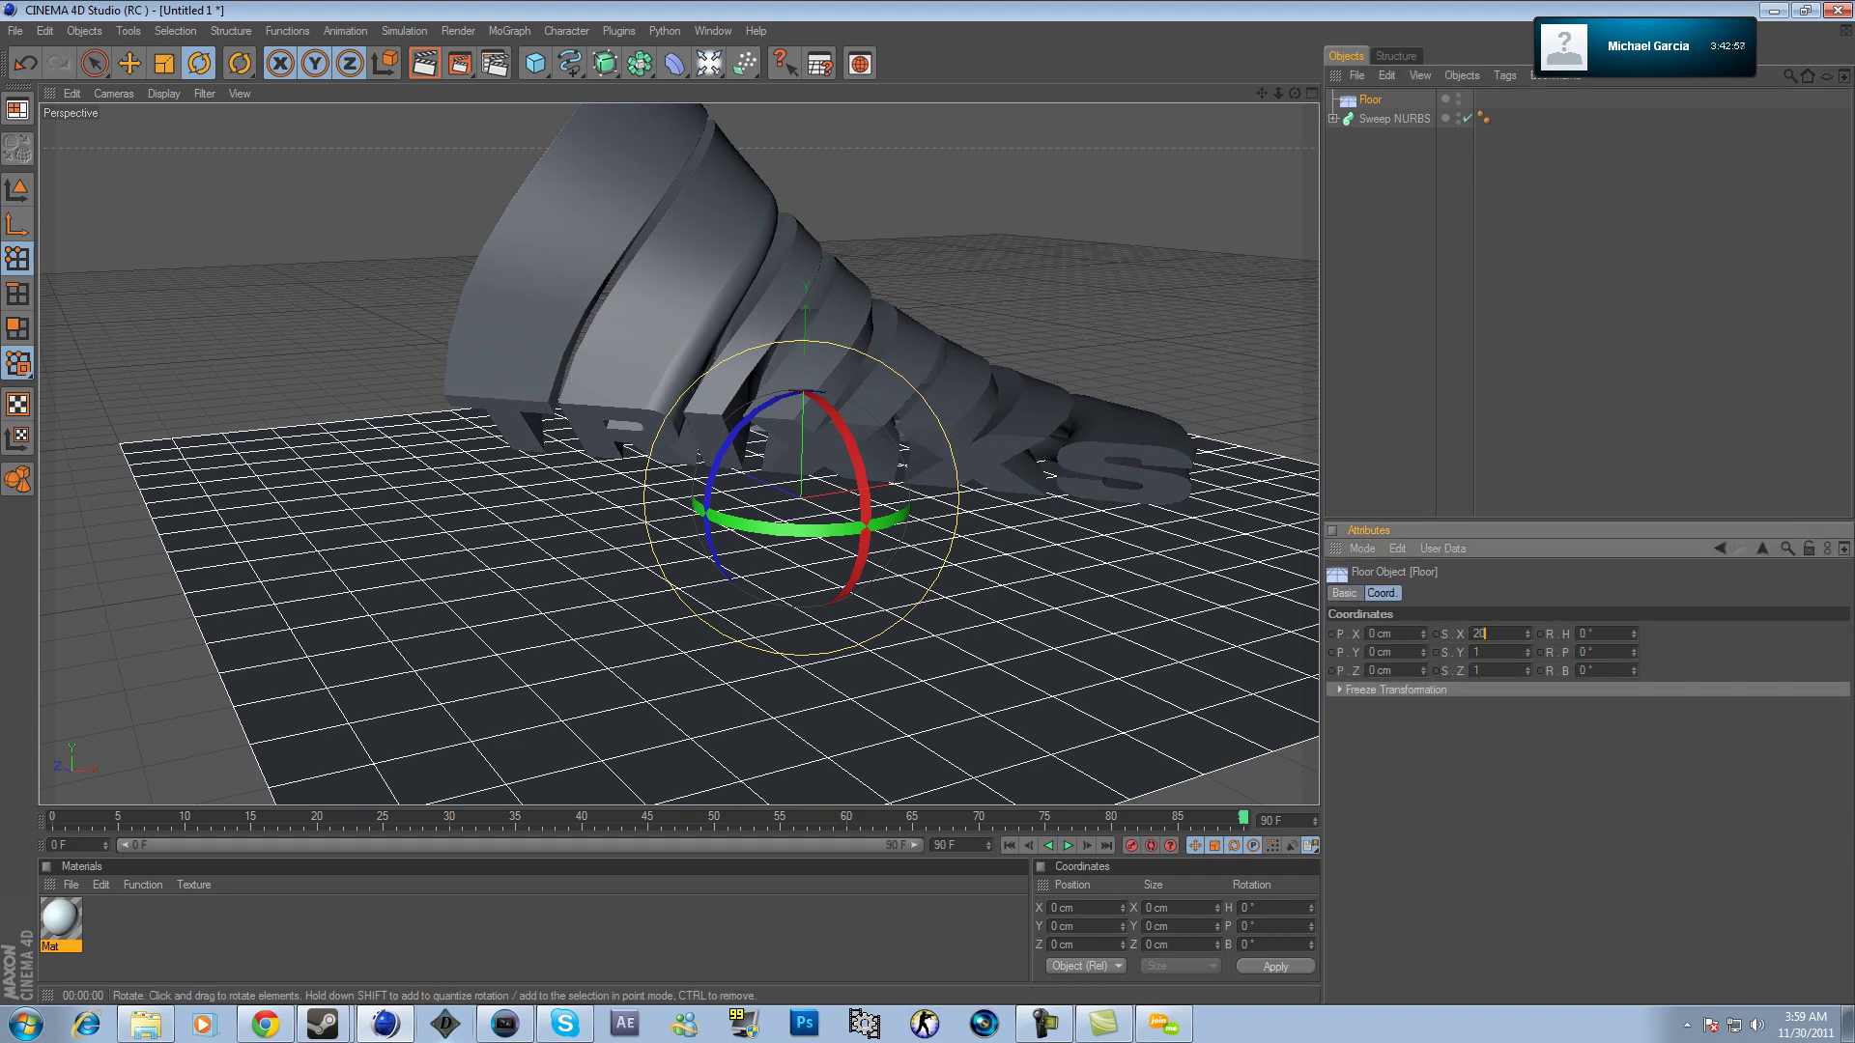
key("Tab")
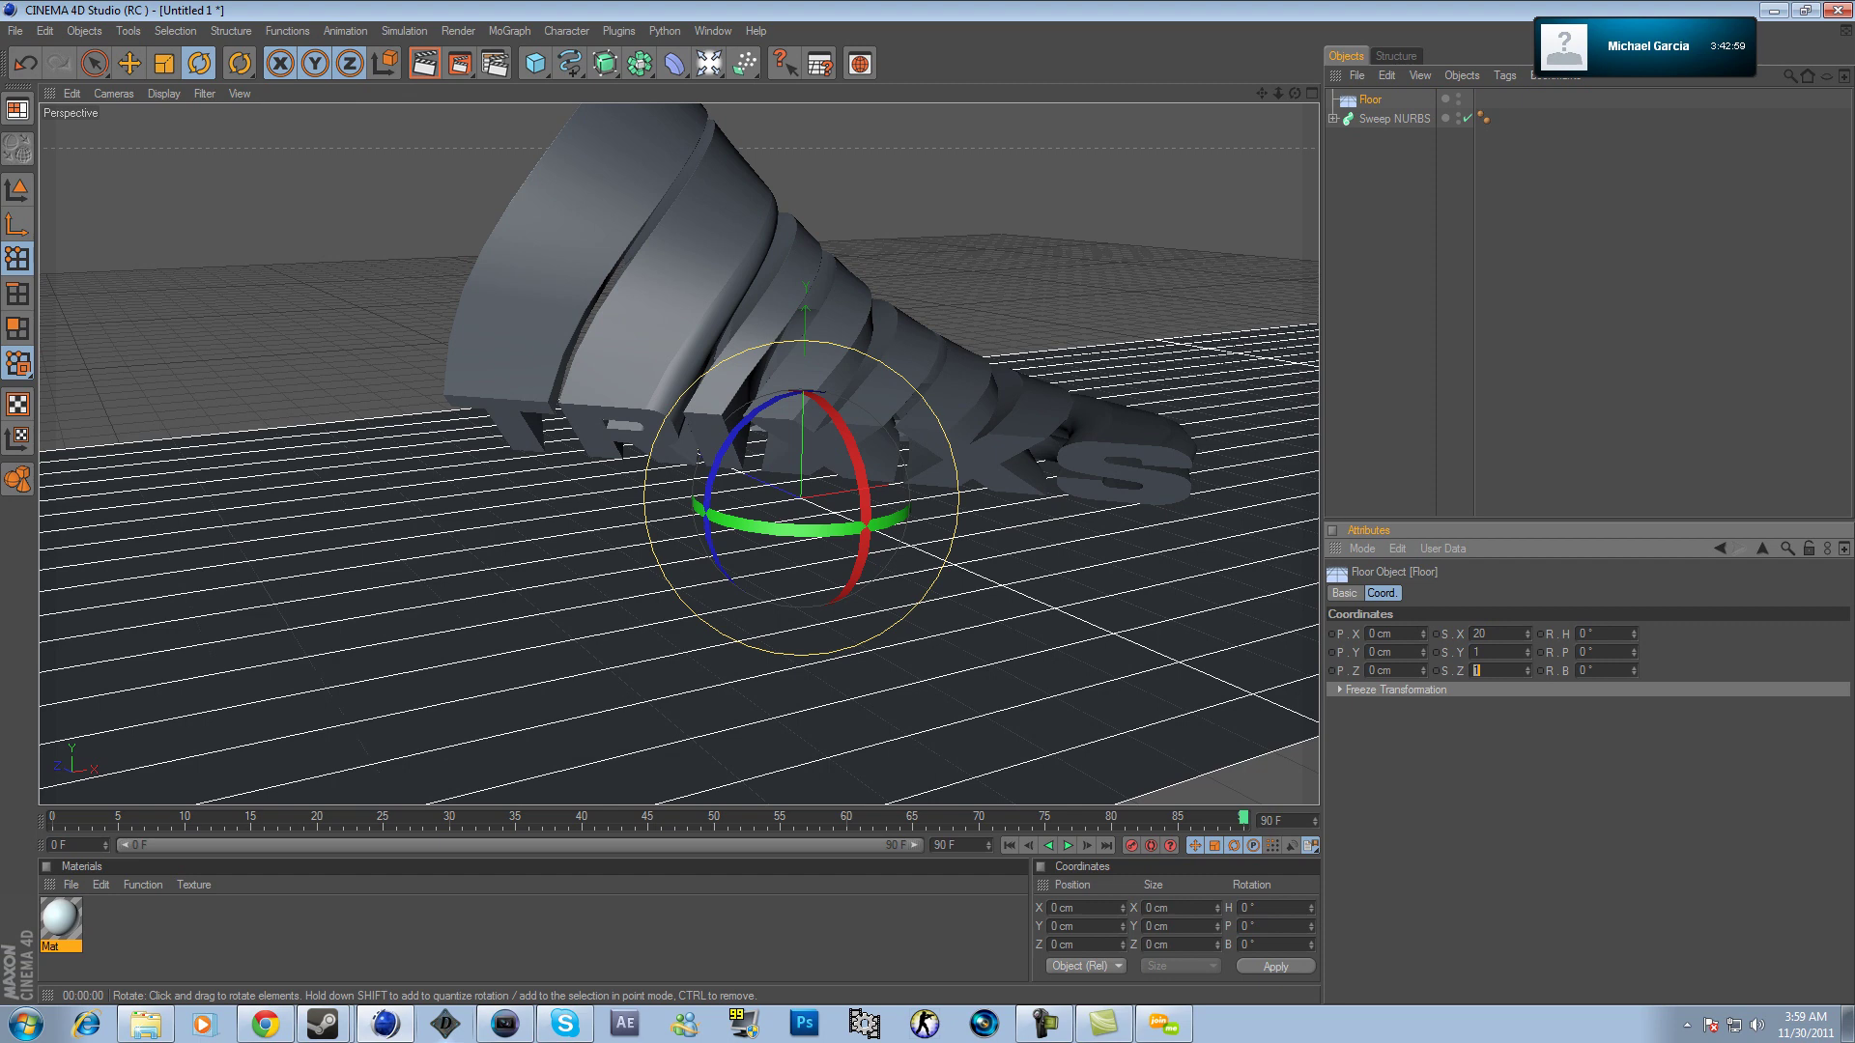
type("20")
key("Return")
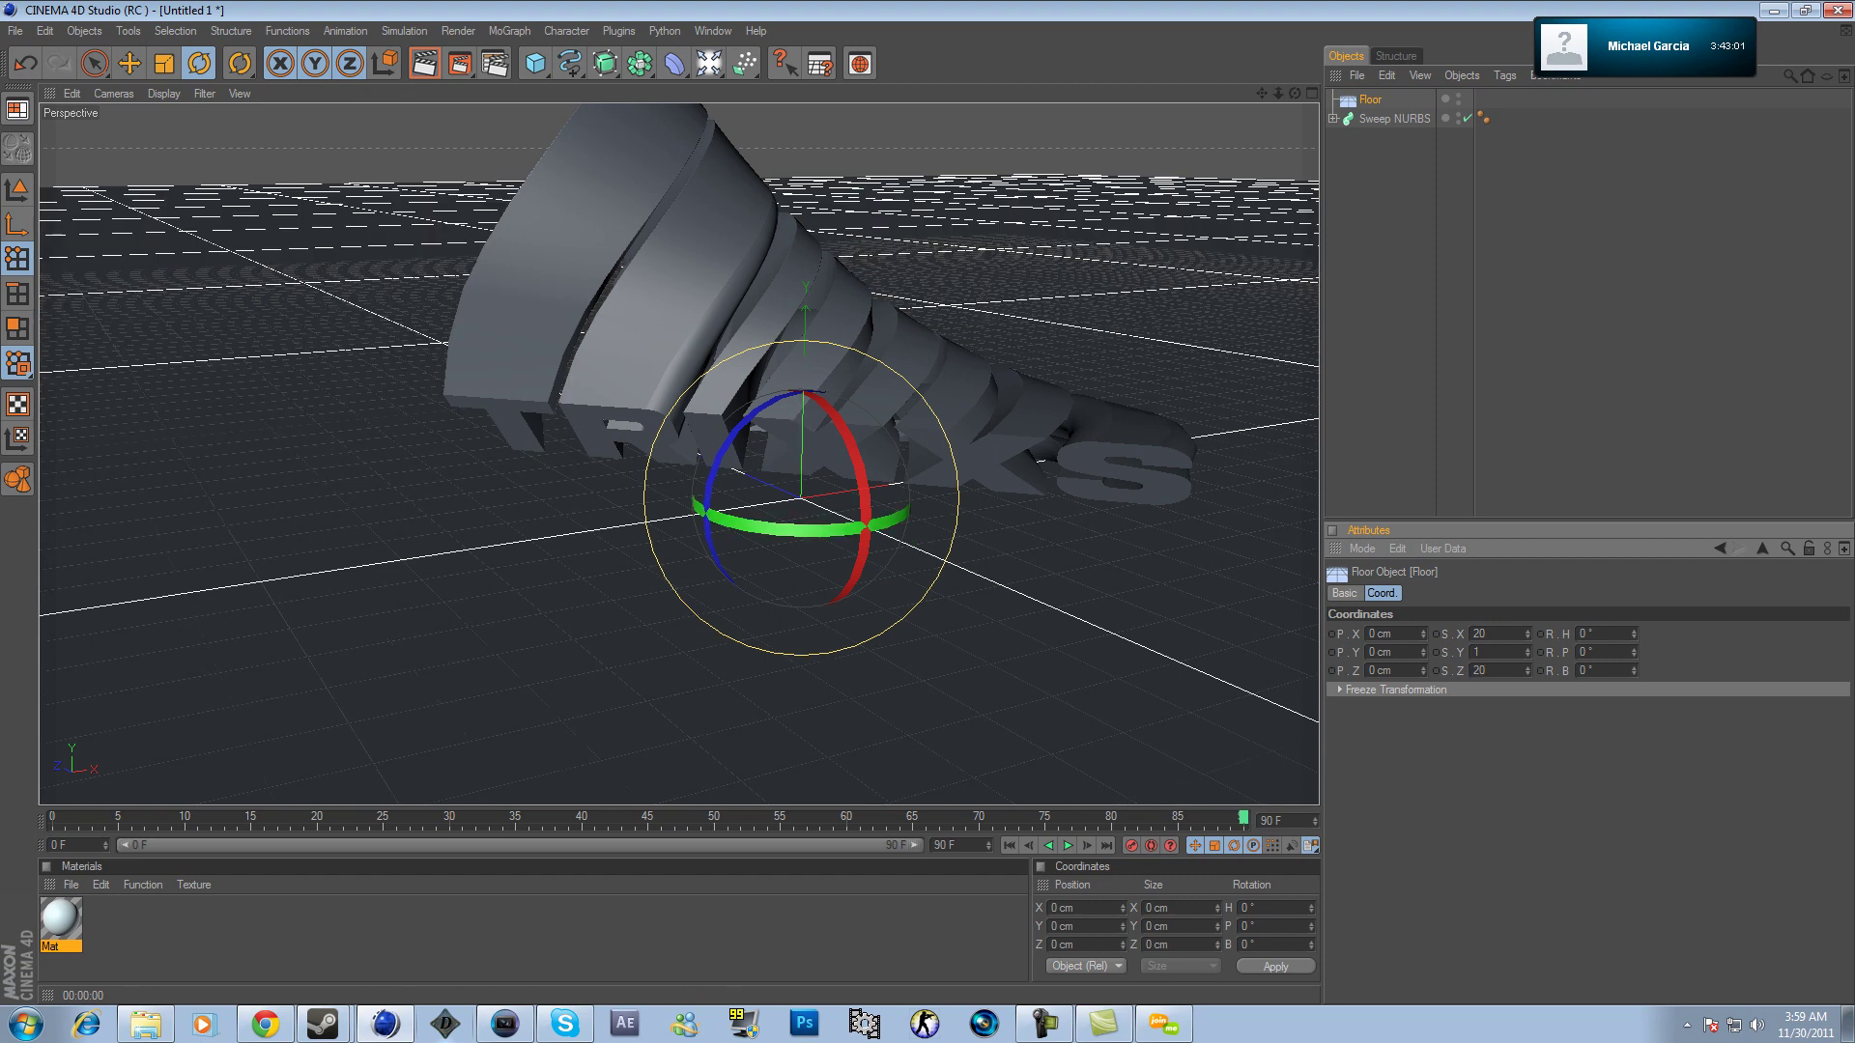
Delete the existing material and create a new one in its place.
left_click(61, 919)
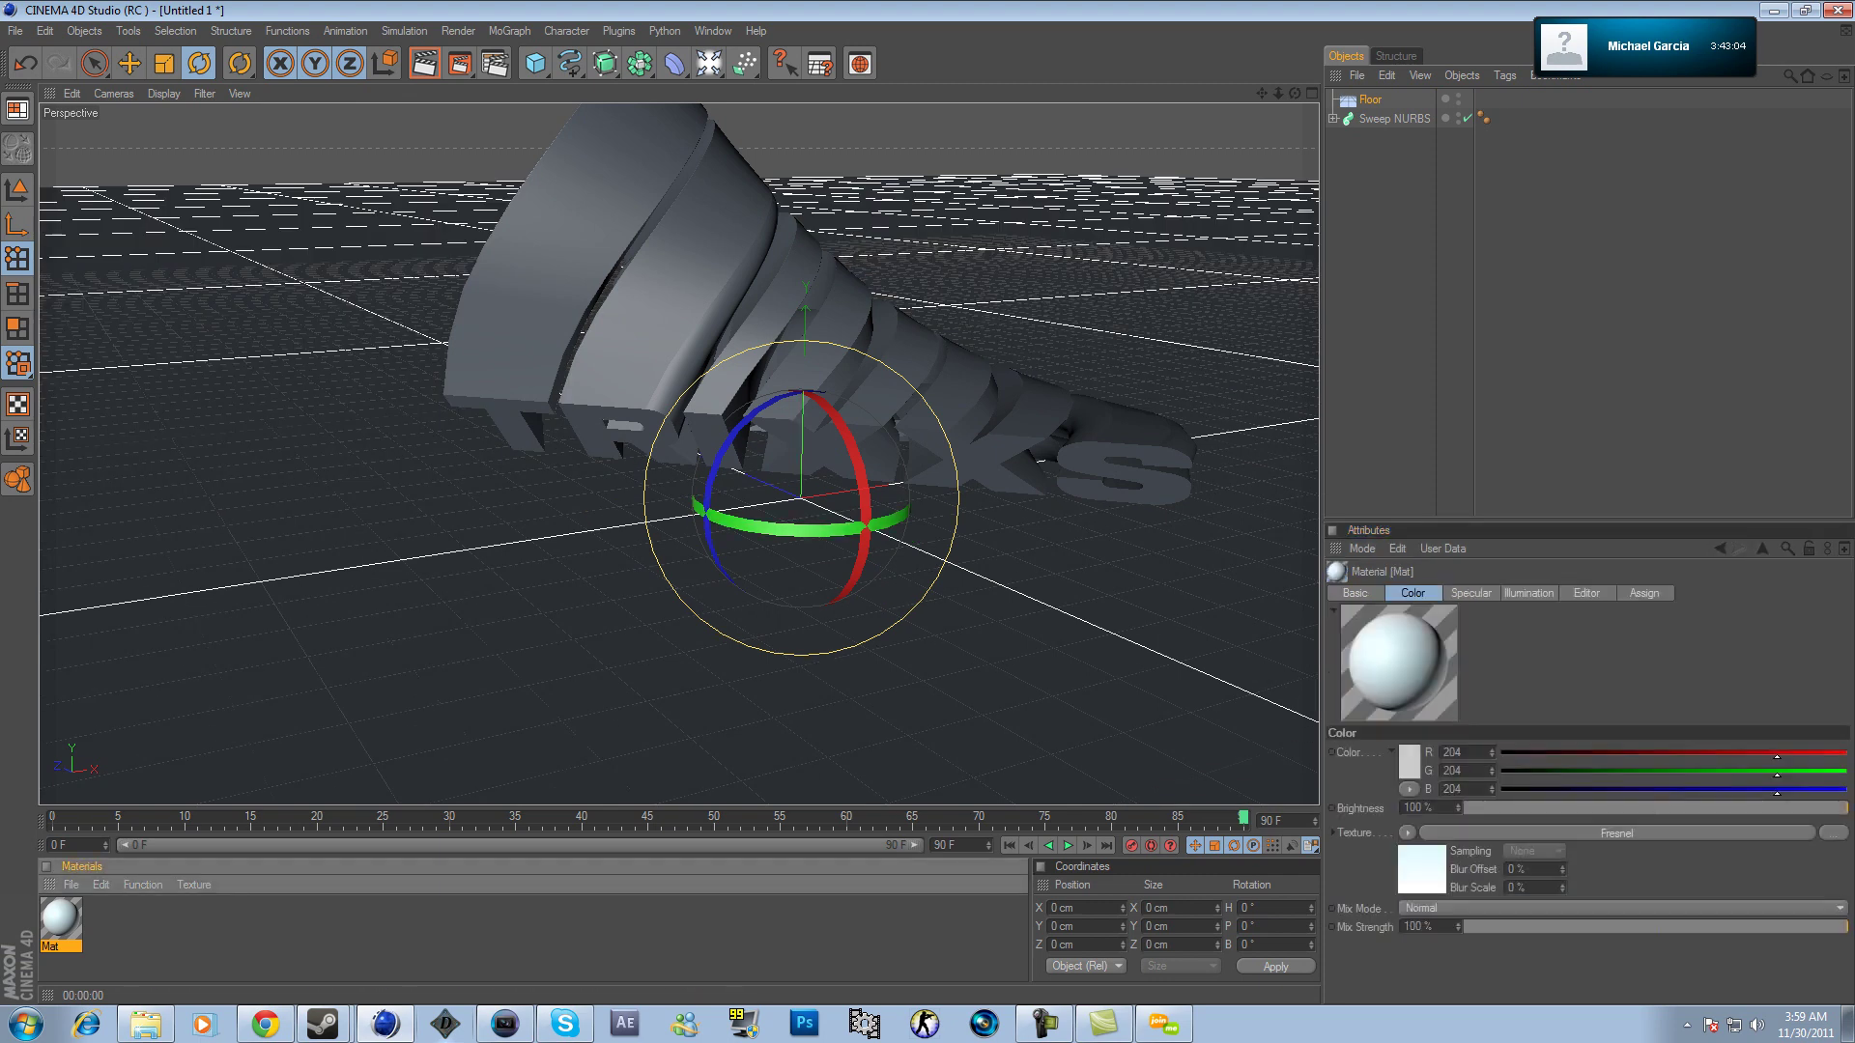
key("Delete")
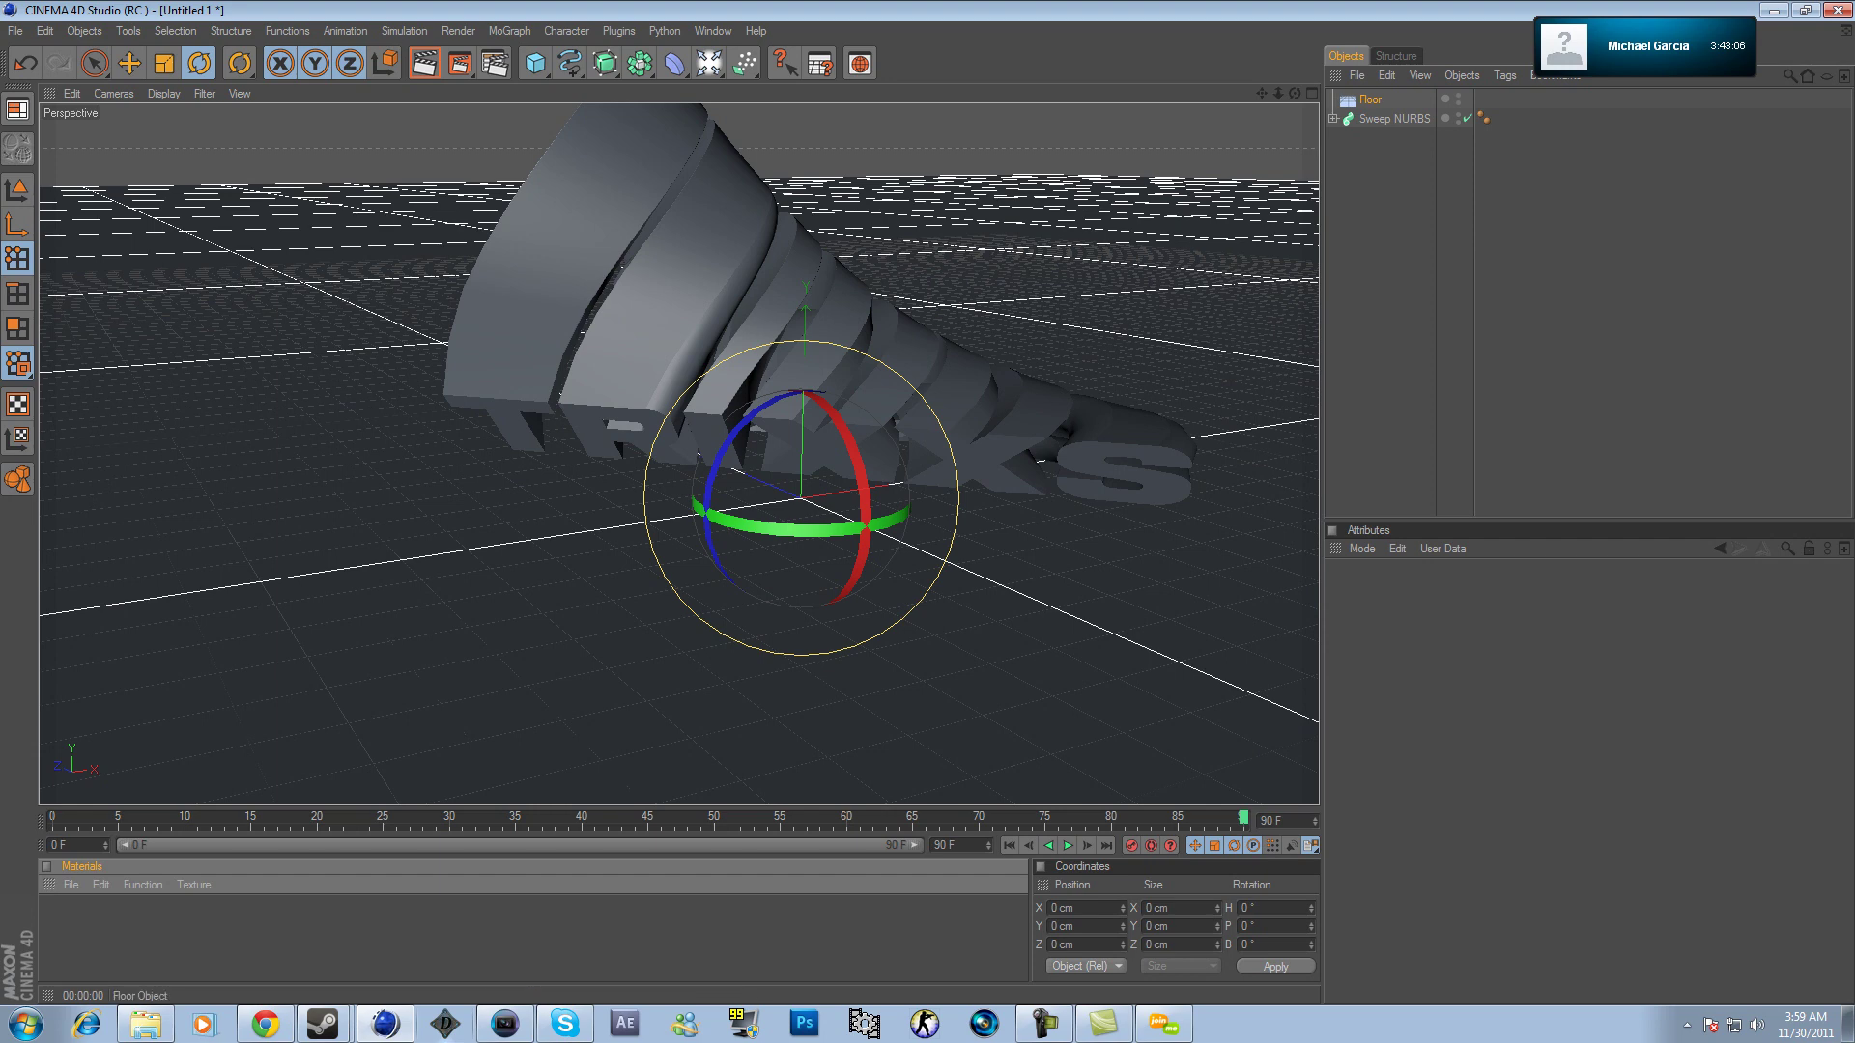
left_click(1370, 99)
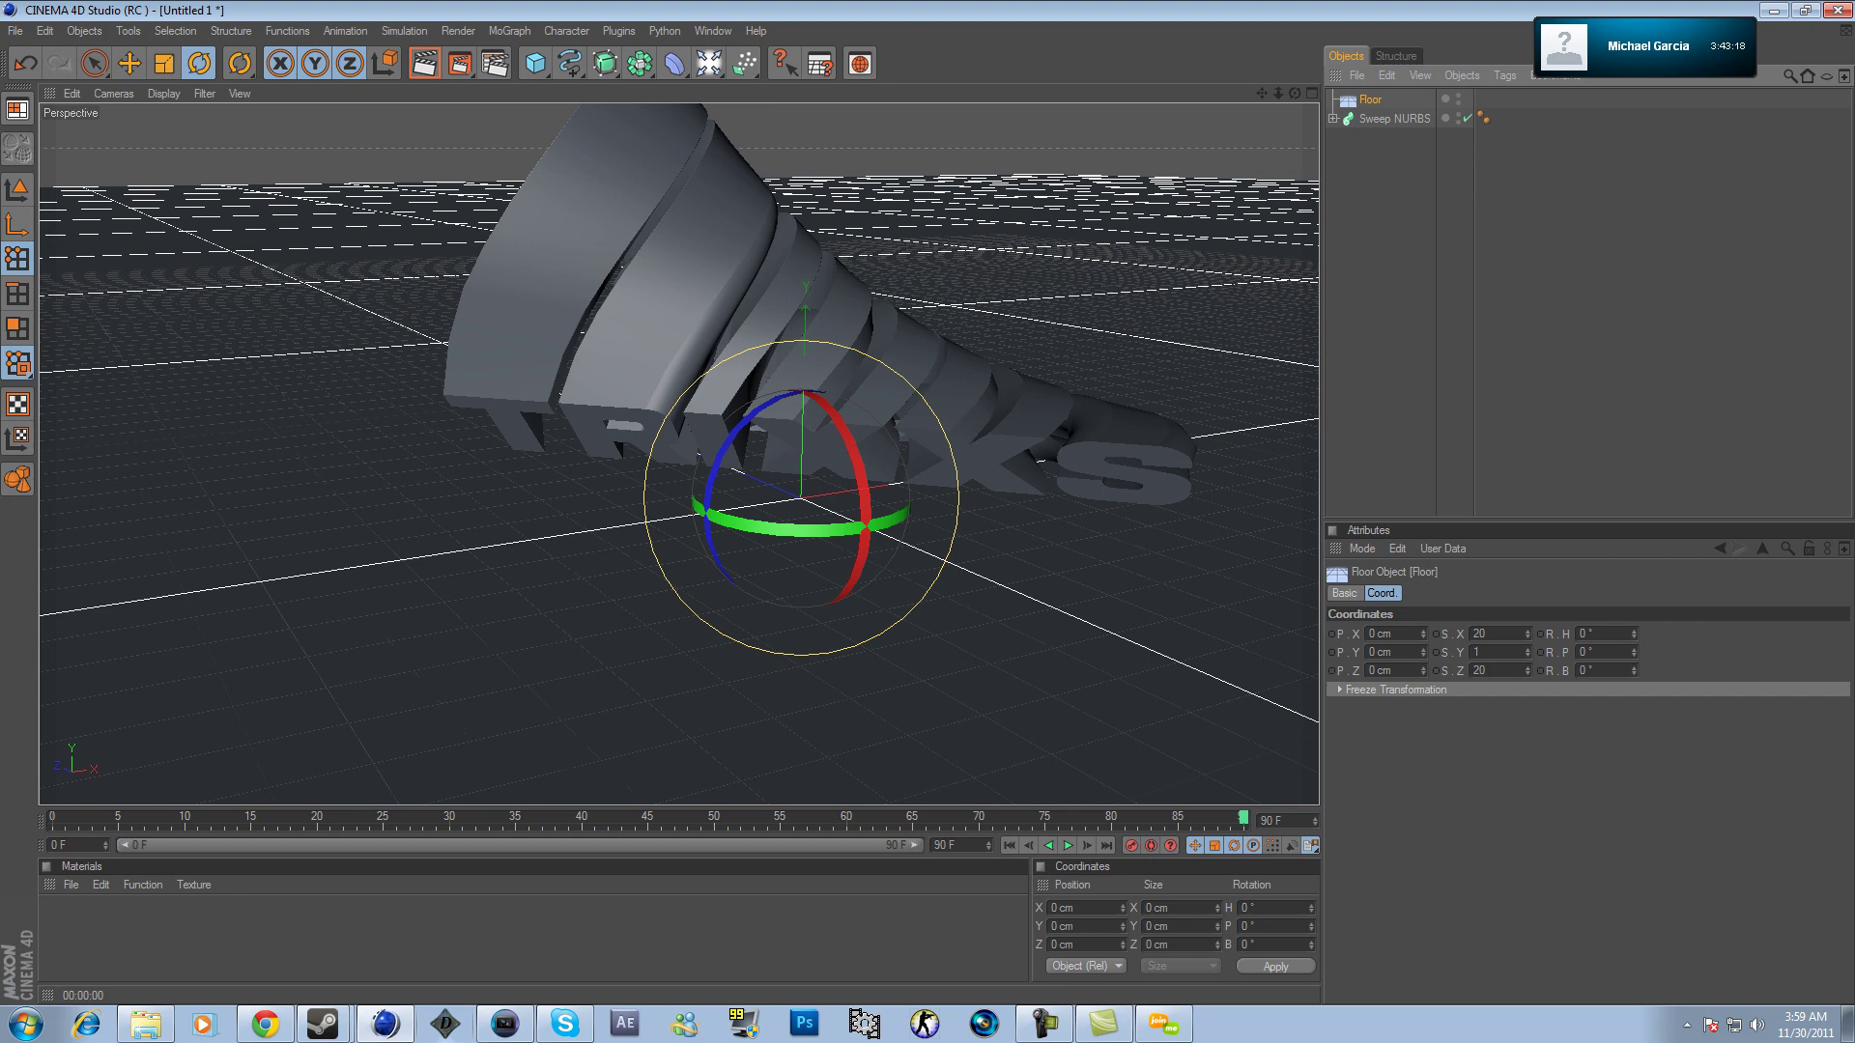
left_click(70, 884)
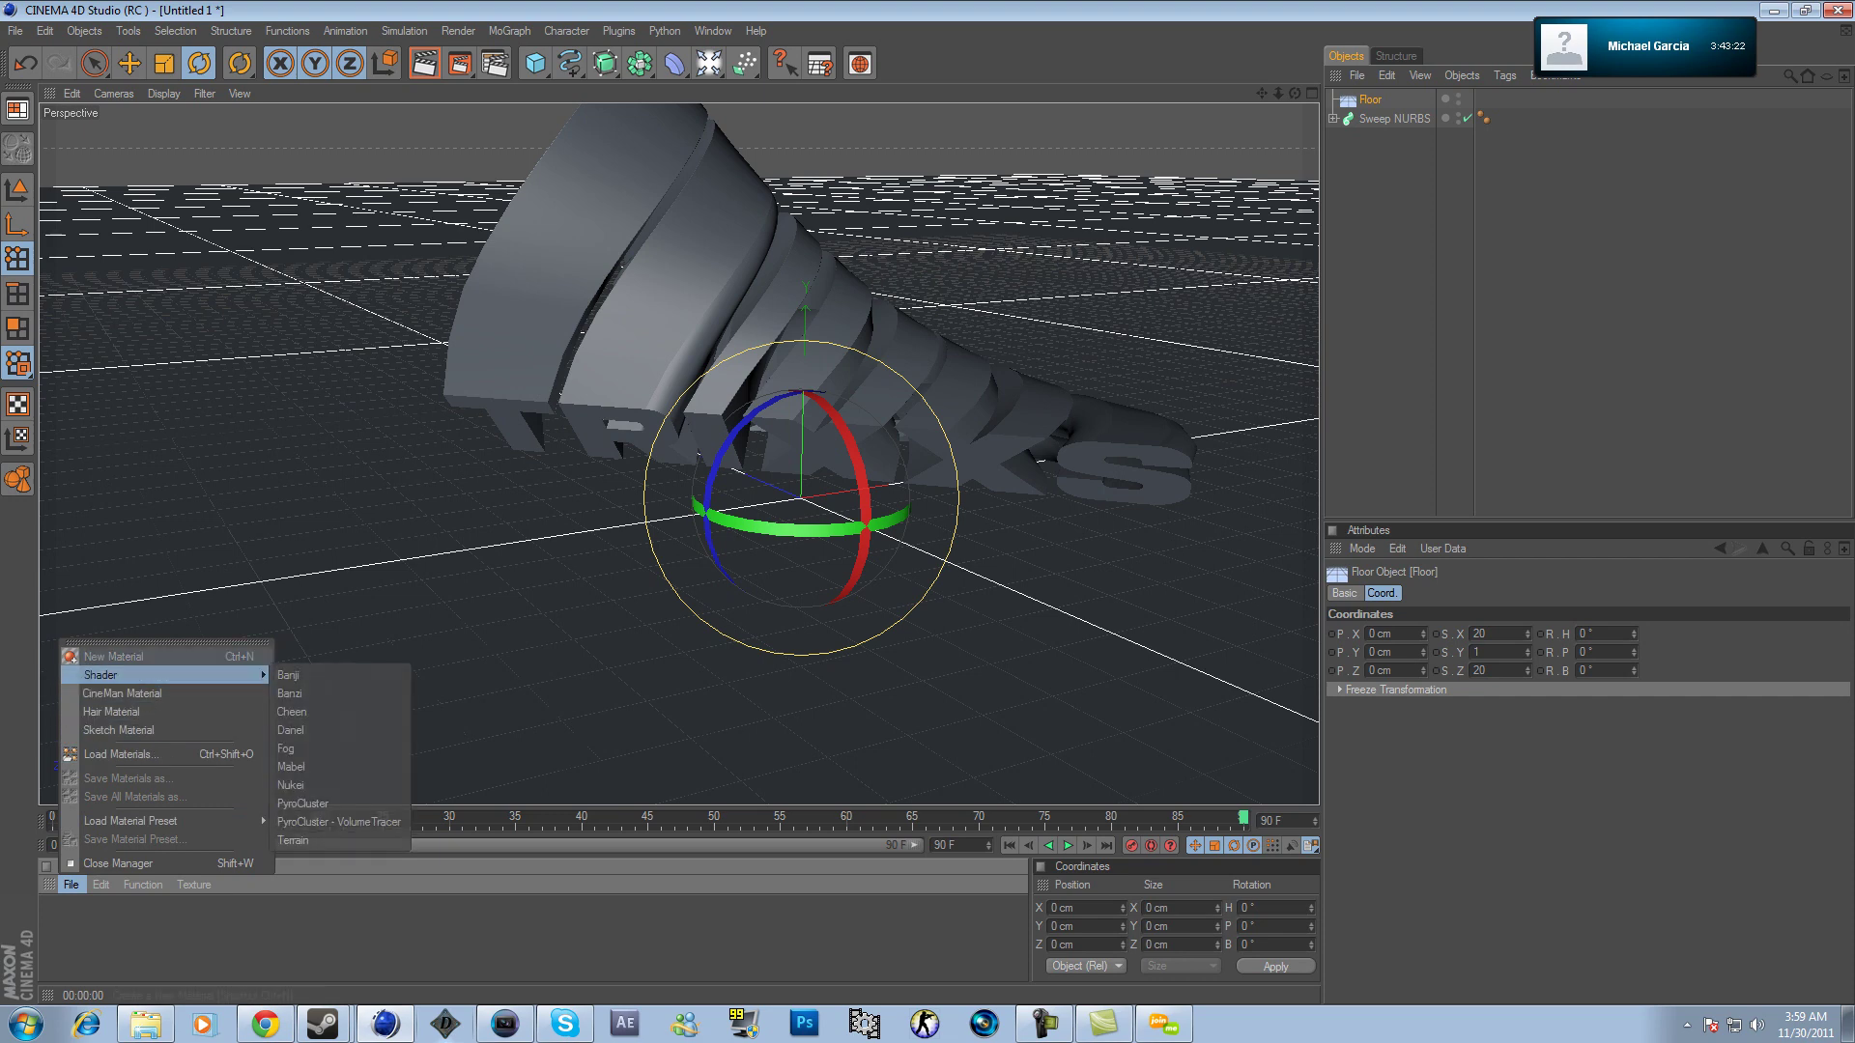
left_click(113, 657)
Load a Fresnel shader as the new material's Color texture and open the shader's properties.
double_click(61, 918)
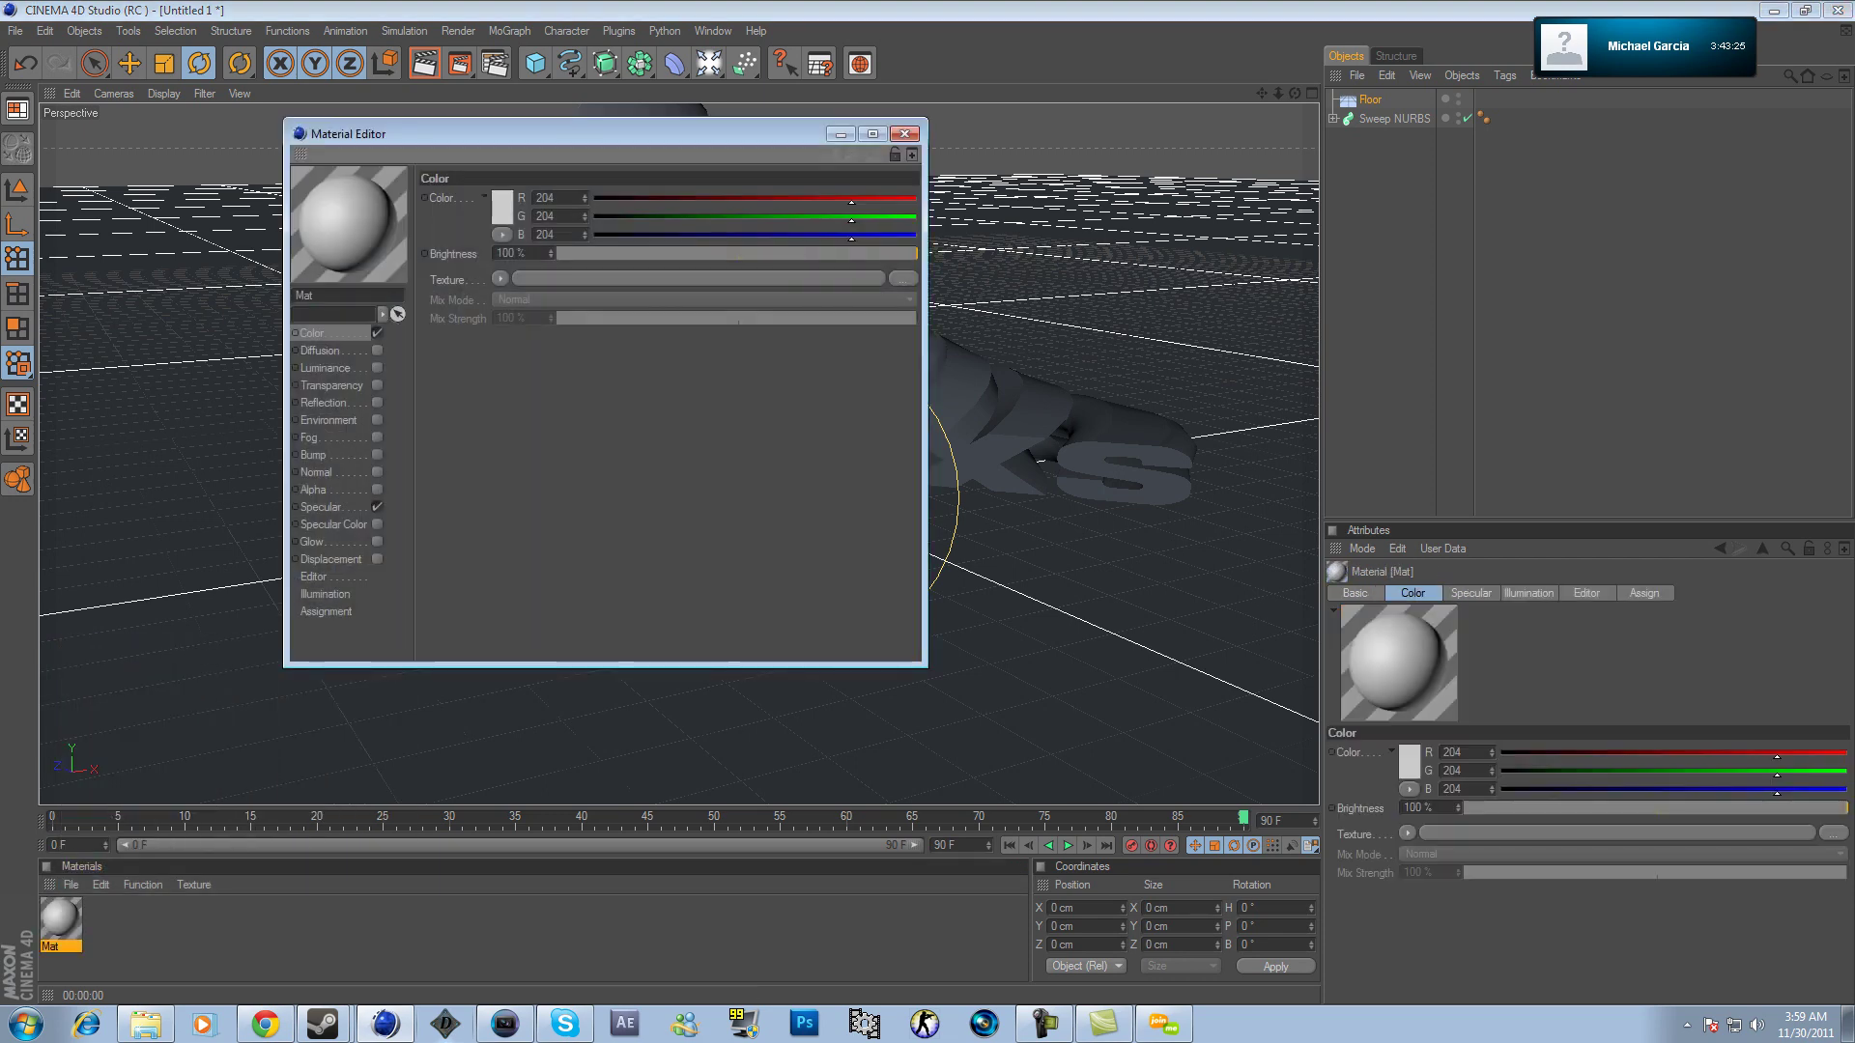
left_click(500, 278)
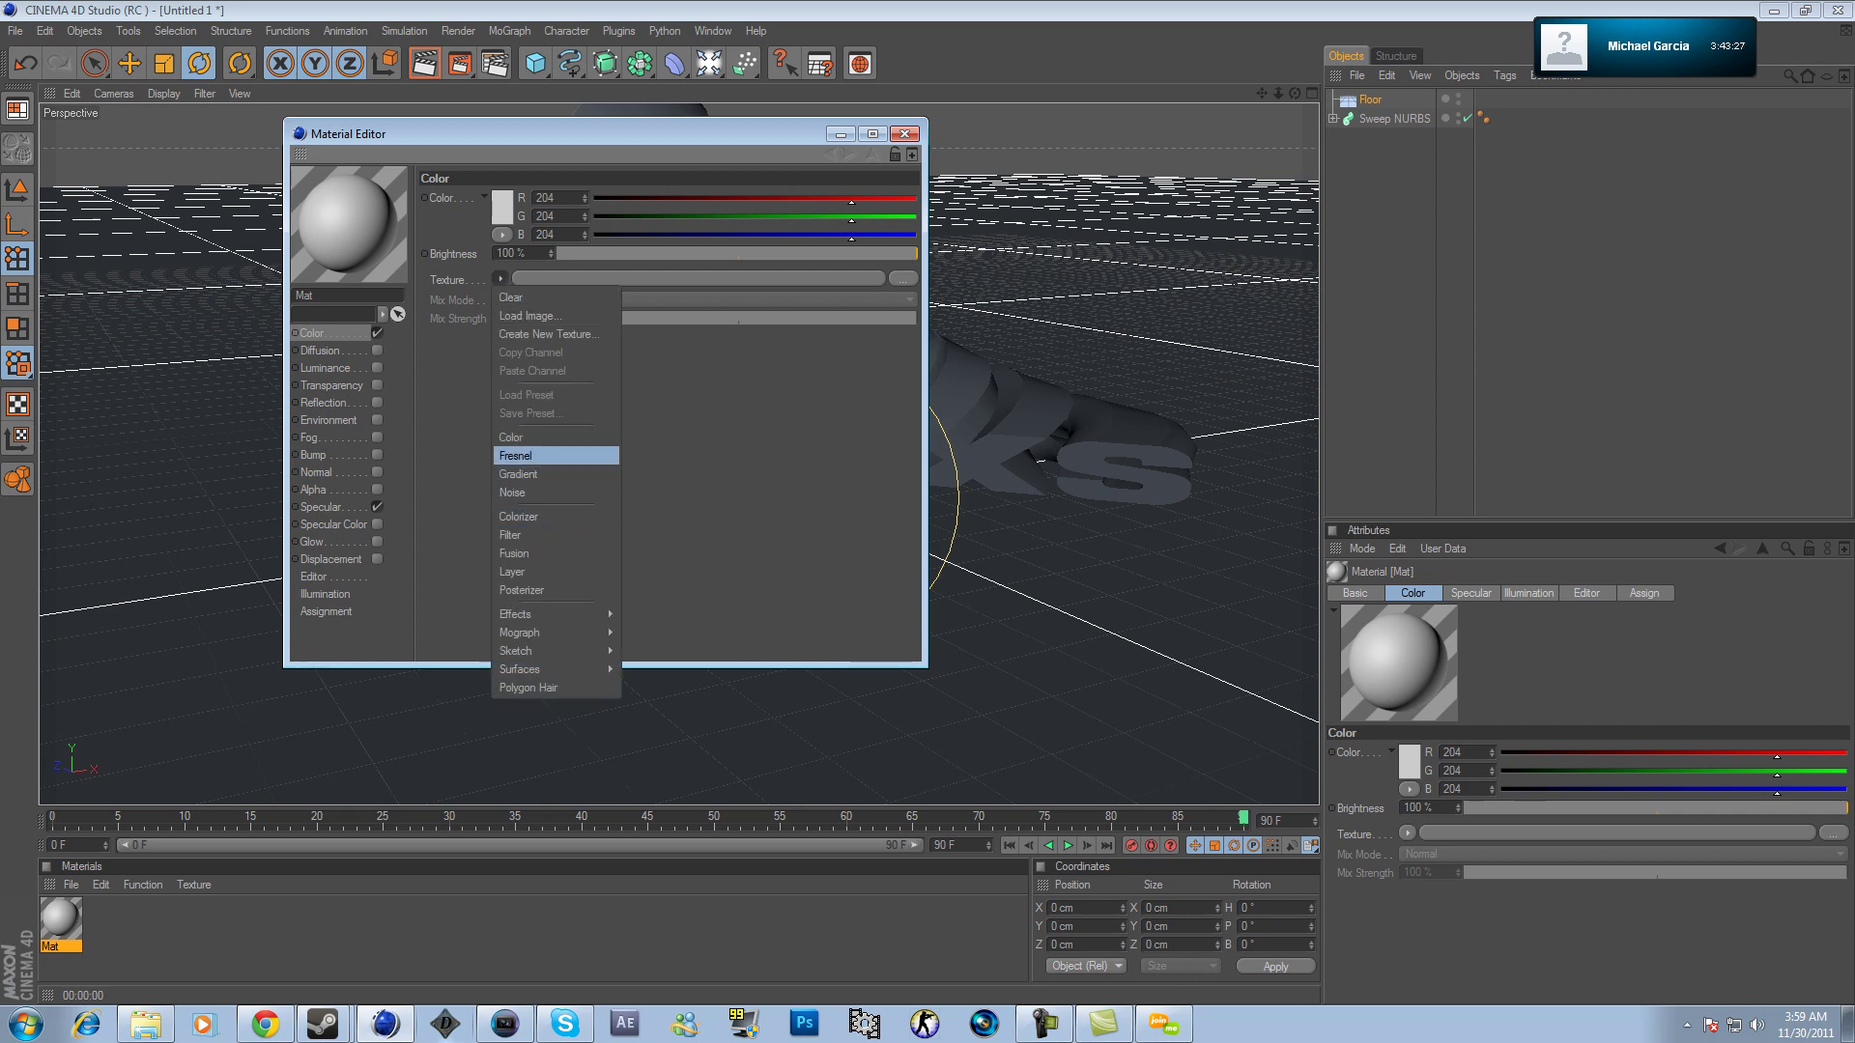
left_click(541, 464)
left_click(667, 279)
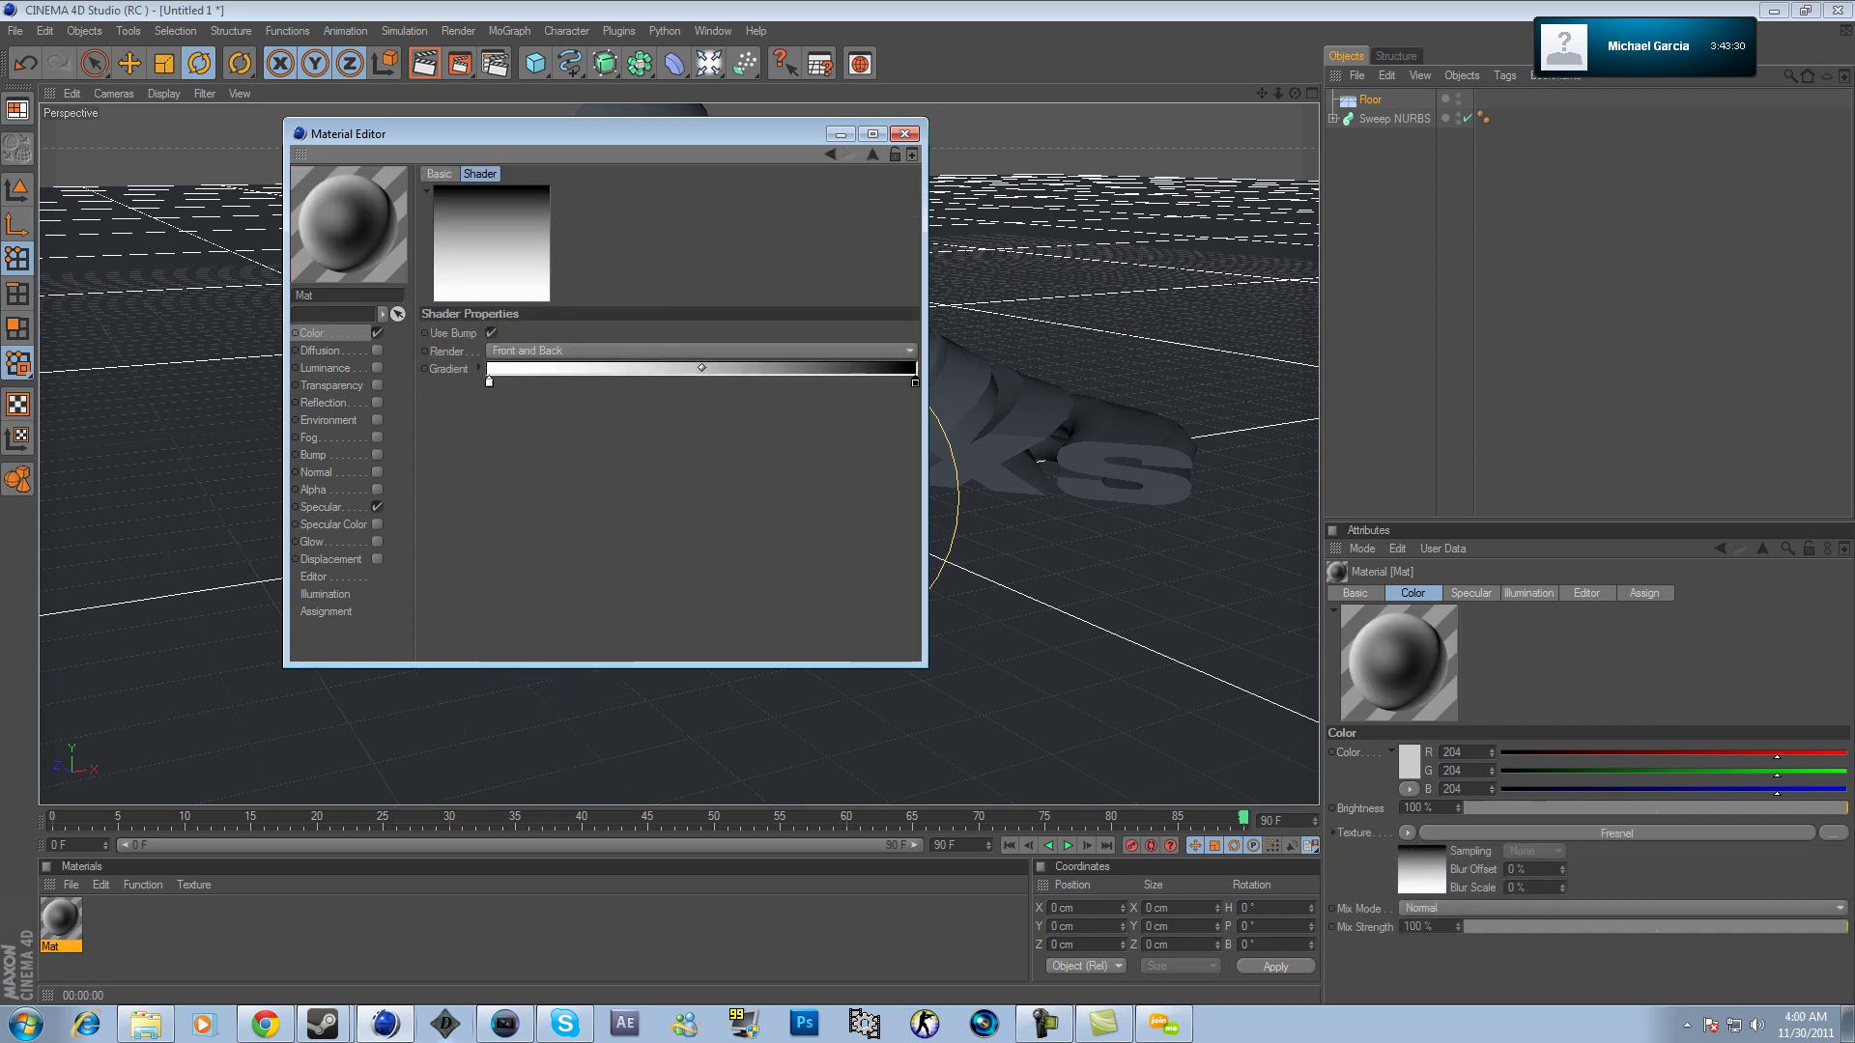
Change the black end of the Fresnel gradient to a pale mint green with hue 152° and close the material.
double_click(915, 383)
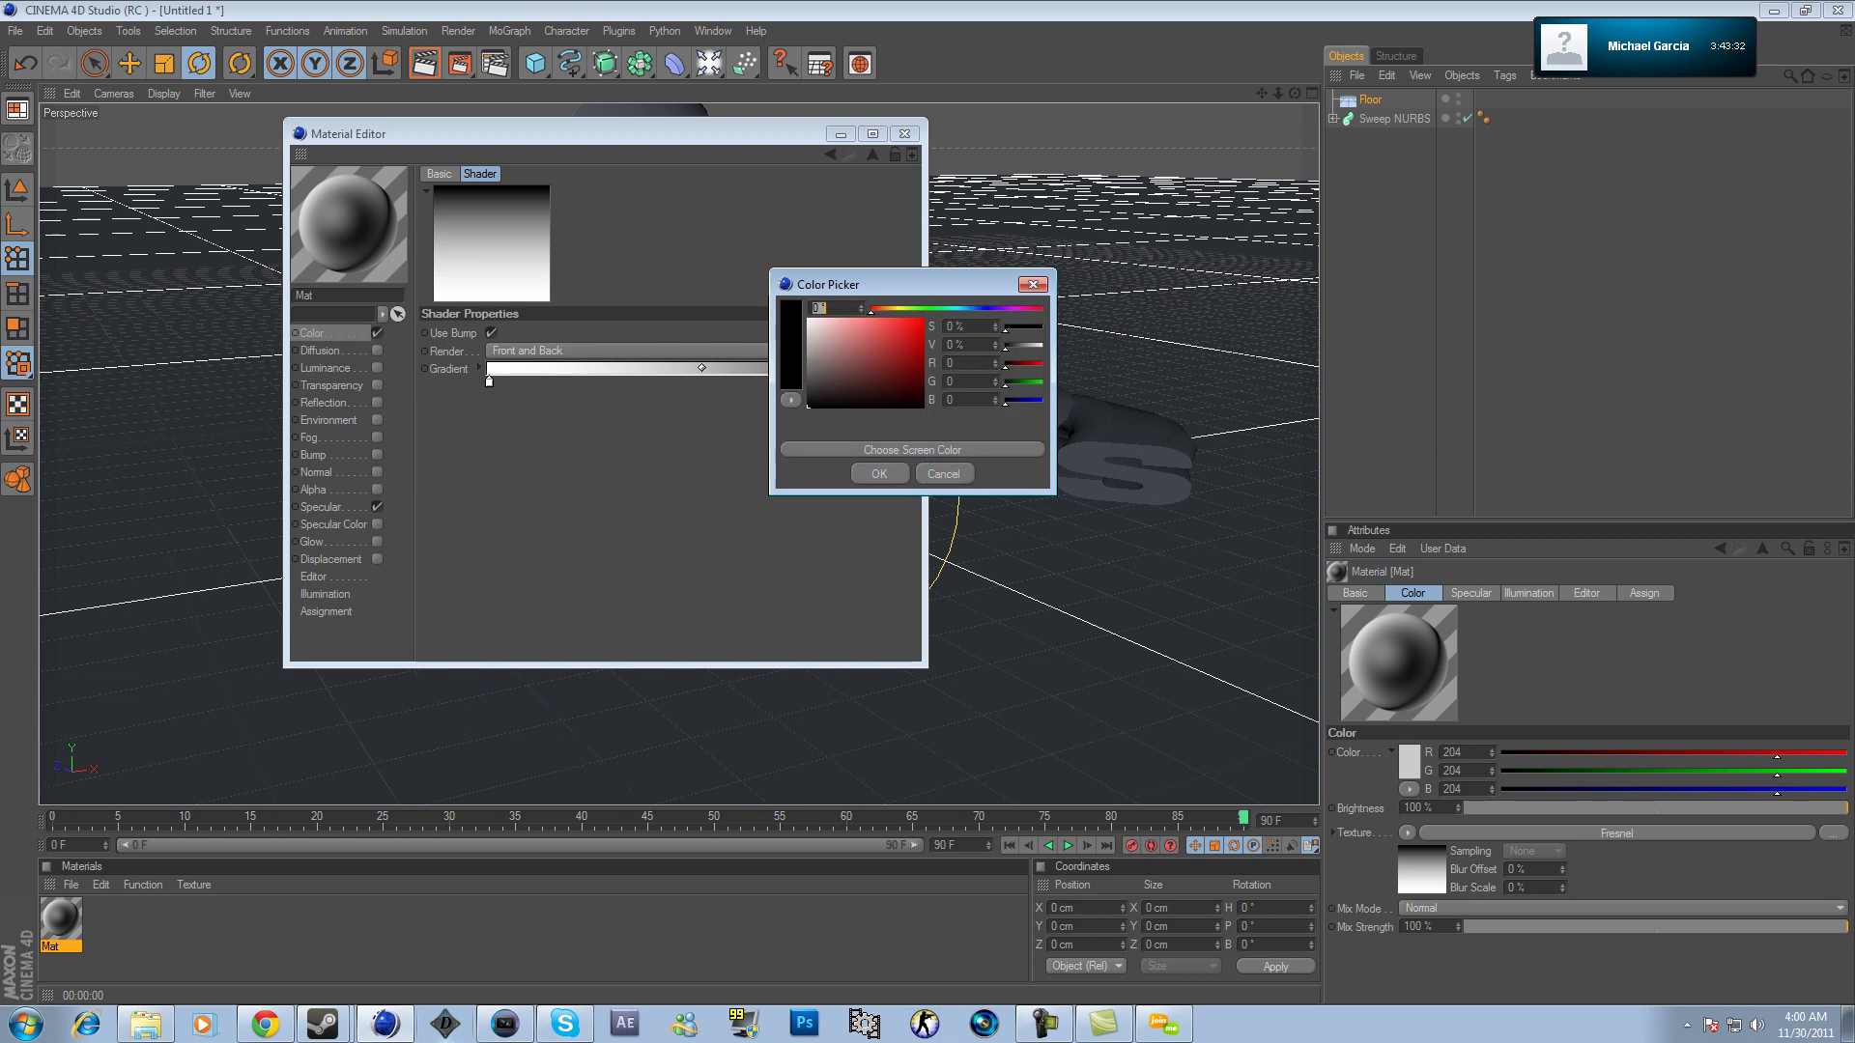
left_click_drag(835, 334, 822, 320)
left_click(943, 309)
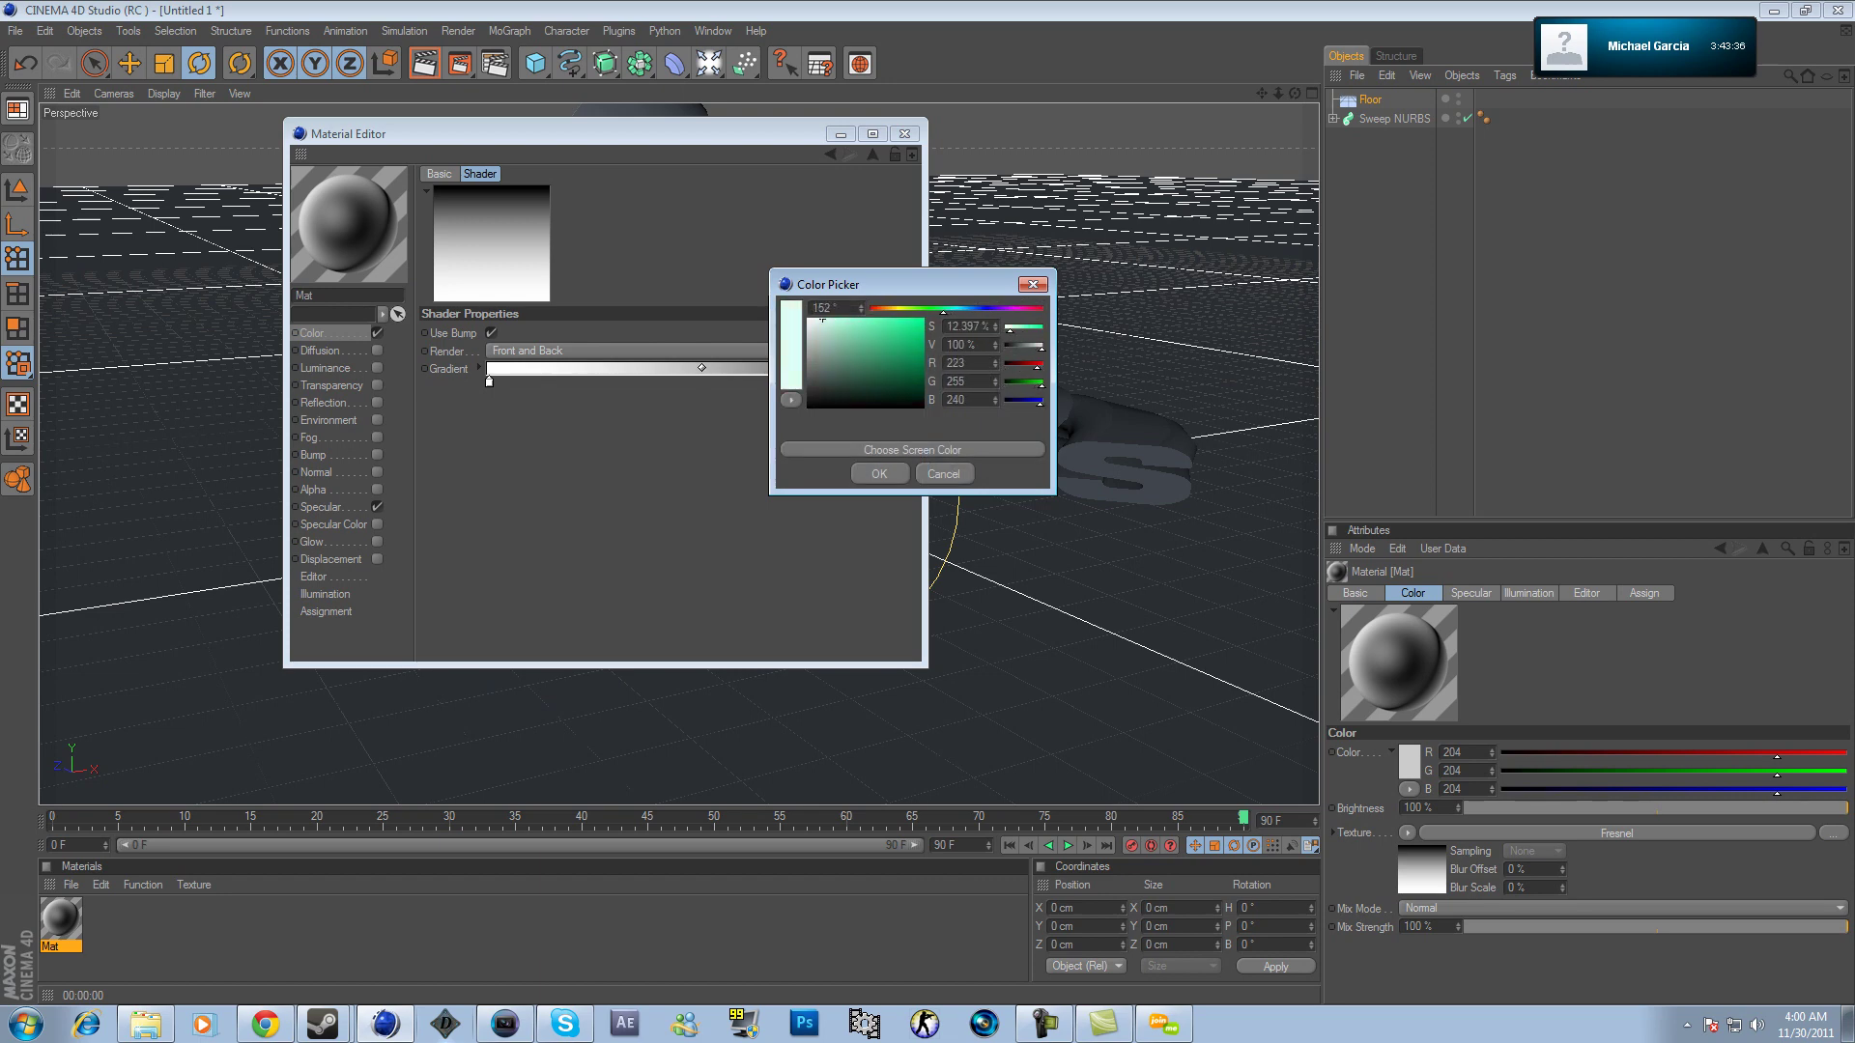
left_click_drag(822, 320, 836, 320)
left_click(878, 474)
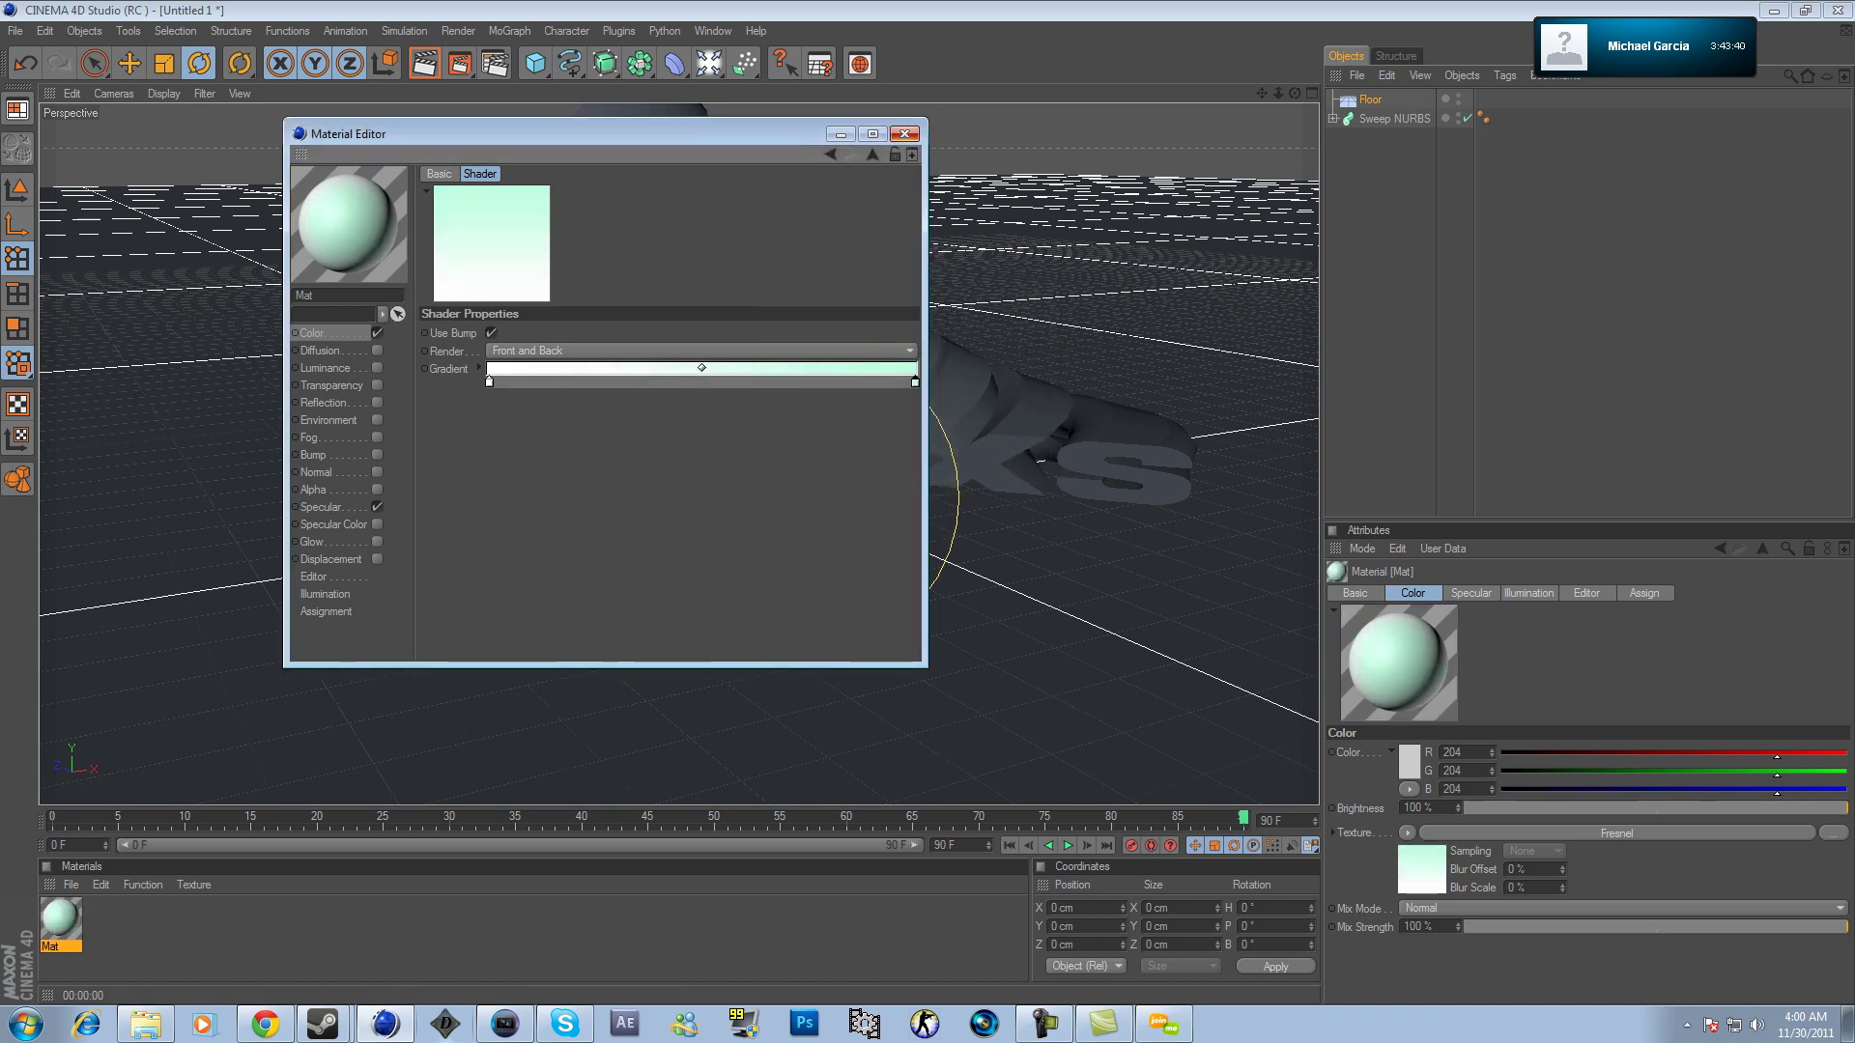
left_click(904, 133)
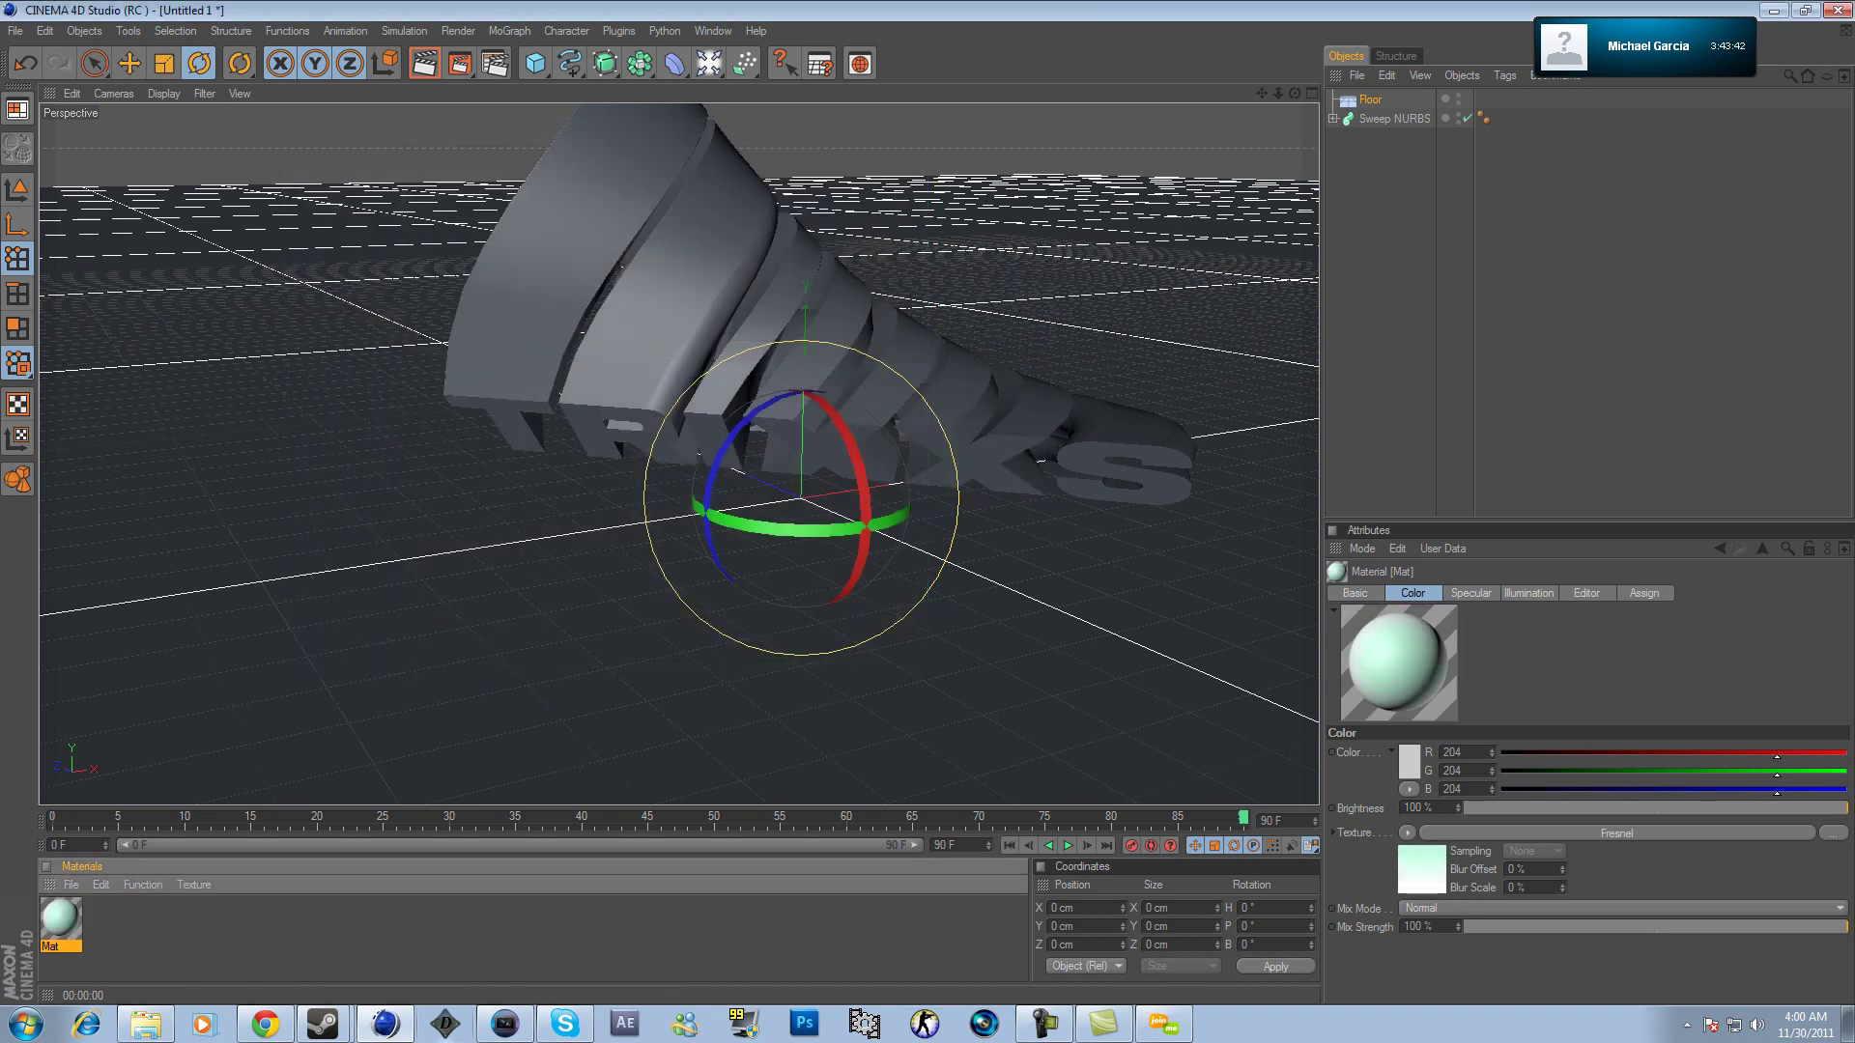
Add a Background object and apply the mint green material to both the Floor and the Background.
left_click_drag(1278, 94, 1241, 96)
left_click_drag(709, 64, 773, 326)
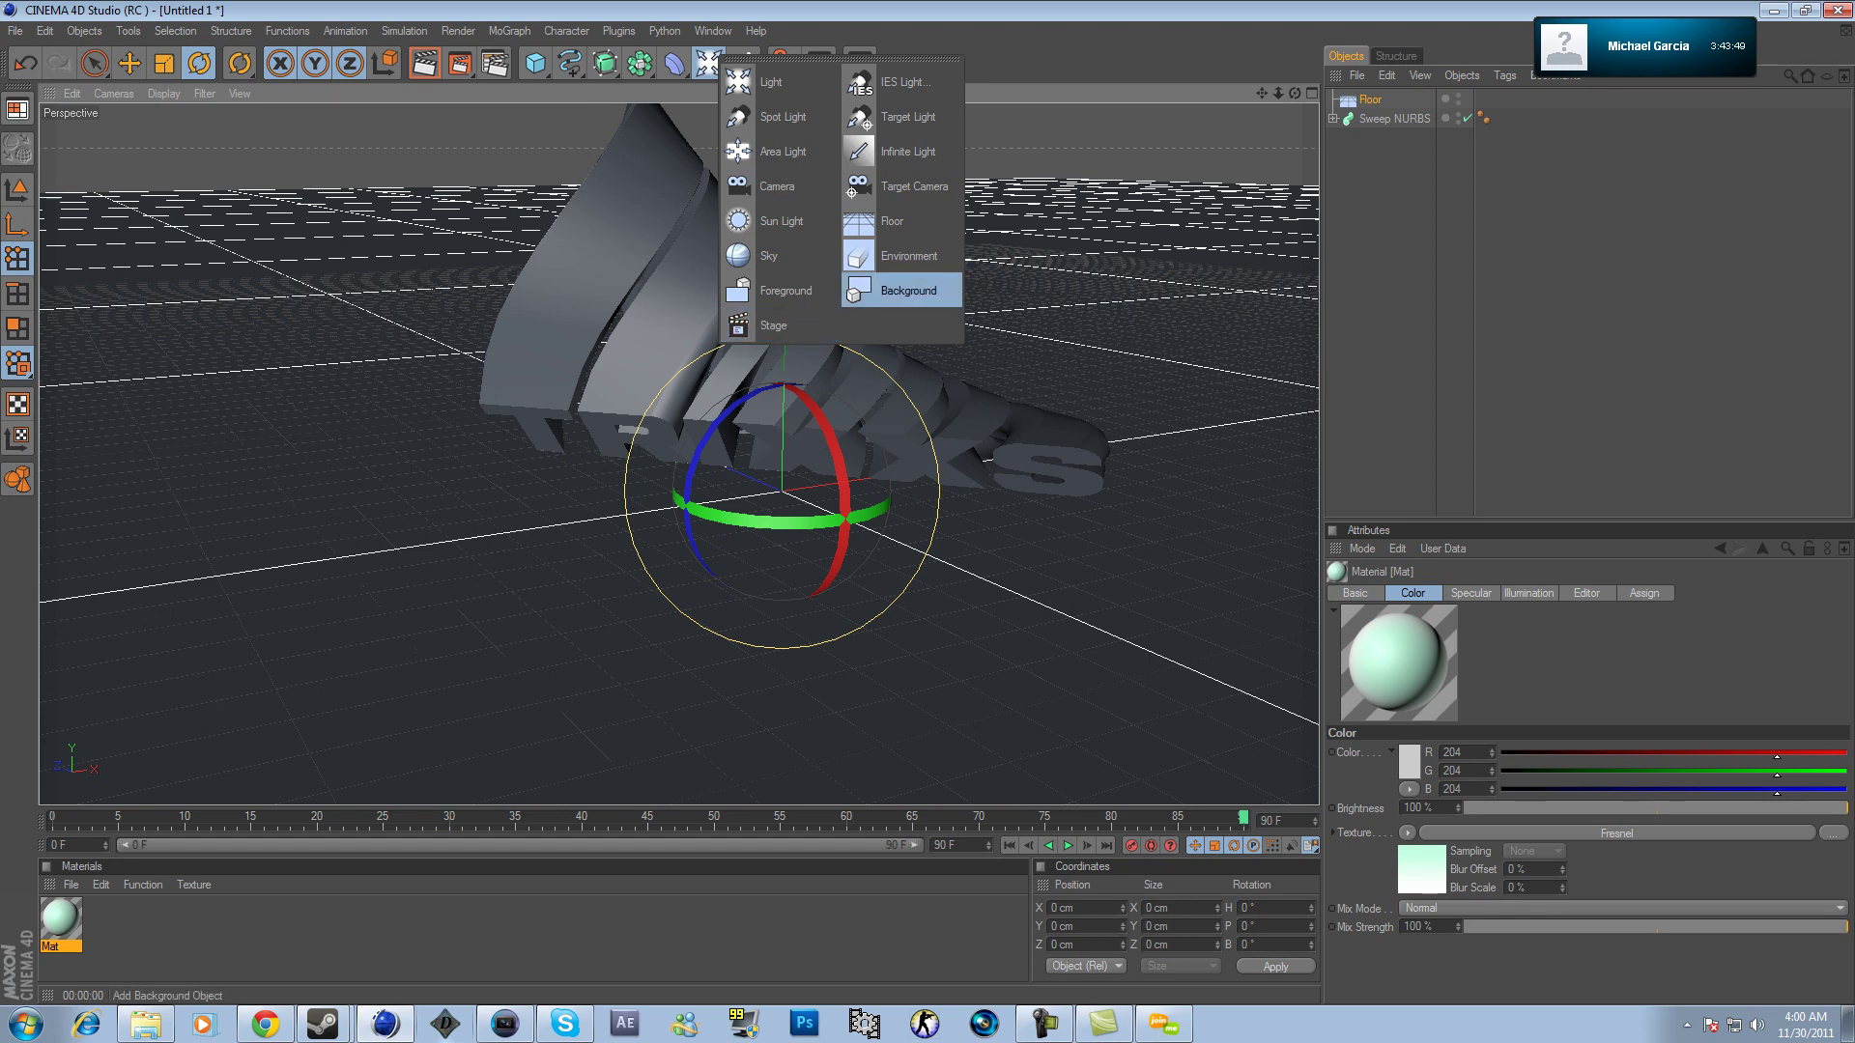
left_click(901, 290)
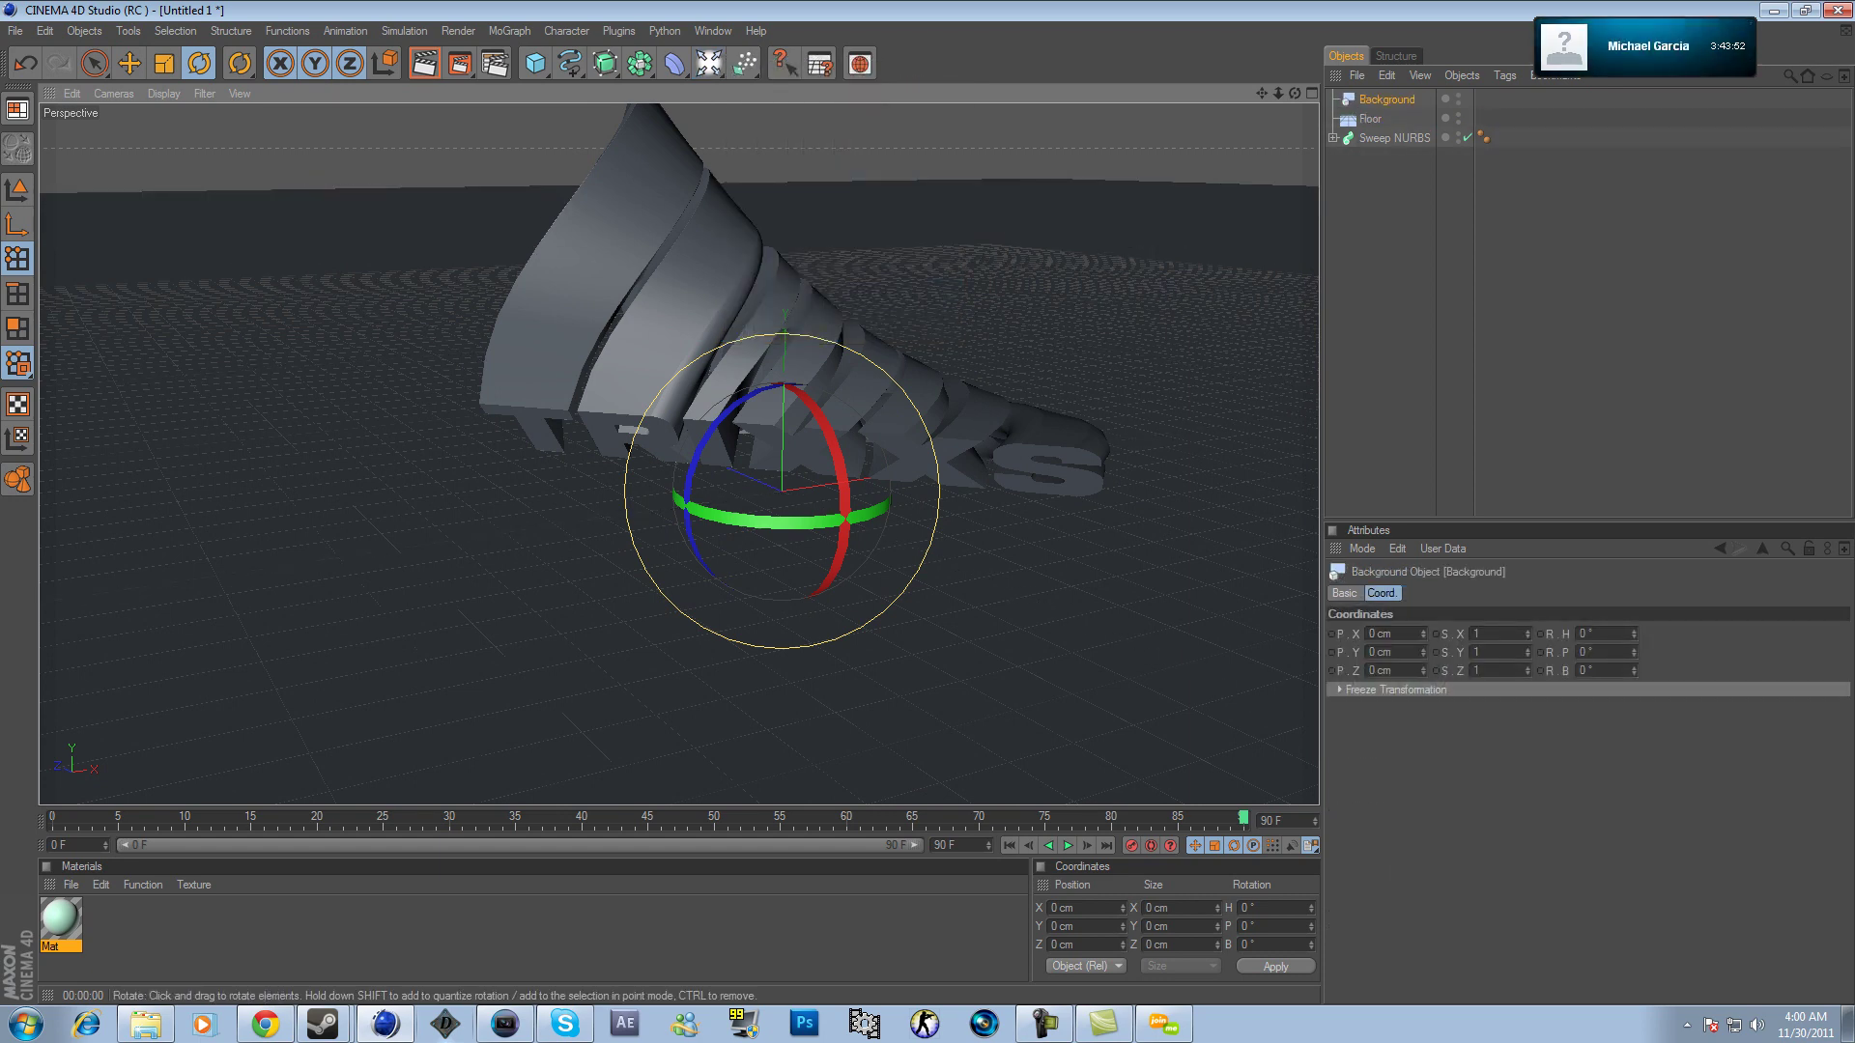
left_click_drag(60, 920, 1370, 117)
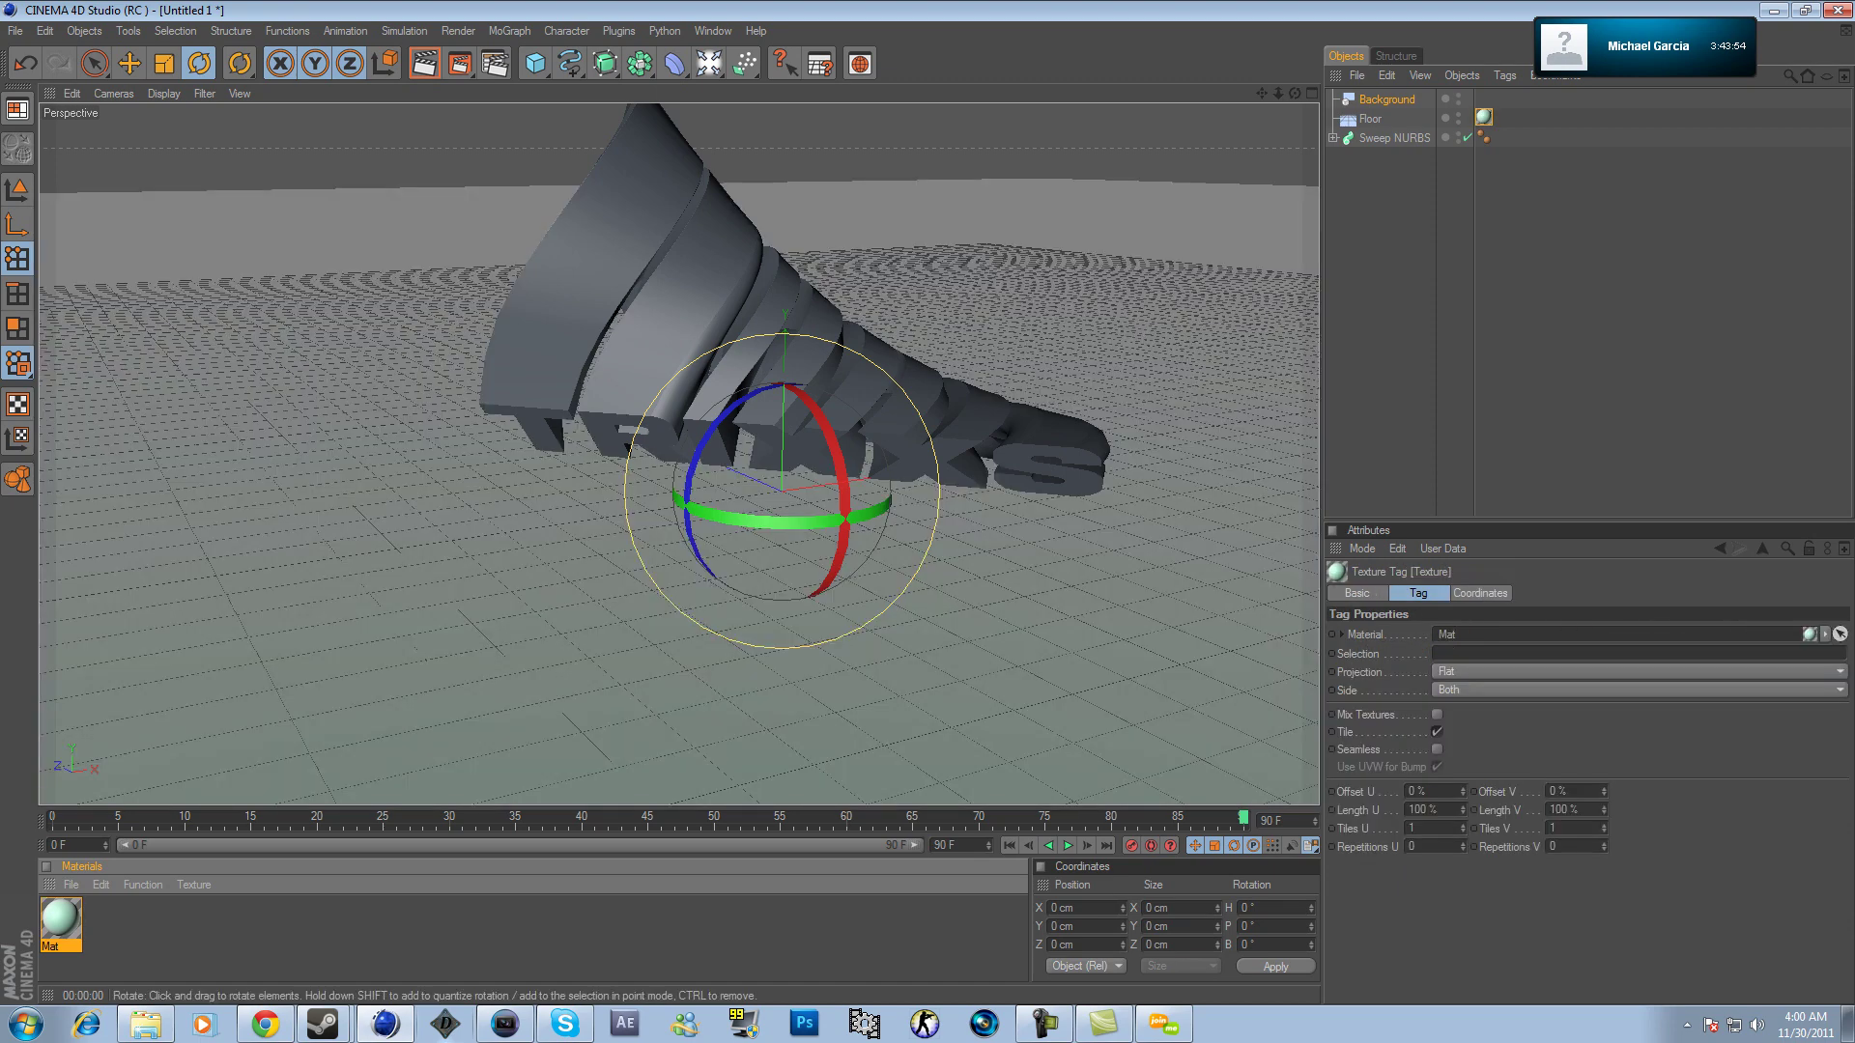
left_click_drag(60, 920, 1385, 100)
Give the Floor a Compositing tag with Compositing Background enabled and render the active view.
left_click(1370, 119)
right_click(1372, 120)
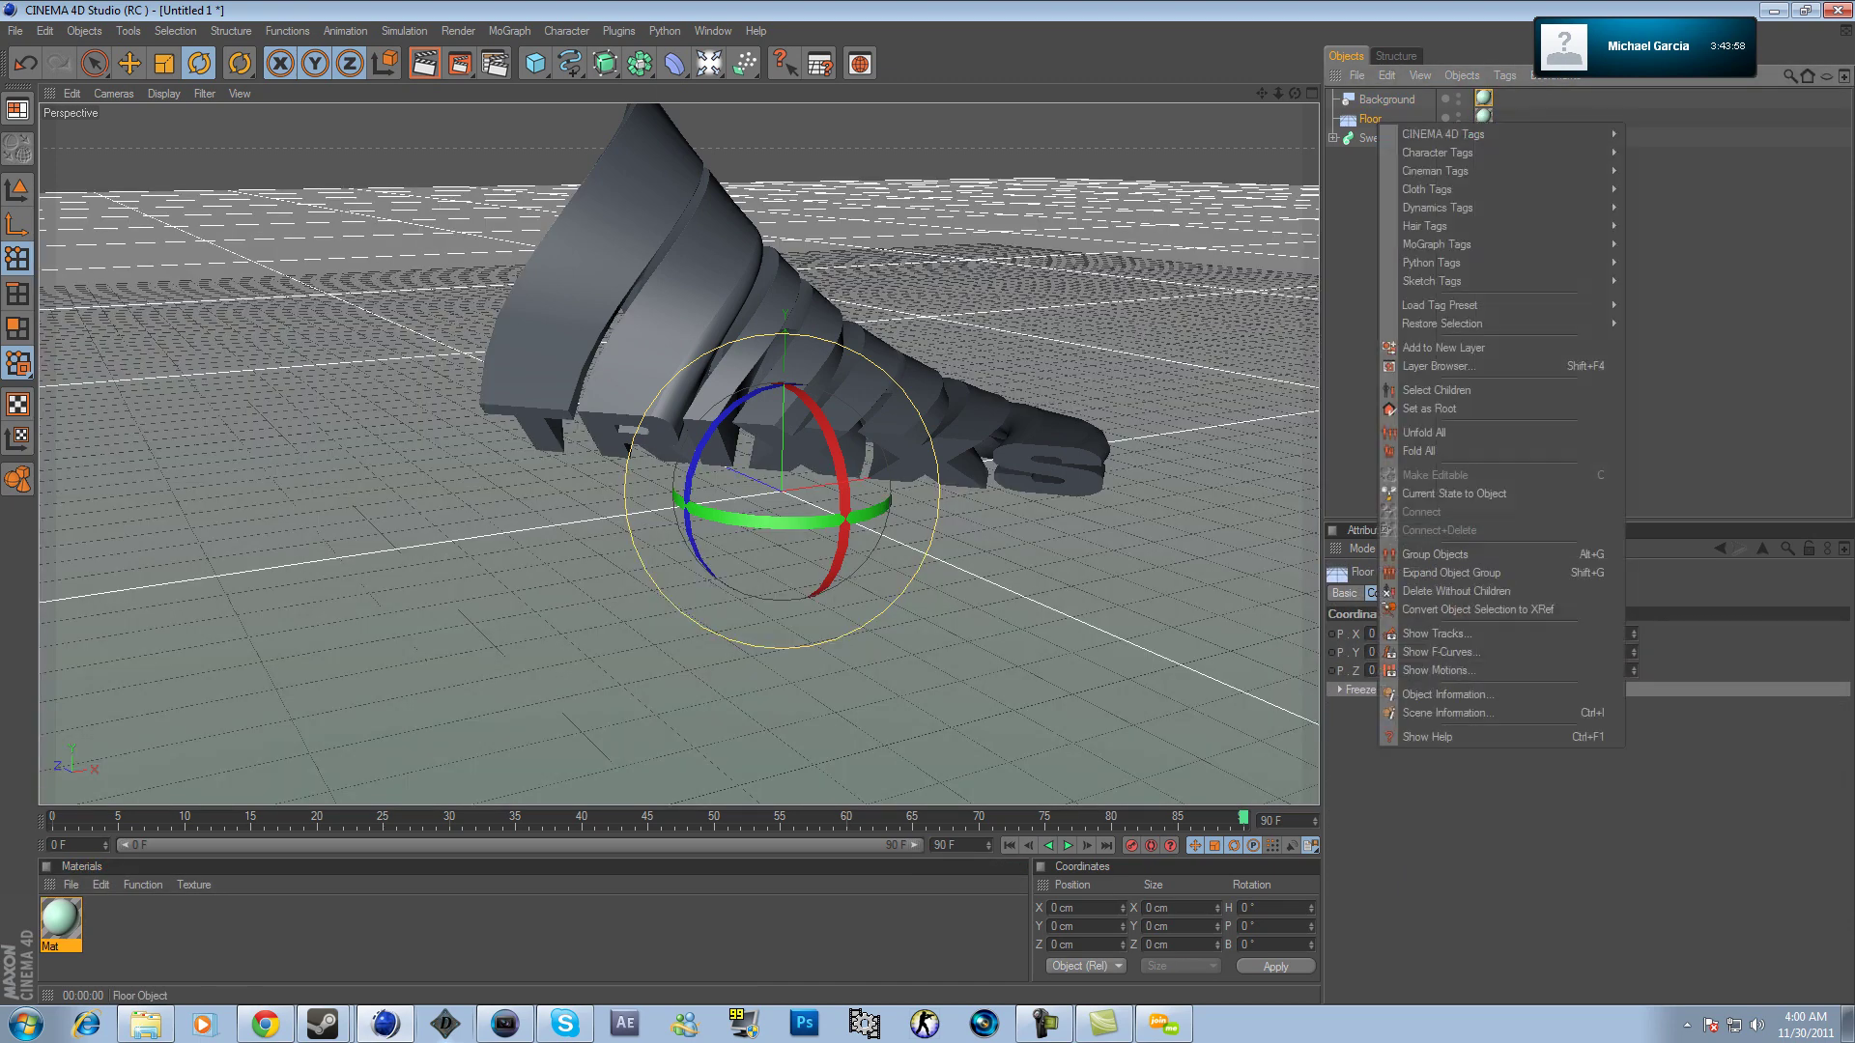
mouse_move(1444, 135)
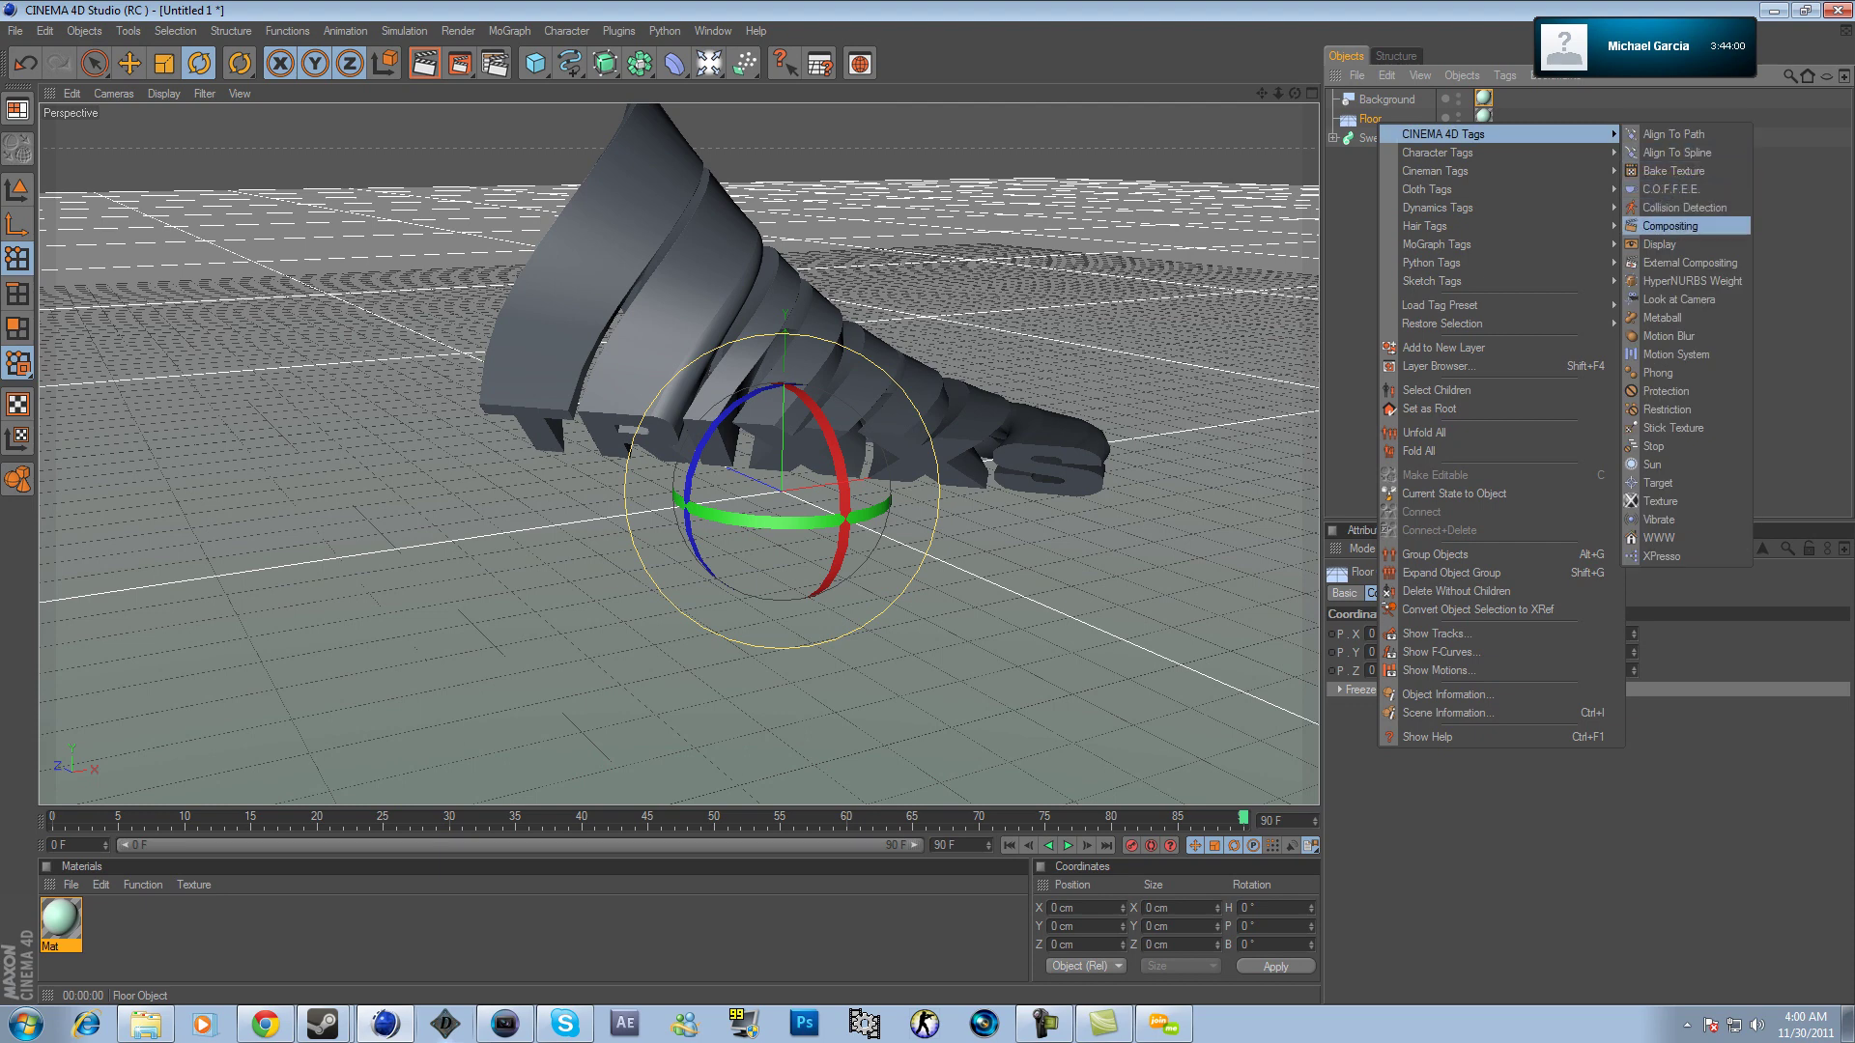
left_click(1669, 226)
left_click(1589, 651)
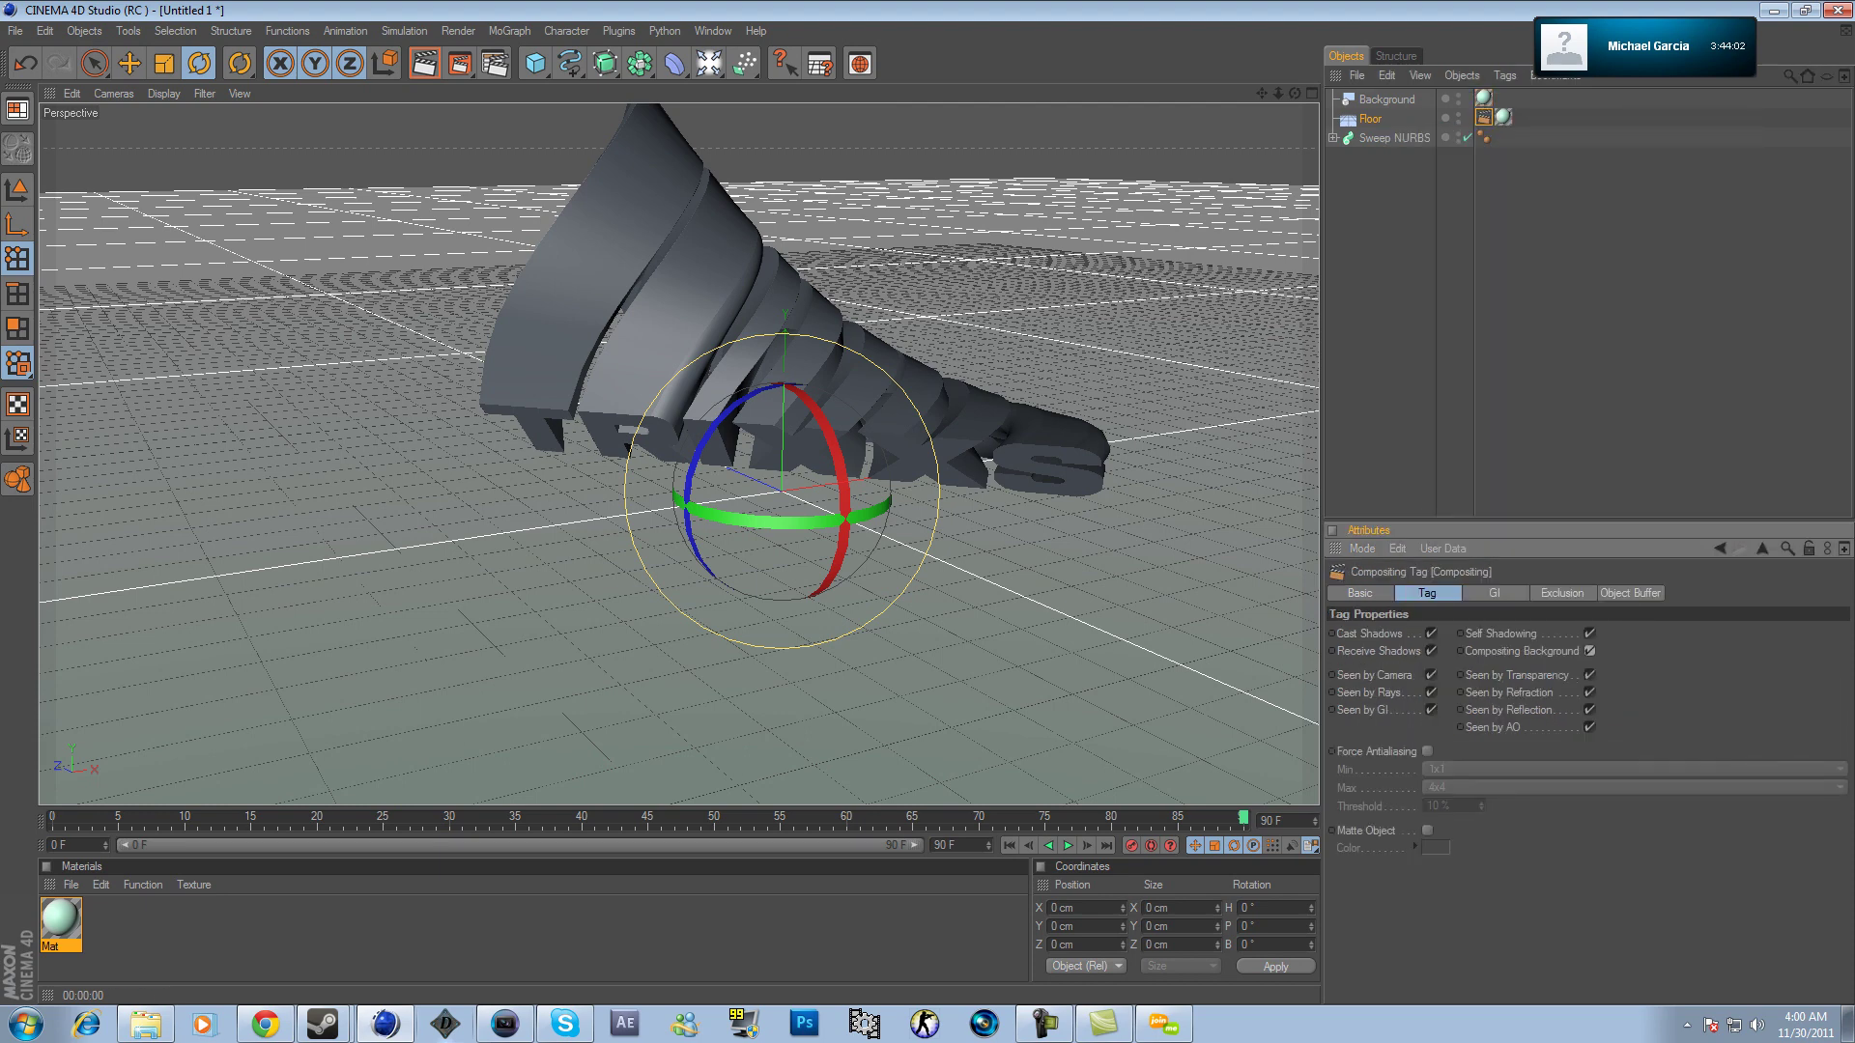
left_click(424, 63)
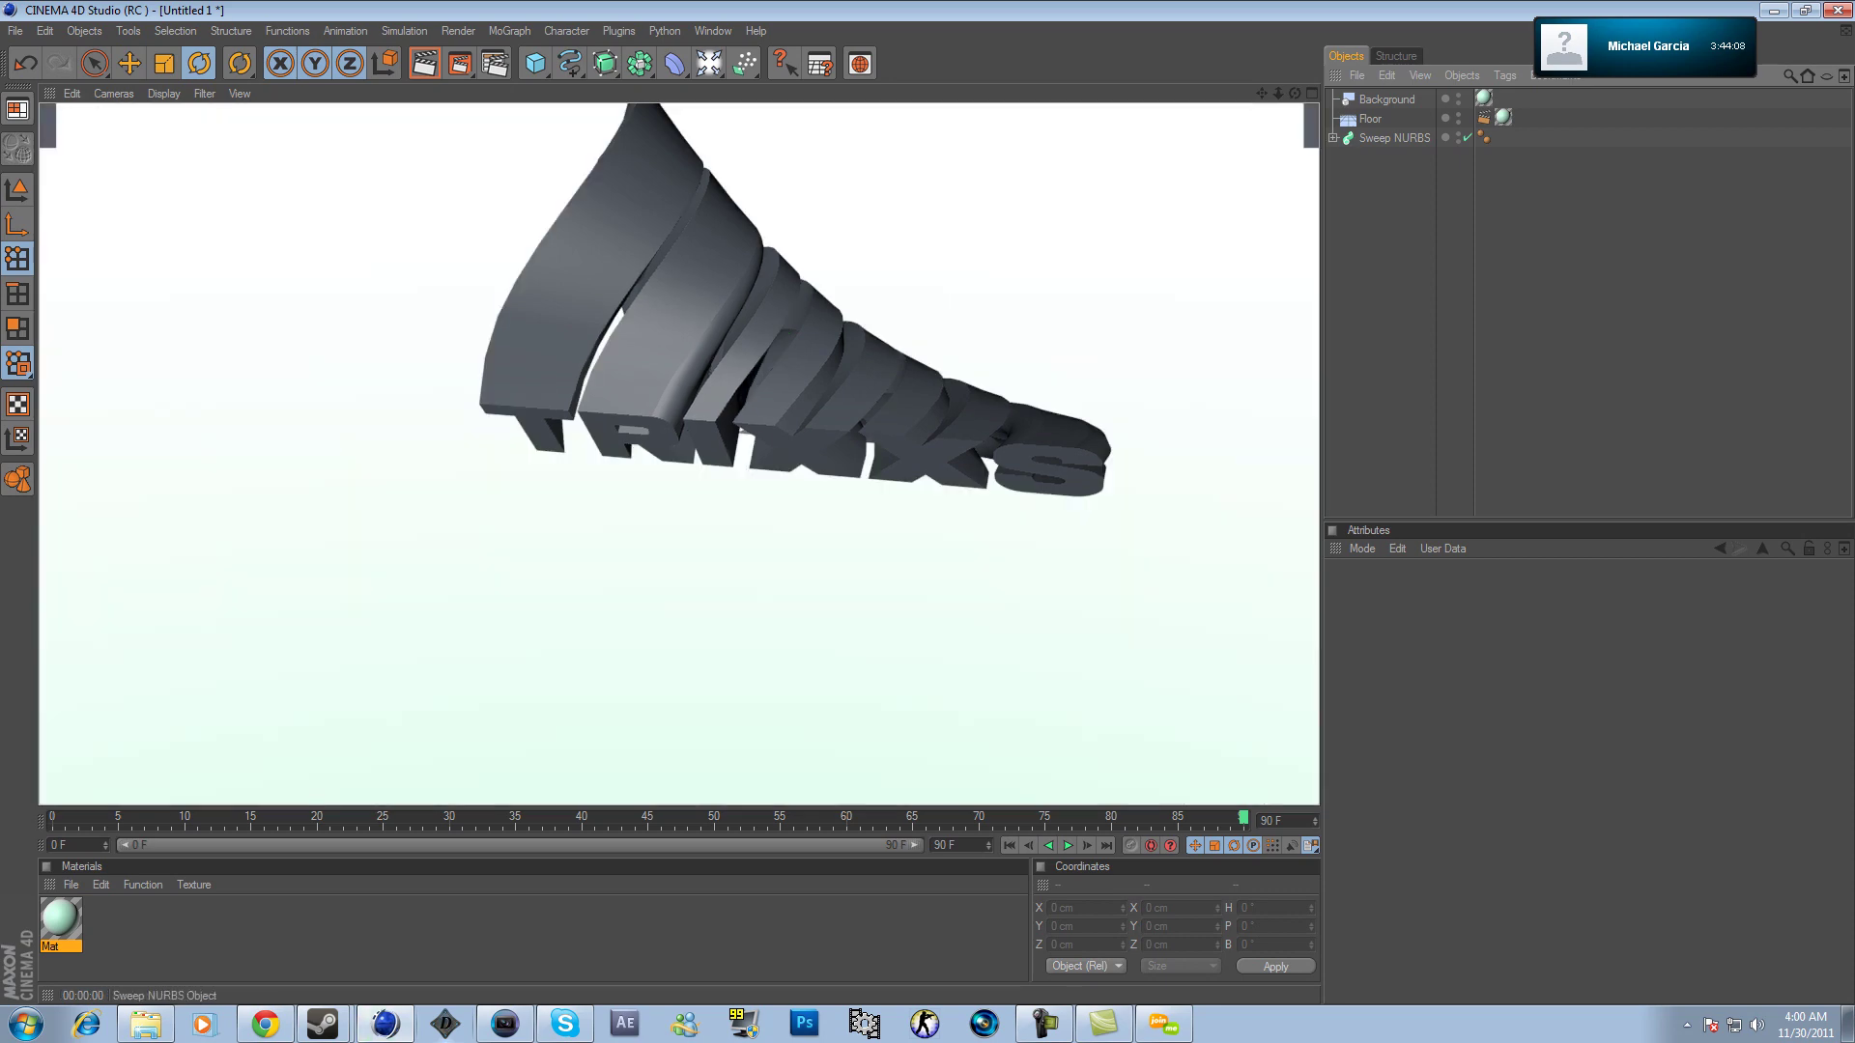
Rotate the Sweep NURBS freely and lift it above the floor.
left_click(1394, 138)
left_click_drag(1294, 94, 1420, 78)
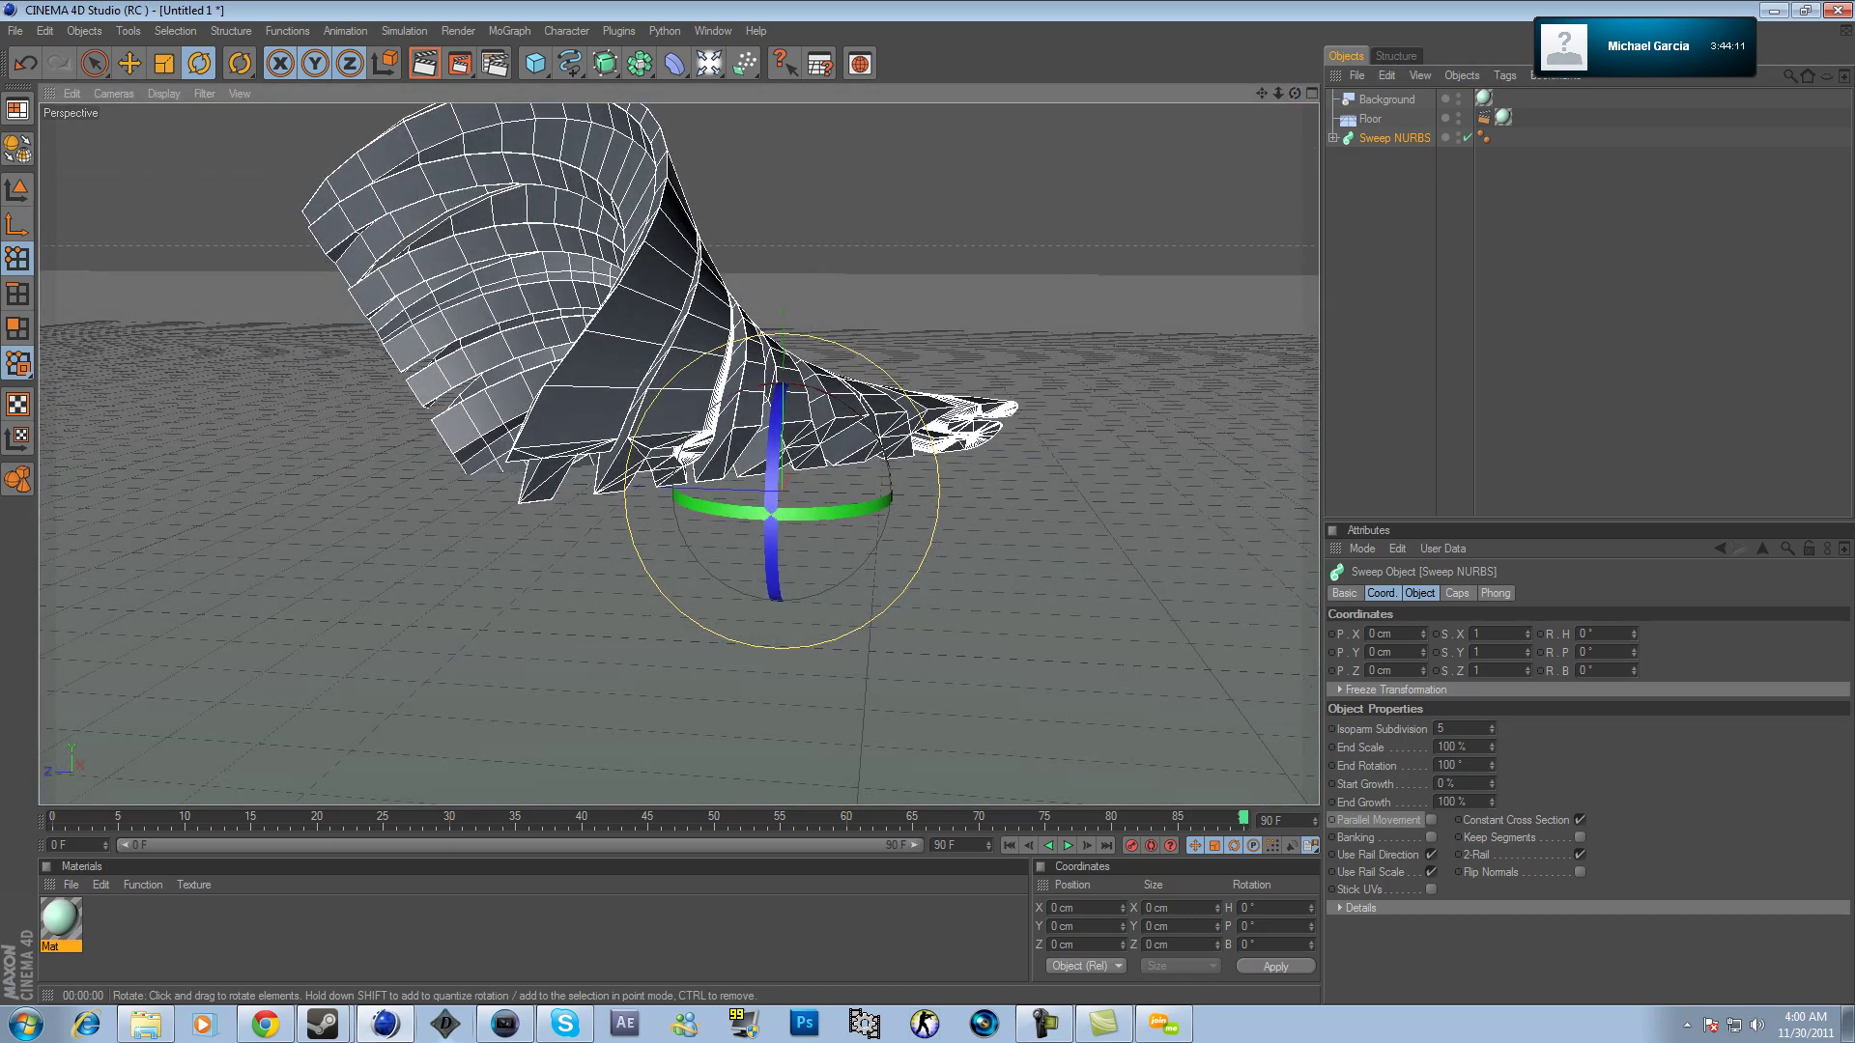
left_click_drag(782, 502, 685, 420)
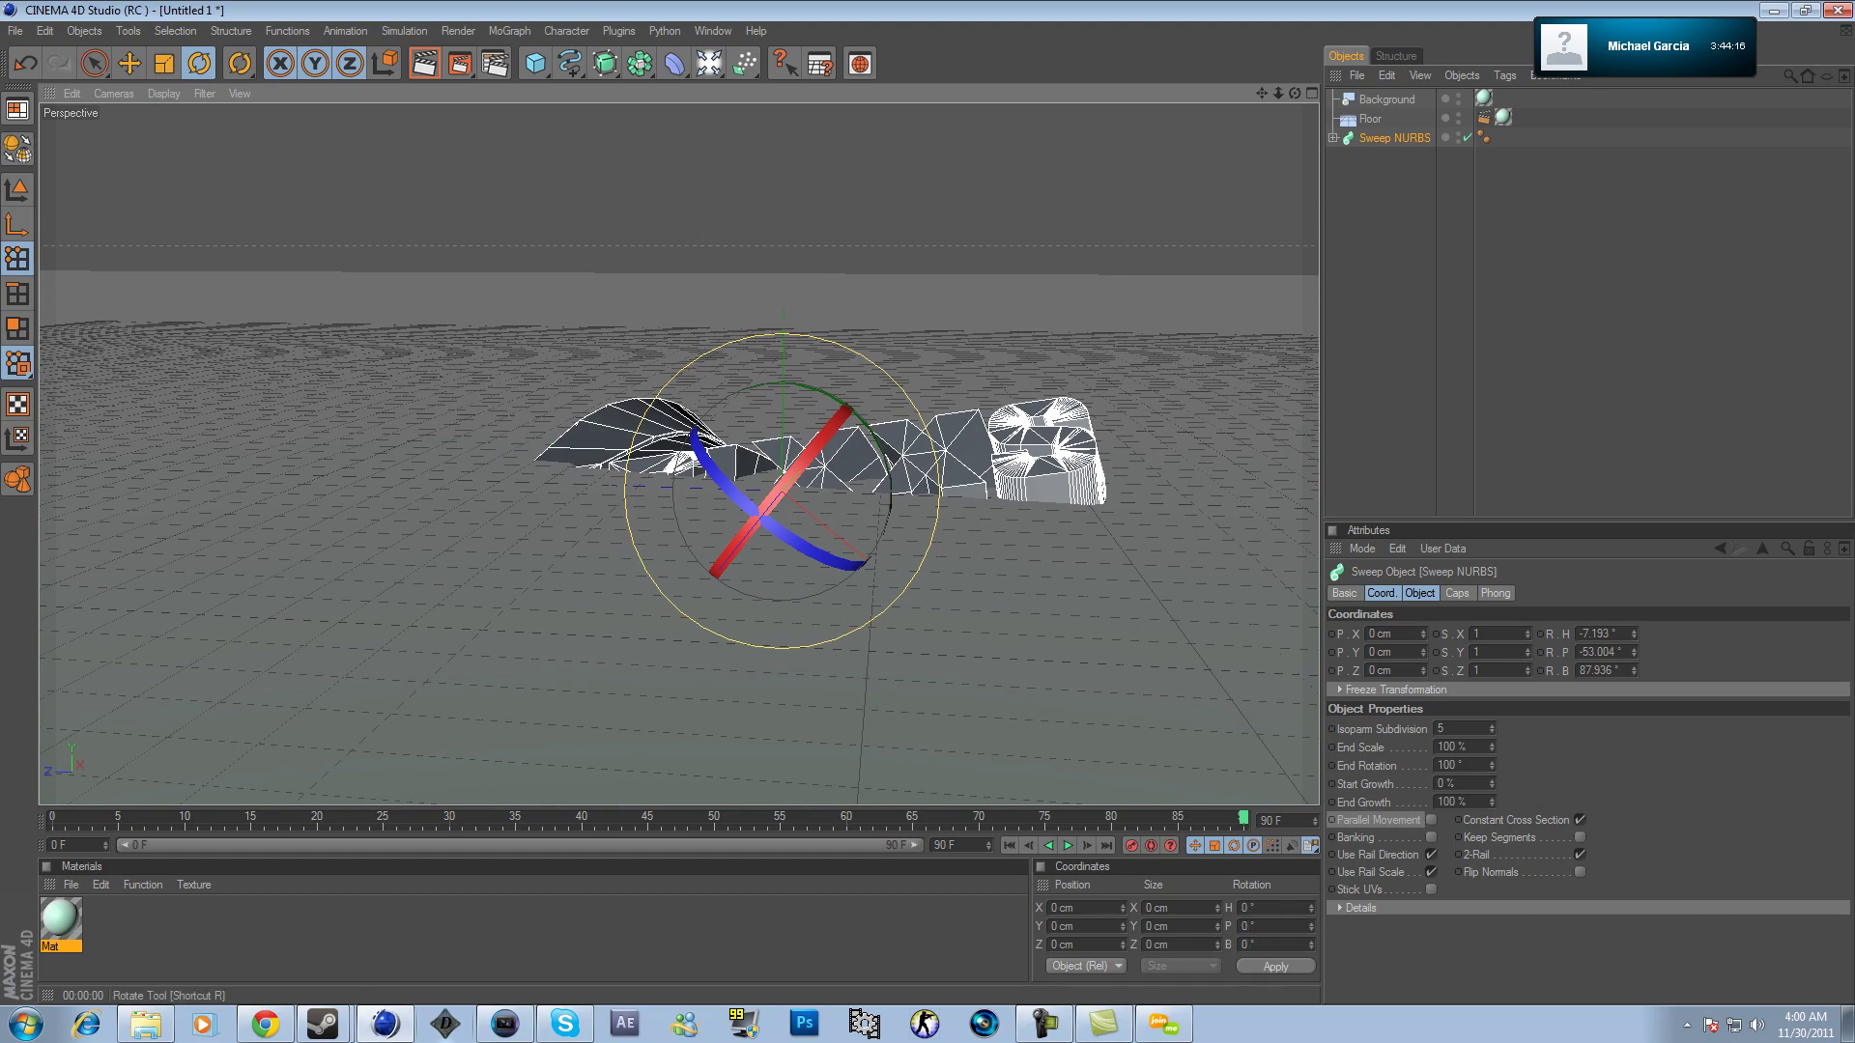
key("e")
left_click_drag(781, 491, 893, 181)
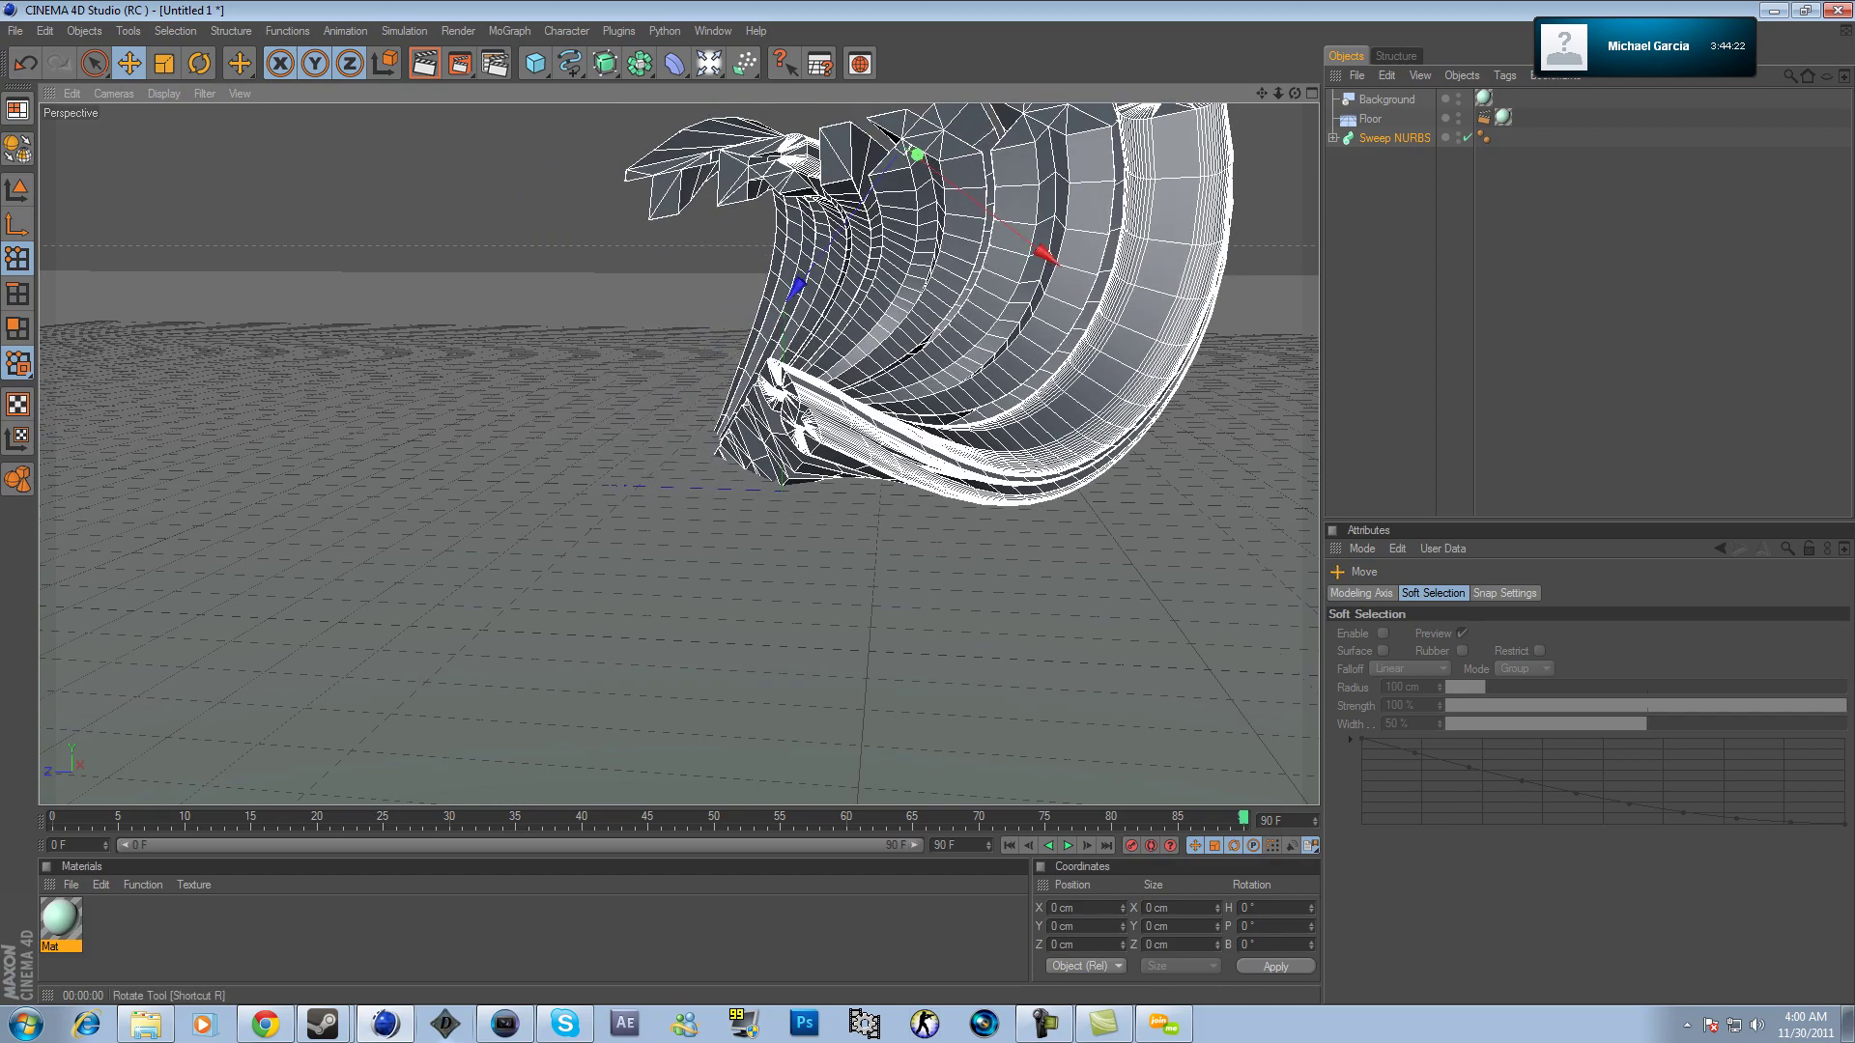
Turn the raised Sweep NURBS to a new angle and reposition it above the floor.
left_click(199, 64)
left_click_drag(874, 183, 930, 179)
left_click_drag(797, 328, 787, 328)
key("e")
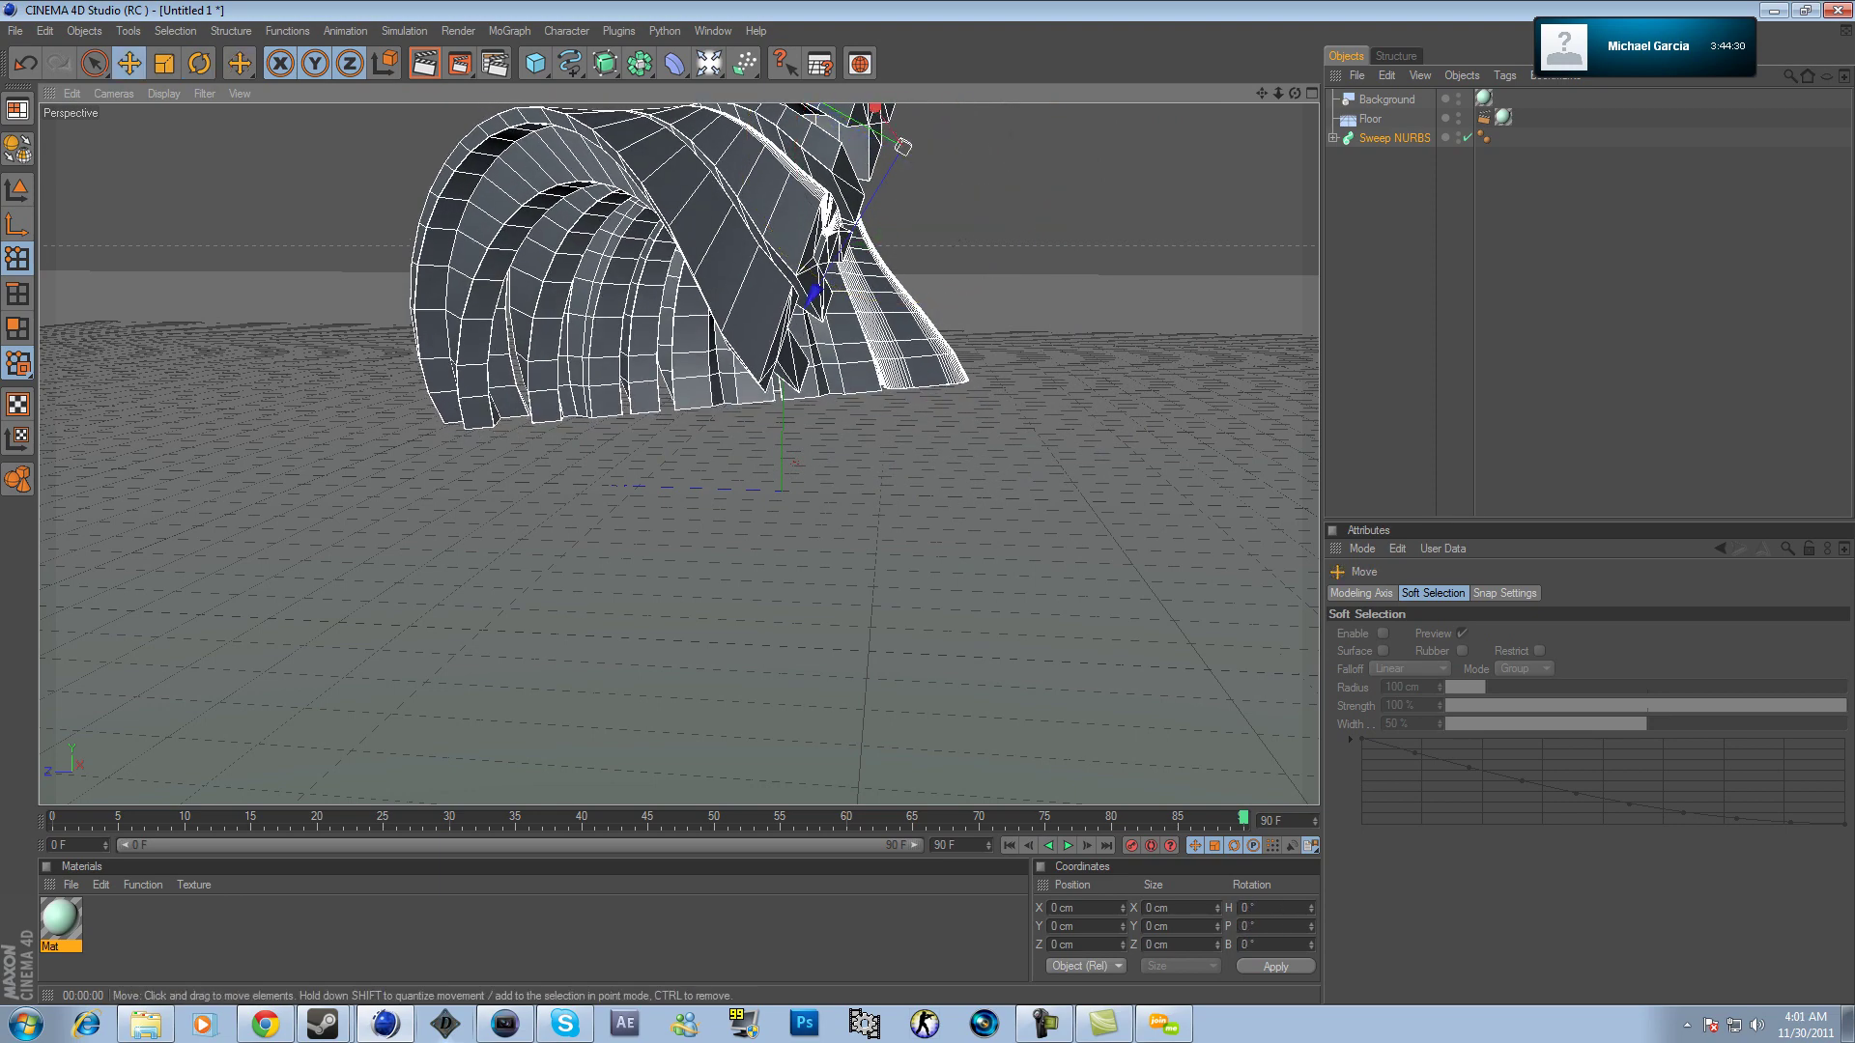
mouse_move(903, 147)
left_mouse_down()
mouse_move(850, 146)
mouse_move(880, 130)
left_mouse_up()
Adjust the Sweep NURBS to about X 168, Y 551, Z -138 cm and H 13°, P -58°, B -19°, and render the view.
key("r")
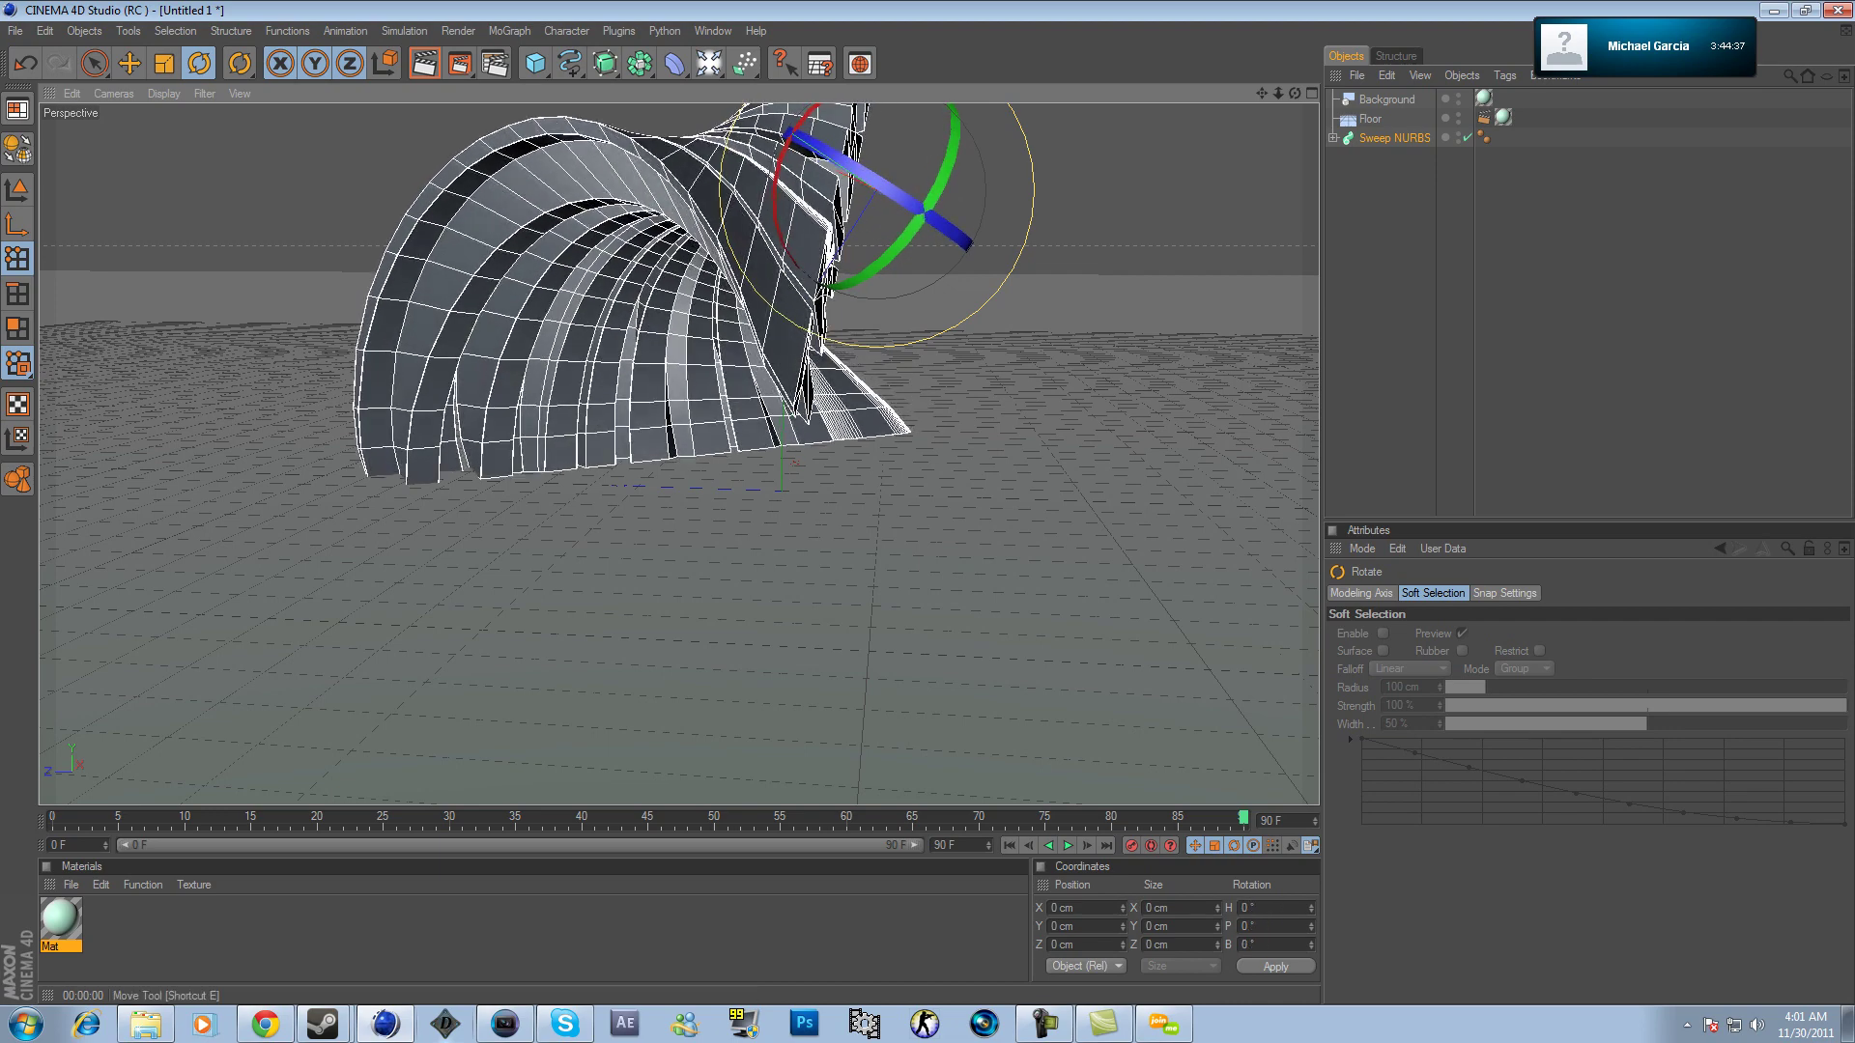
key("e")
mouse_move(876, 190)
left_mouse_down()
mouse_move(855, 190)
mouse_move(890, 181)
left_mouse_up()
left_click(199, 62)
key("e")
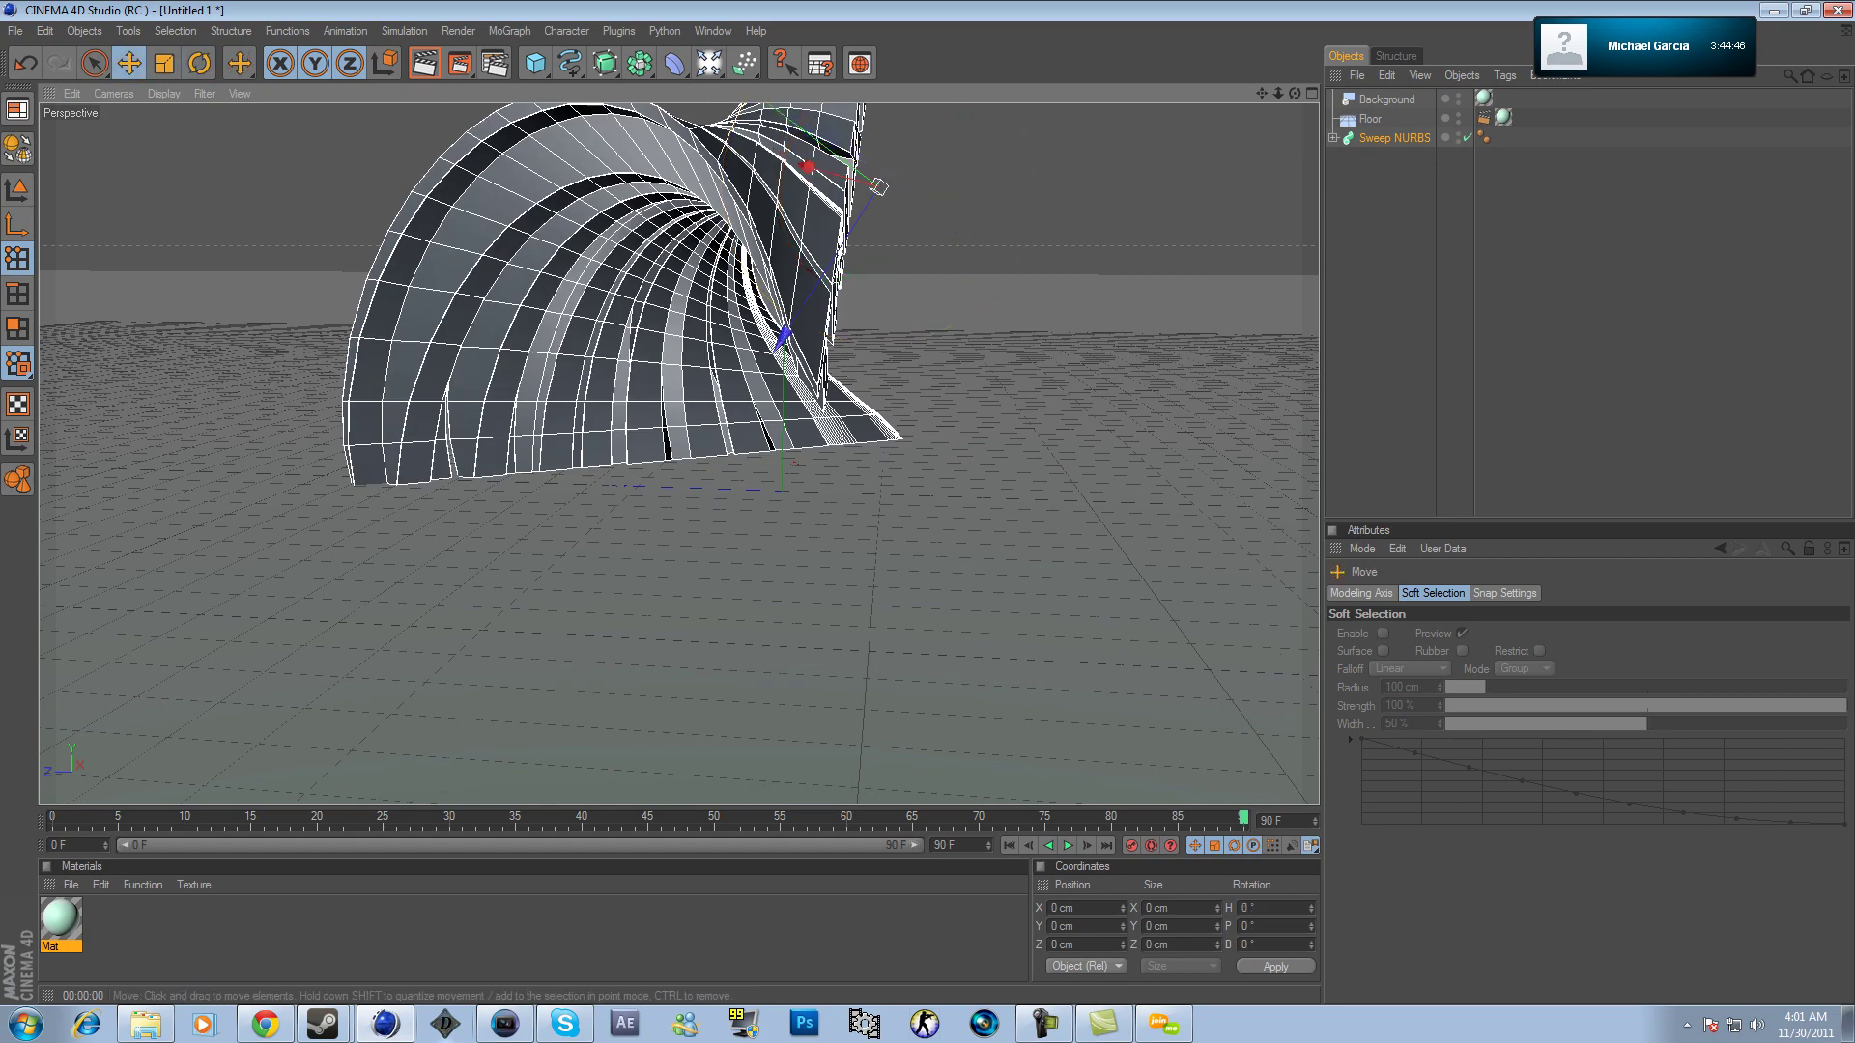
left_click_drag(785, 335, 601, 383)
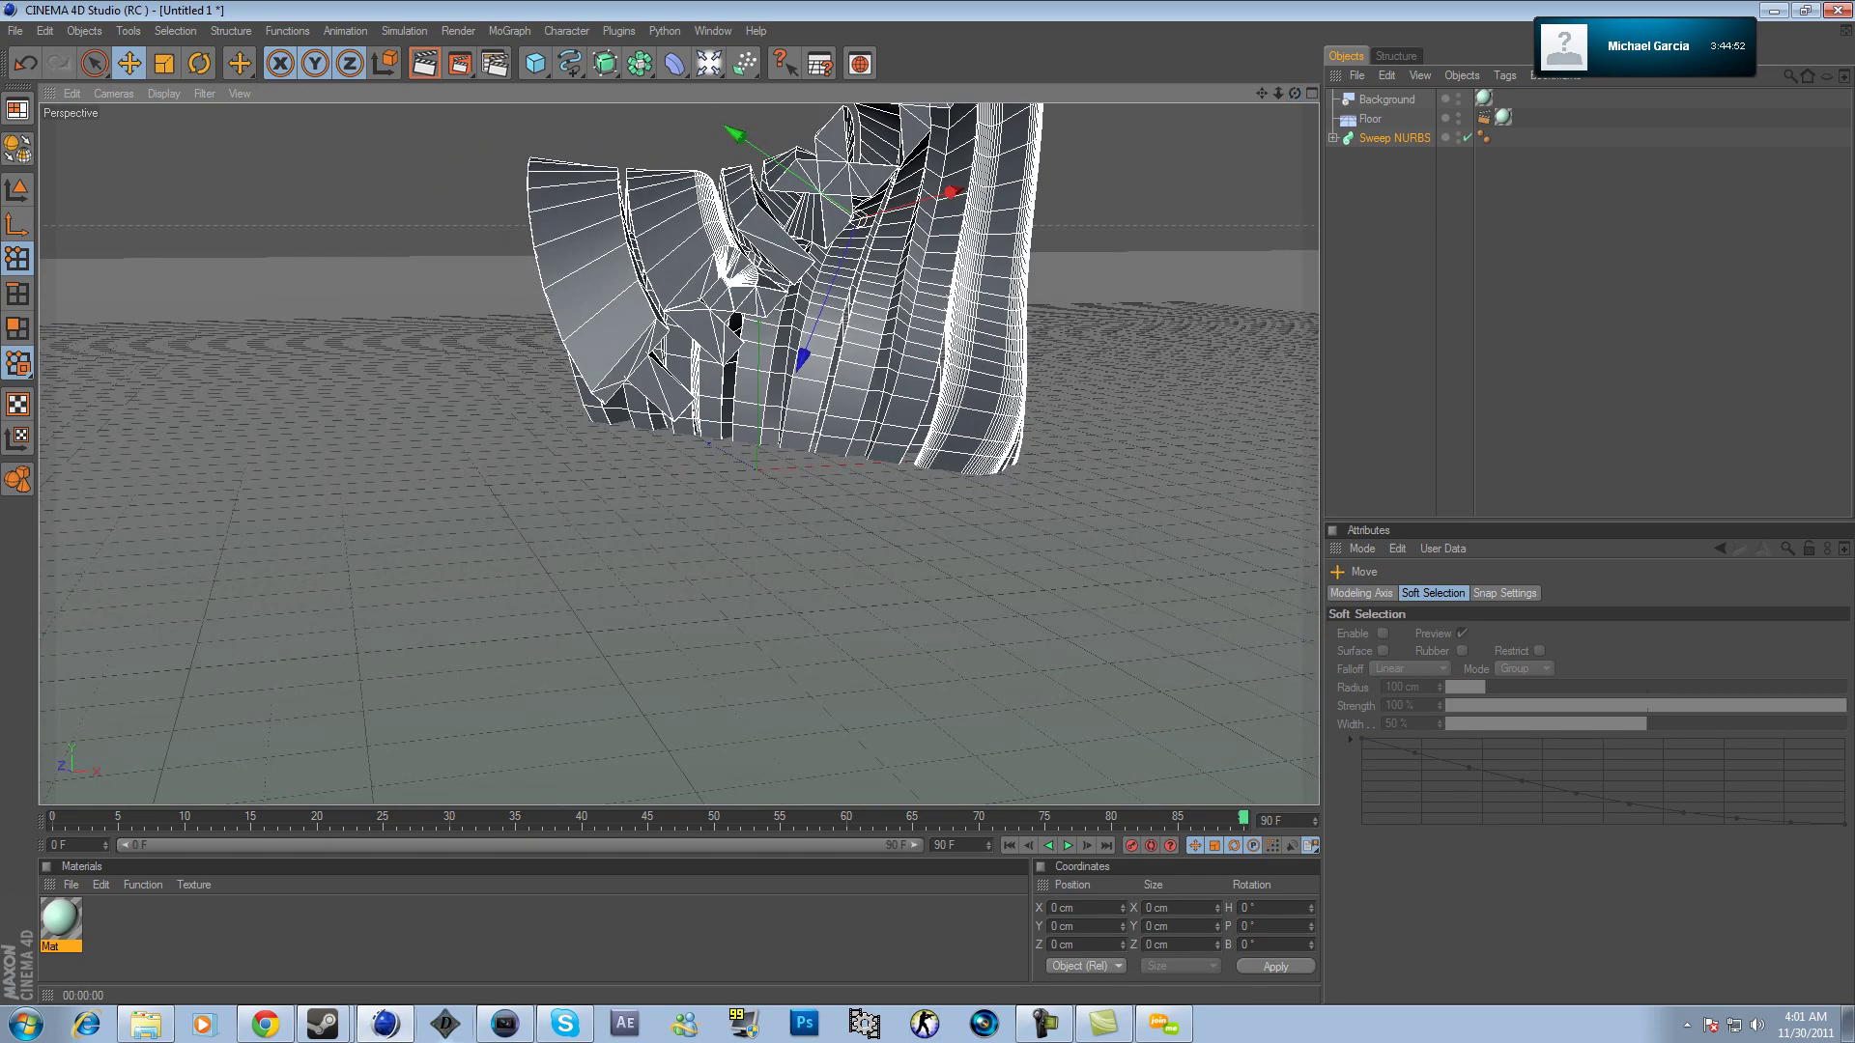
left_click_drag(1261, 94, 1172, 266)
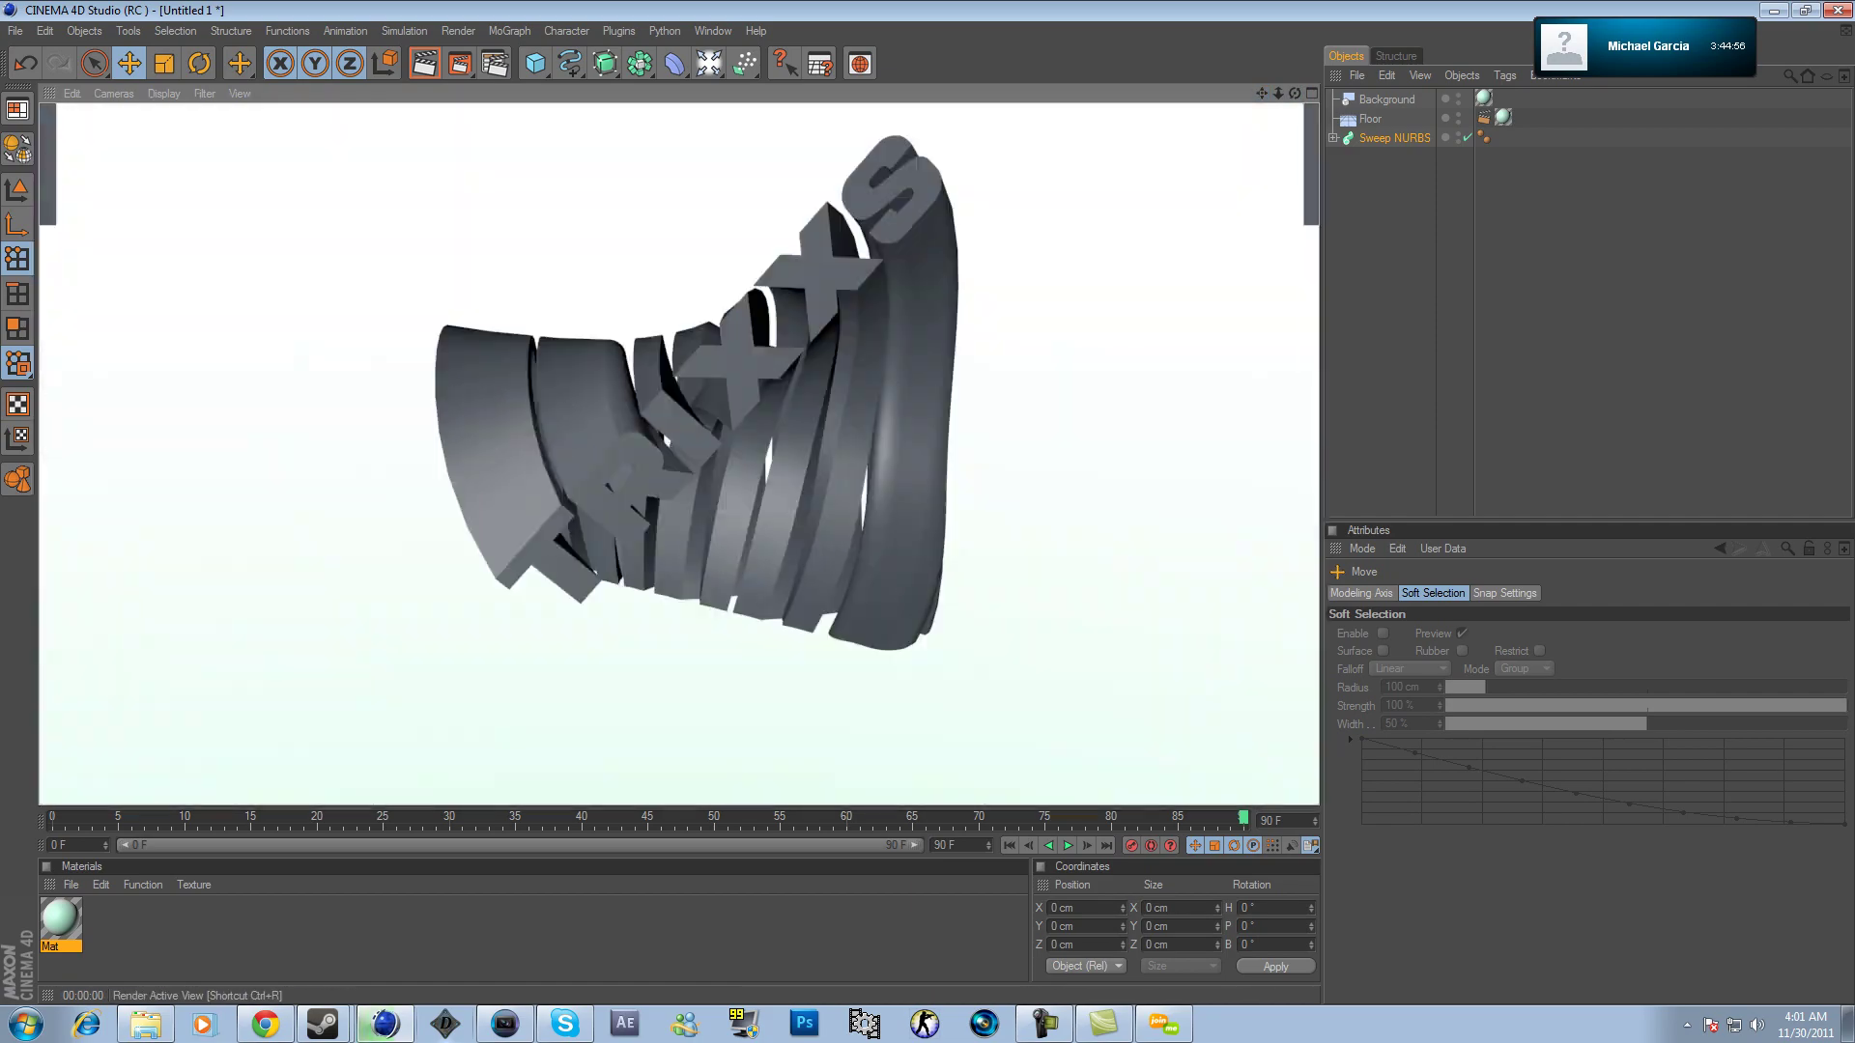
left_click(423, 63)
Try the Sweep NURBS at 100% Start Growth, restore it to 0%, and render the view at each setting.
left_click(1394, 138)
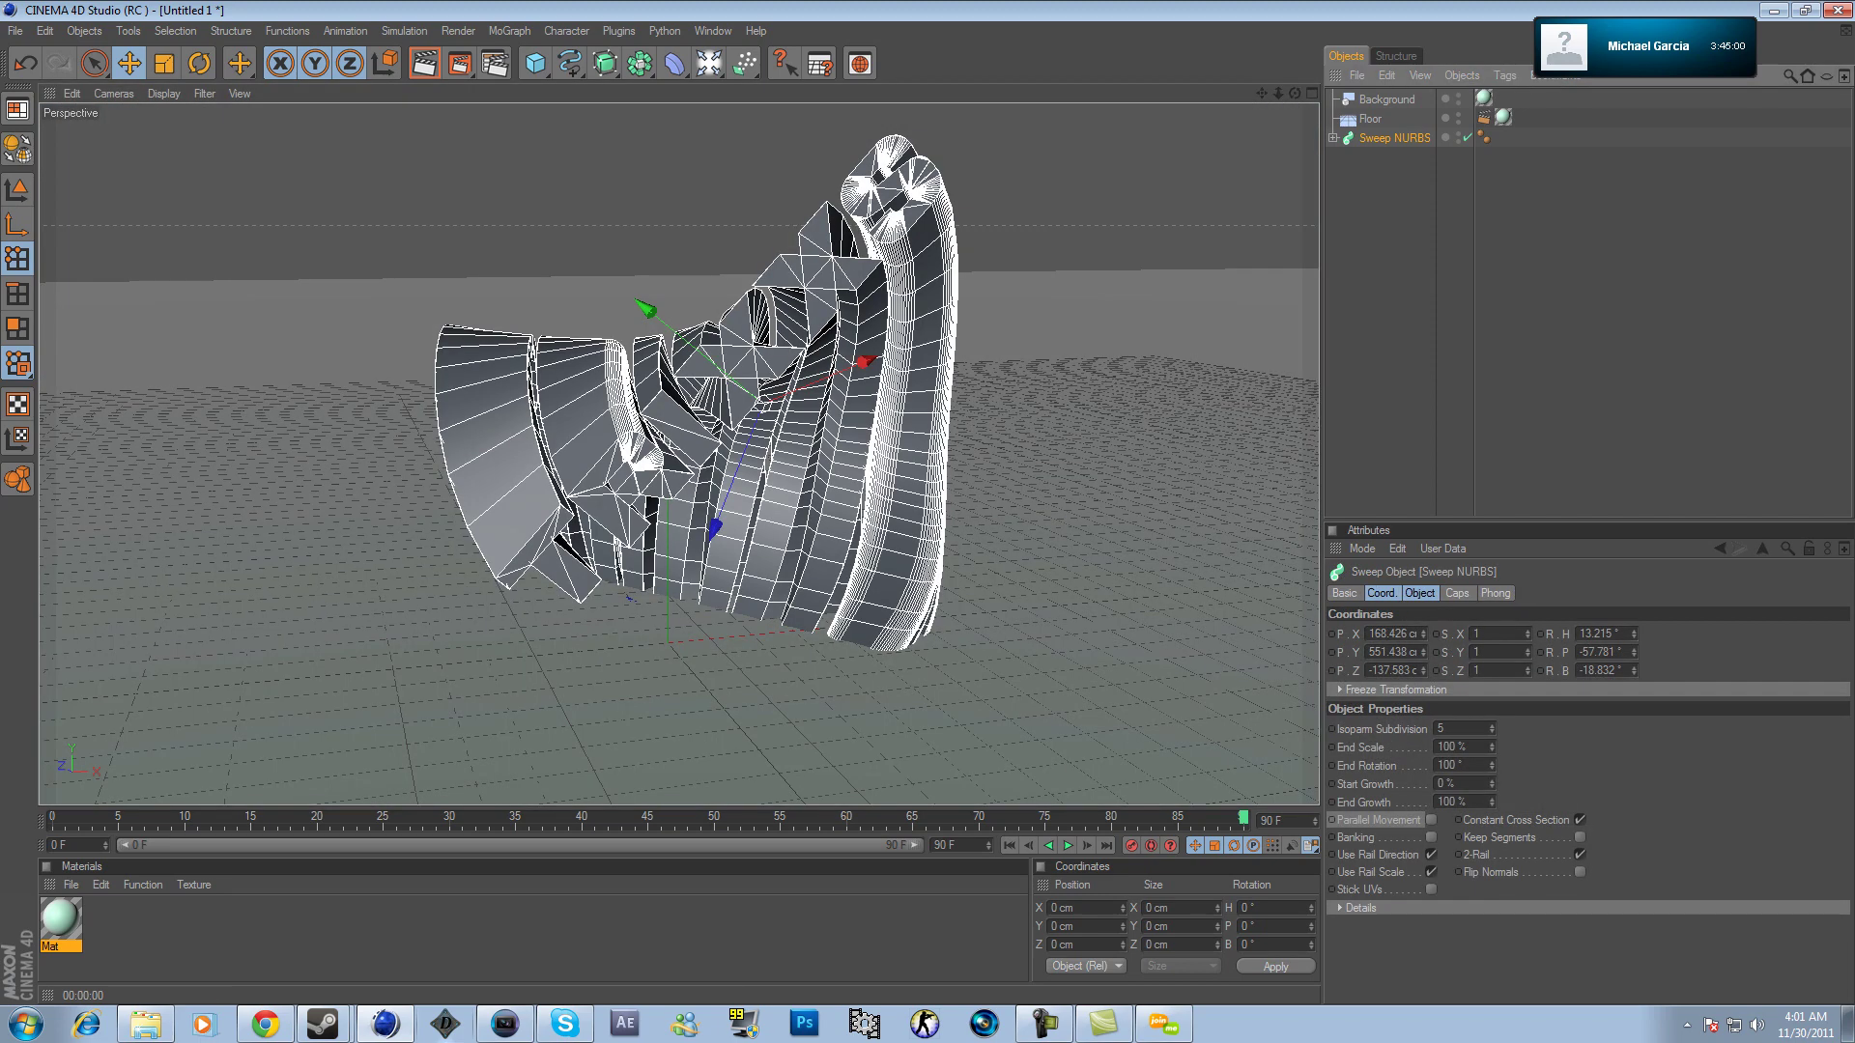
left_click_drag(1492, 784, 1492, 681)
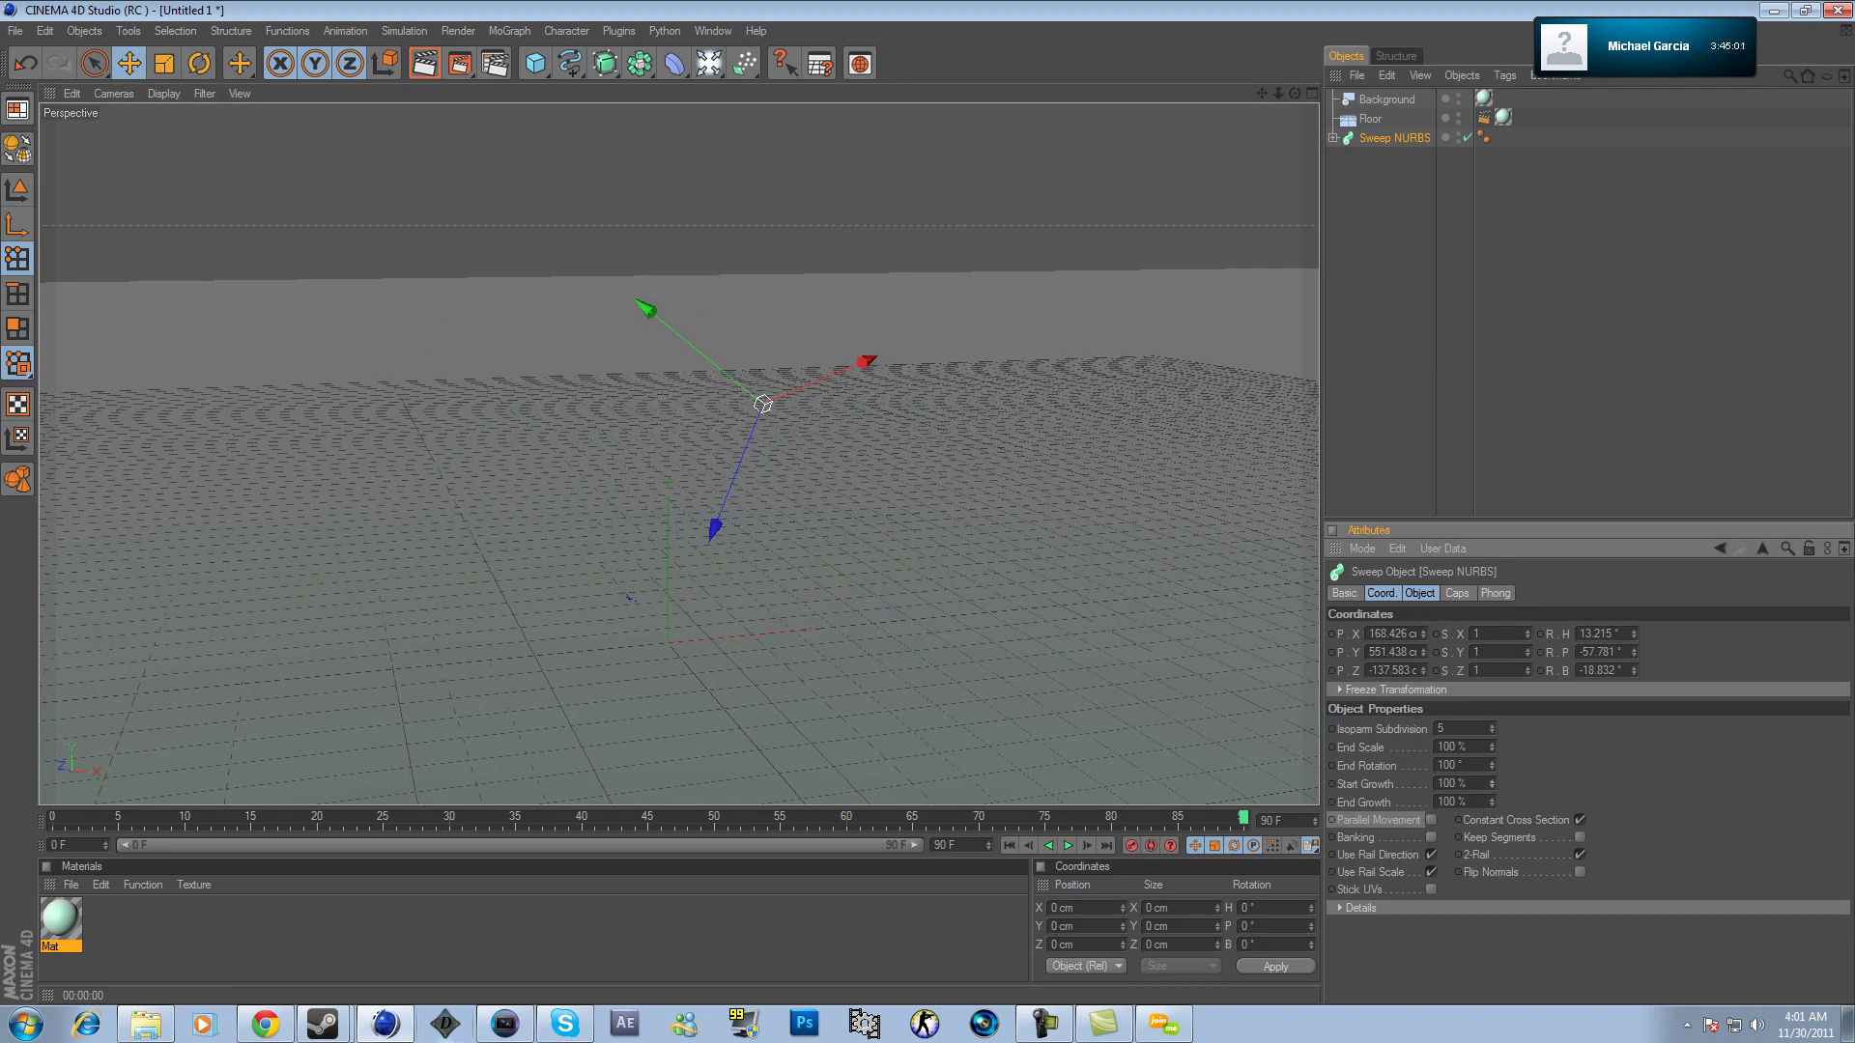
left_click(425, 64)
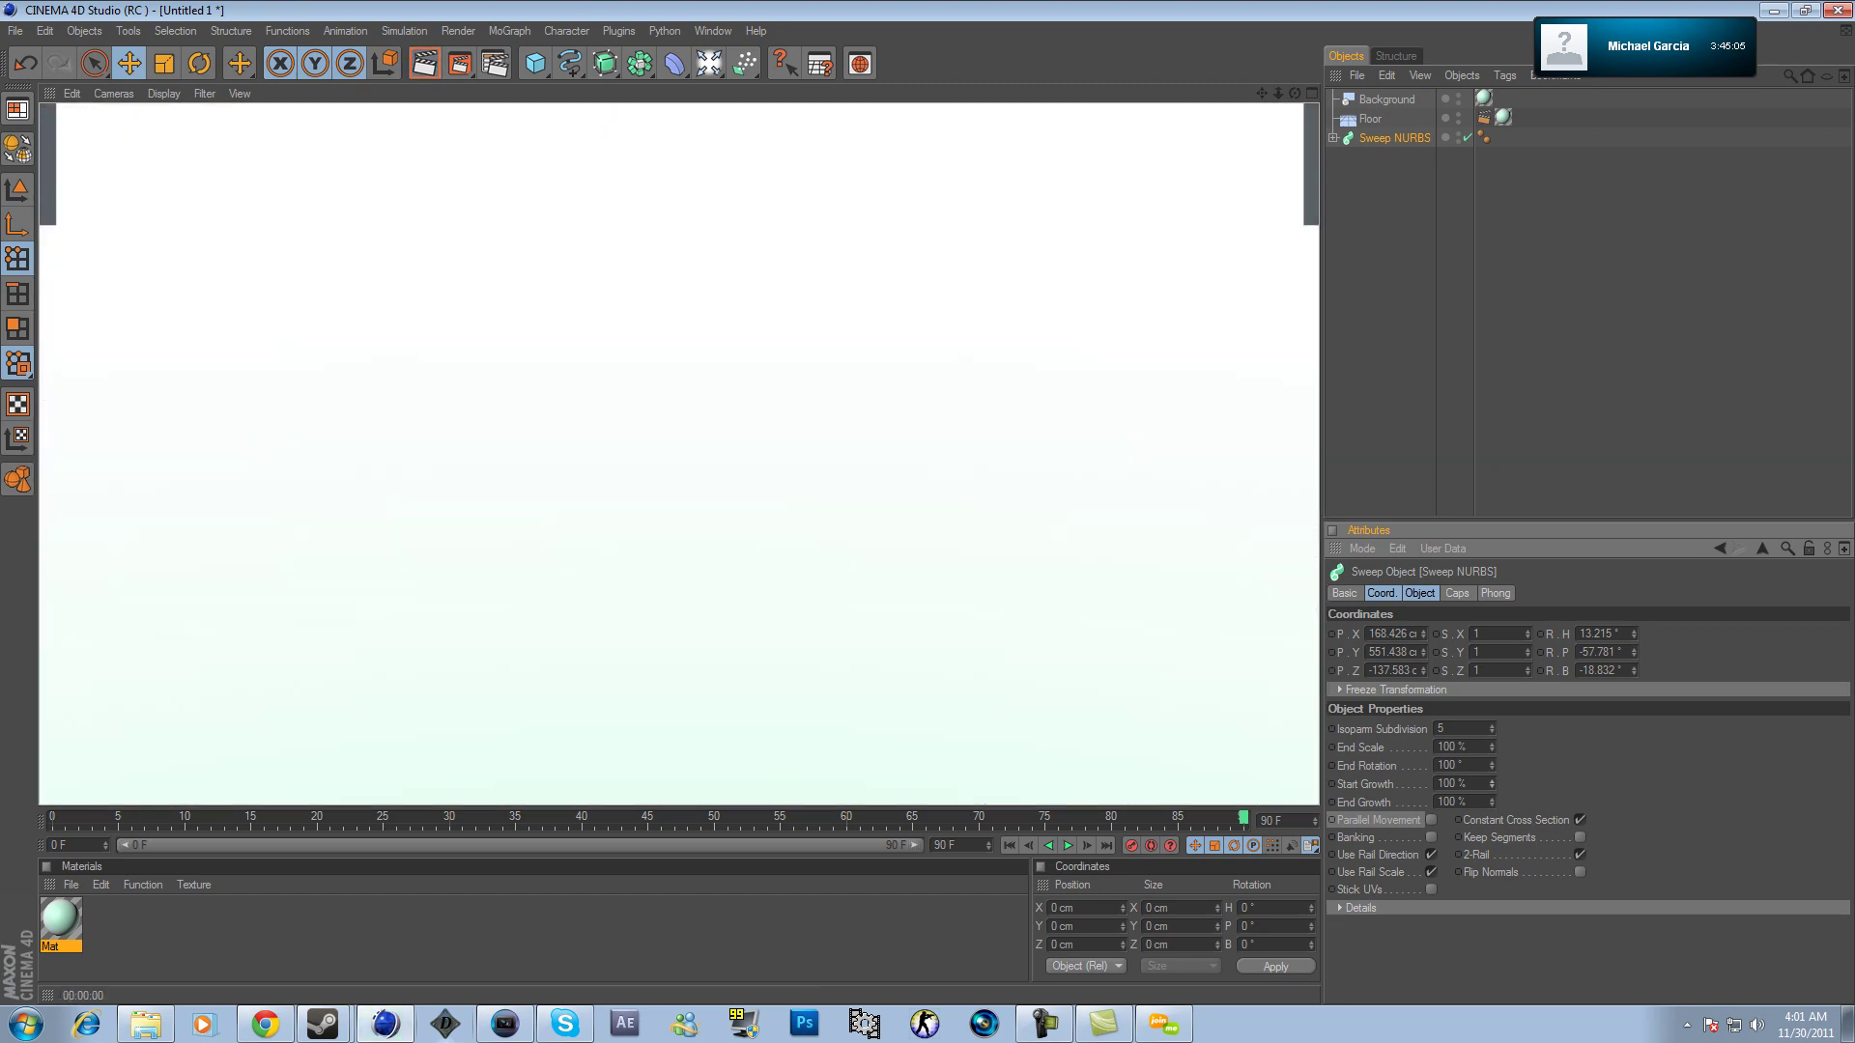
left_click_drag(1491, 784, 1491, 838)
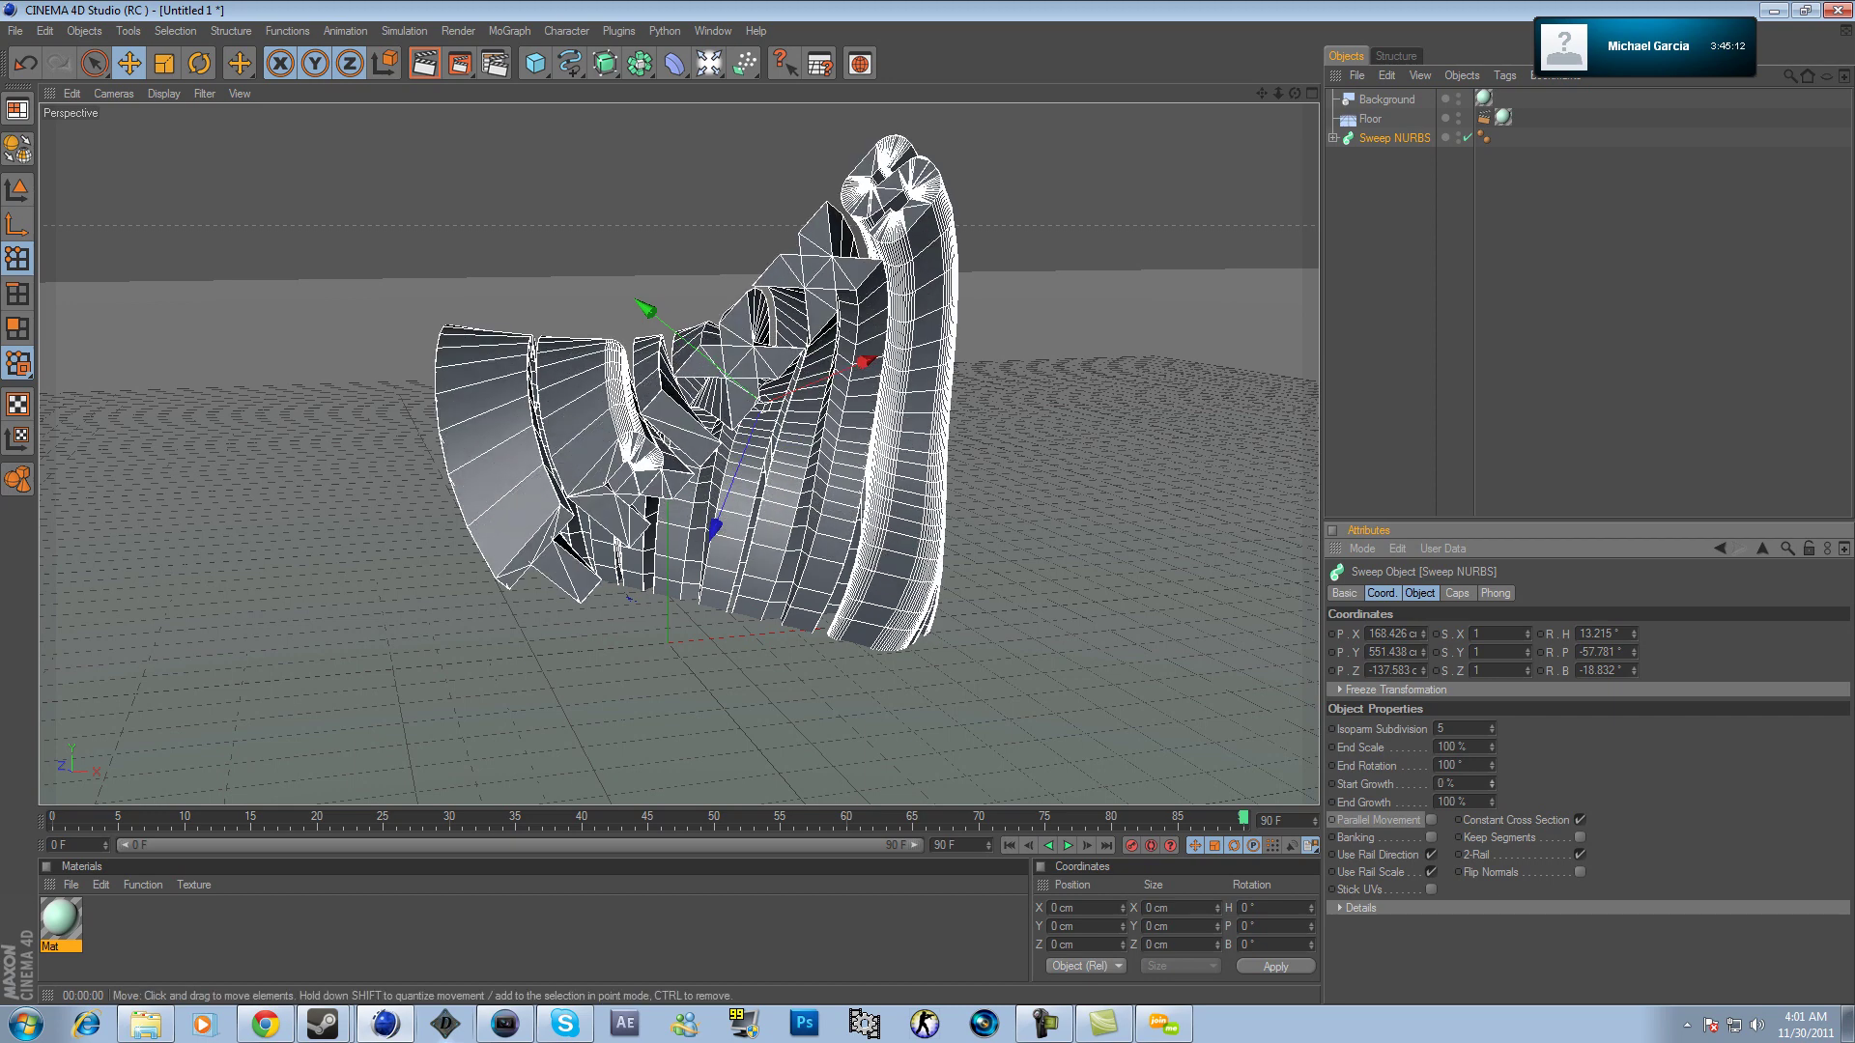
left_click(424, 63)
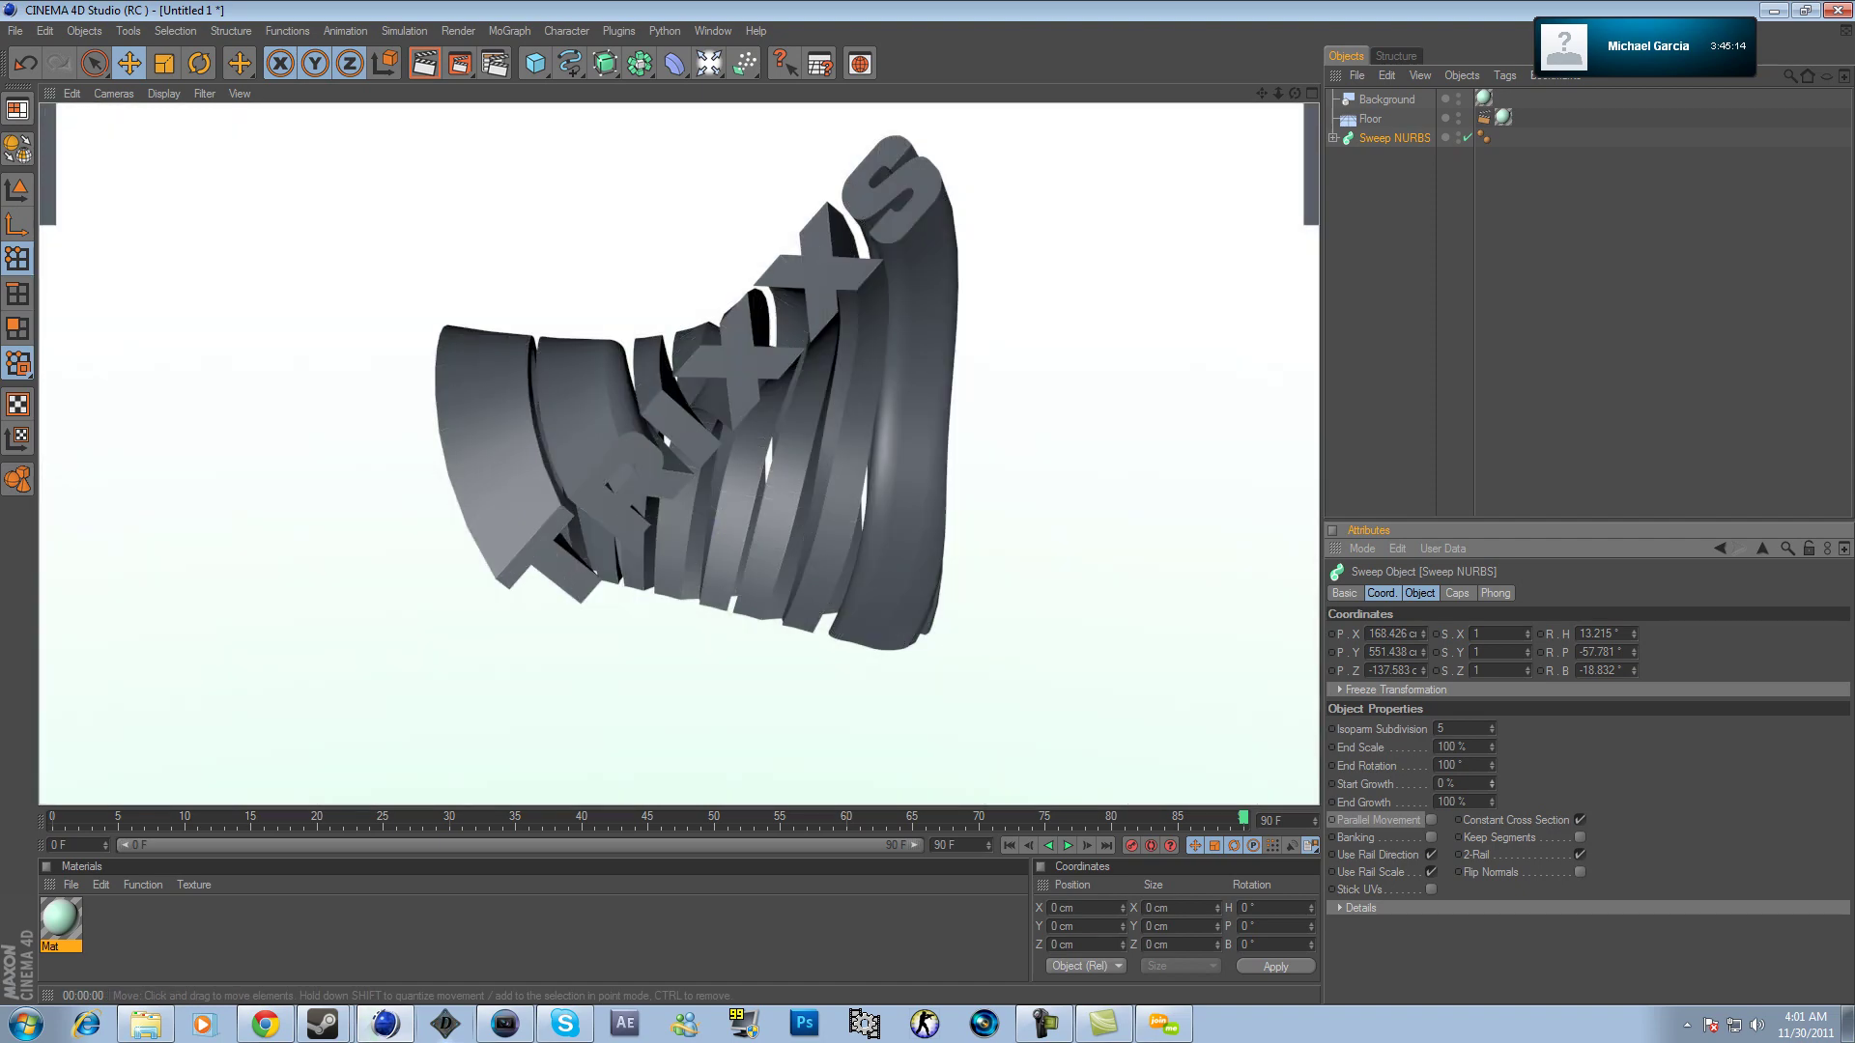
Add a Light and move it to about Y 1812 cm and Z -1849 cm, above and in front of the text.
mouse_move(1295, 94)
left_mouse_down()
mouse_move(1287, 69)
mouse_move(1298, 97)
left_mouse_up()
left_click_drag(709, 64, 753, 84)
left_click_drag(674, 633, 675, 126)
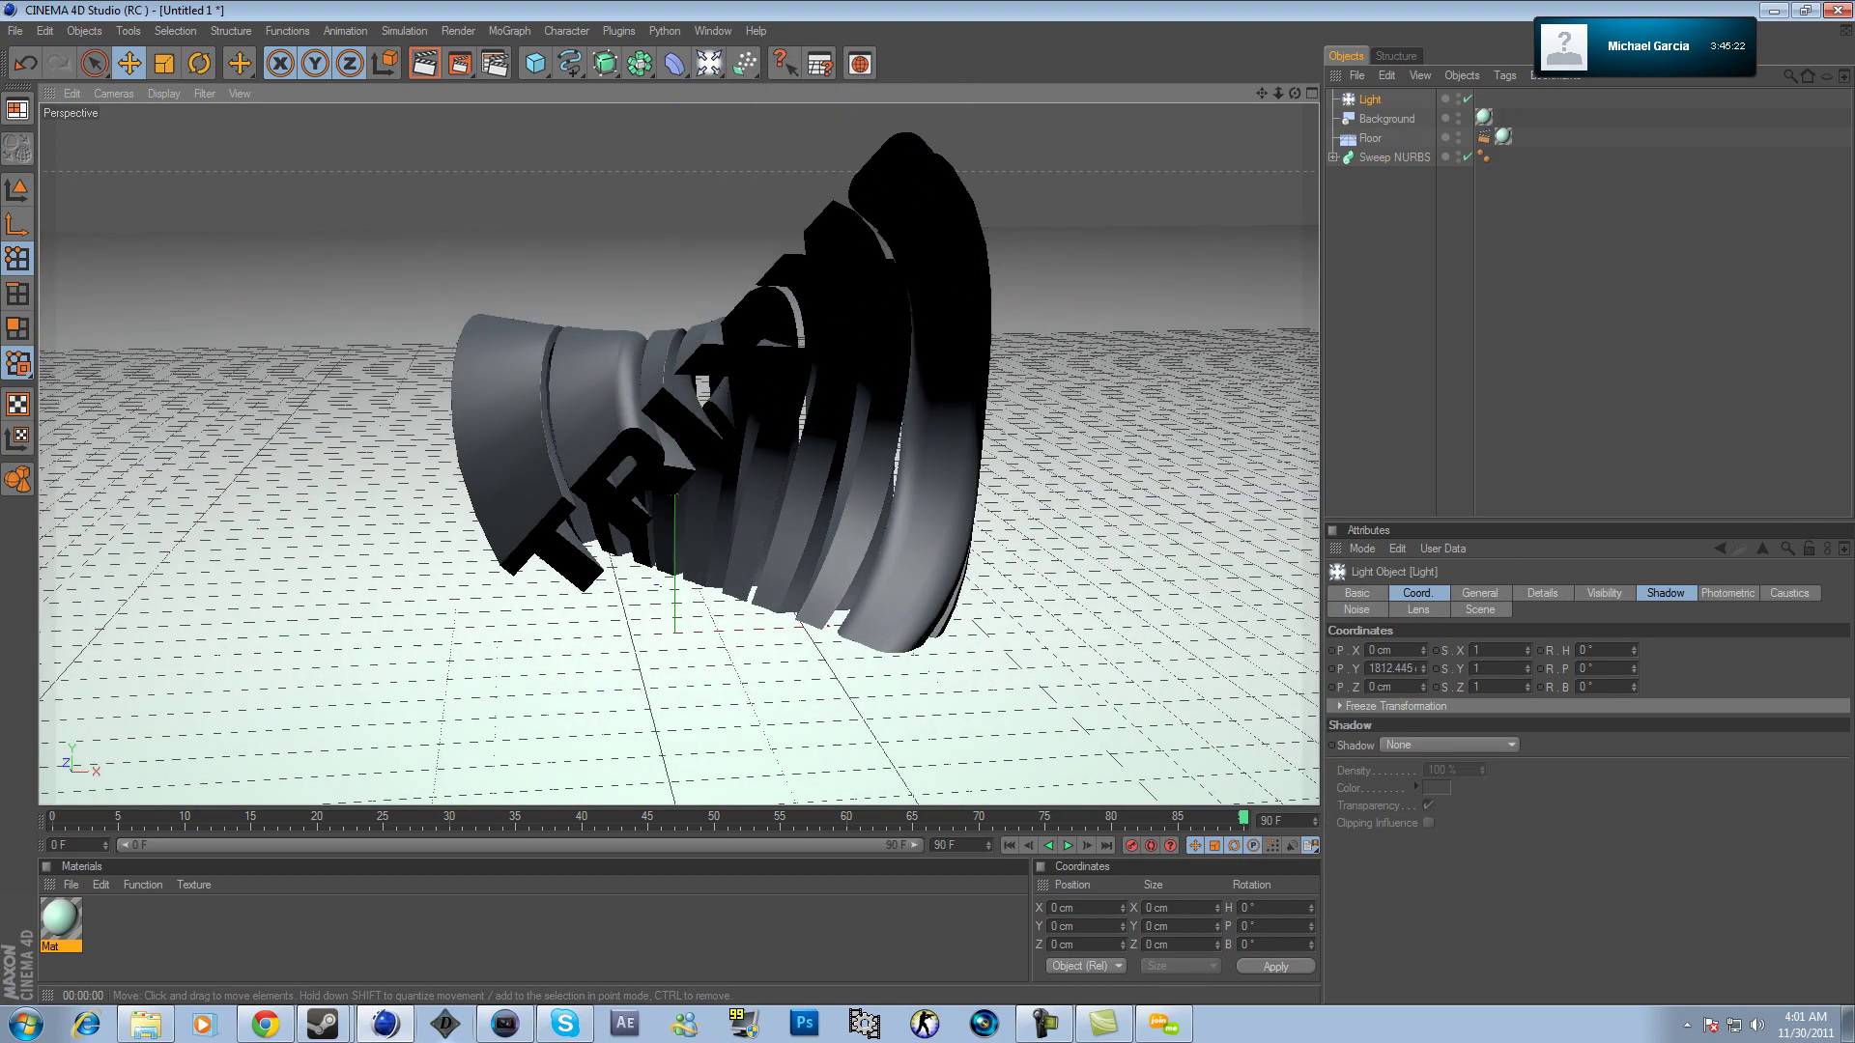
left_click_drag(1278, 94, 1178, 106)
left_click_drag(1294, 93, 1213, 135)
left_click_drag(744, 194, 586, 258)
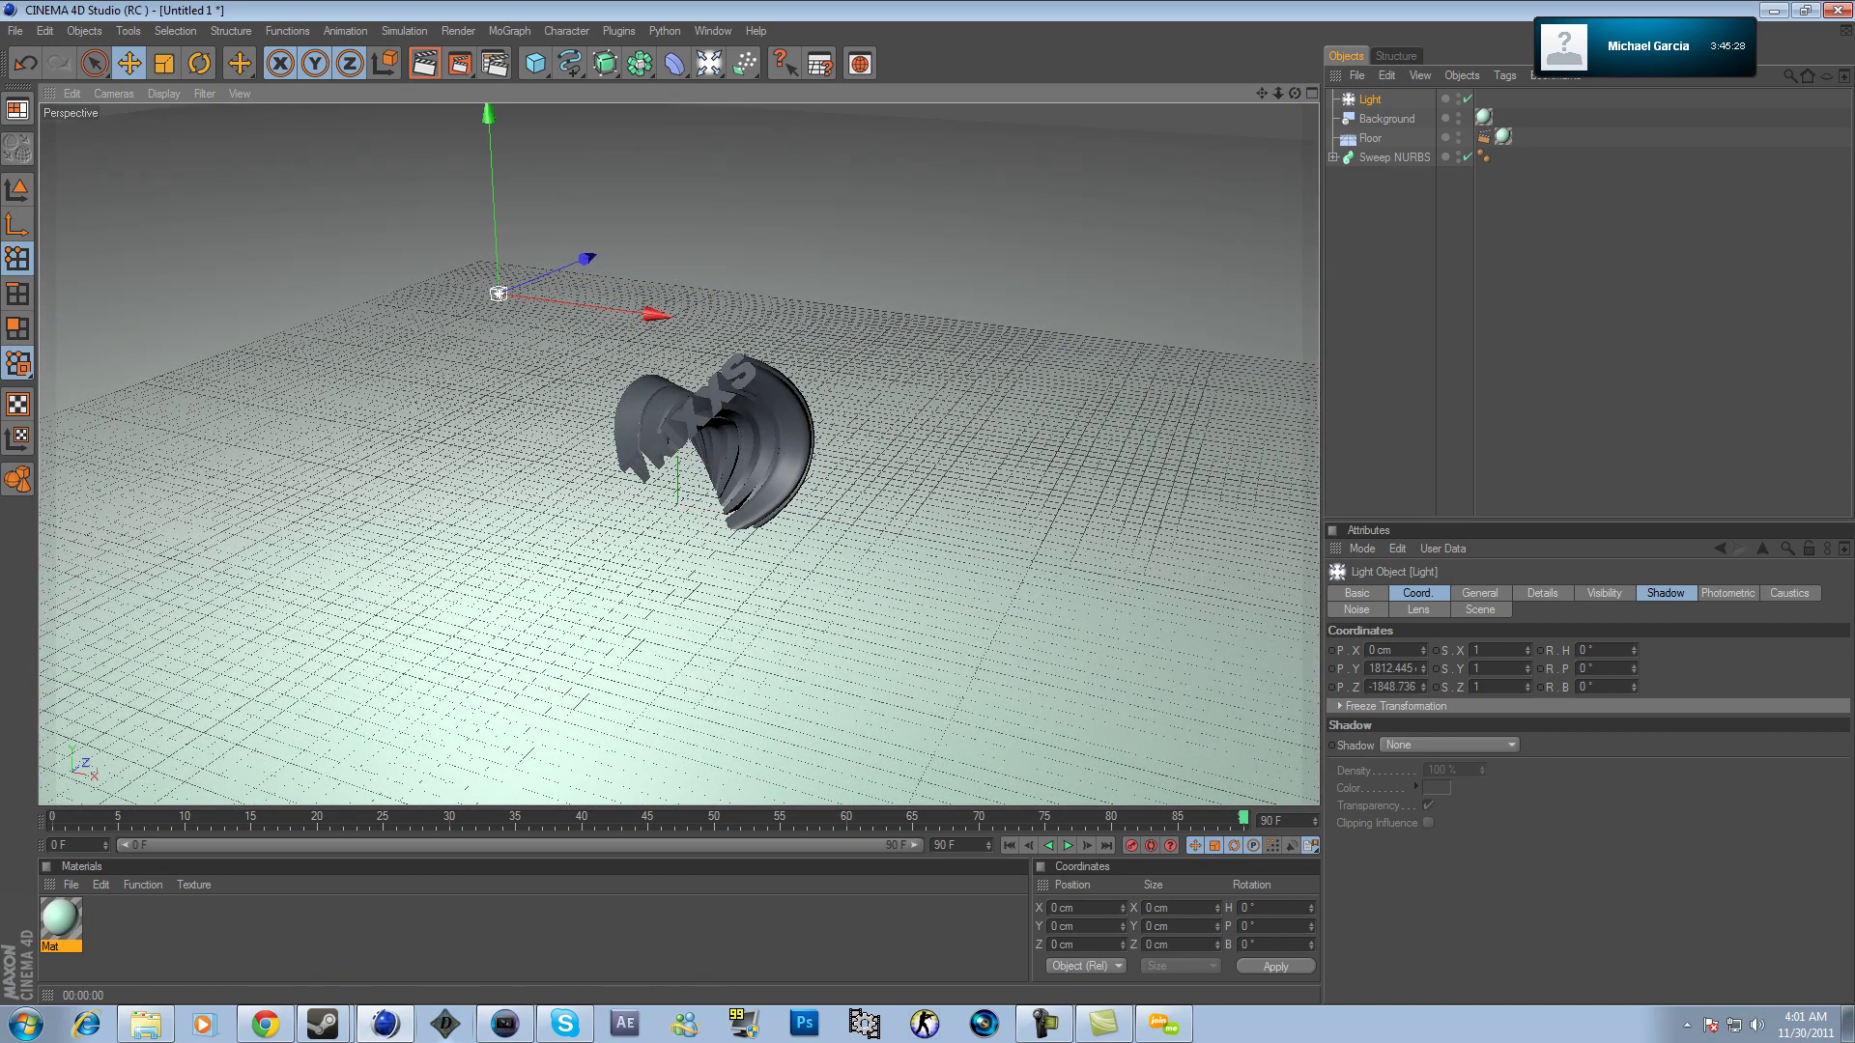
Set the Light's shadow to Shadow Maps (Soft).
left_click(1665, 593)
left_click(1449, 651)
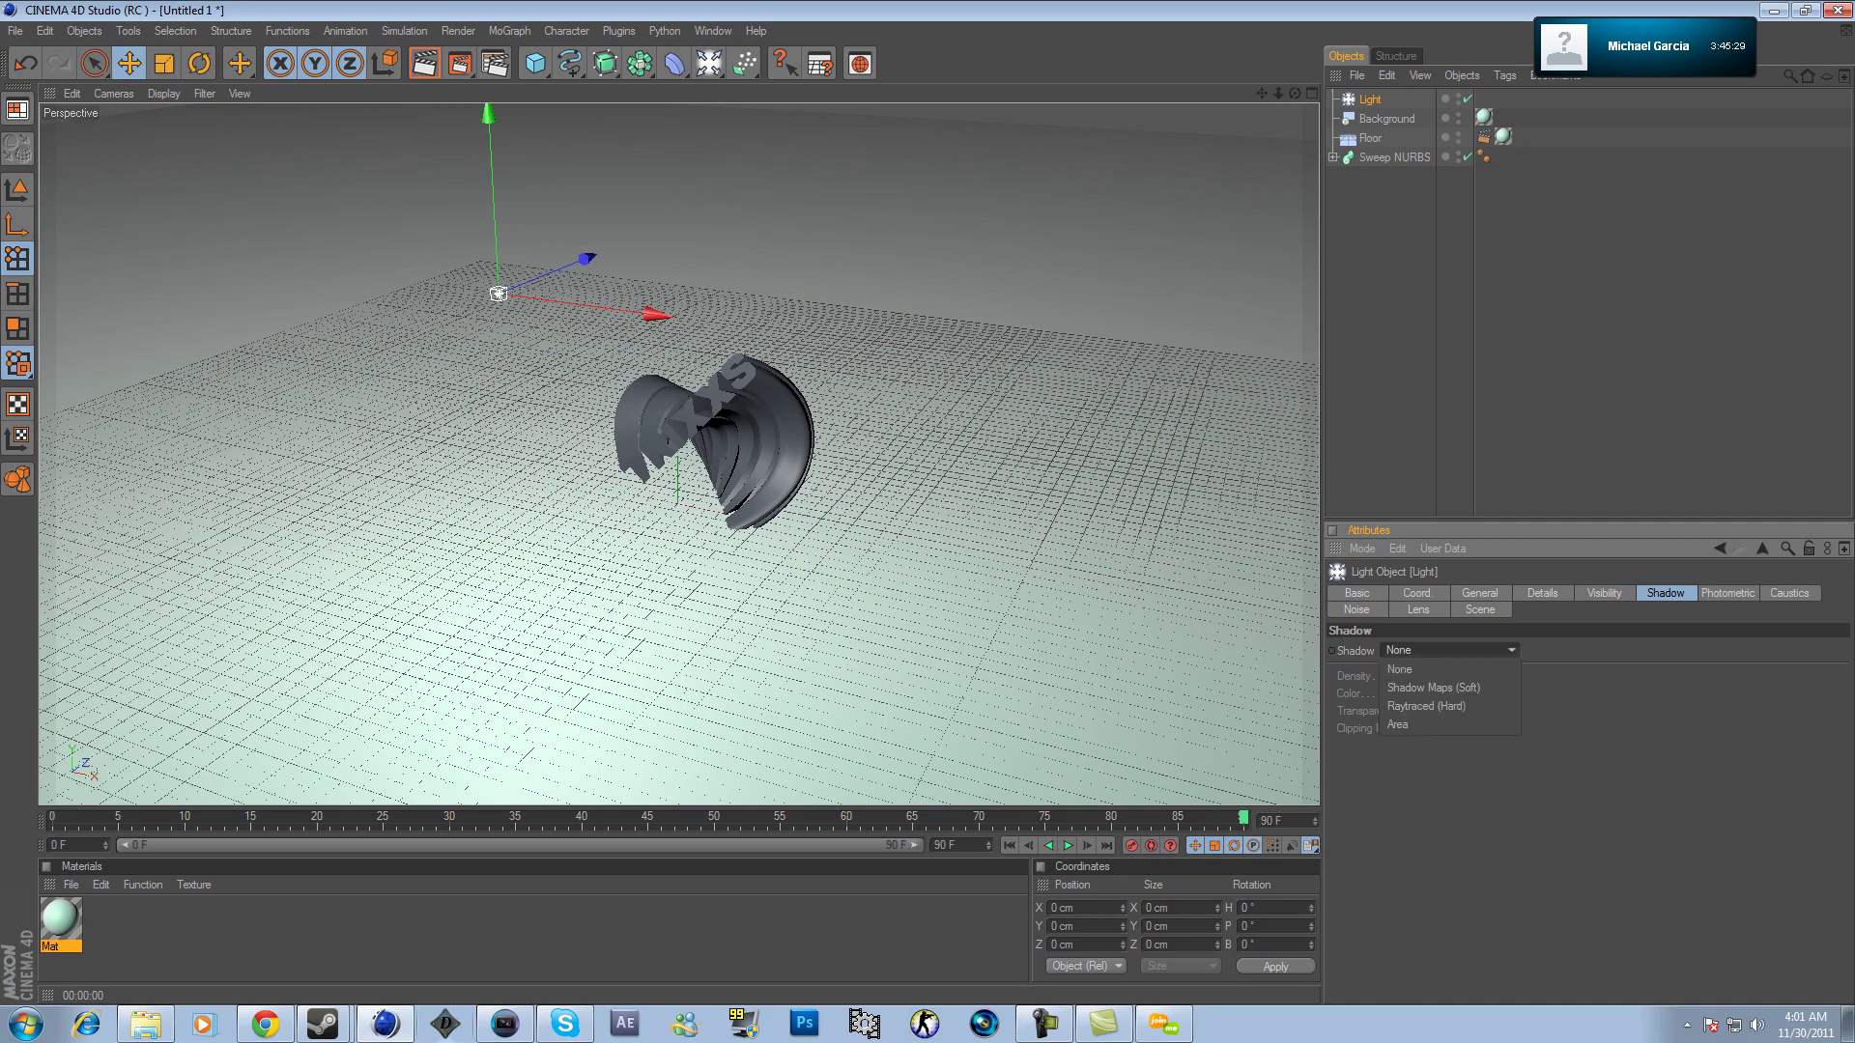
left_click(1432, 687)
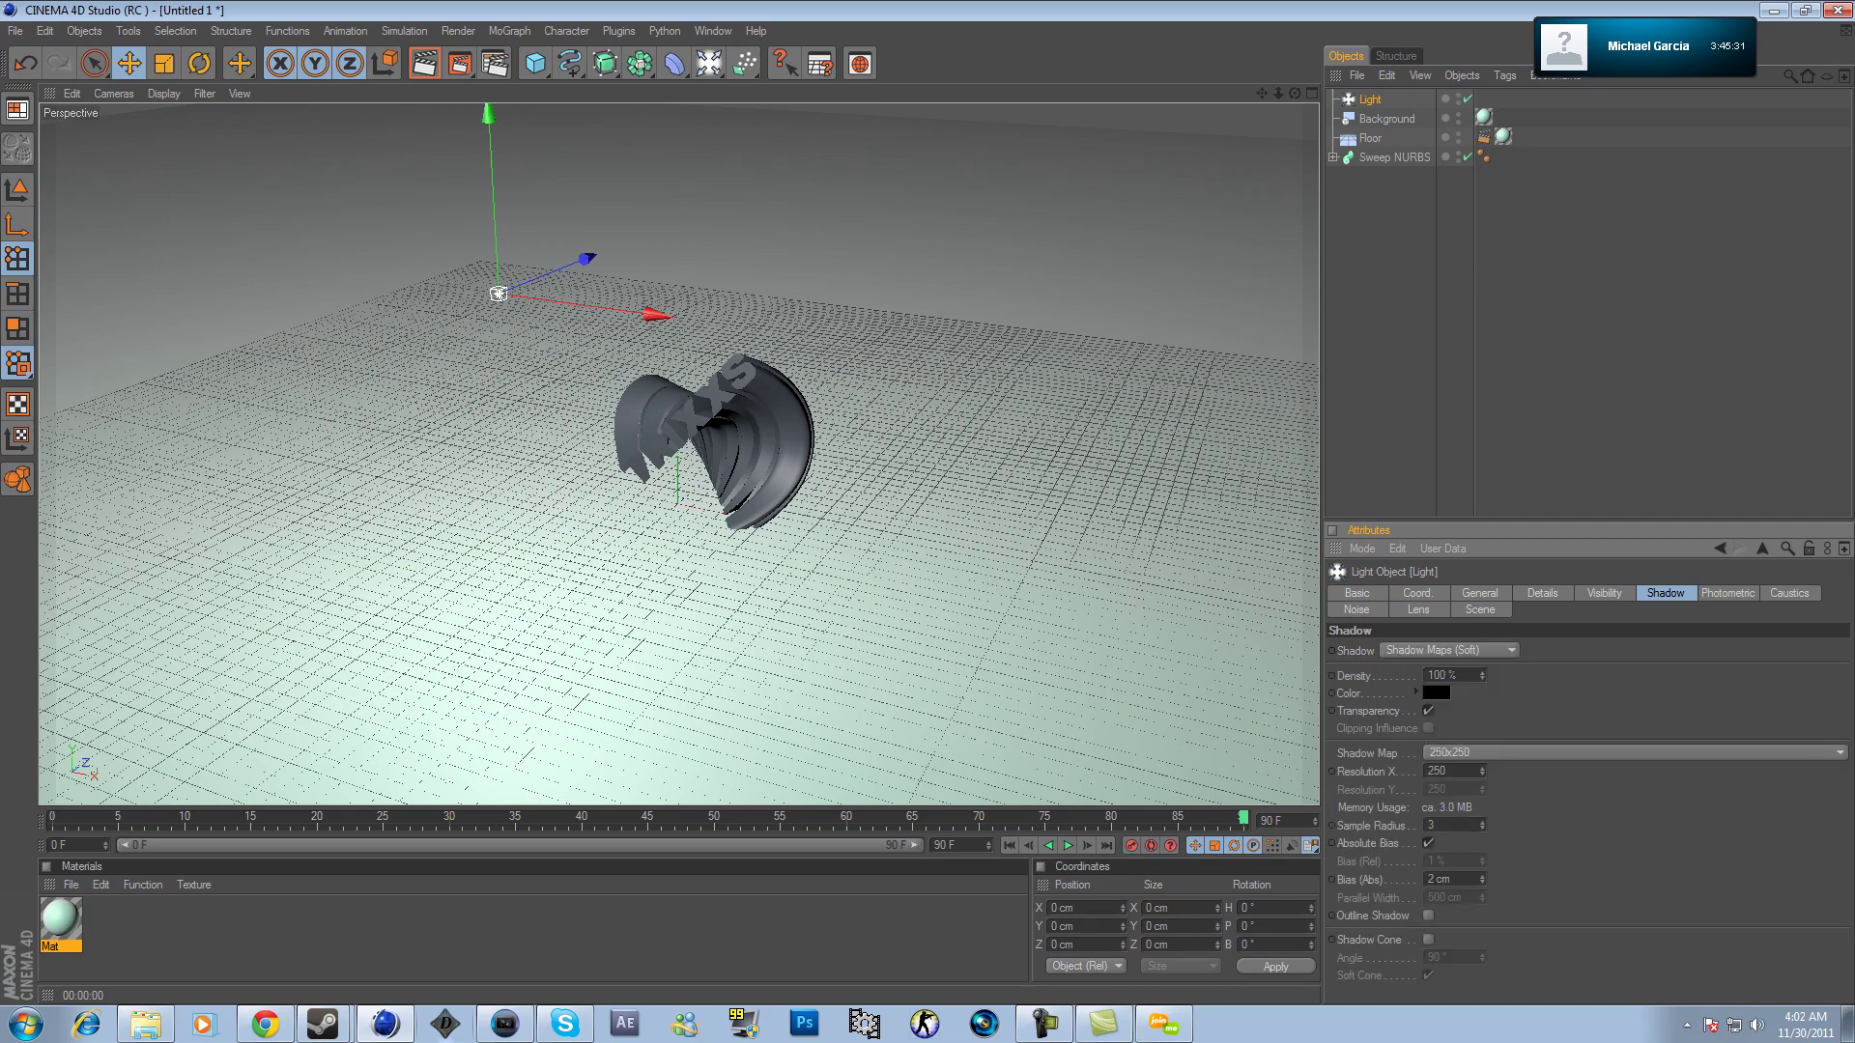
Change the Light's type to Area and render the active view from closer to the text.
left_click_drag(1278, 94, 1391, 94)
left_click_drag(1261, 94, 1312, 93)
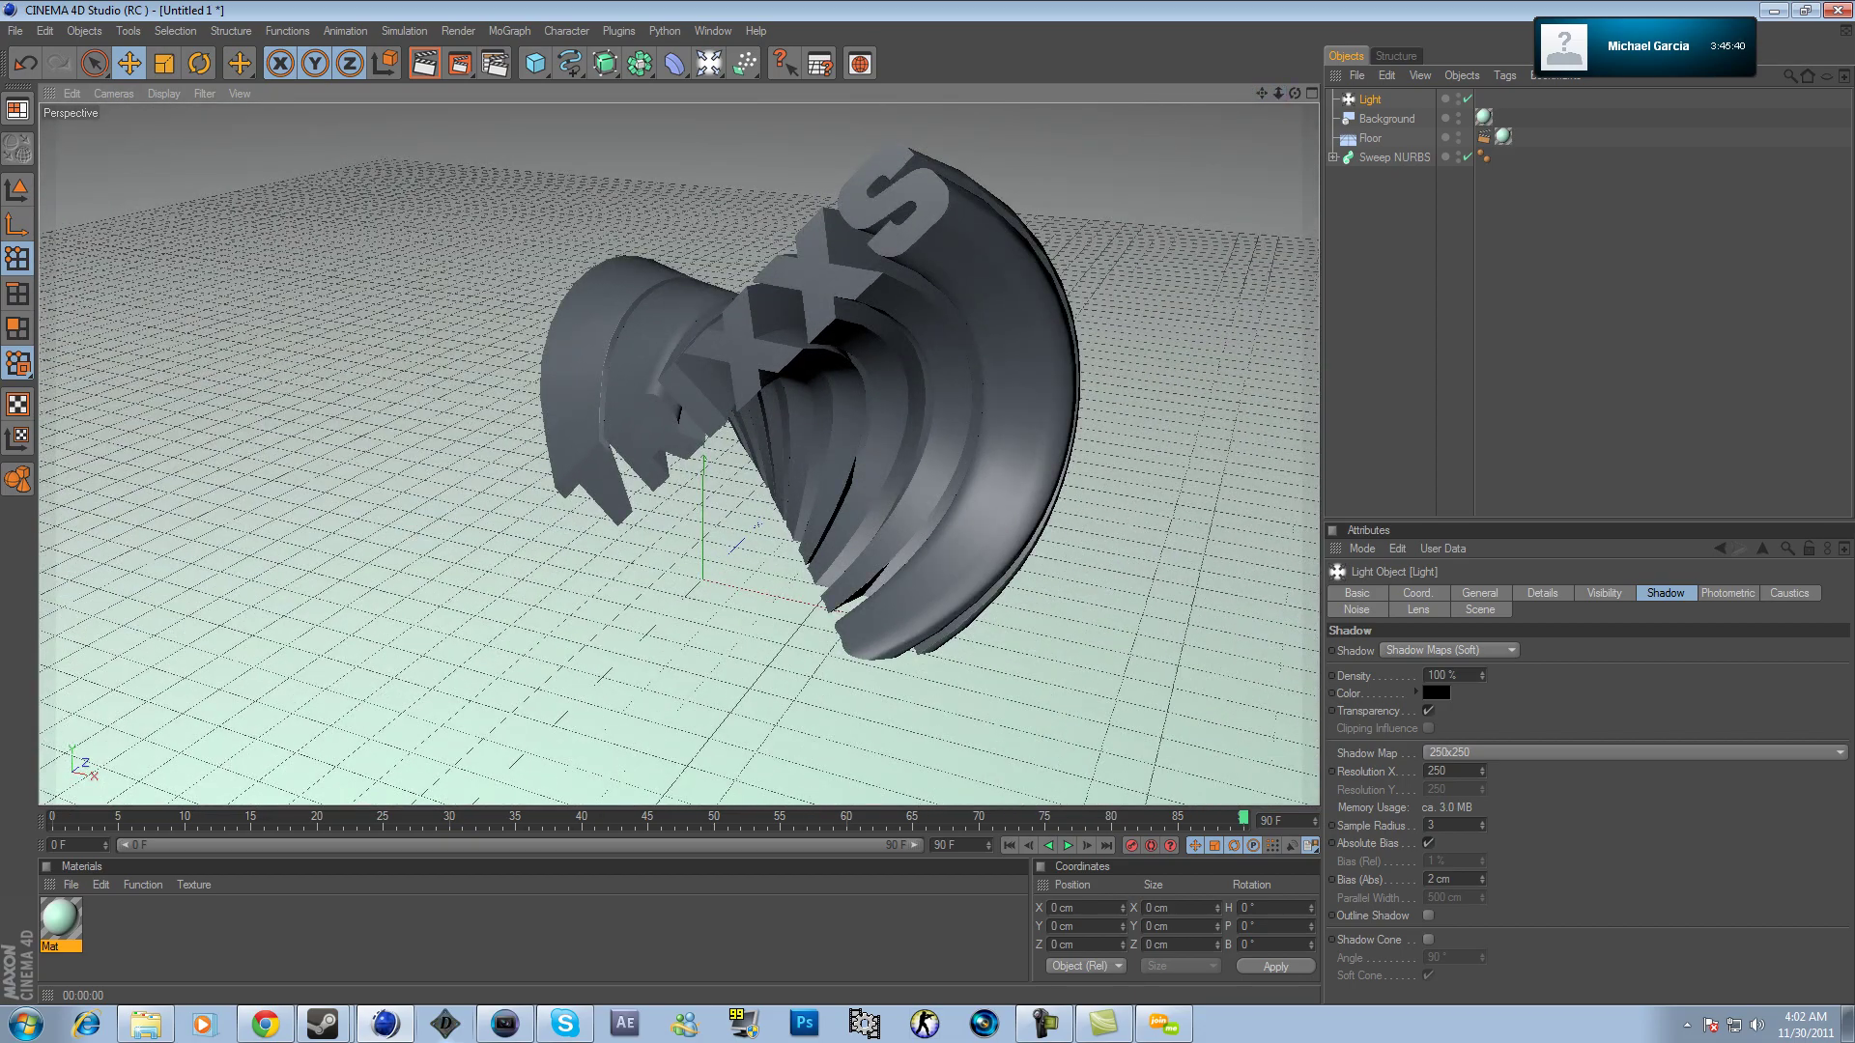
left_click(1479, 593)
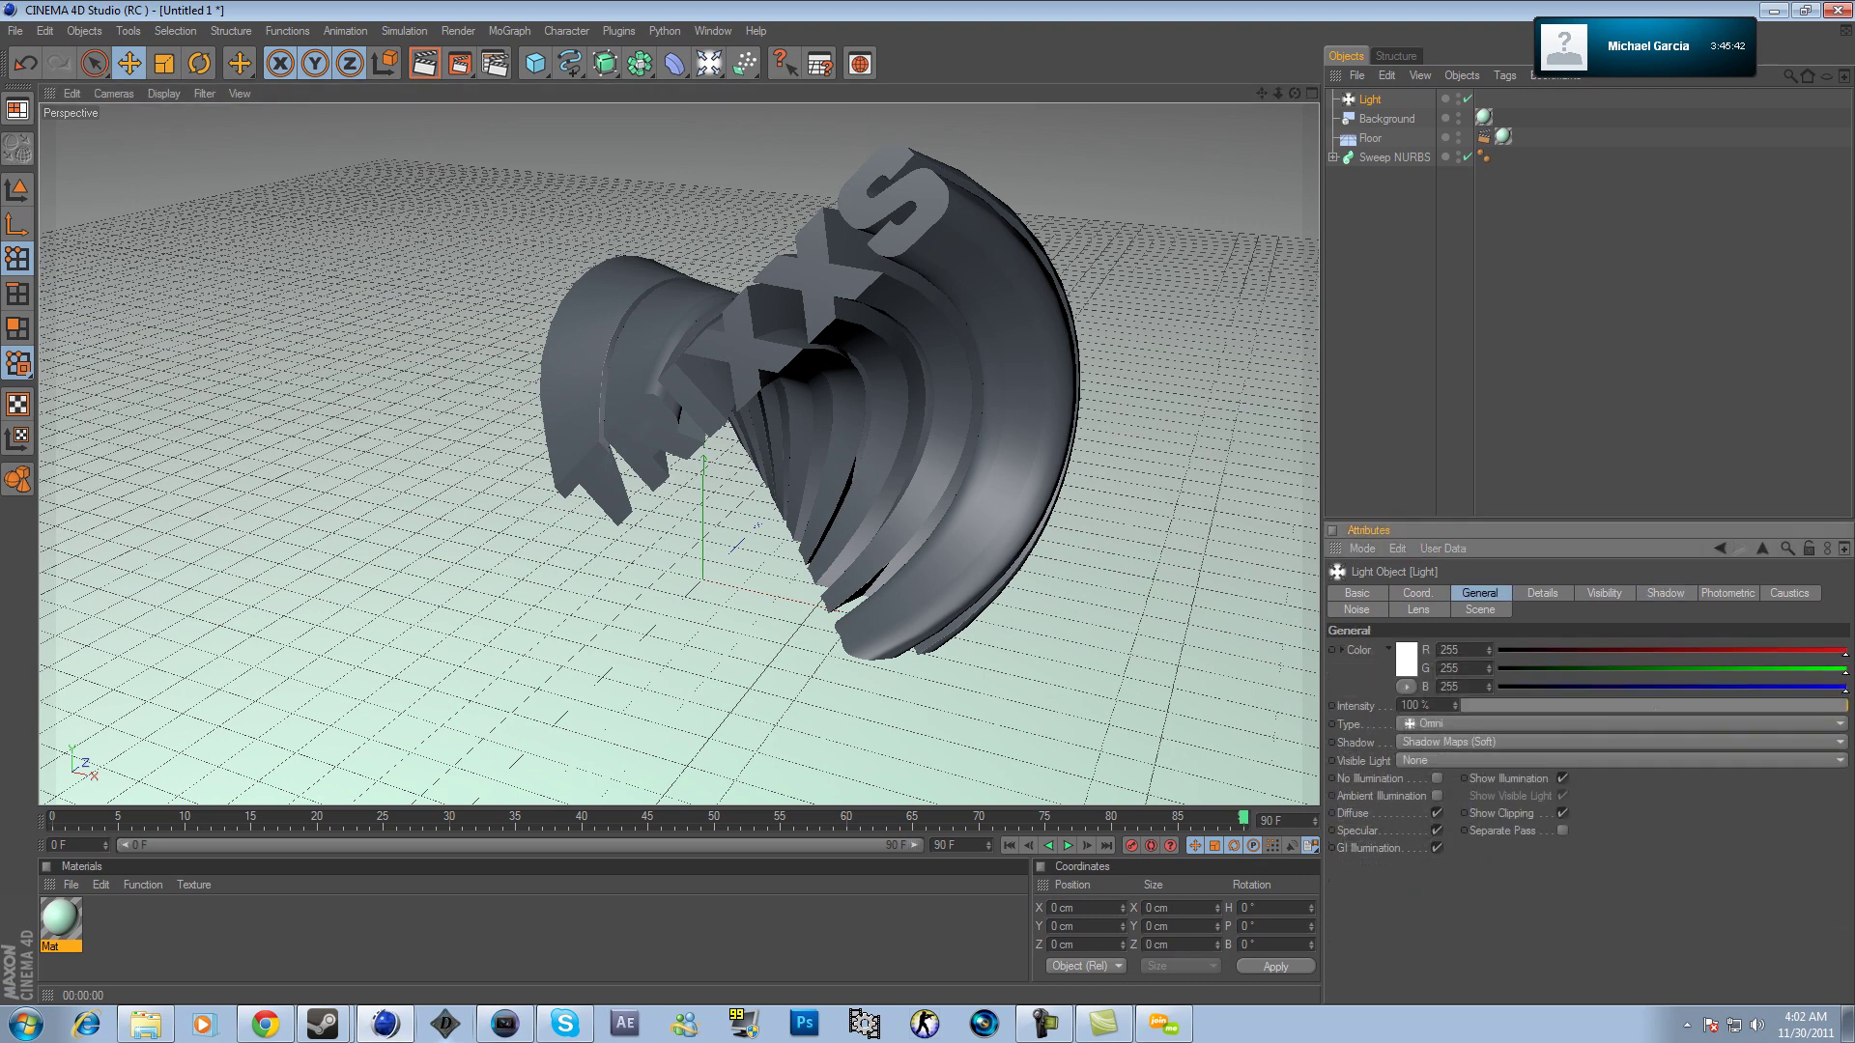
left_click(1507, 723)
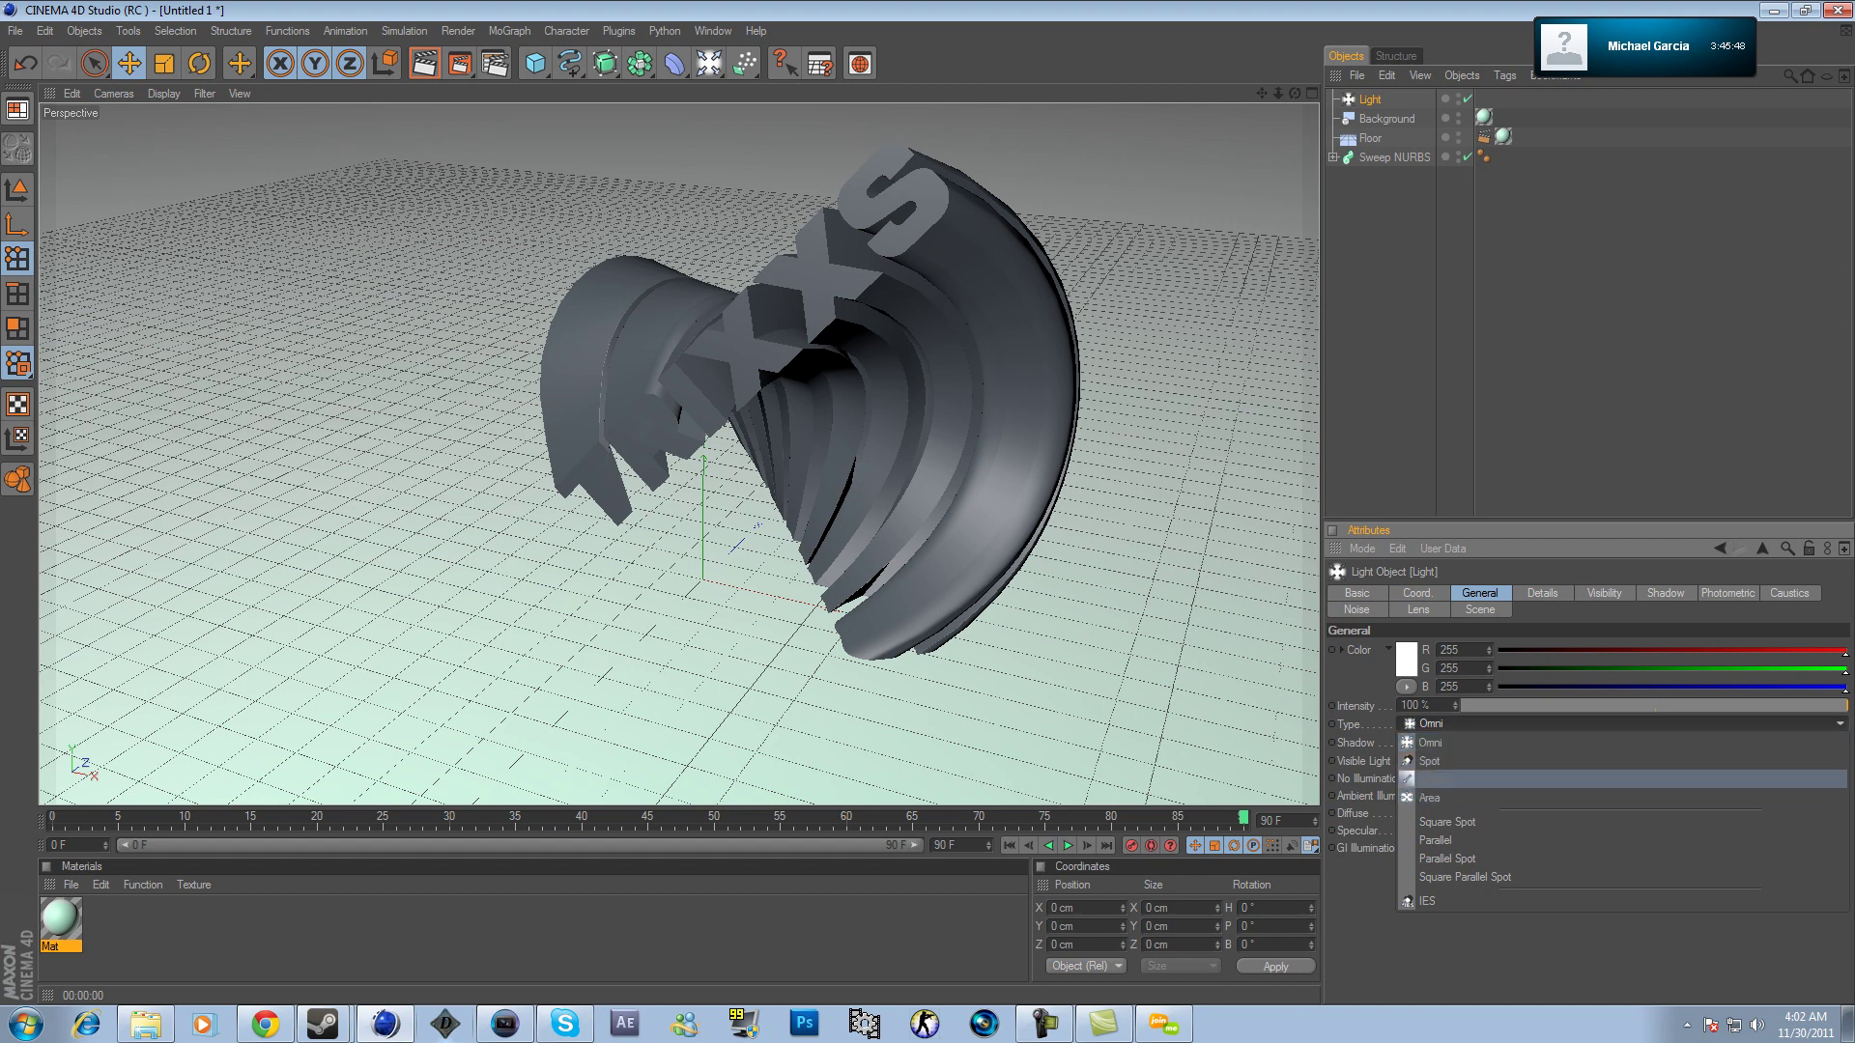
left_click(1430, 798)
left_click(424, 63)
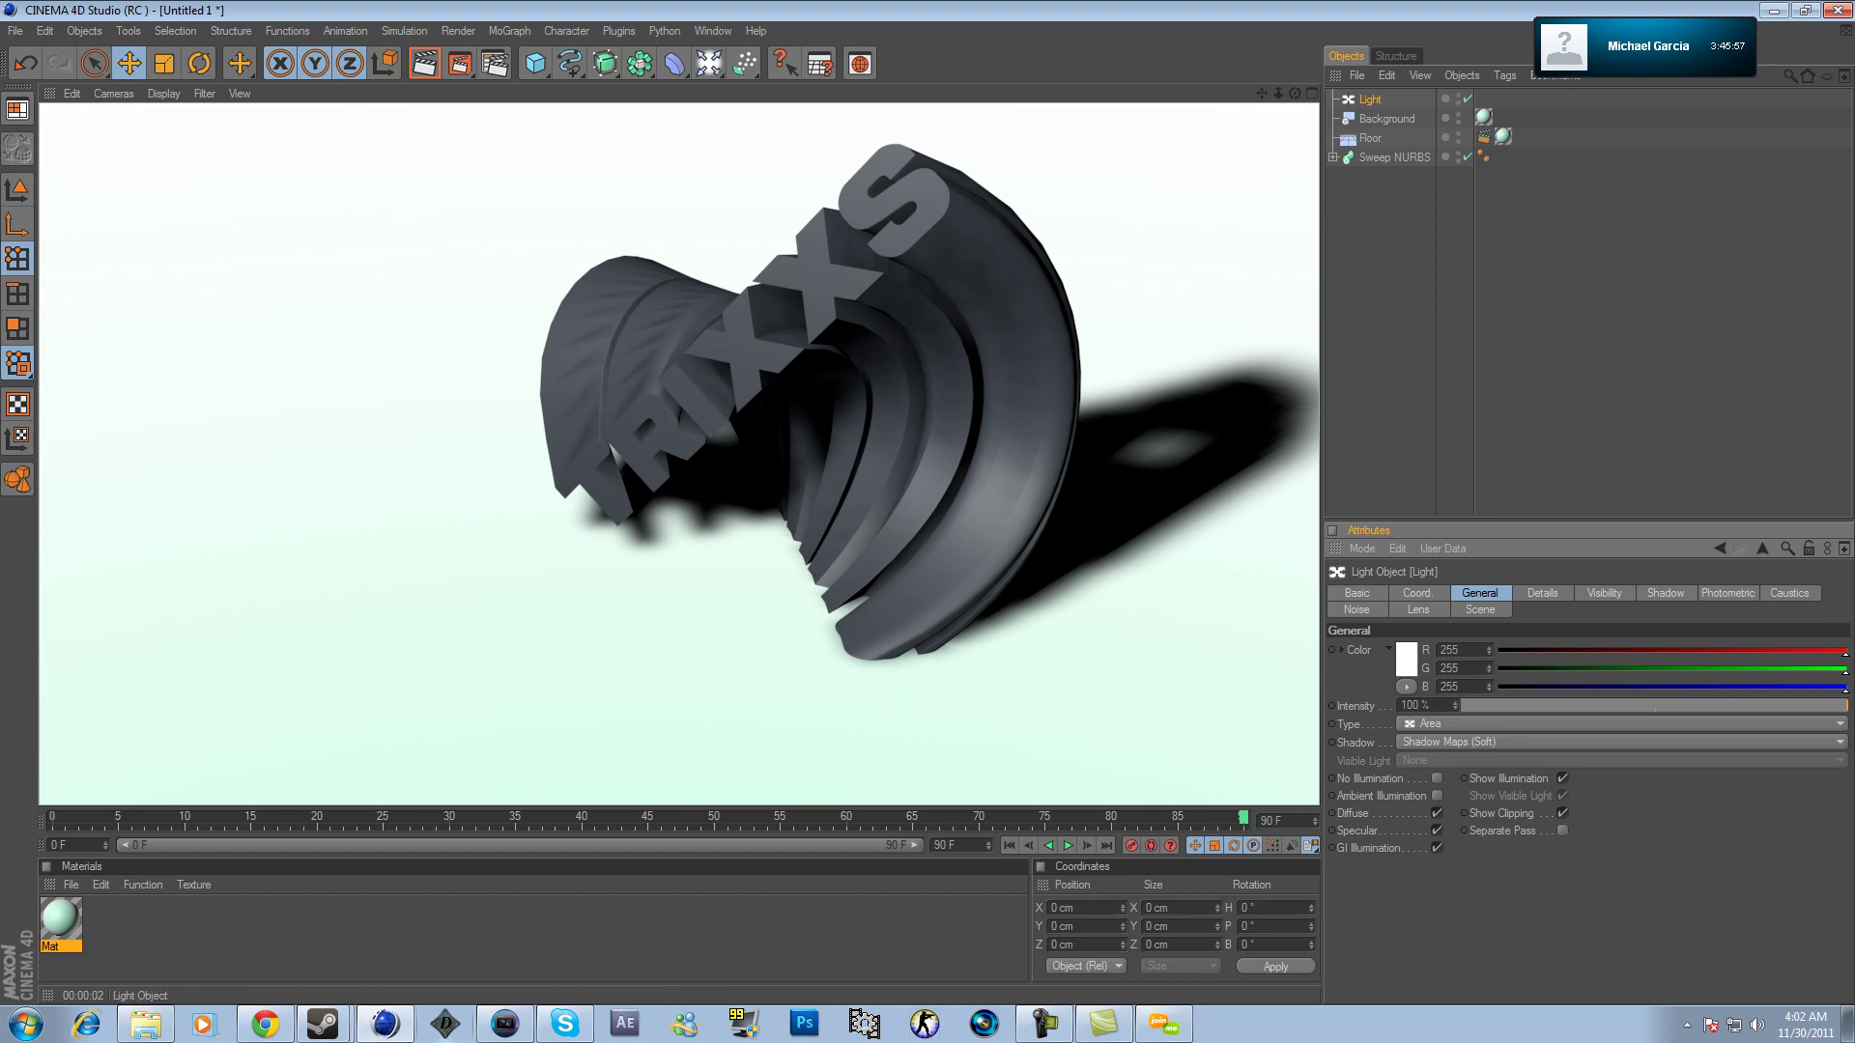
Select the Sweep NURBS and turn on Automatic Keyframing.
left_click(1369, 100)
left_click(1385, 119)
left_click(1369, 138)
left_click(1394, 158)
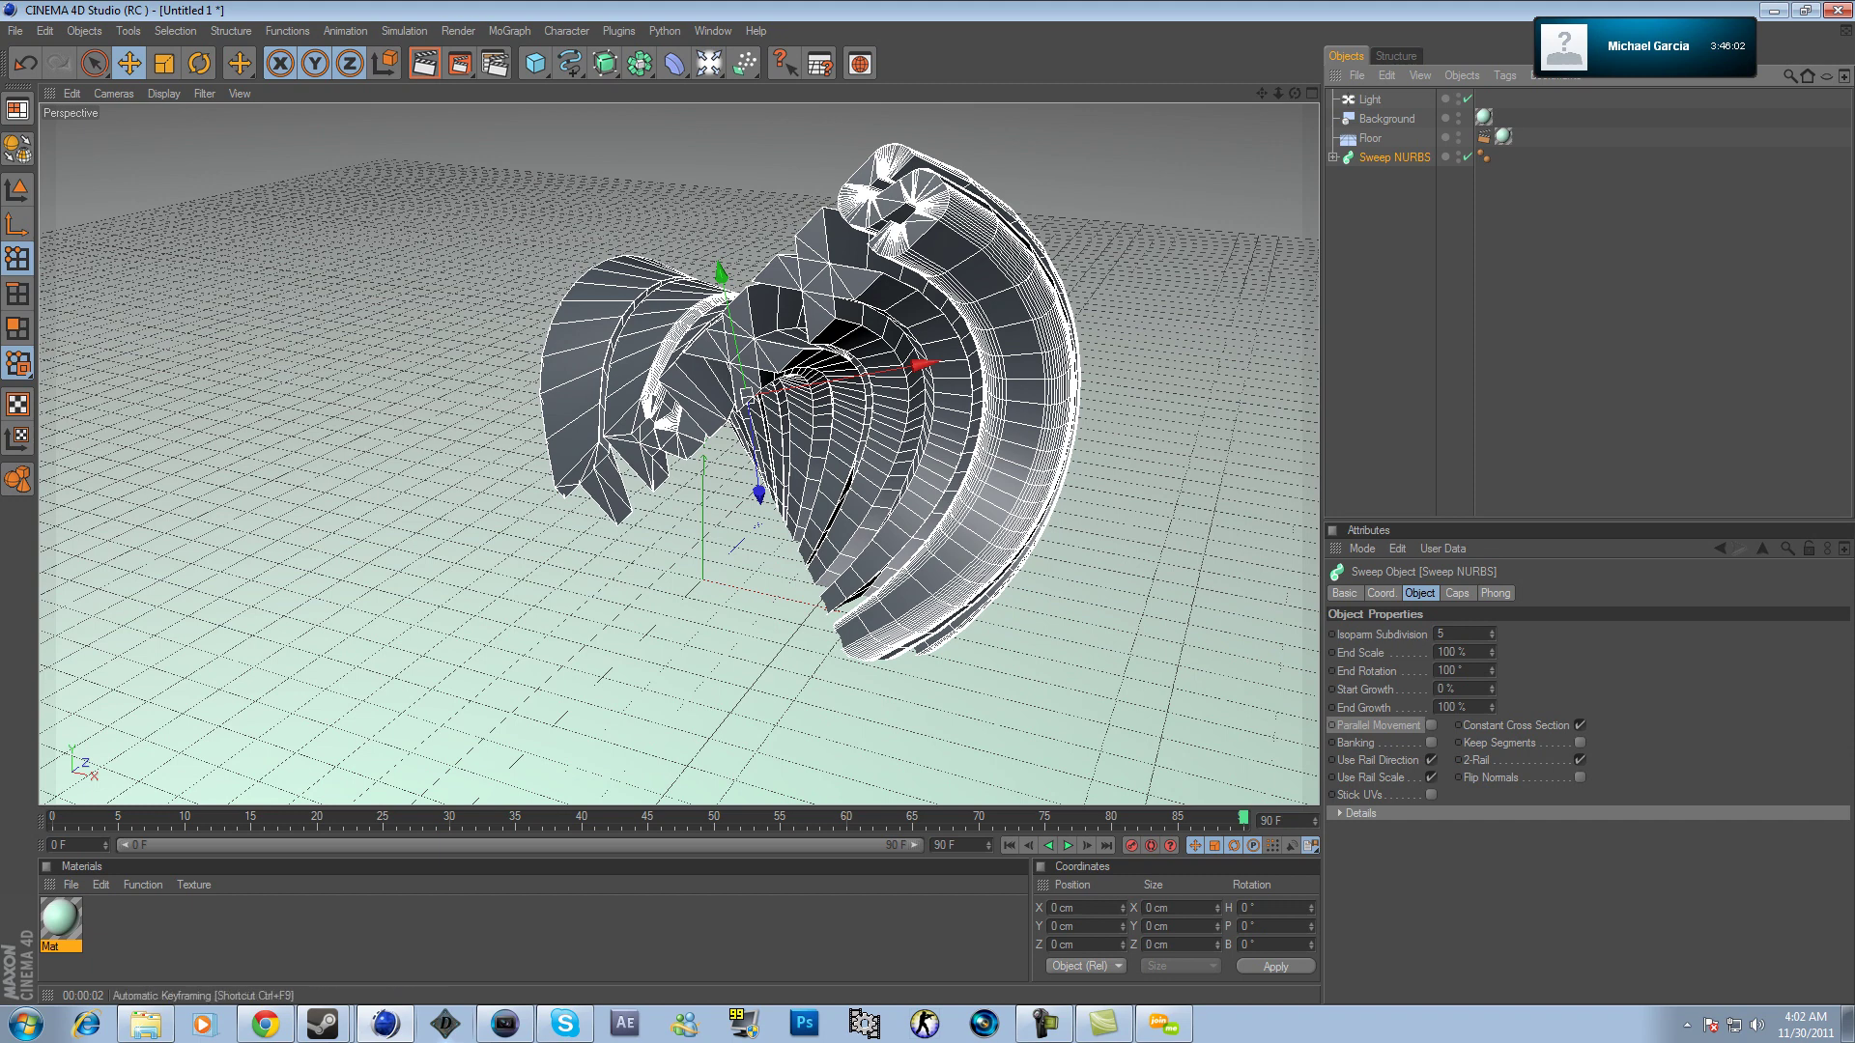
left_click(1150, 845)
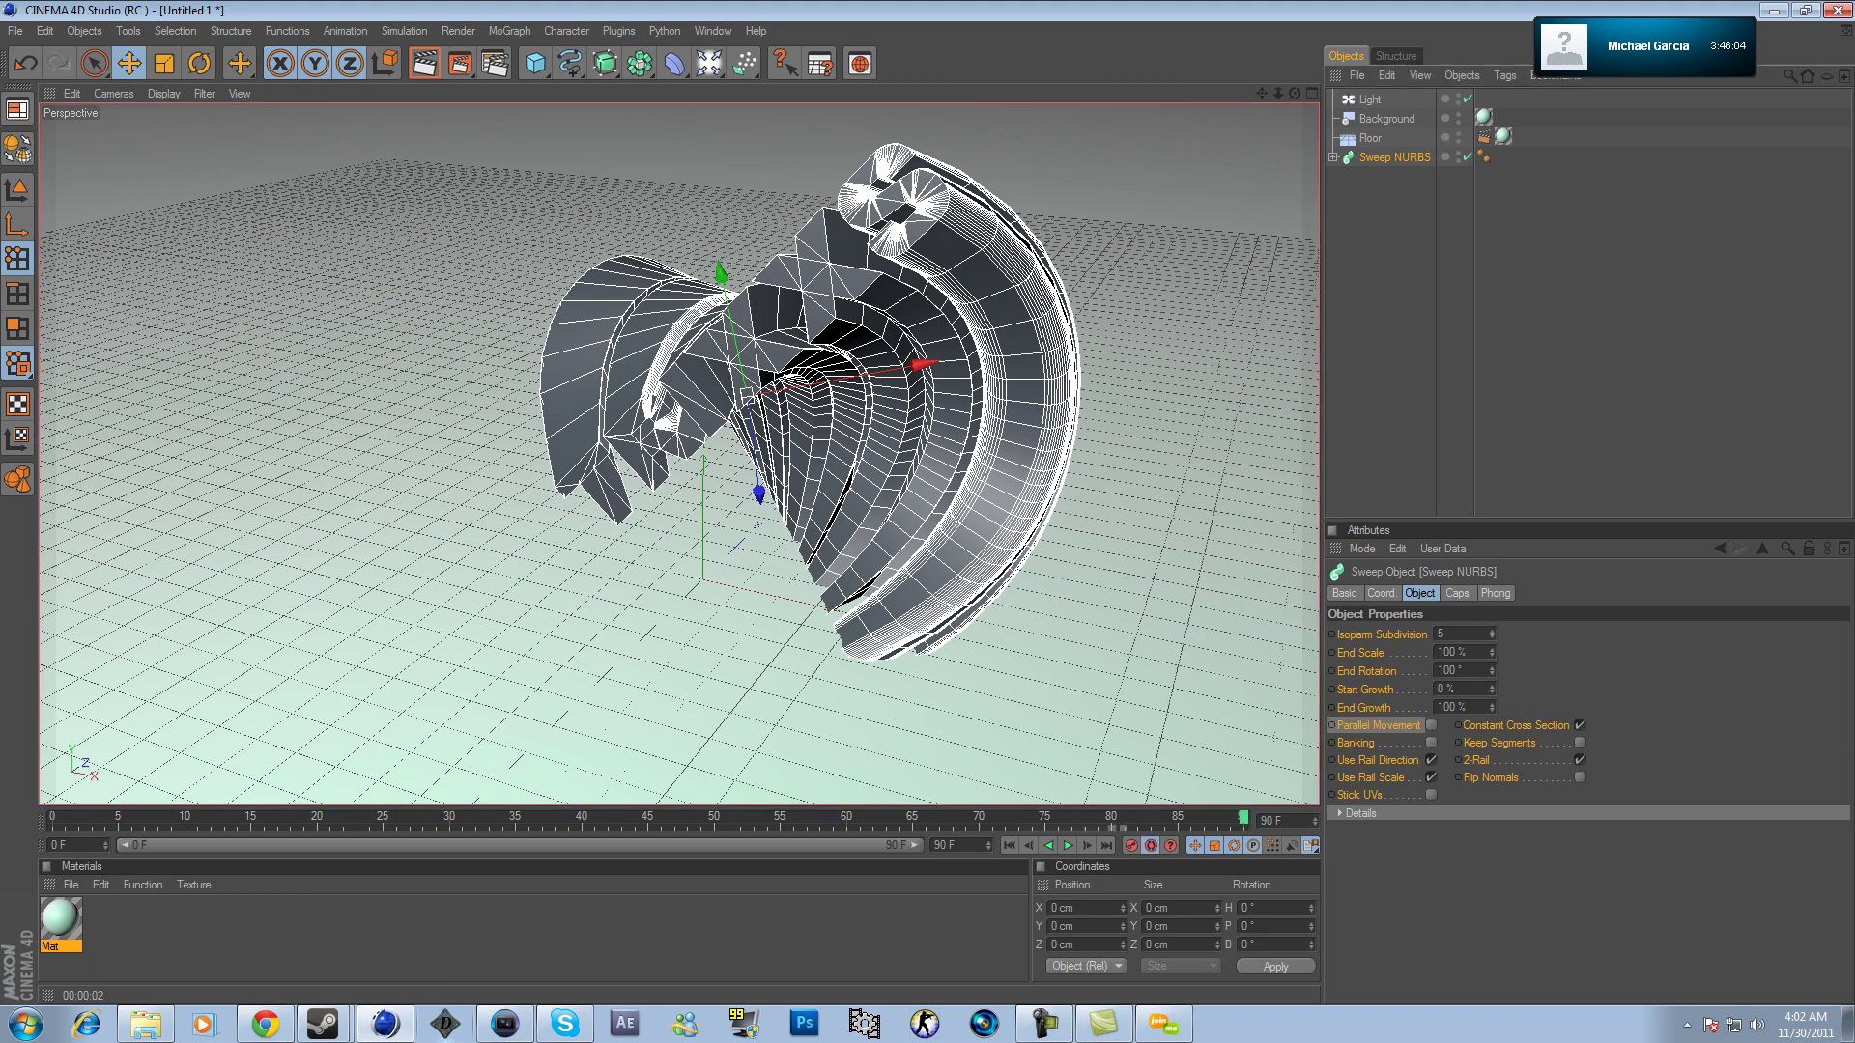
Go to frame 0 and set the Sweep NURBS Start Growth to 100%.
key("shift+f")
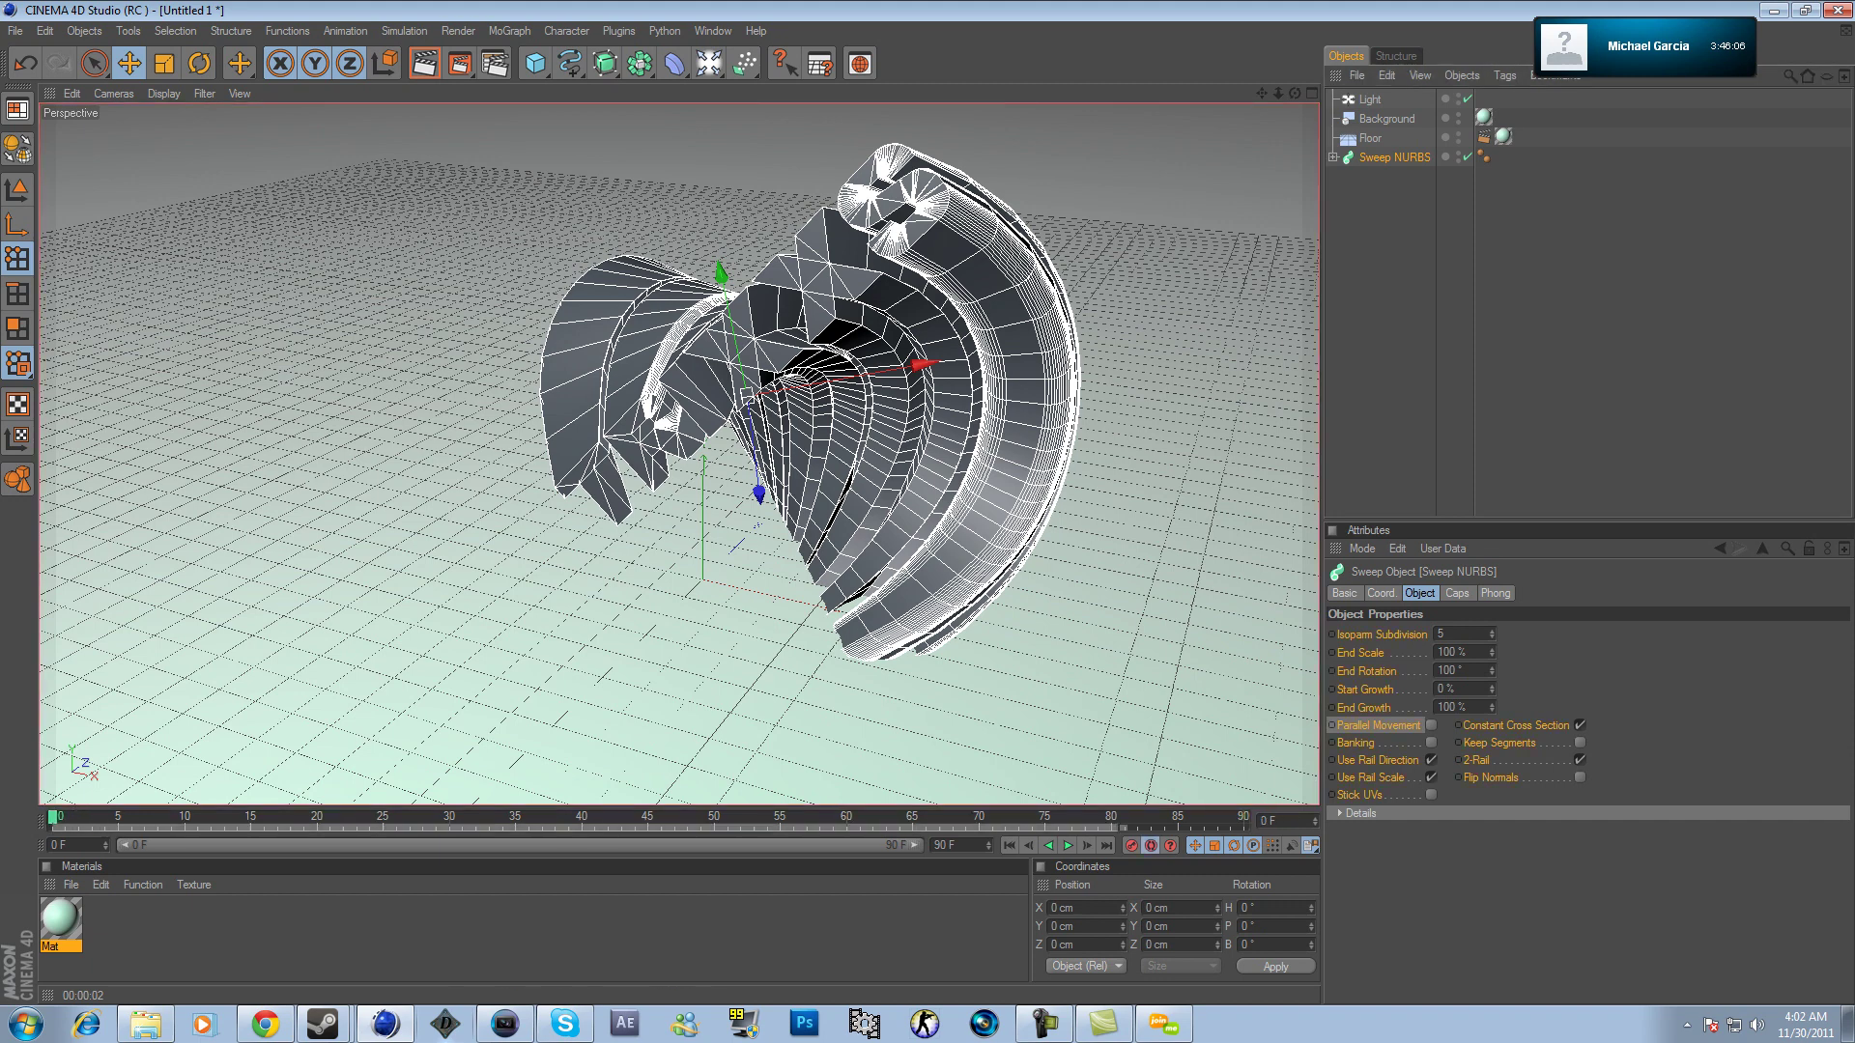
double_click(1446, 689)
type("10")
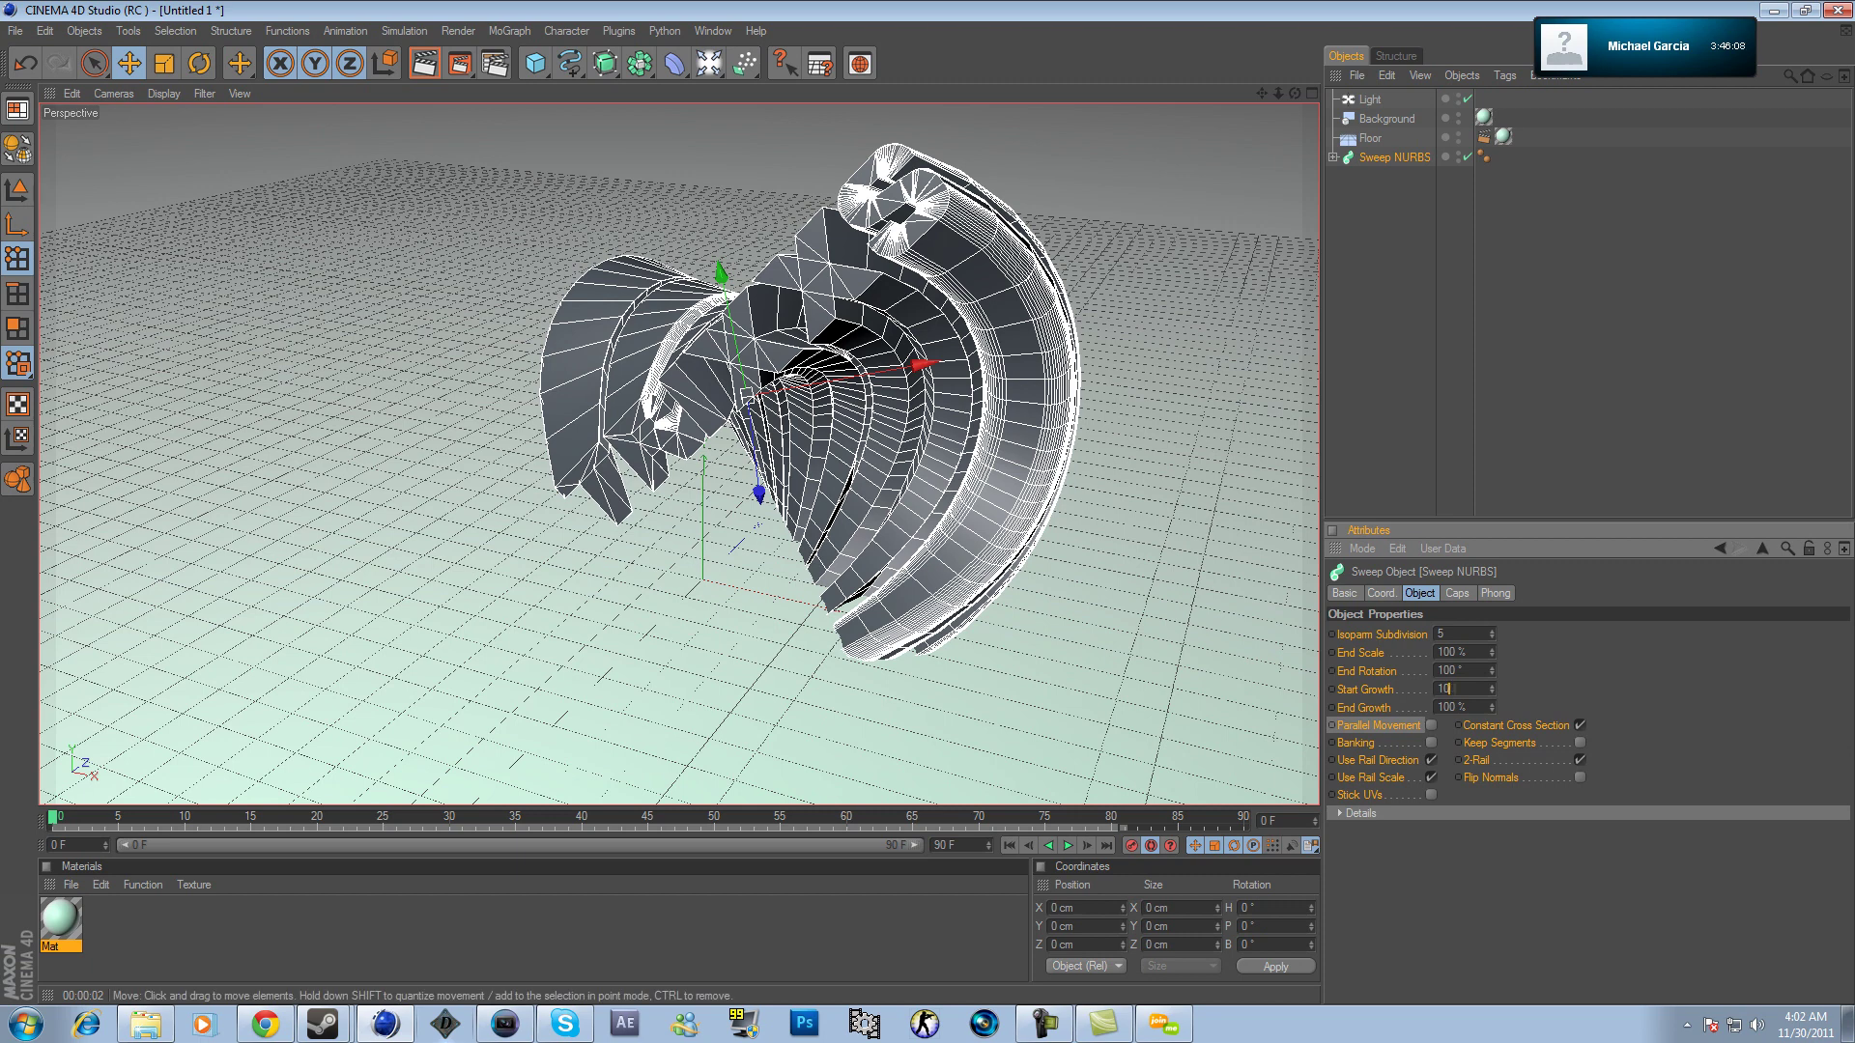
type("0")
key("Return")
Go to frame 90 and set the Sweep NURBS Start Growth to 0%.
left_click_drag(1171, 818, 1243, 818)
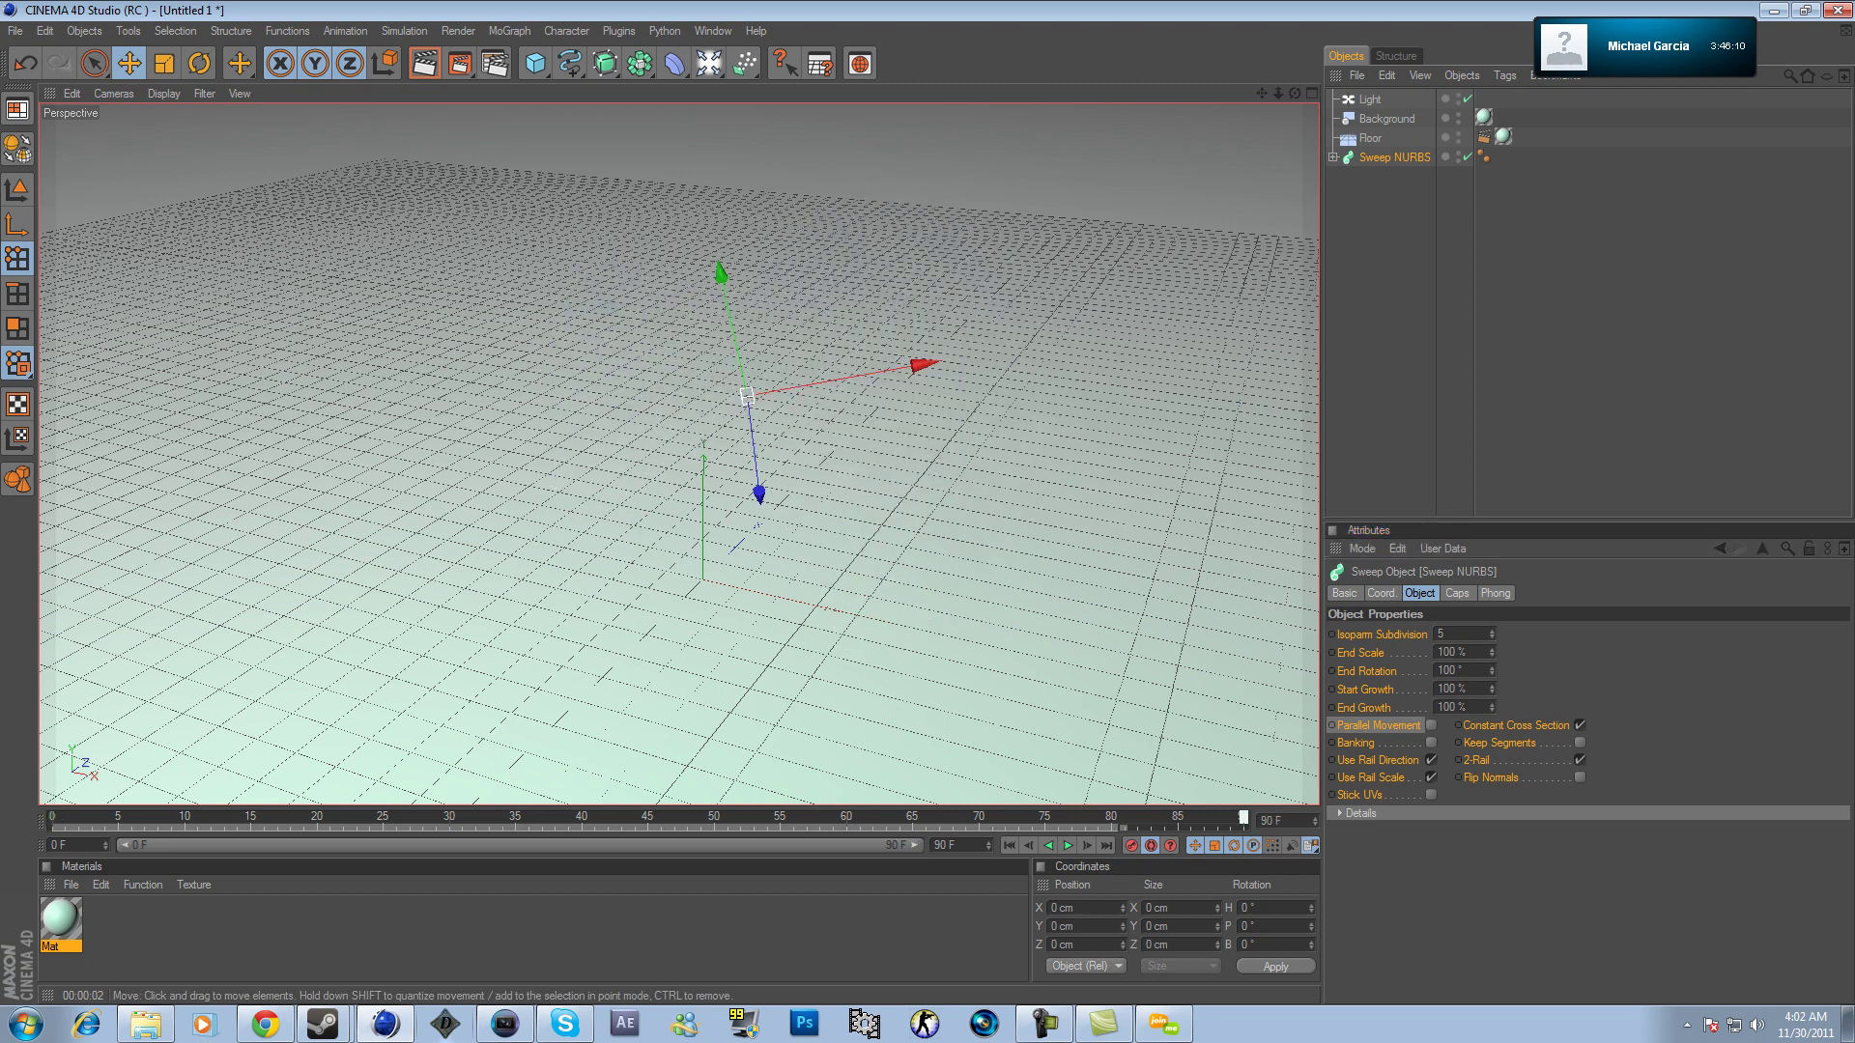
double_click(1451, 689)
type("0")
key("Return")
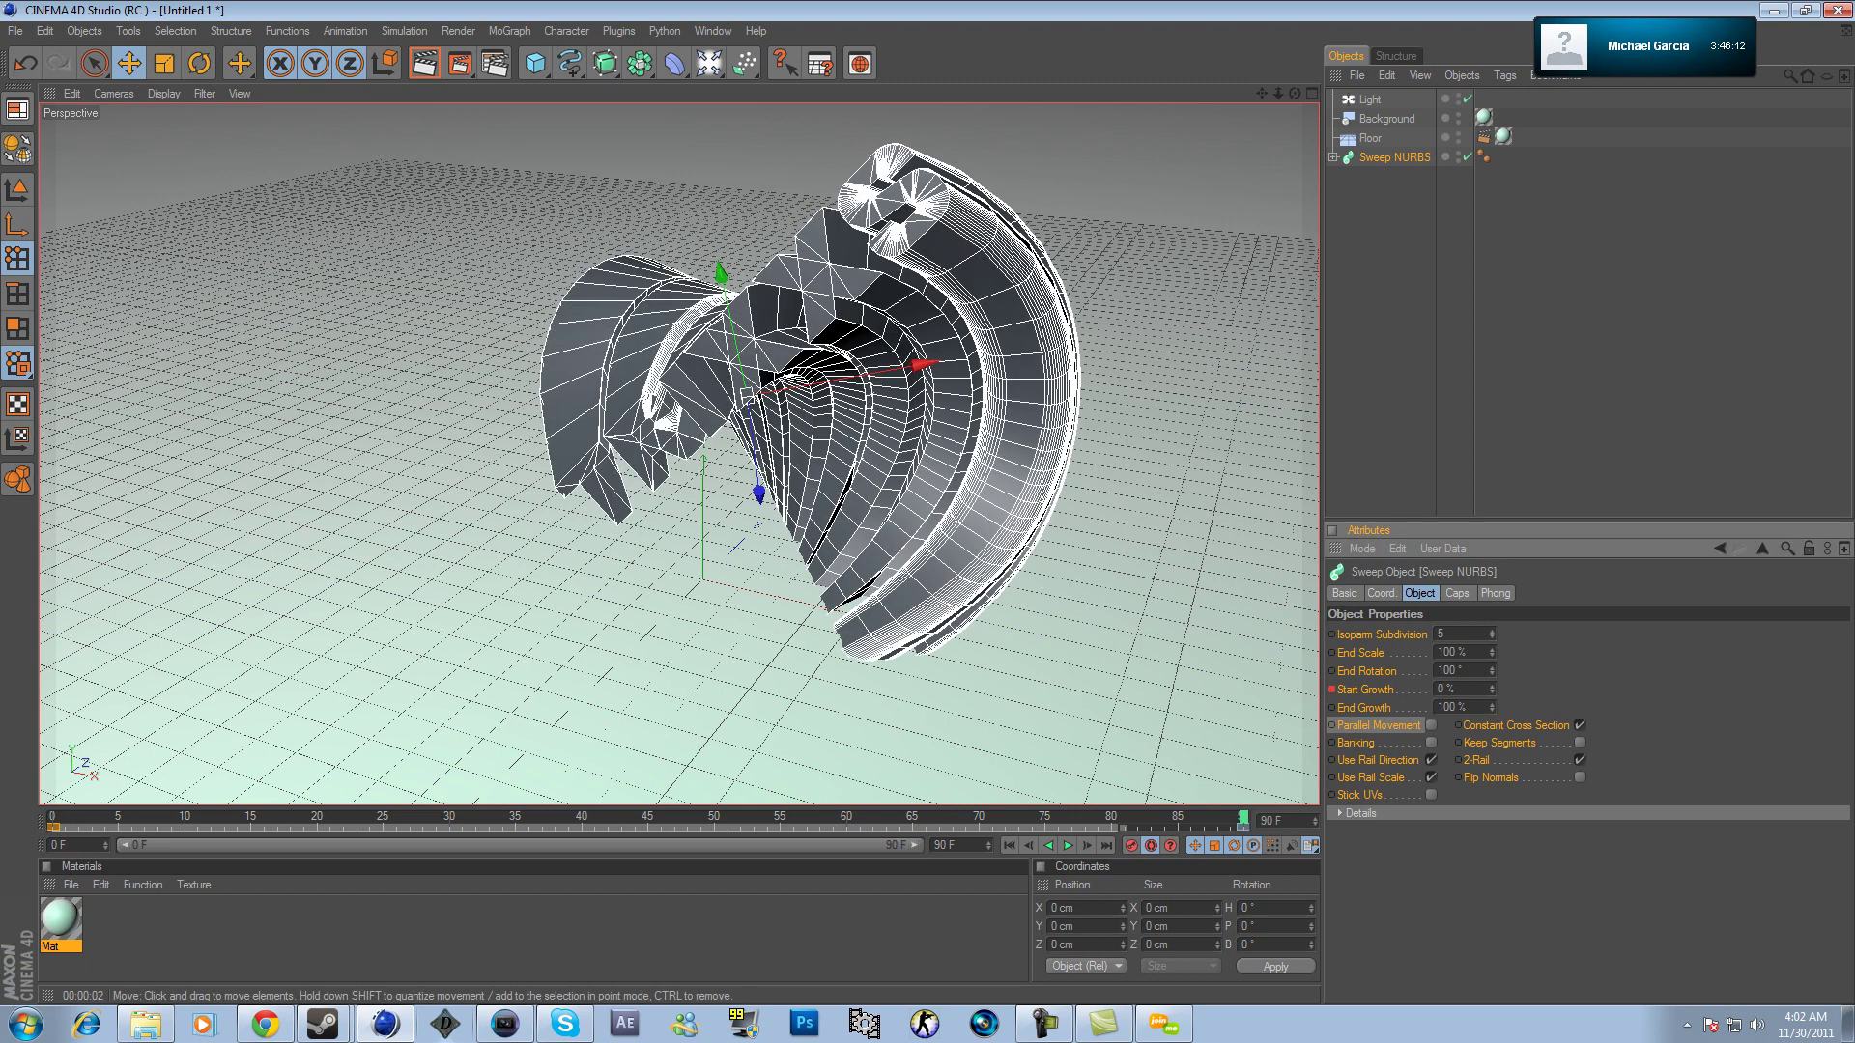
Play the growth animation from the first frame through frame 90 and render the active view.
left_click(1009, 845)
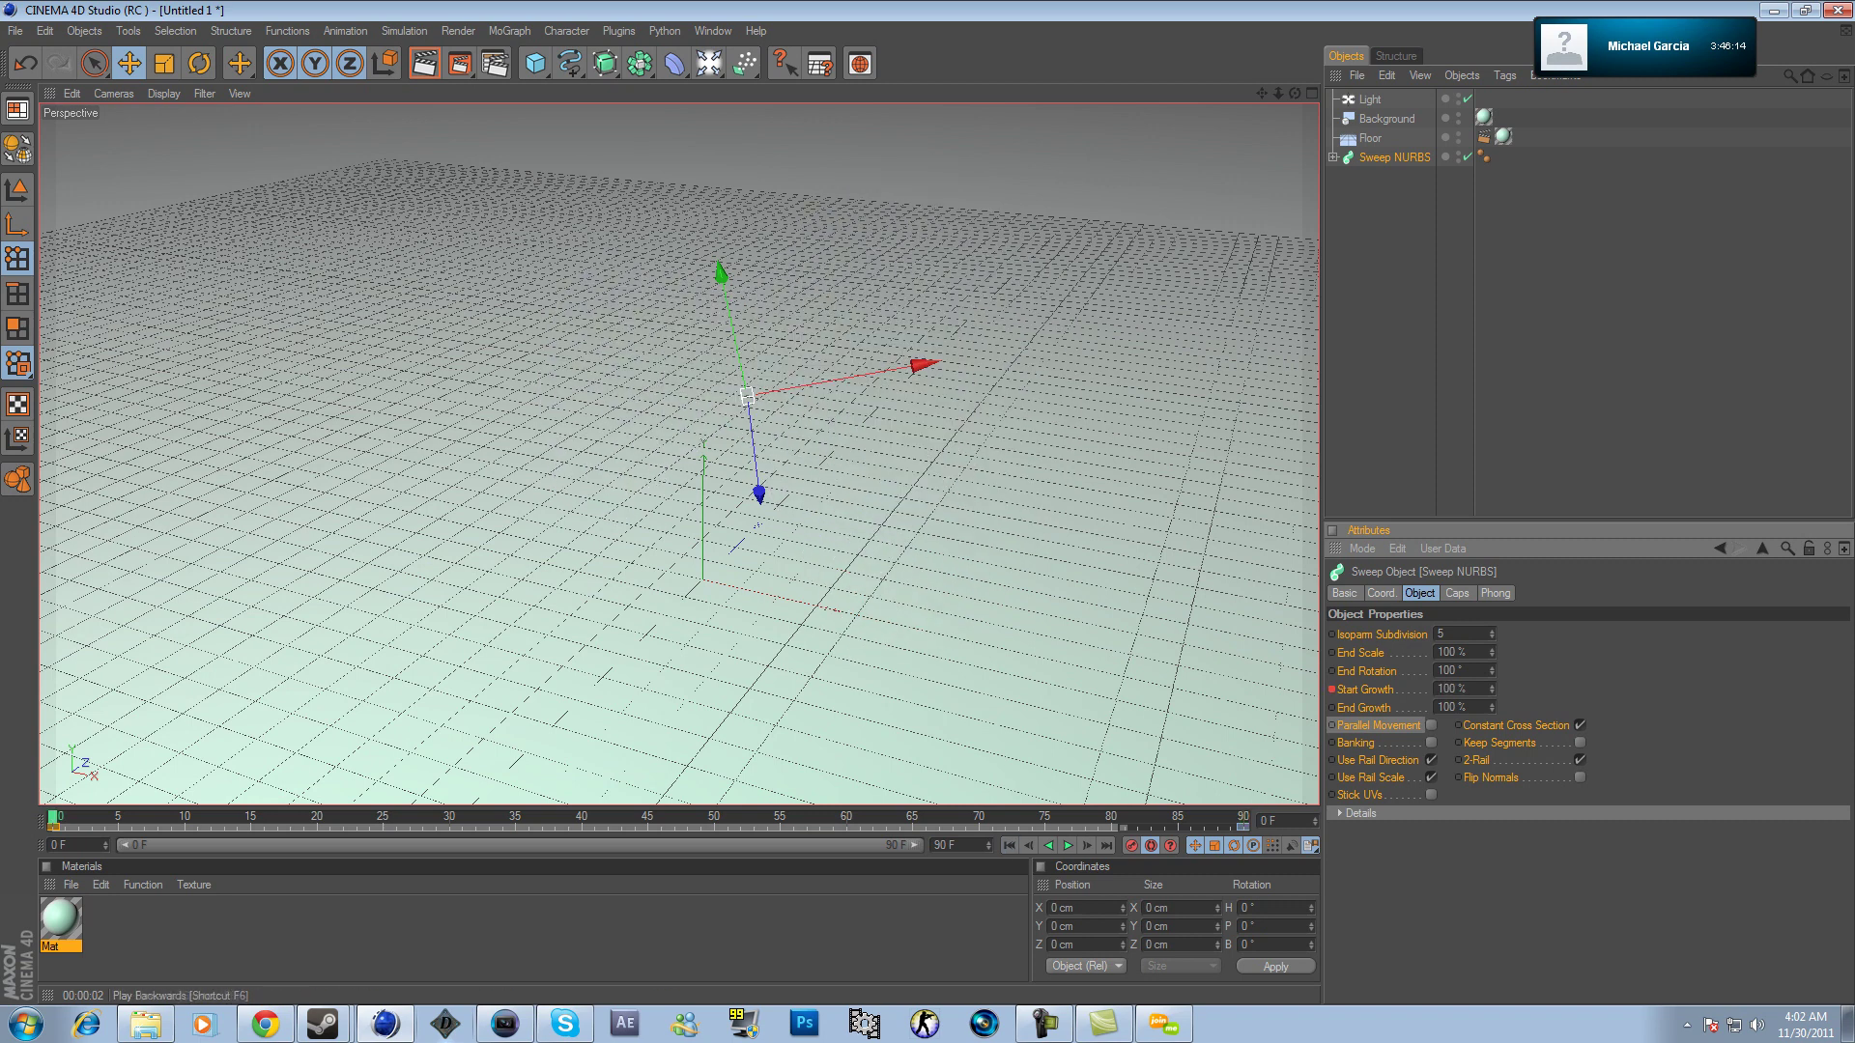
left_click(1068, 845)
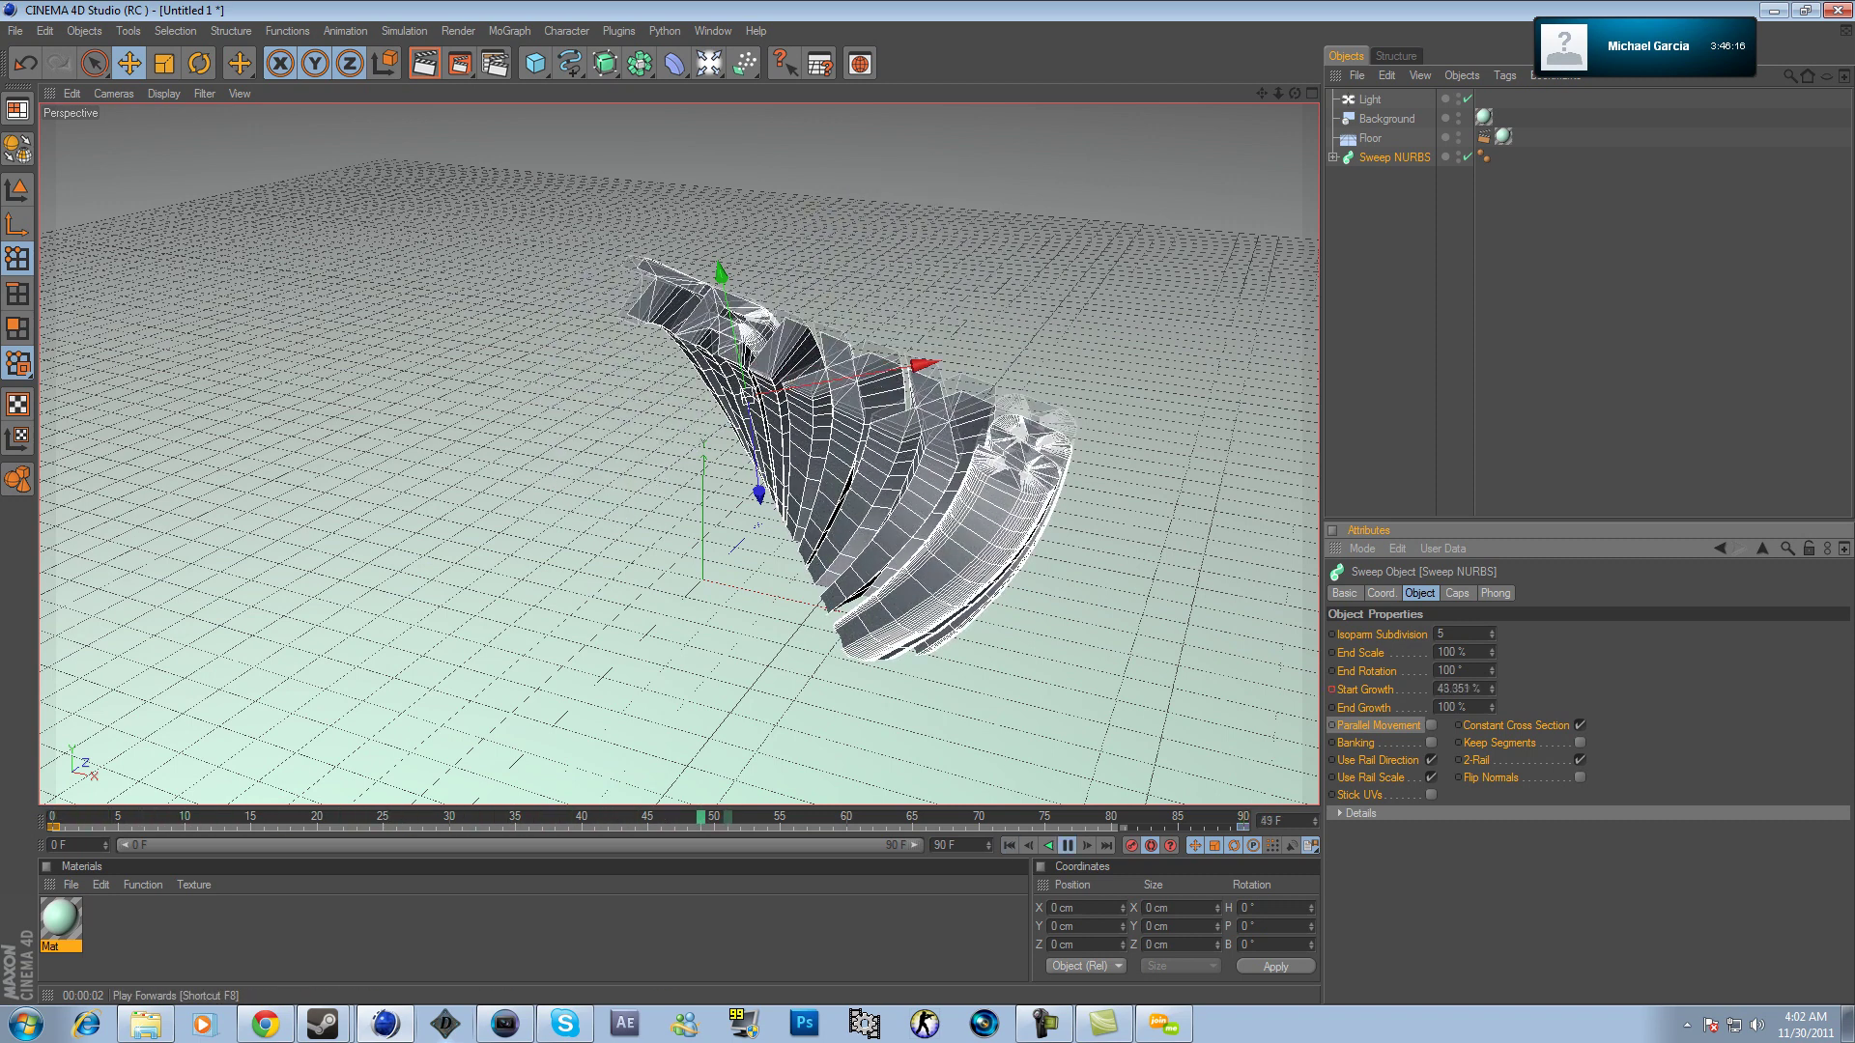
left_click(1067, 846)
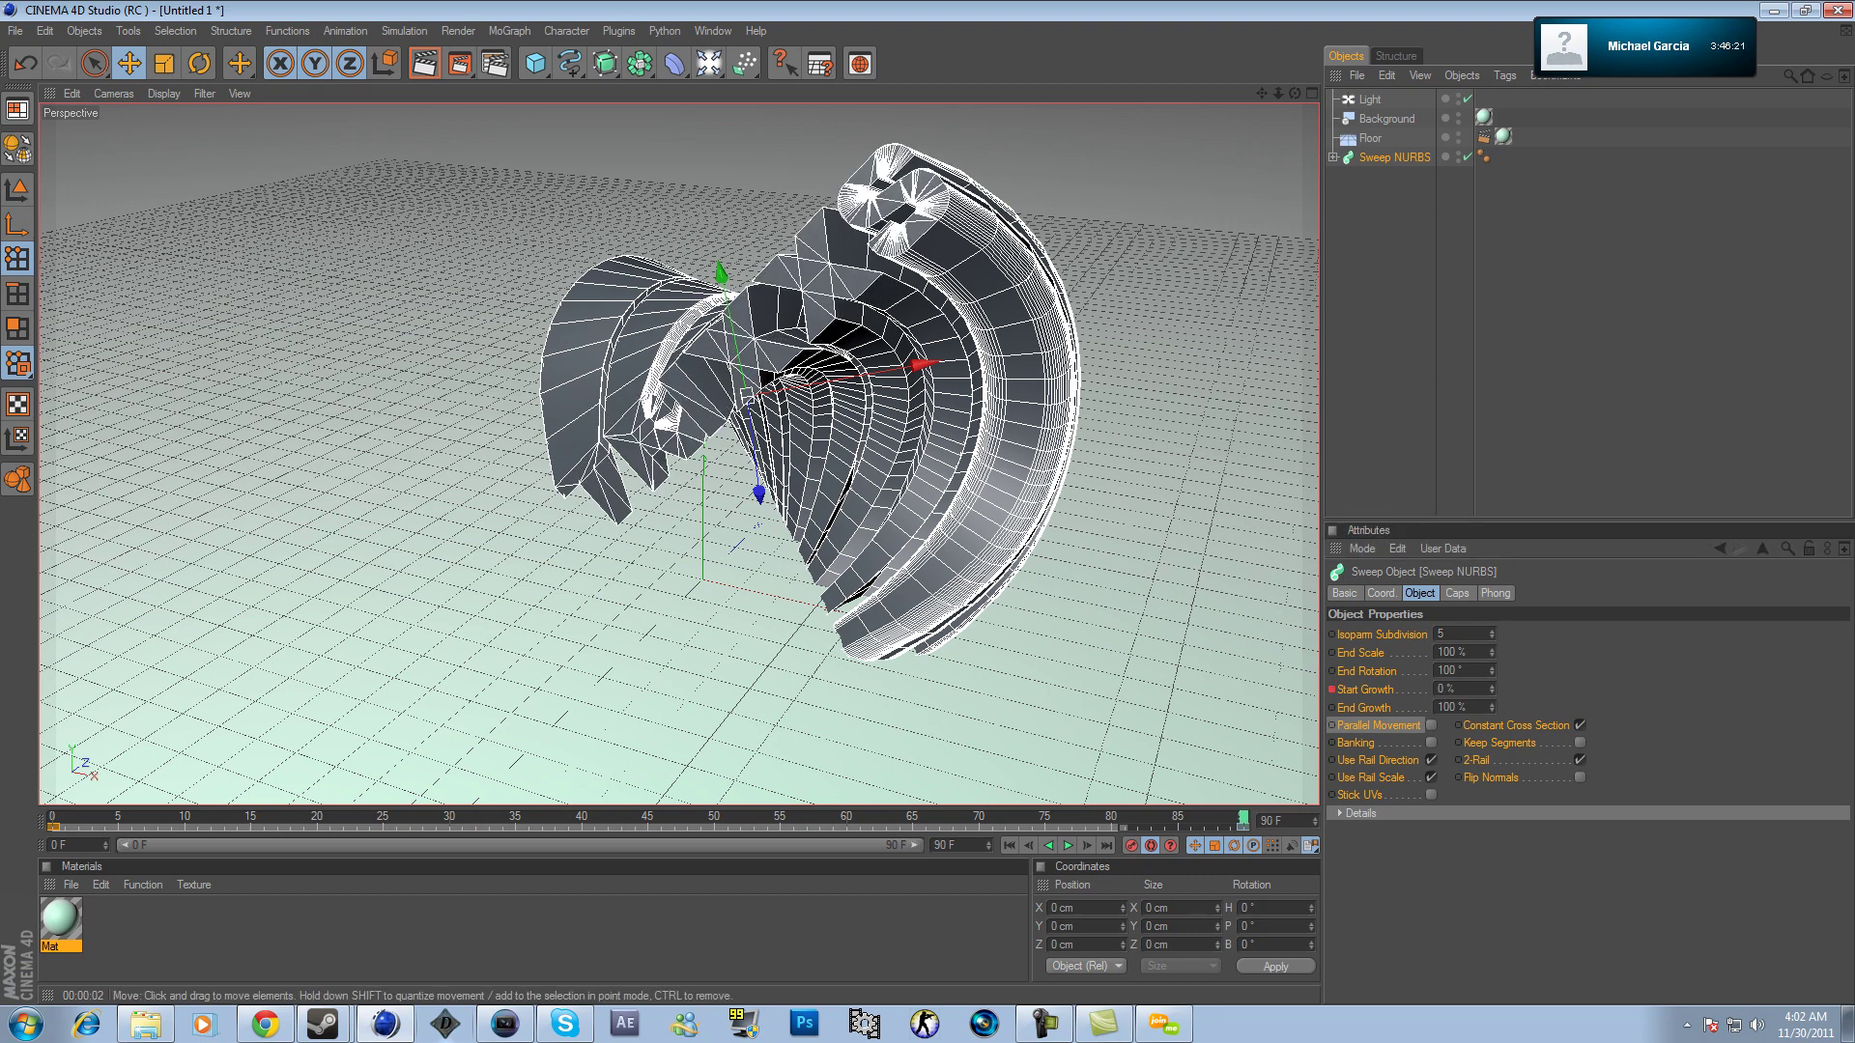
left_click(424, 63)
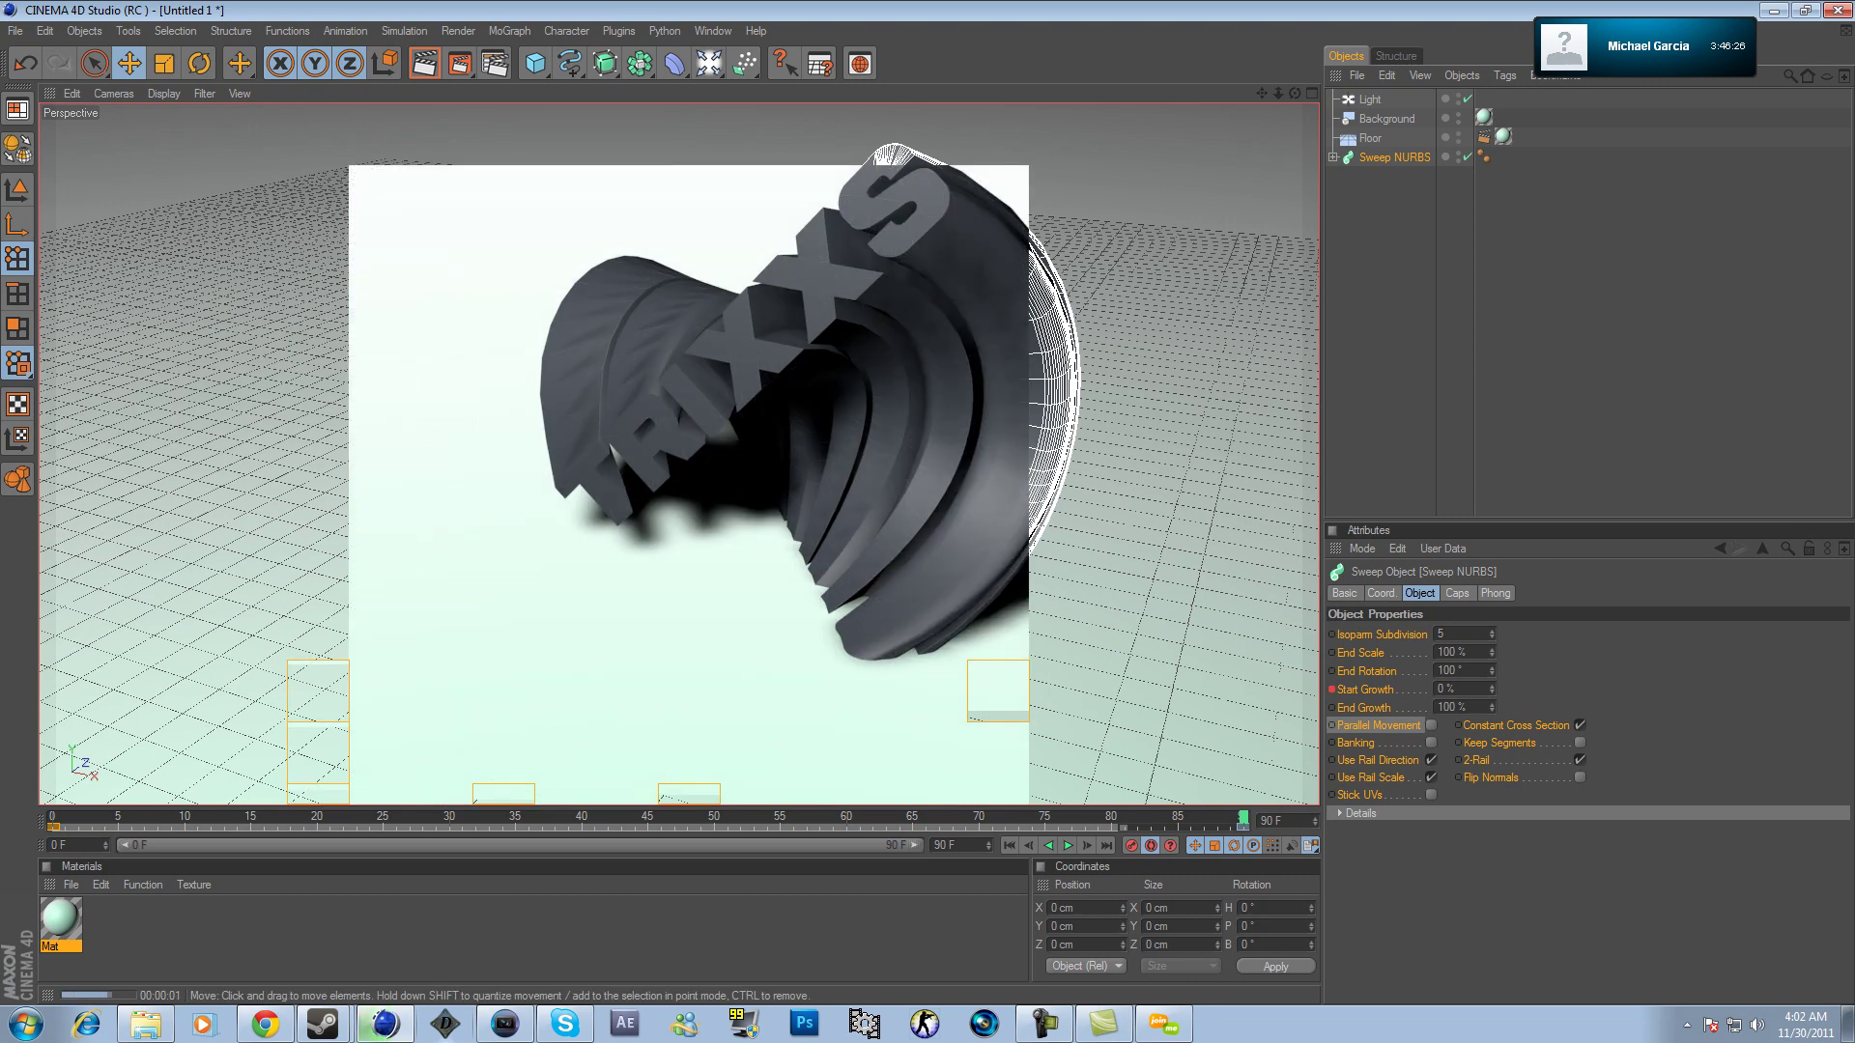
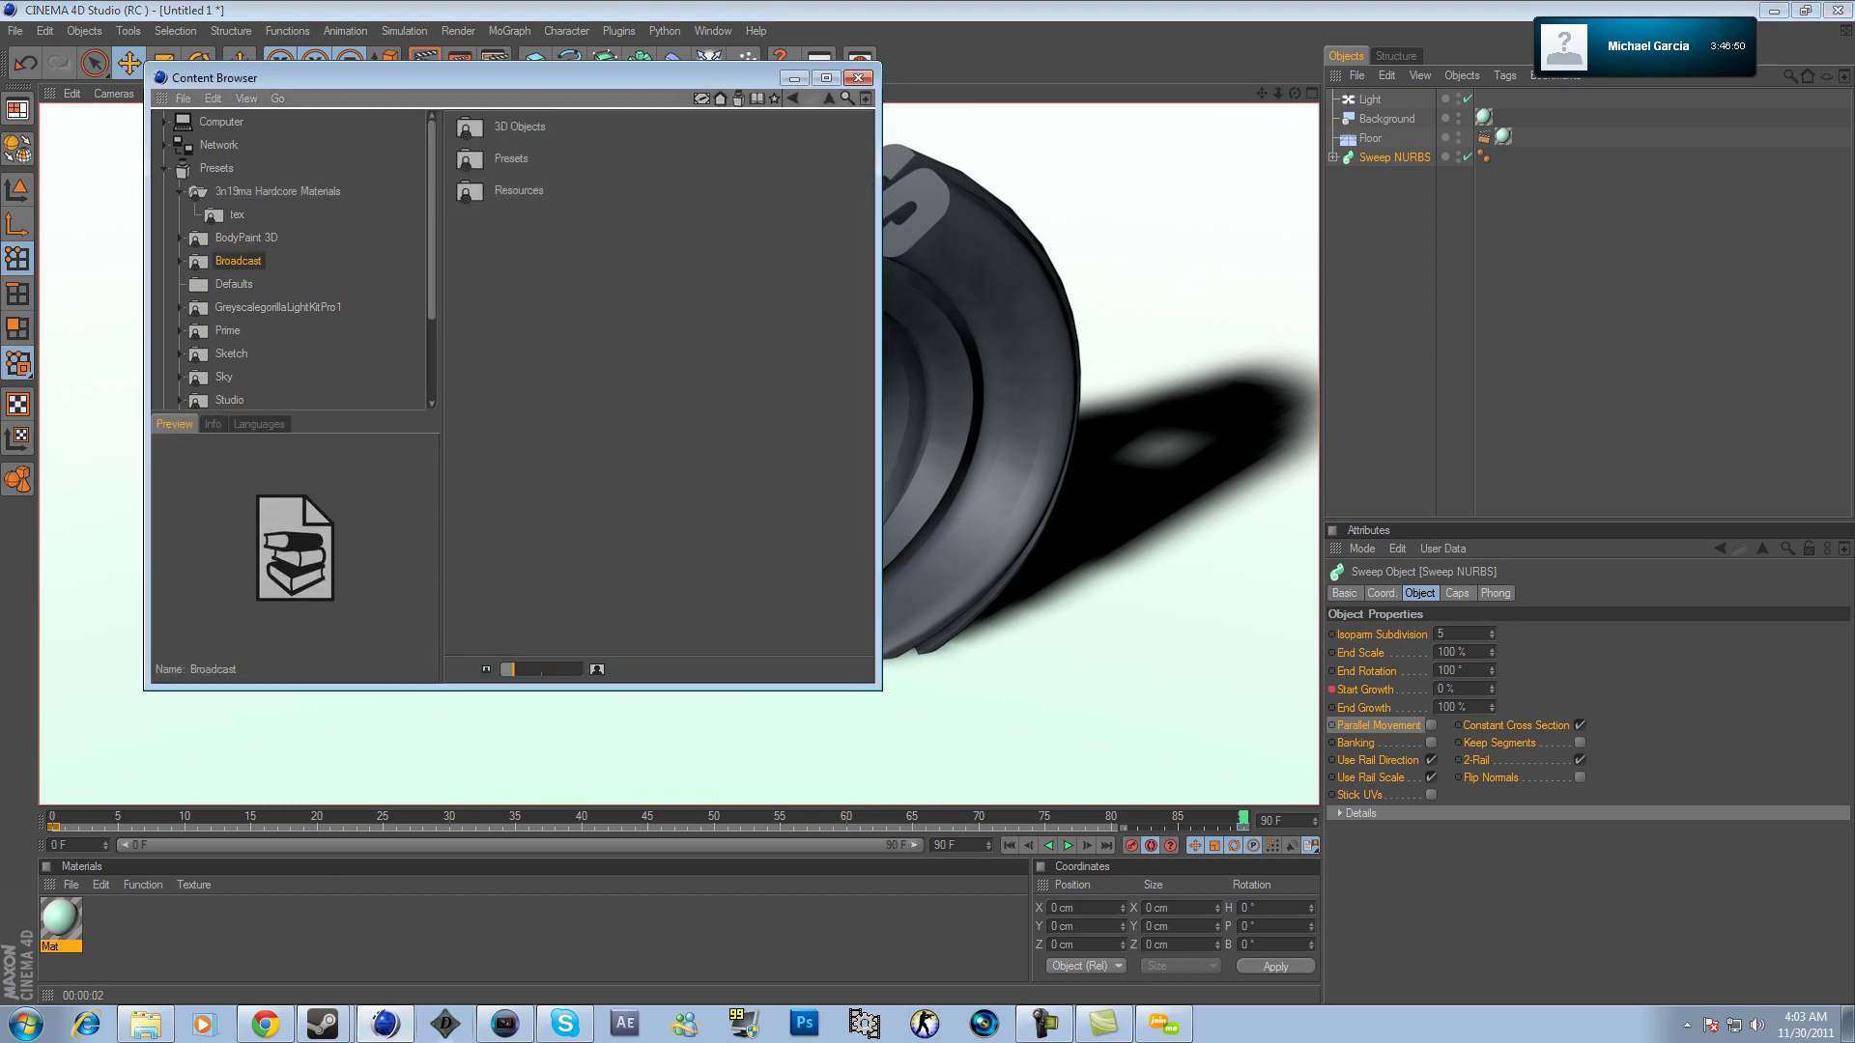
Open the 3n19ma Hardcore Materials preset library in the Content Browser.
scroll(290, 261, "down", 2)
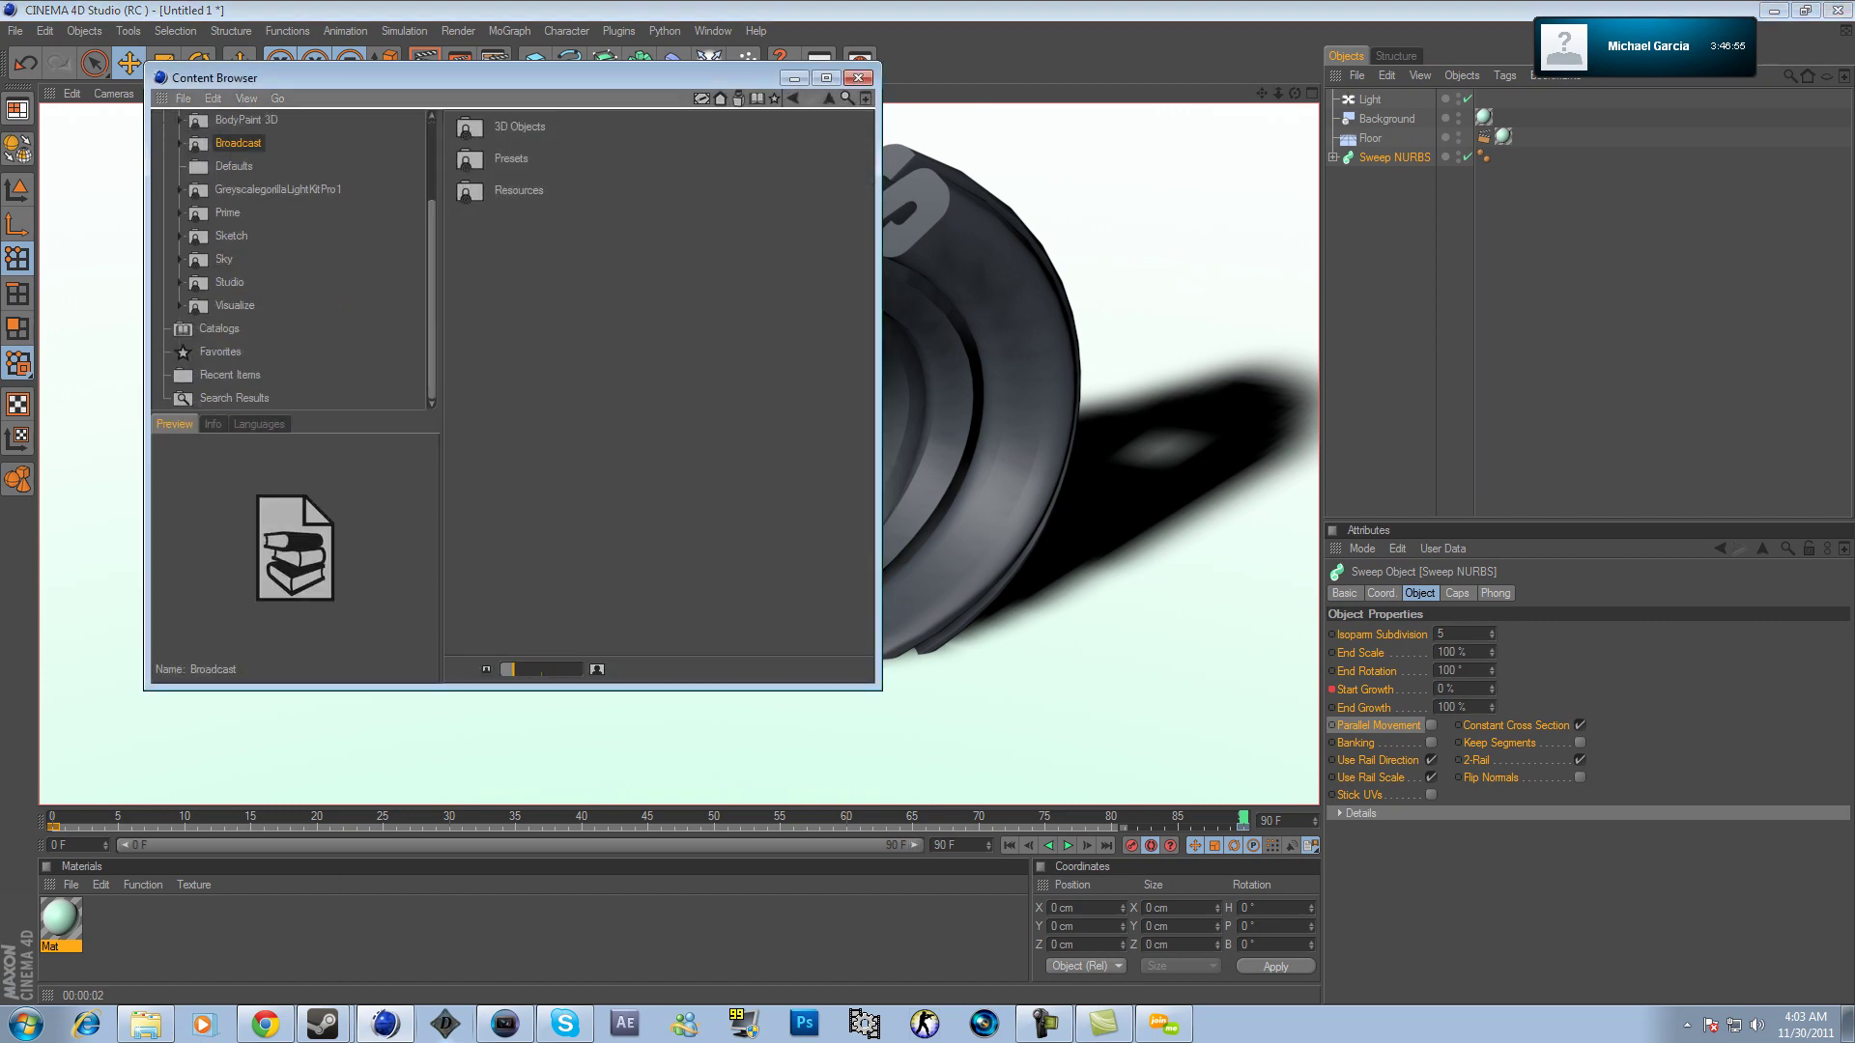
scroll(289, 261, "up", 2)
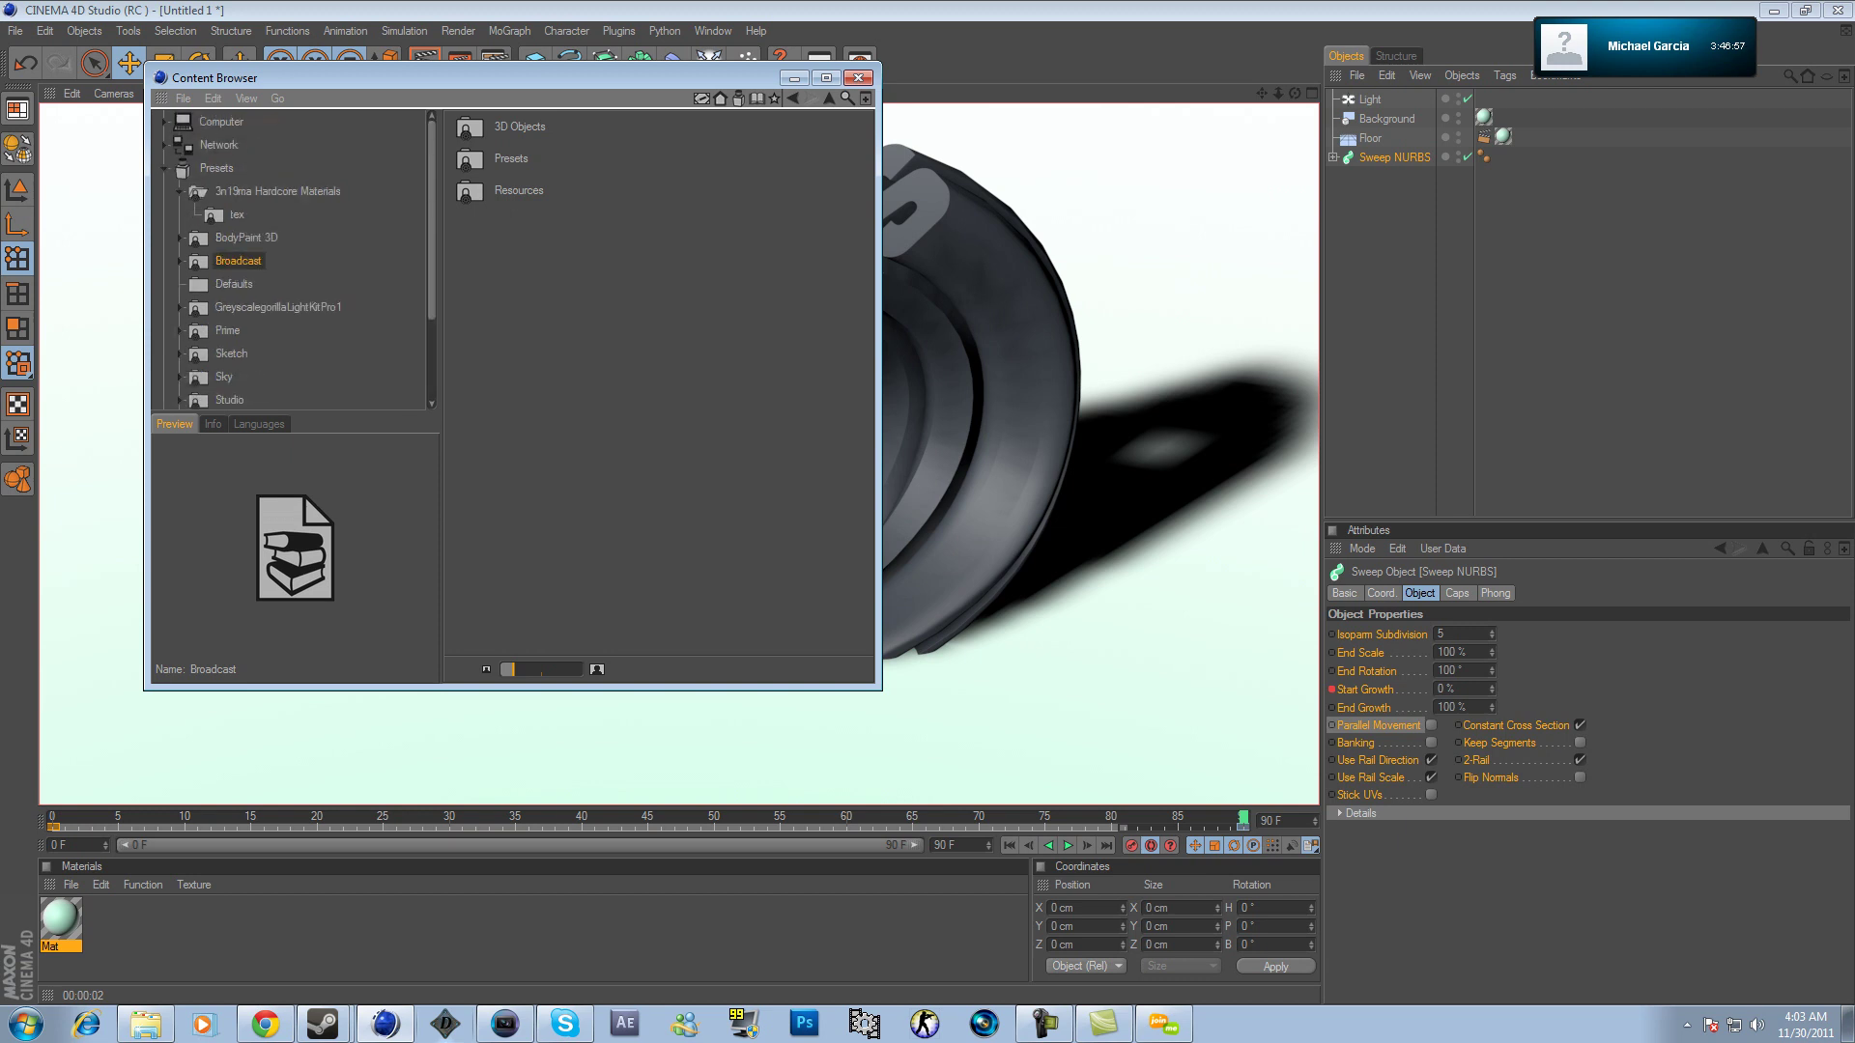
left_click(217, 168)
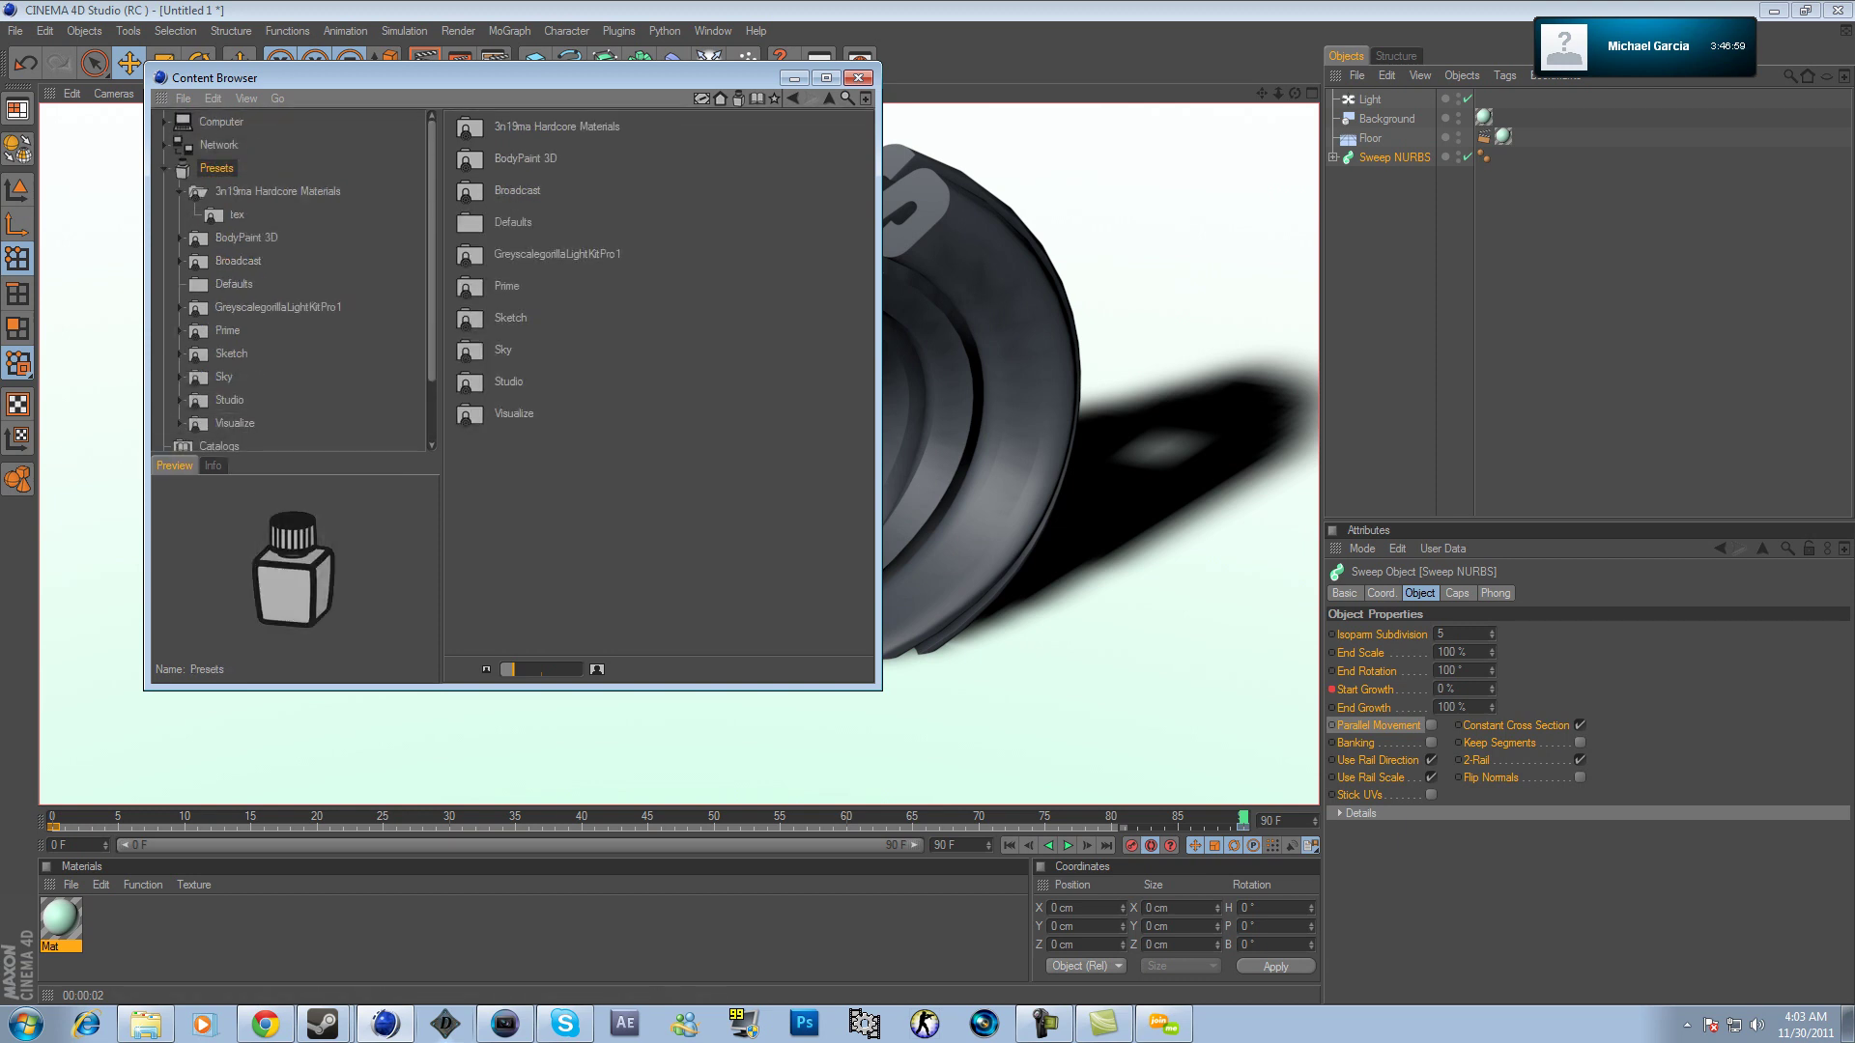
left_click(556, 127)
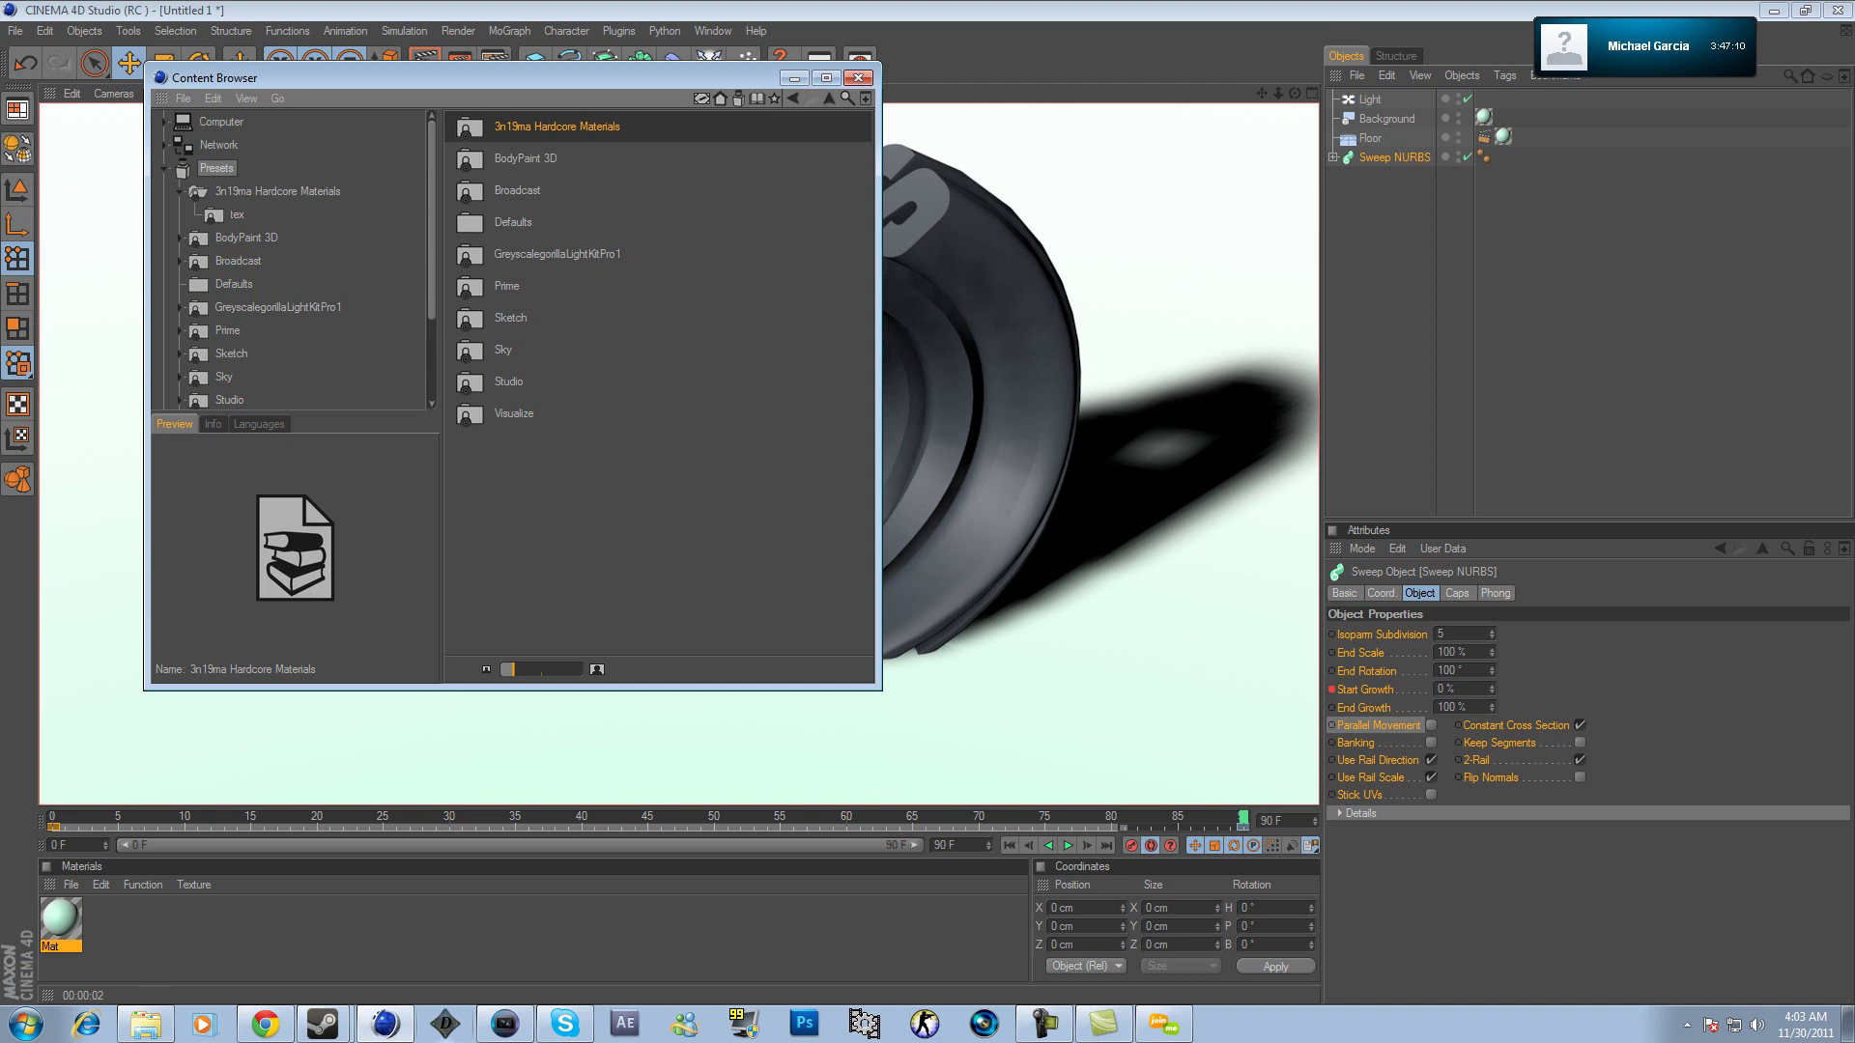
double_click(556, 127)
Examine the previews of the bumped, stone and metal presets to choose a material for the text.
left_click(526, 174)
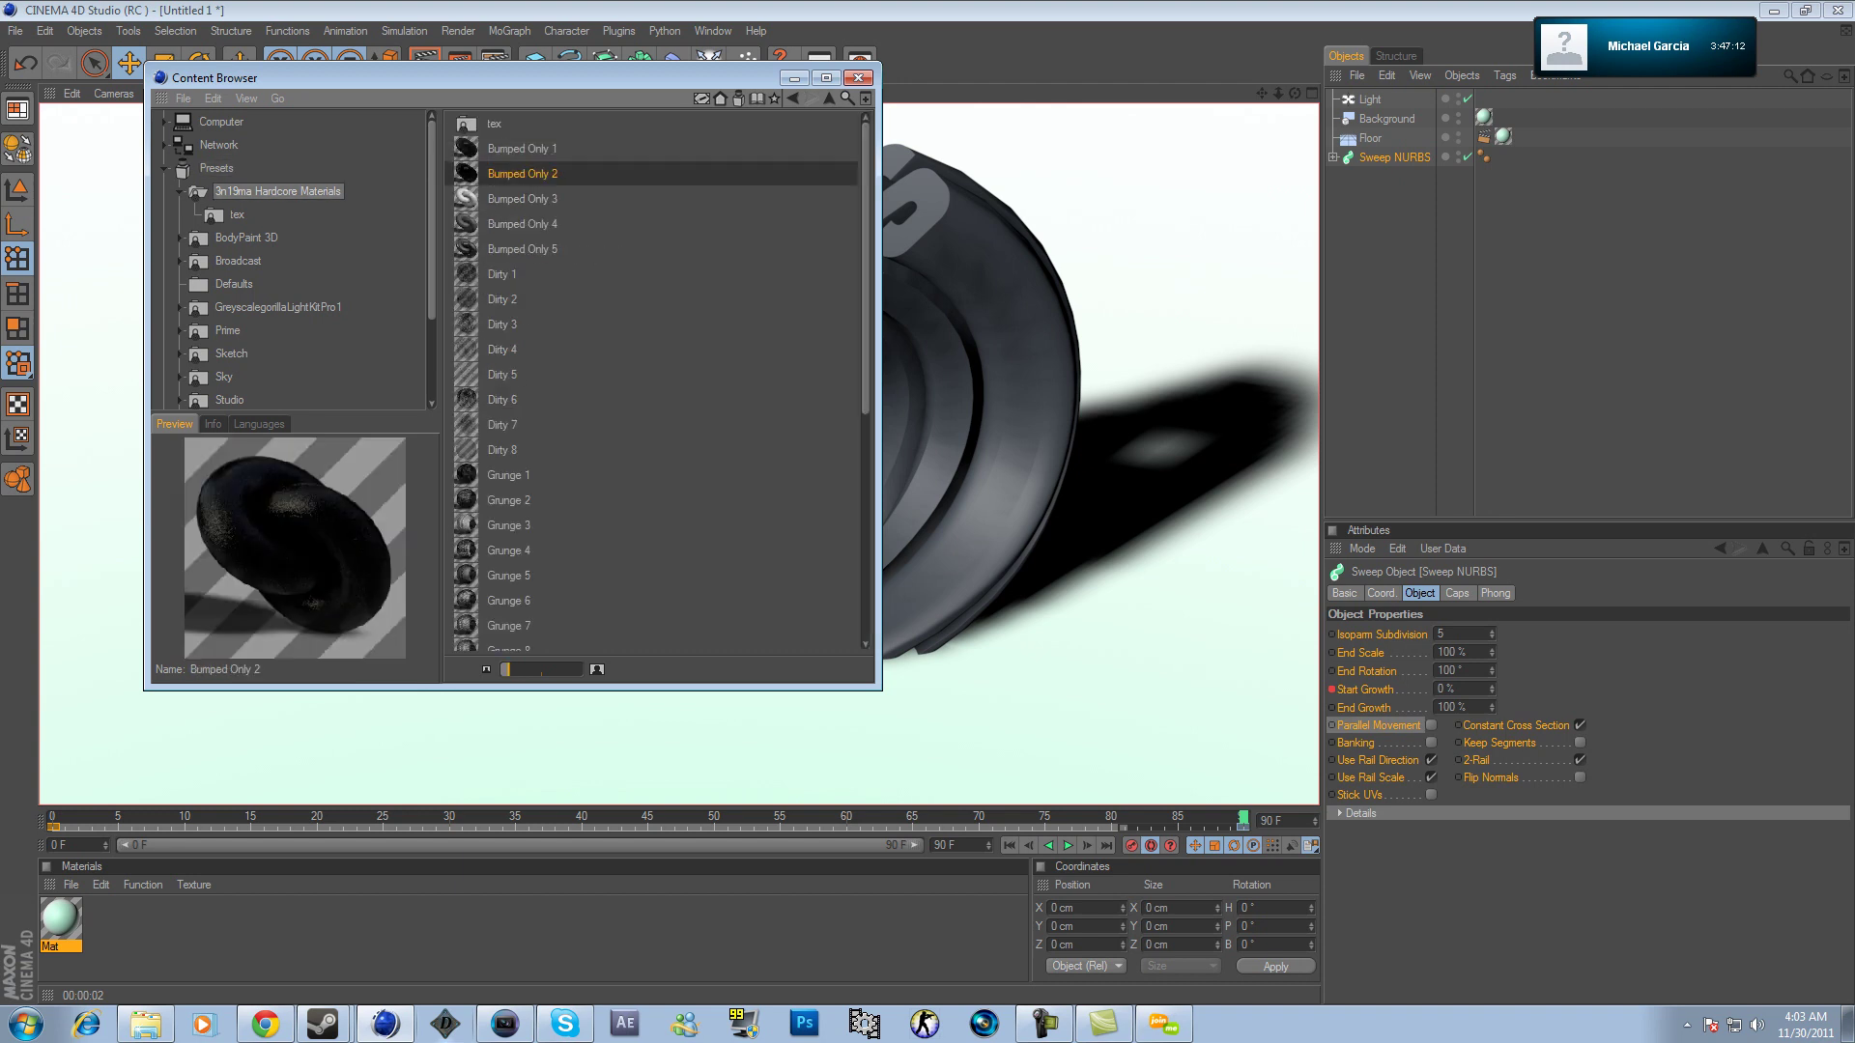
scroll(526, 174, "down", 5)
scroll(652, 381, "down", 2)
left_click(506, 613)
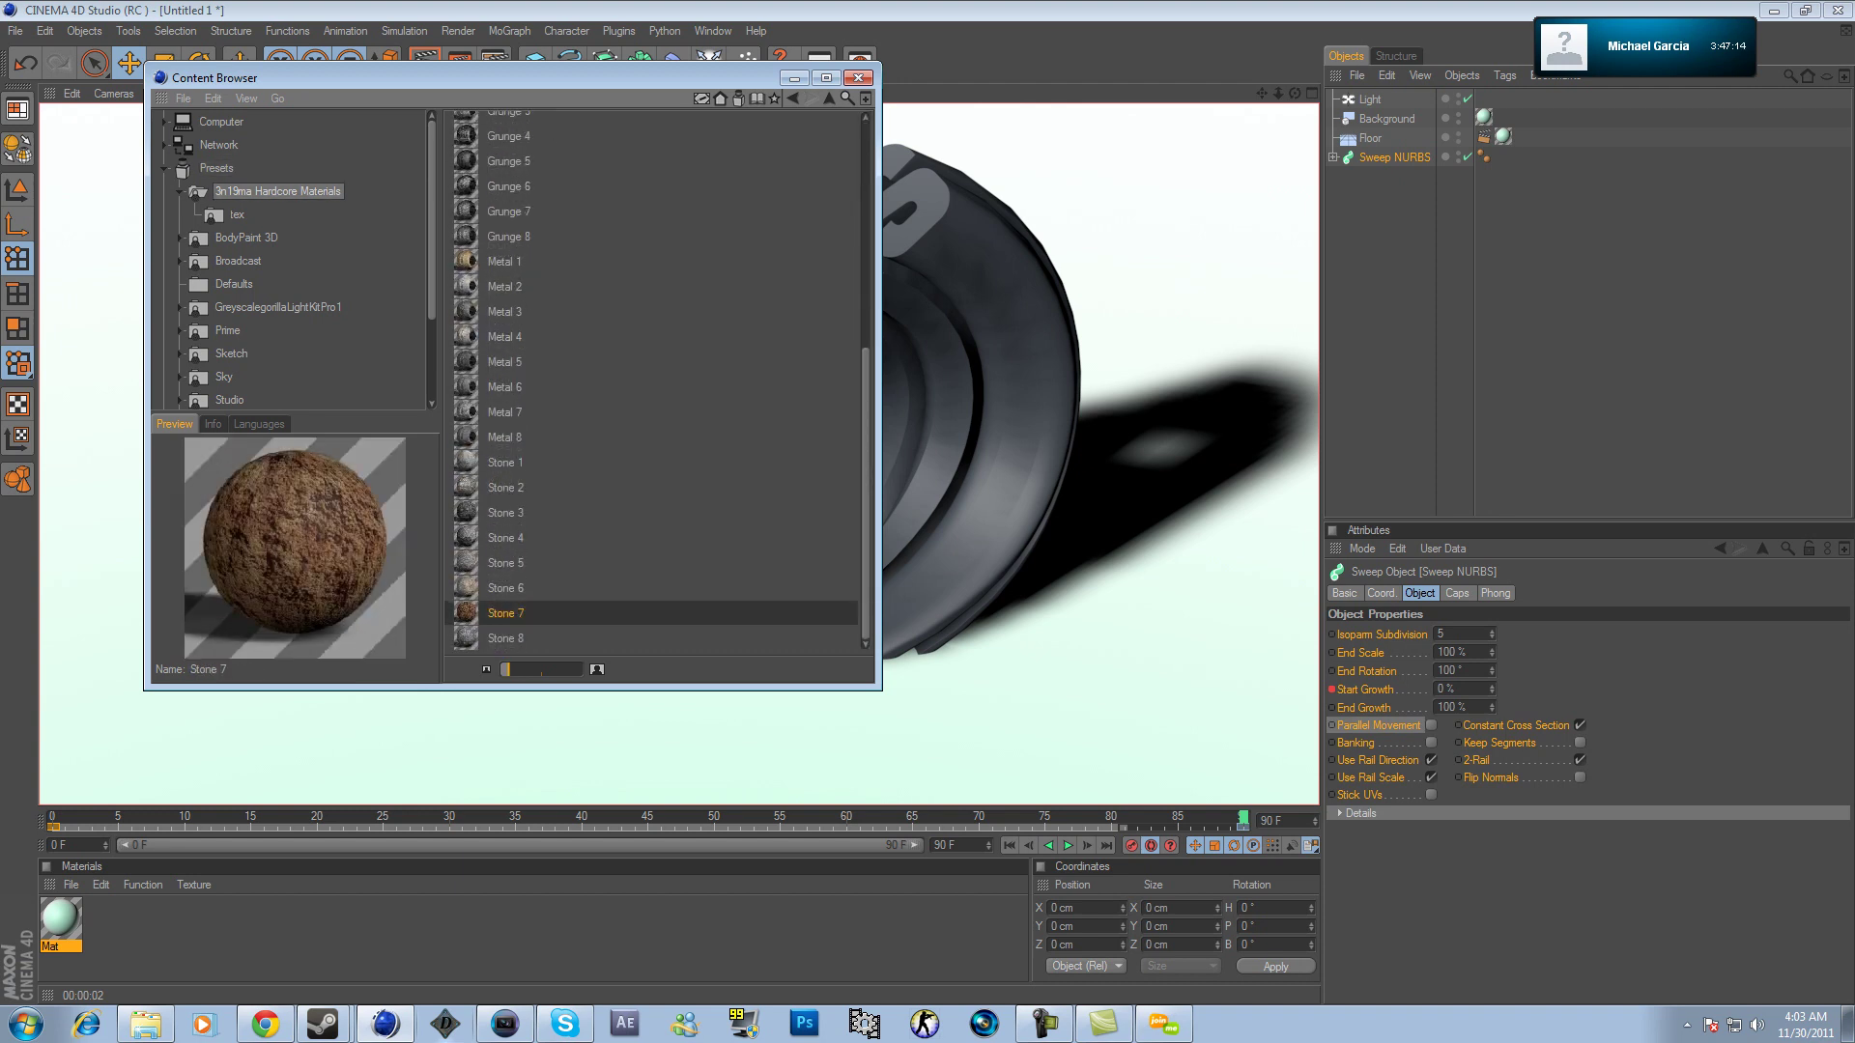
key("Up")
key("Up")
key("Up")
key("Up")
key("Up")
key("Up")
key("Up")
key("Up")
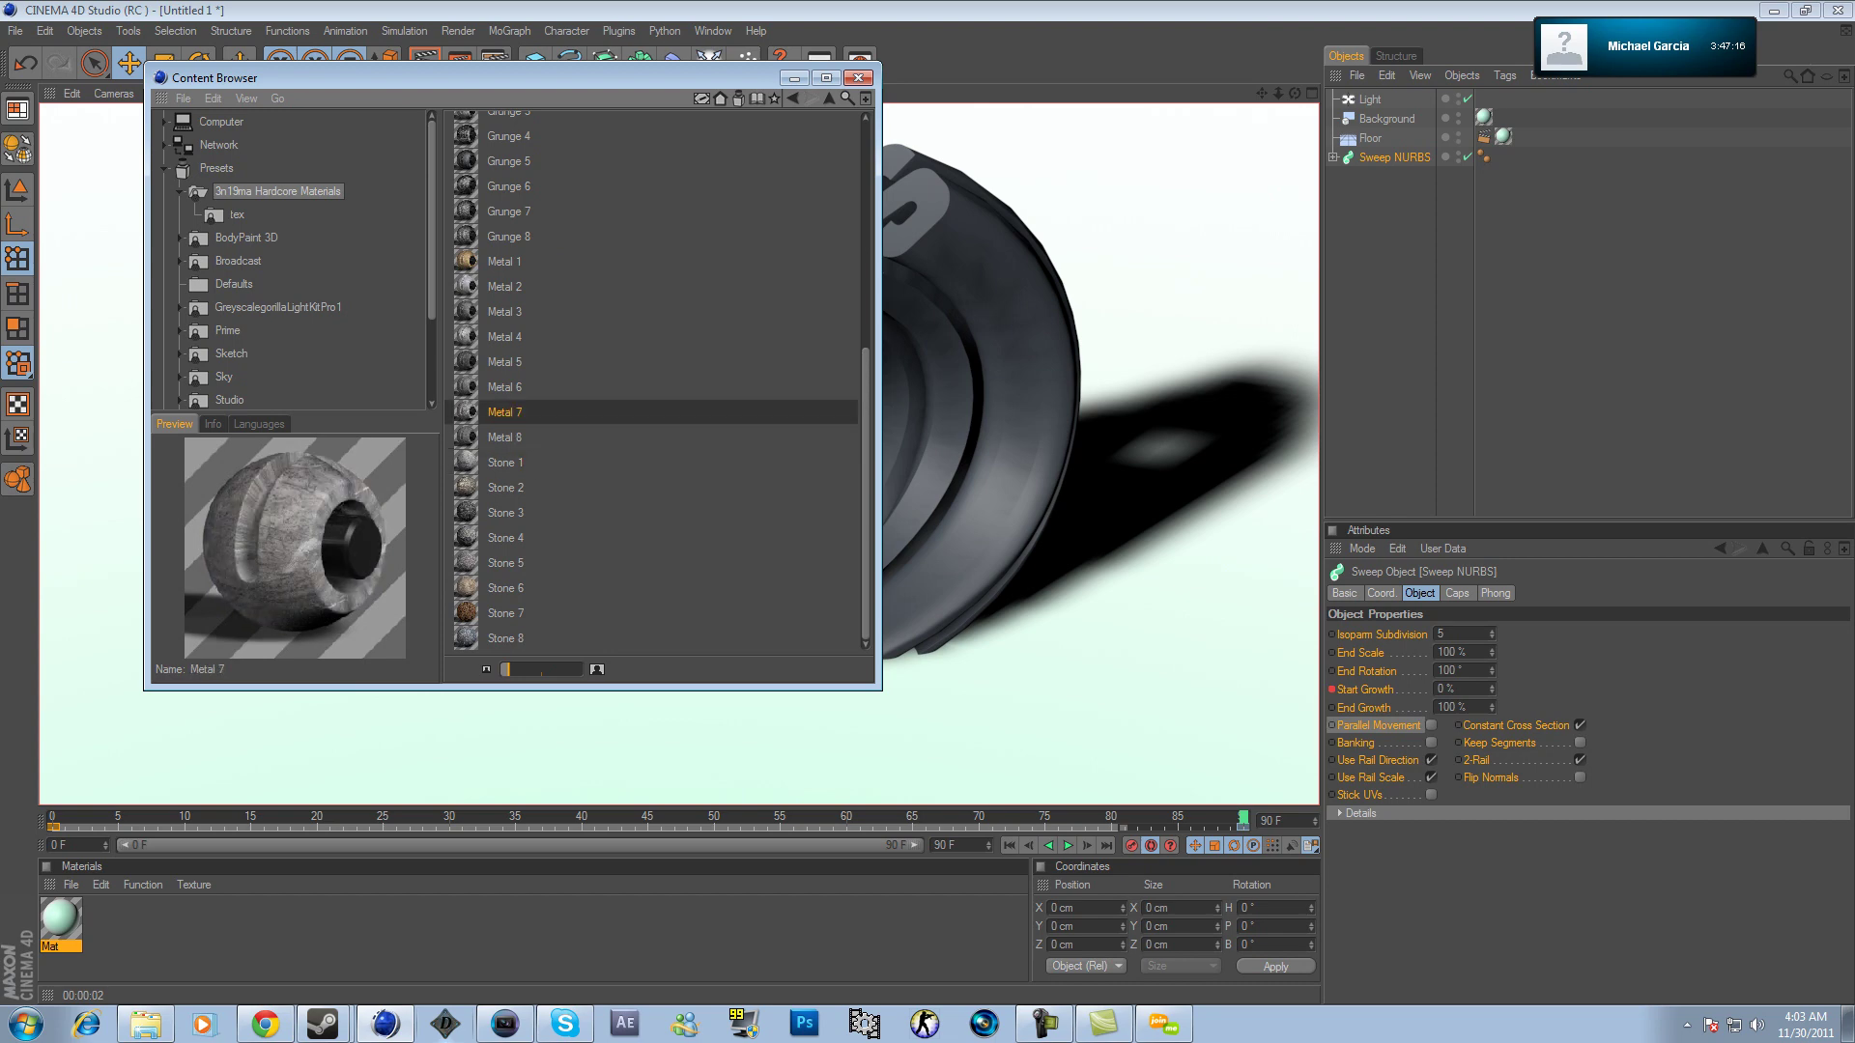
key("Up")
key("Up")
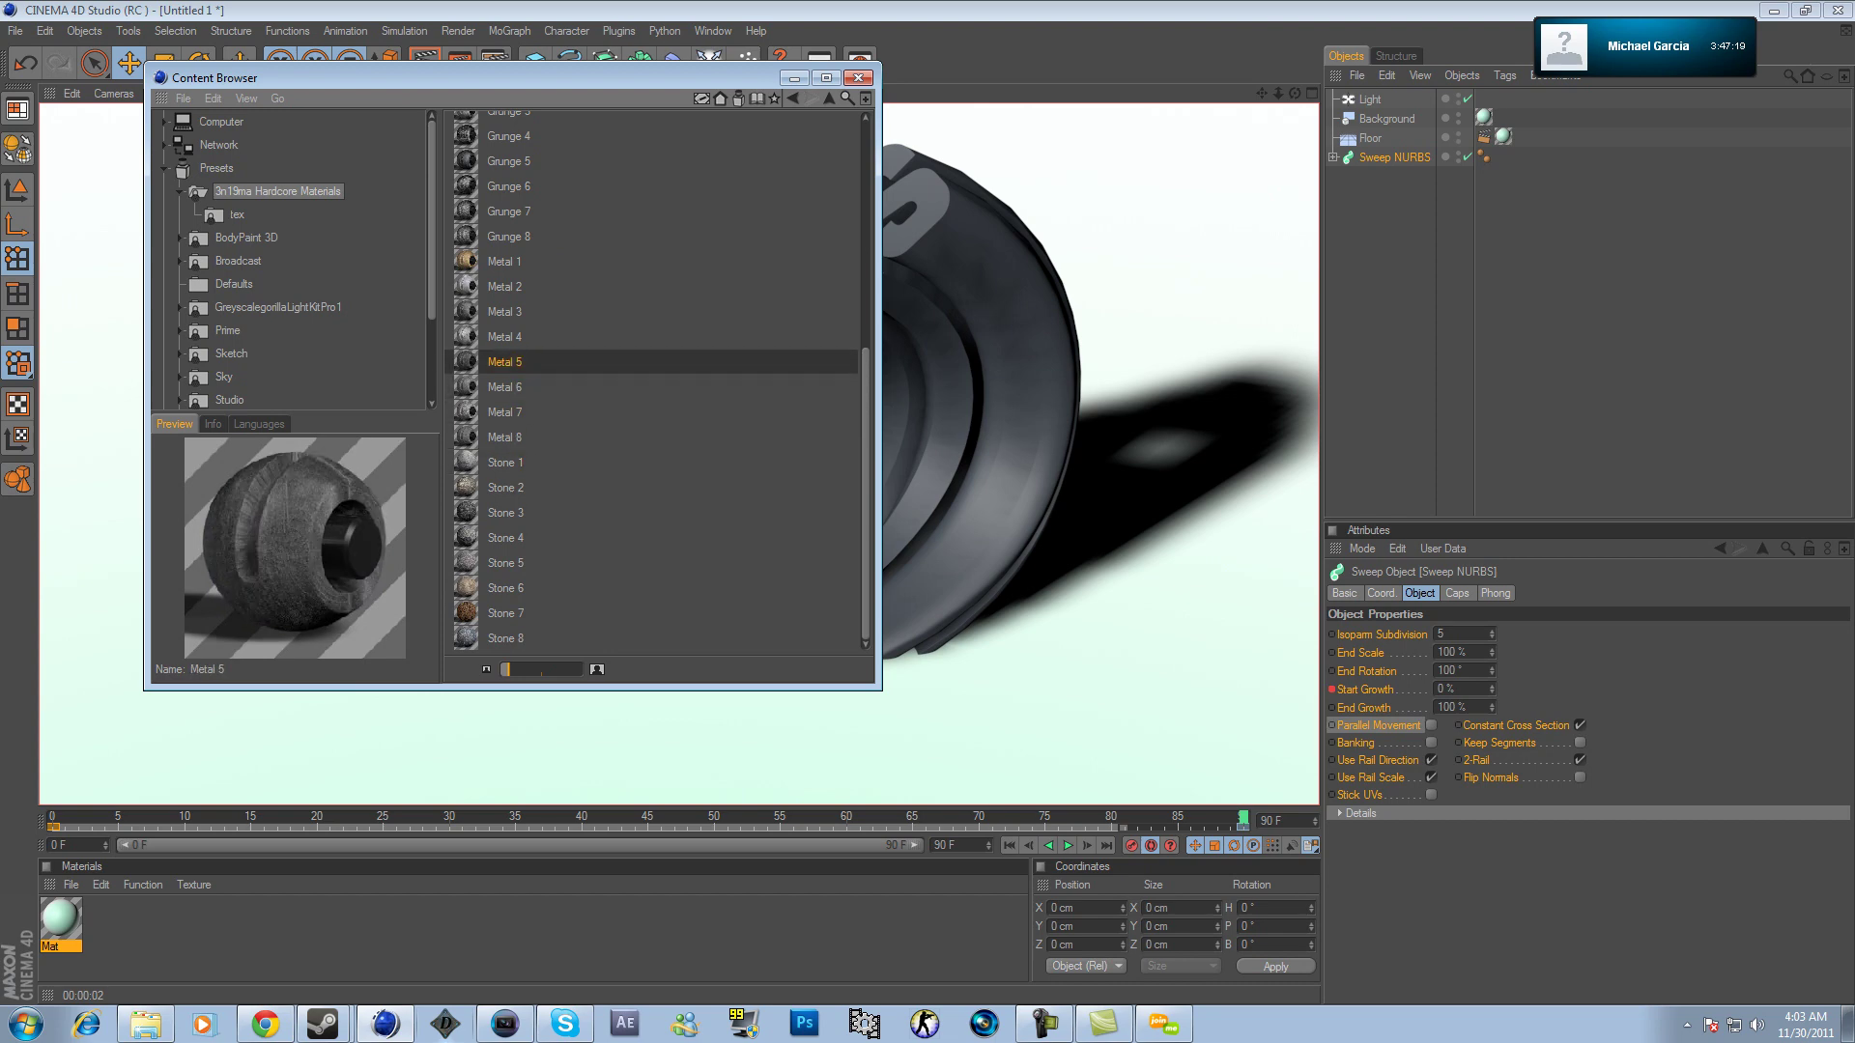
key("Up")
key("Up")
key("Up")
key("Down")
key("Down")
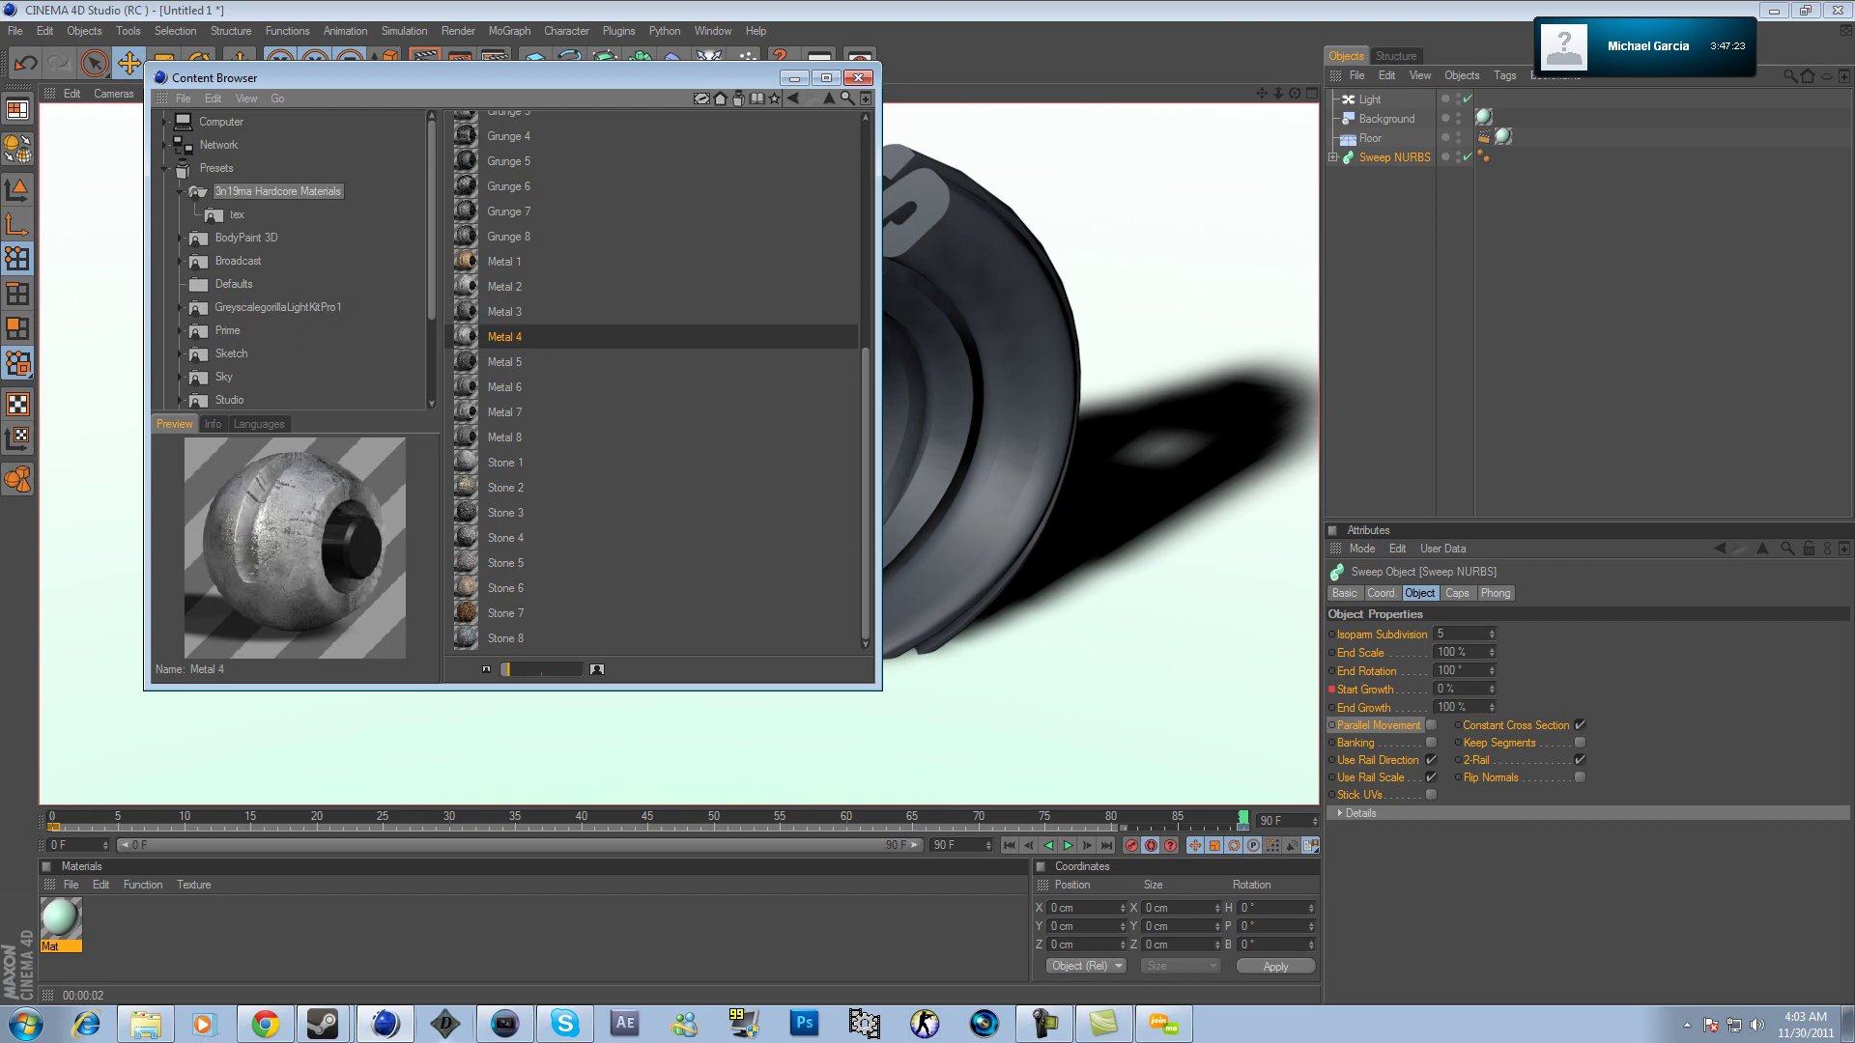
Load the Metal 3 preset as a scene material and close the Content Browser.
key("Up")
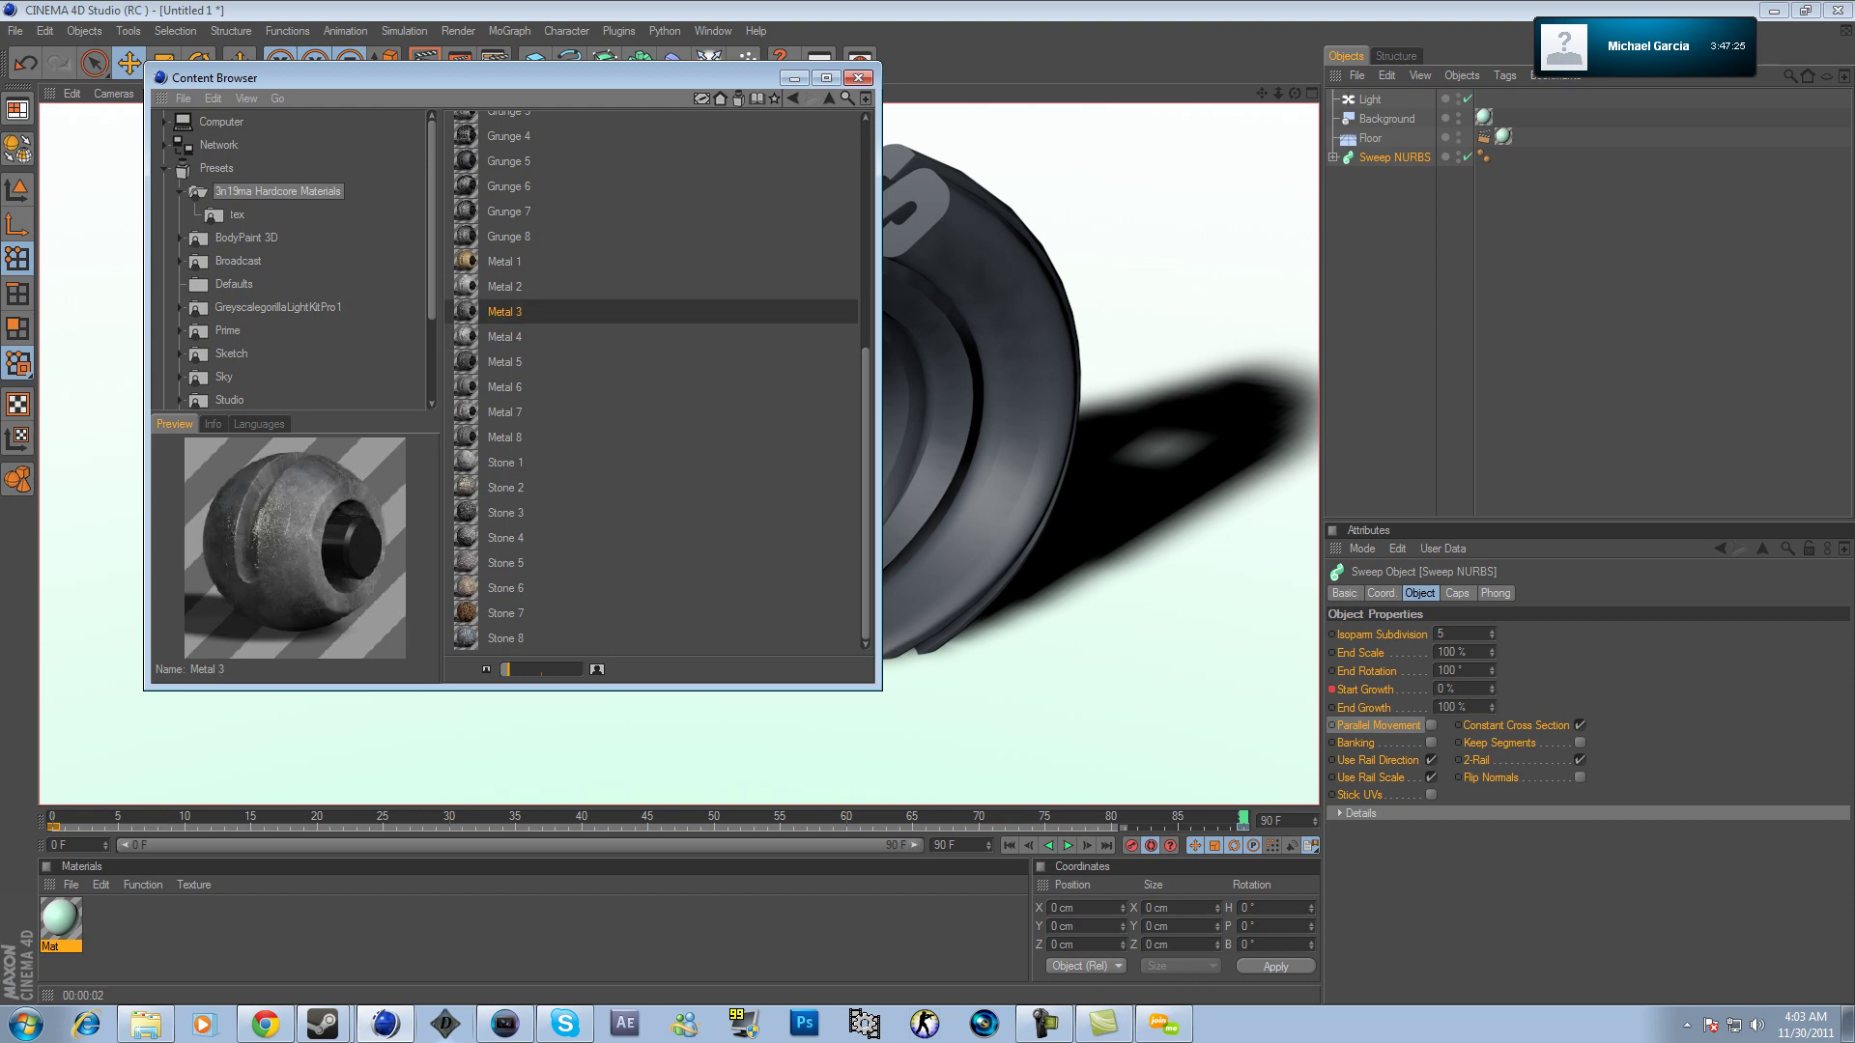
double_click(505, 312)
left_click(858, 79)
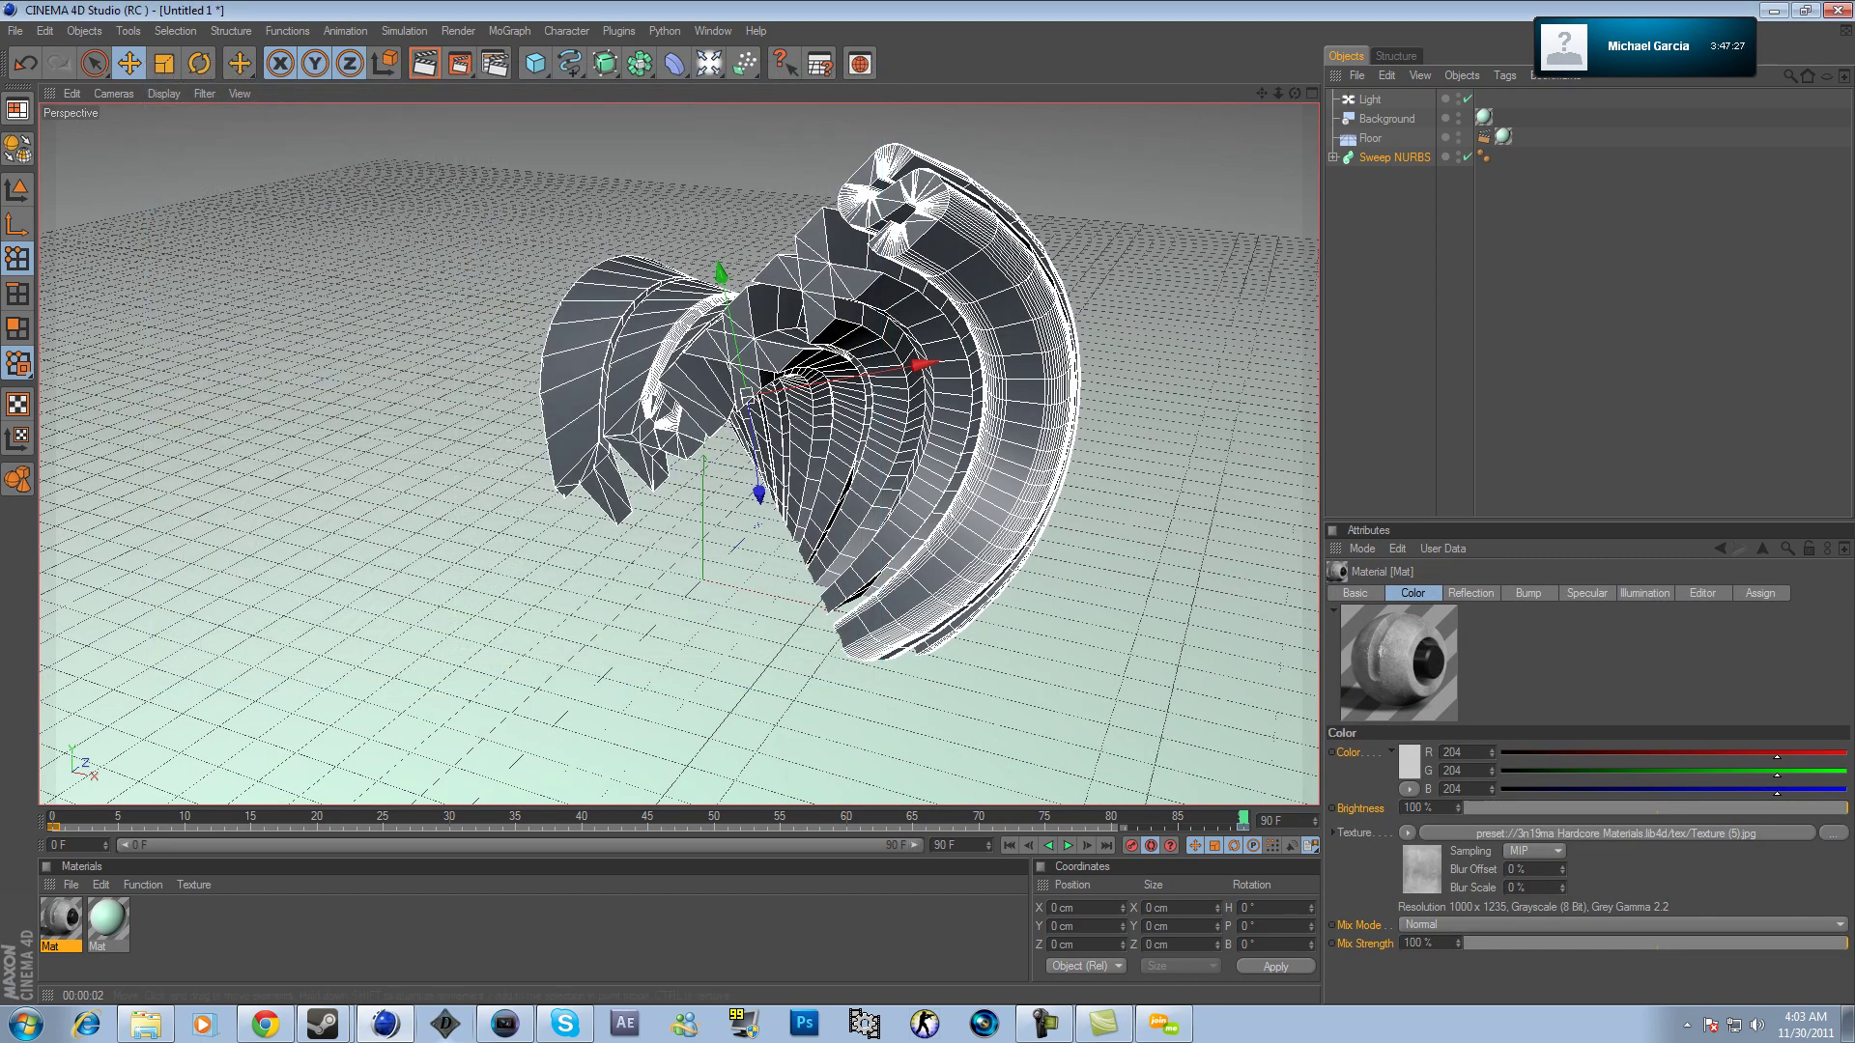
Apply the Metal 3 material to the Sweep NURBS text and render the active view.
left_click_drag(60, 918, 618, 387)
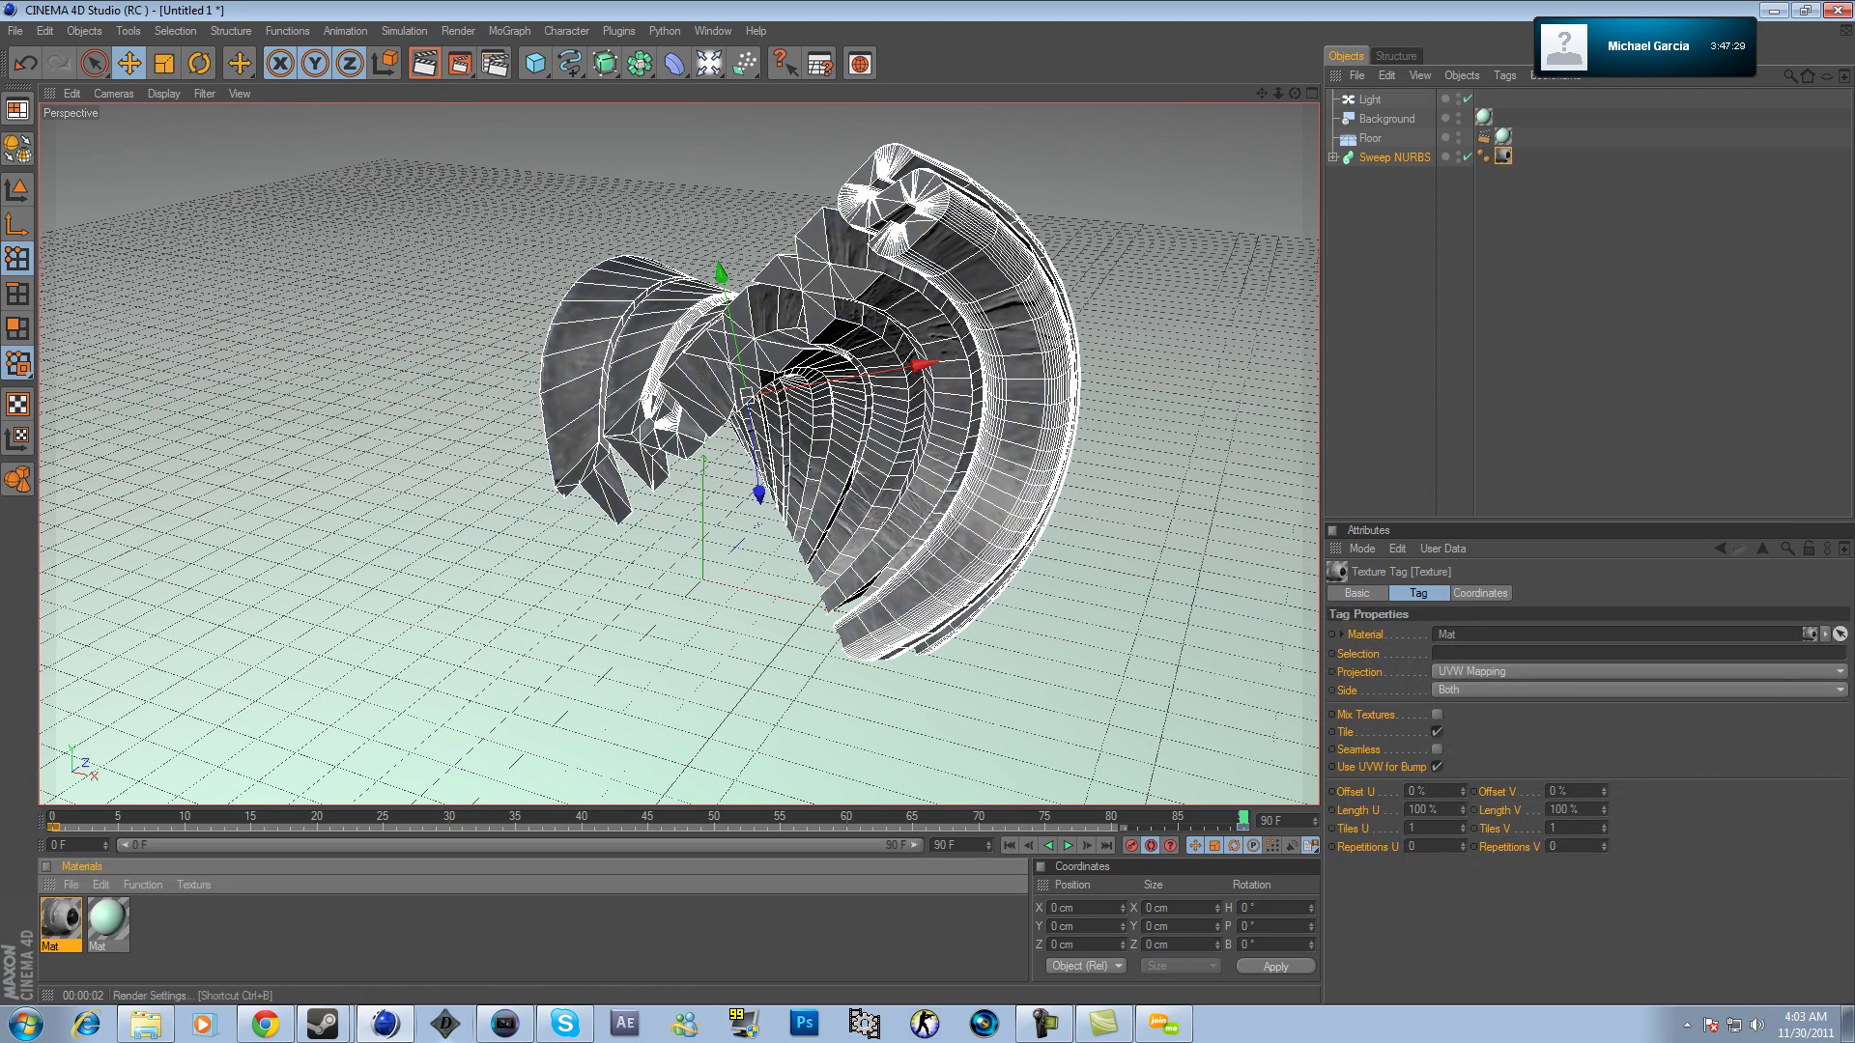
left_click(425, 62)
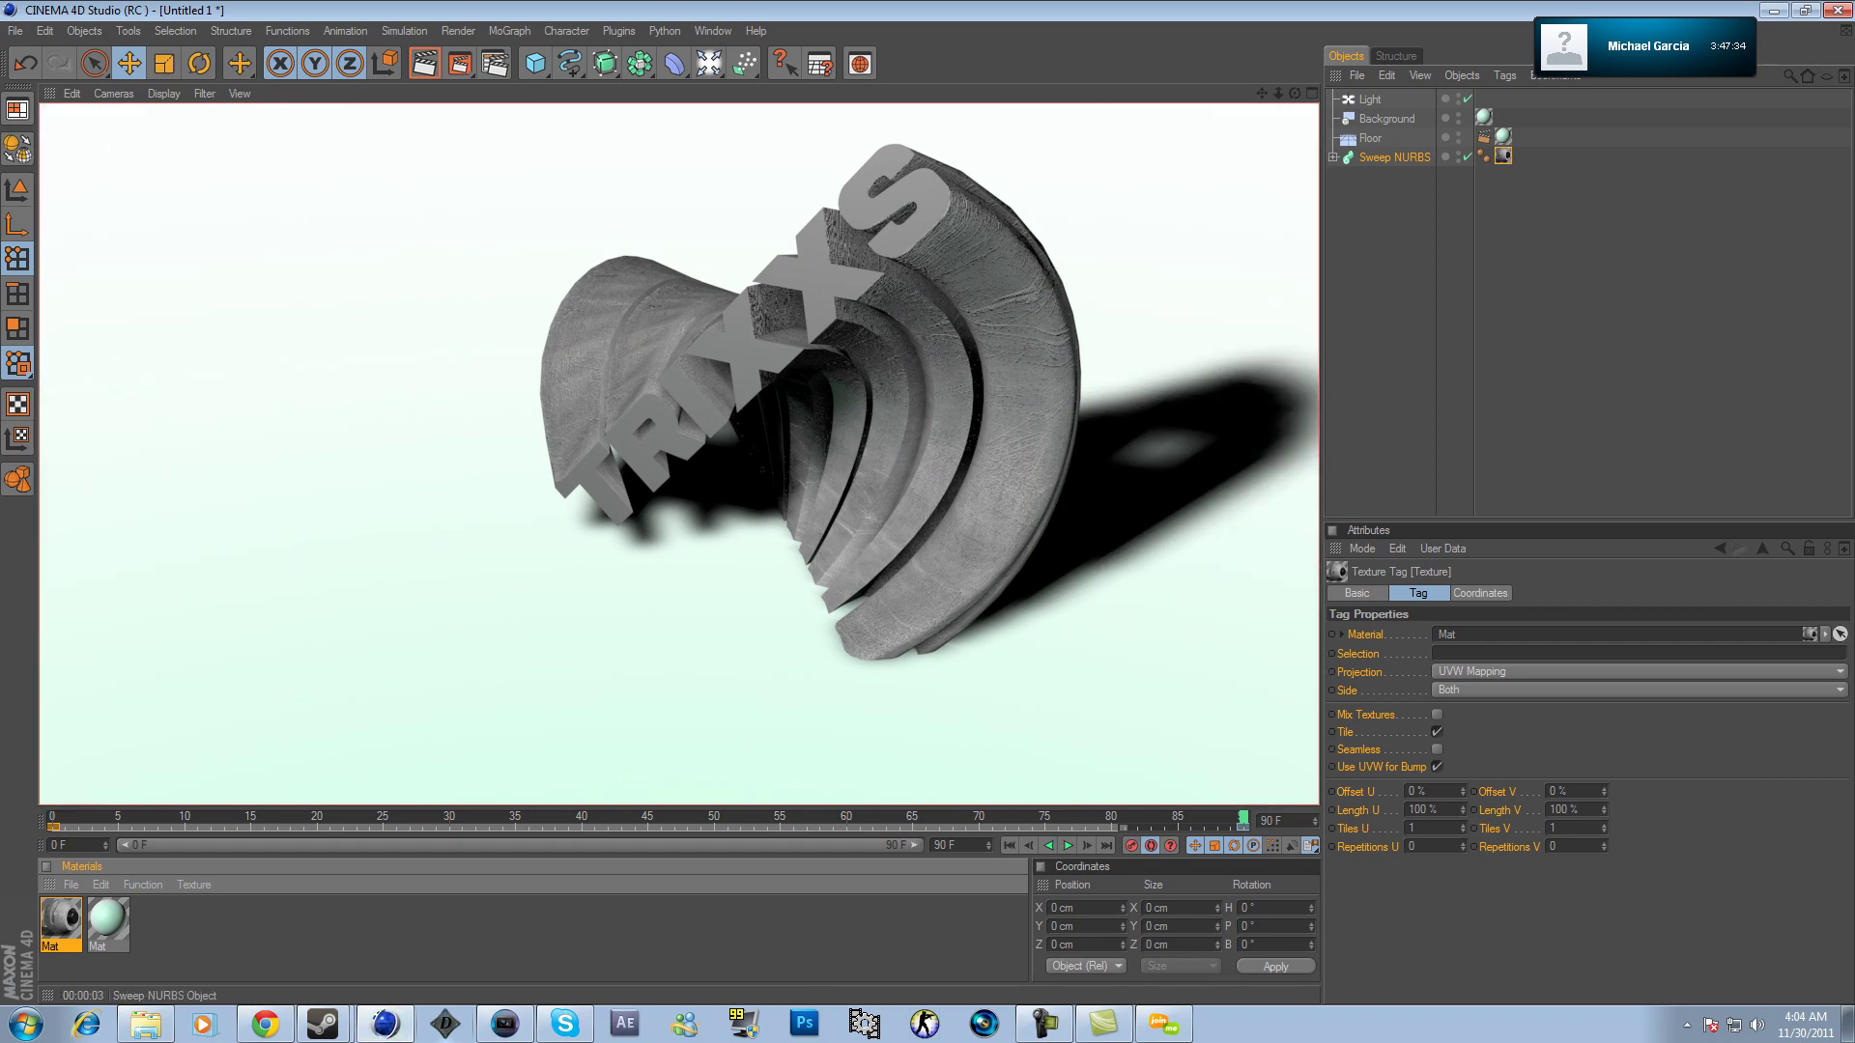
Set the projection of the Sweep NURBS texture tag to Flat and render the active view.
left_click(1394, 158)
left_click(1503, 155)
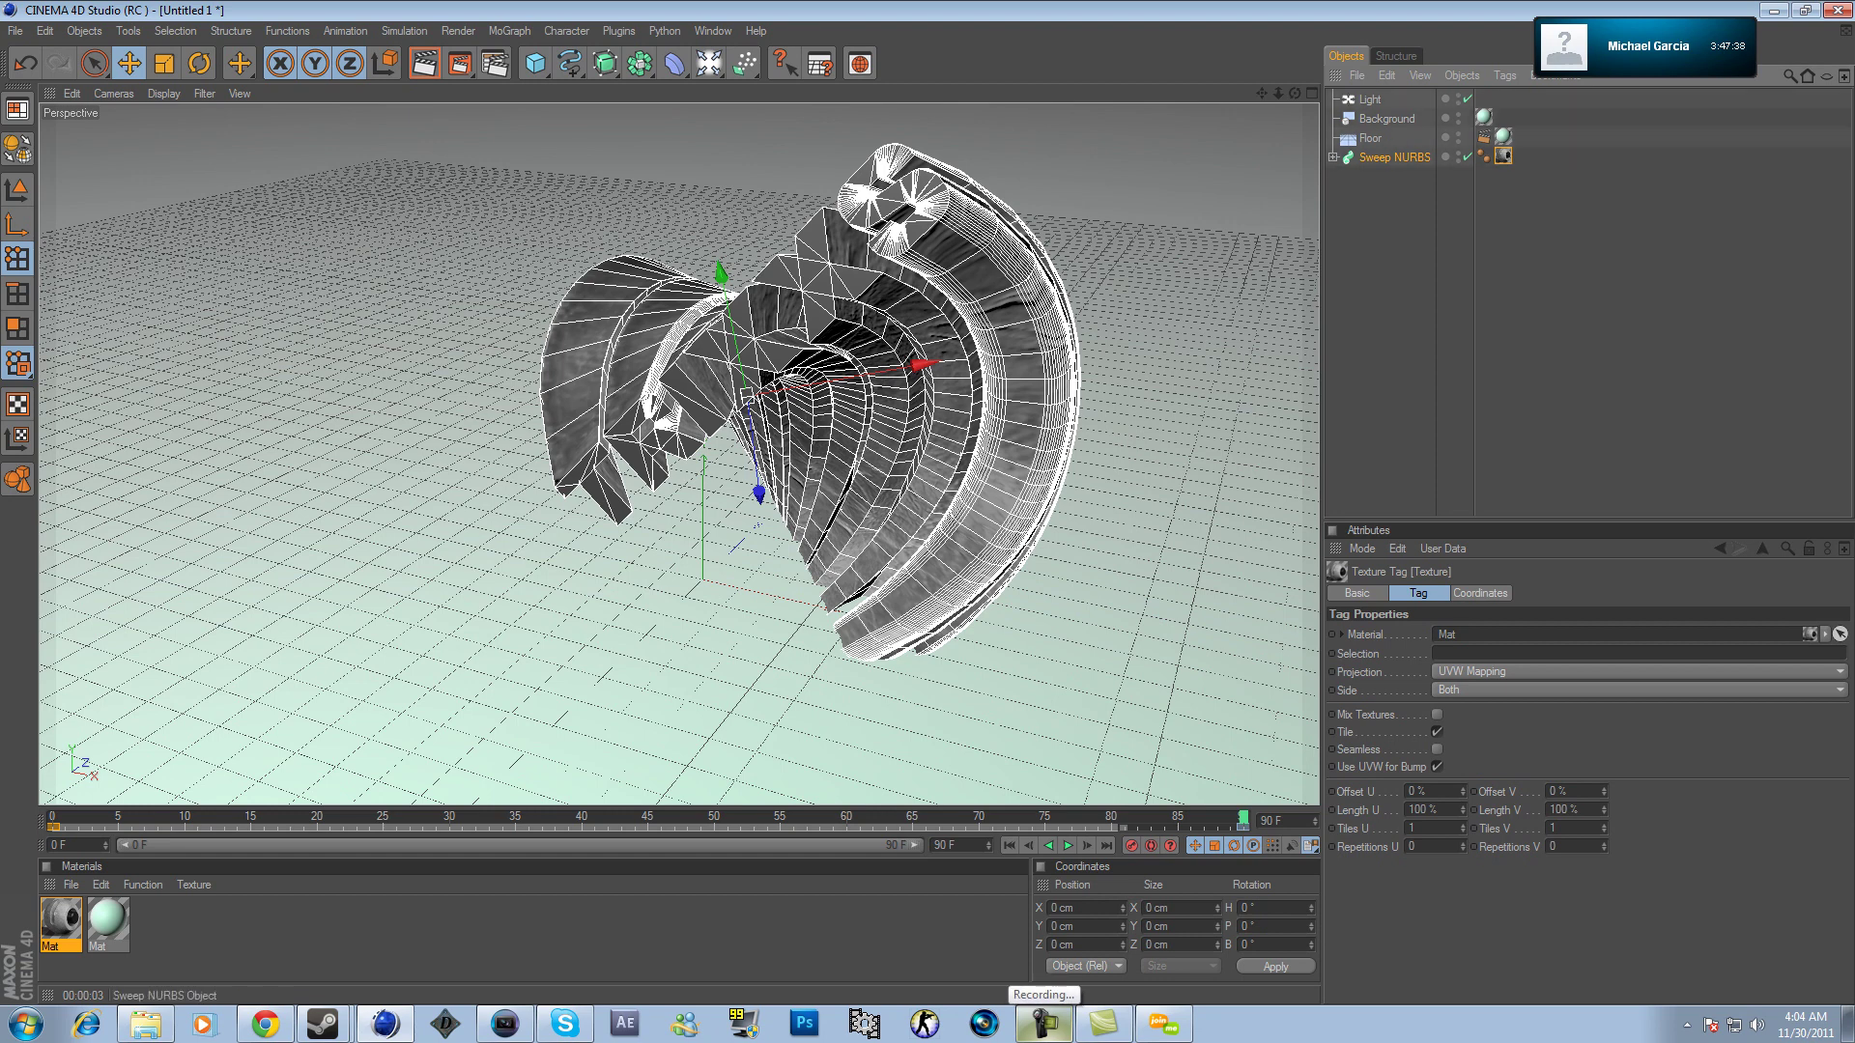
left_click(1394, 157)
left_click(1503, 156)
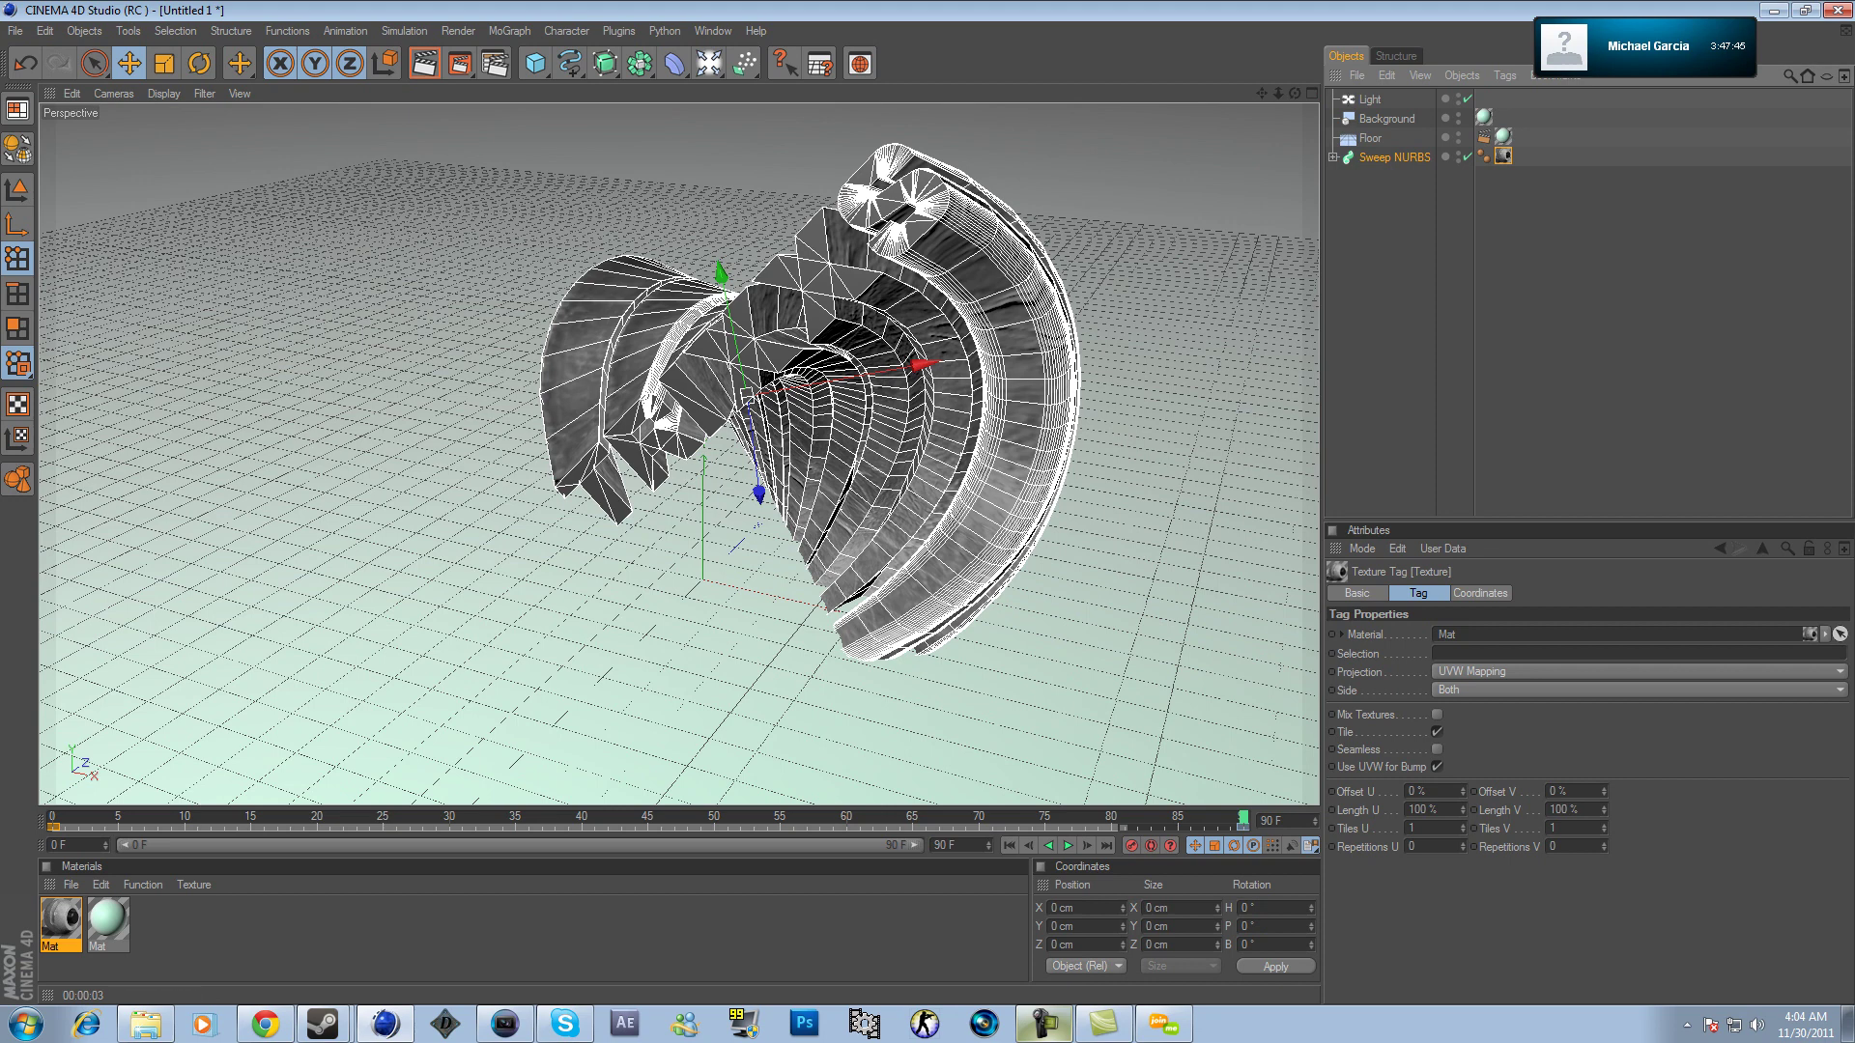
left_click(1527, 671)
left_click(1526, 727)
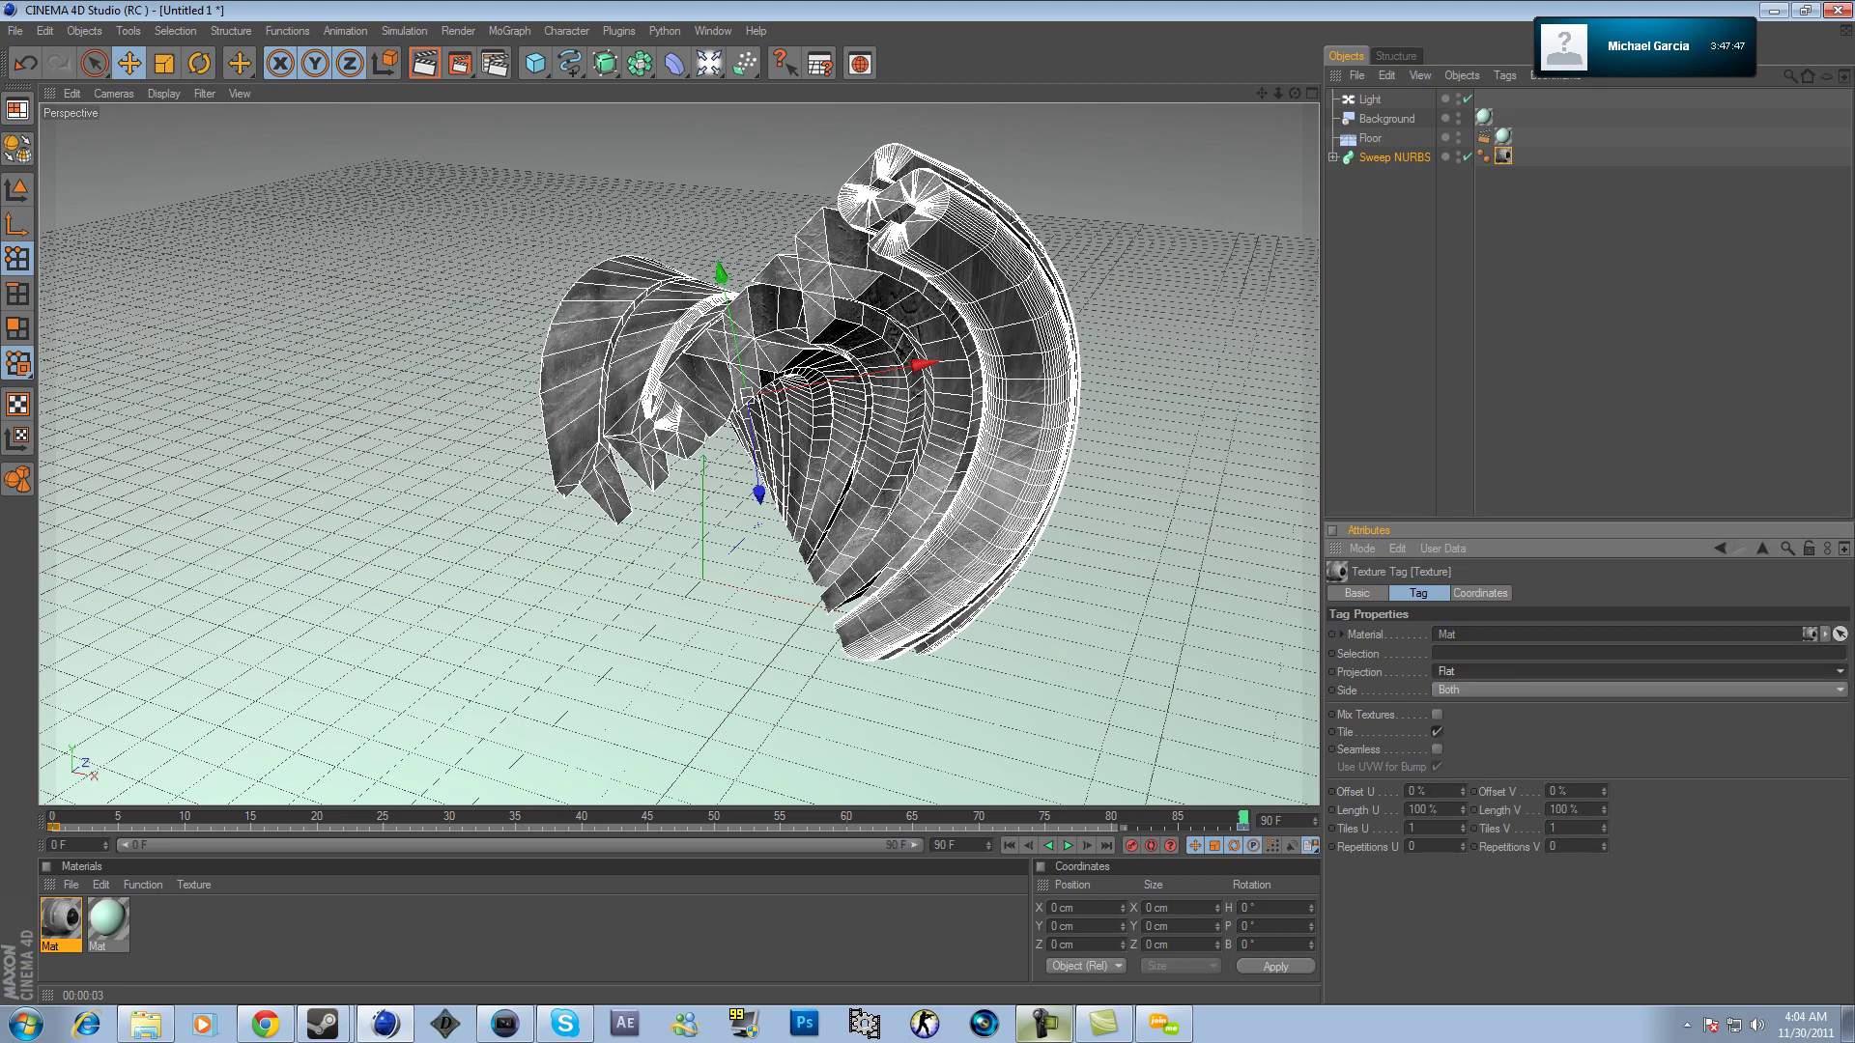
key("ctrl+r")
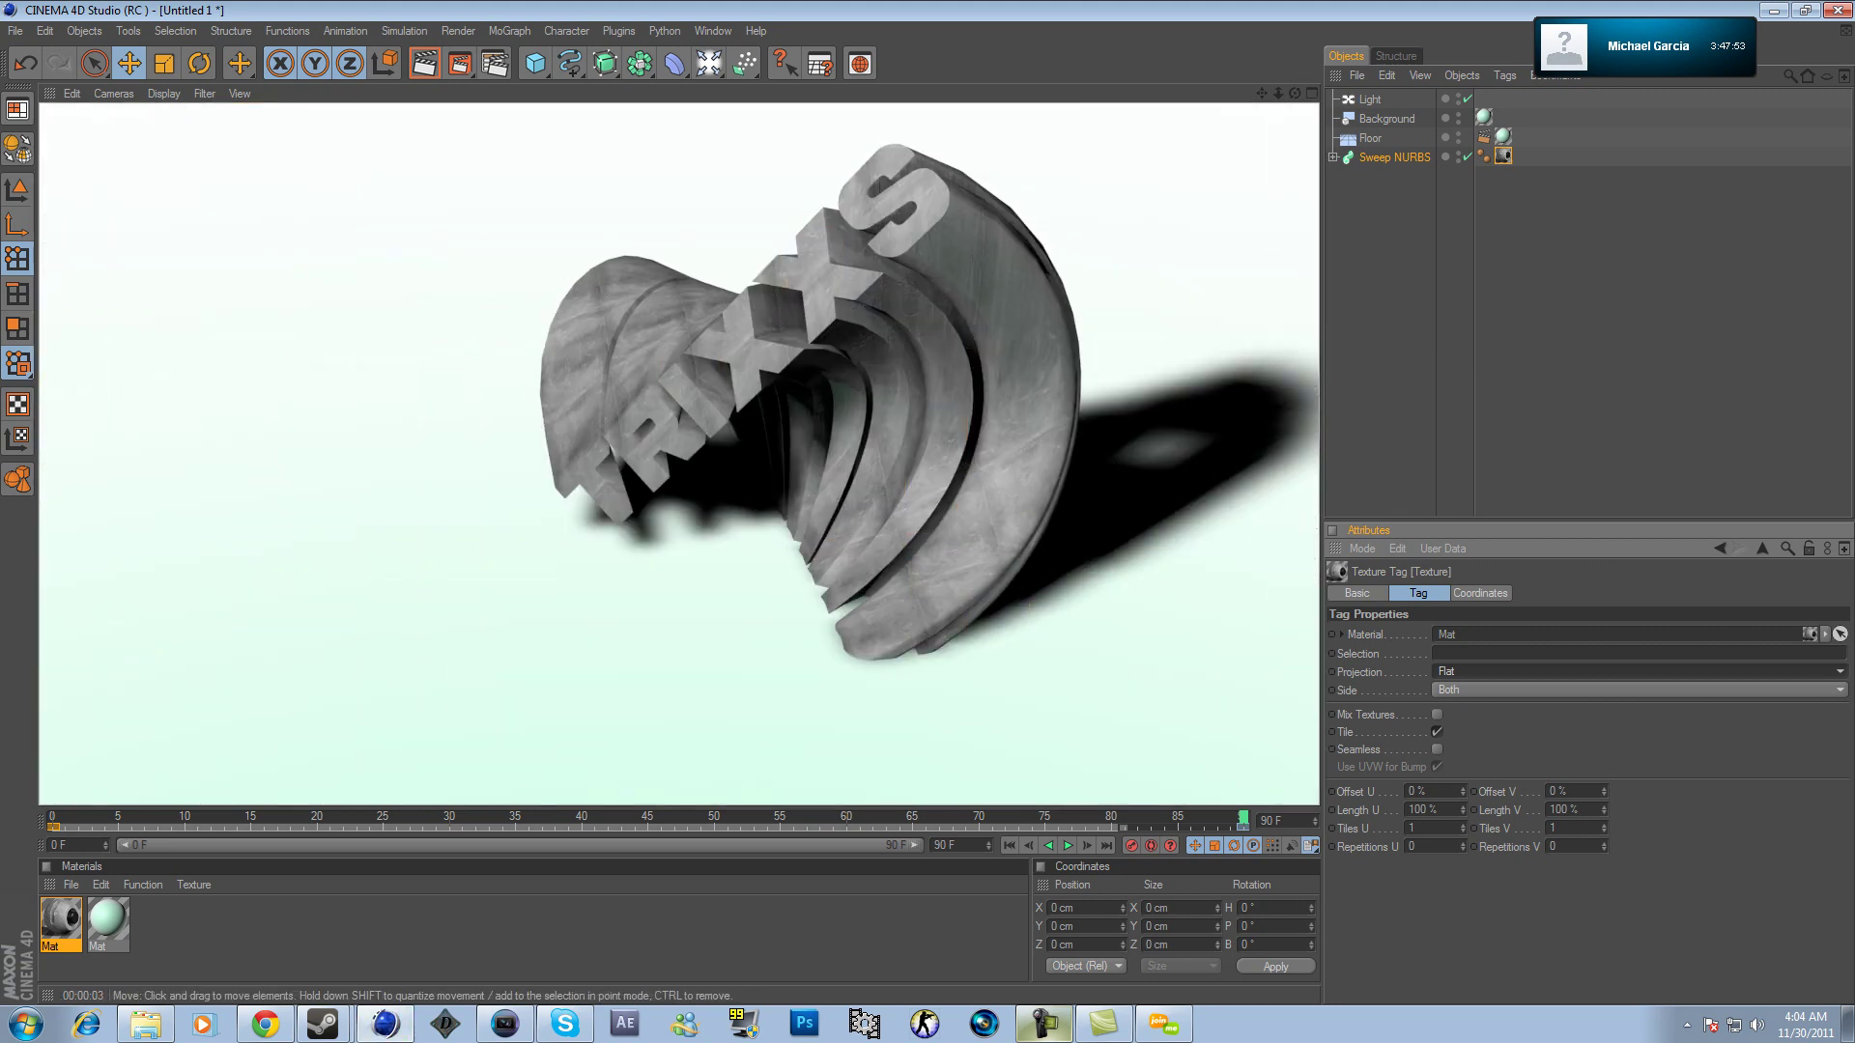
Render the active view at frame 27 of the growth animation and again at frame 90.
left_click_drag(56, 819, 386, 819)
key("ctrl+r")
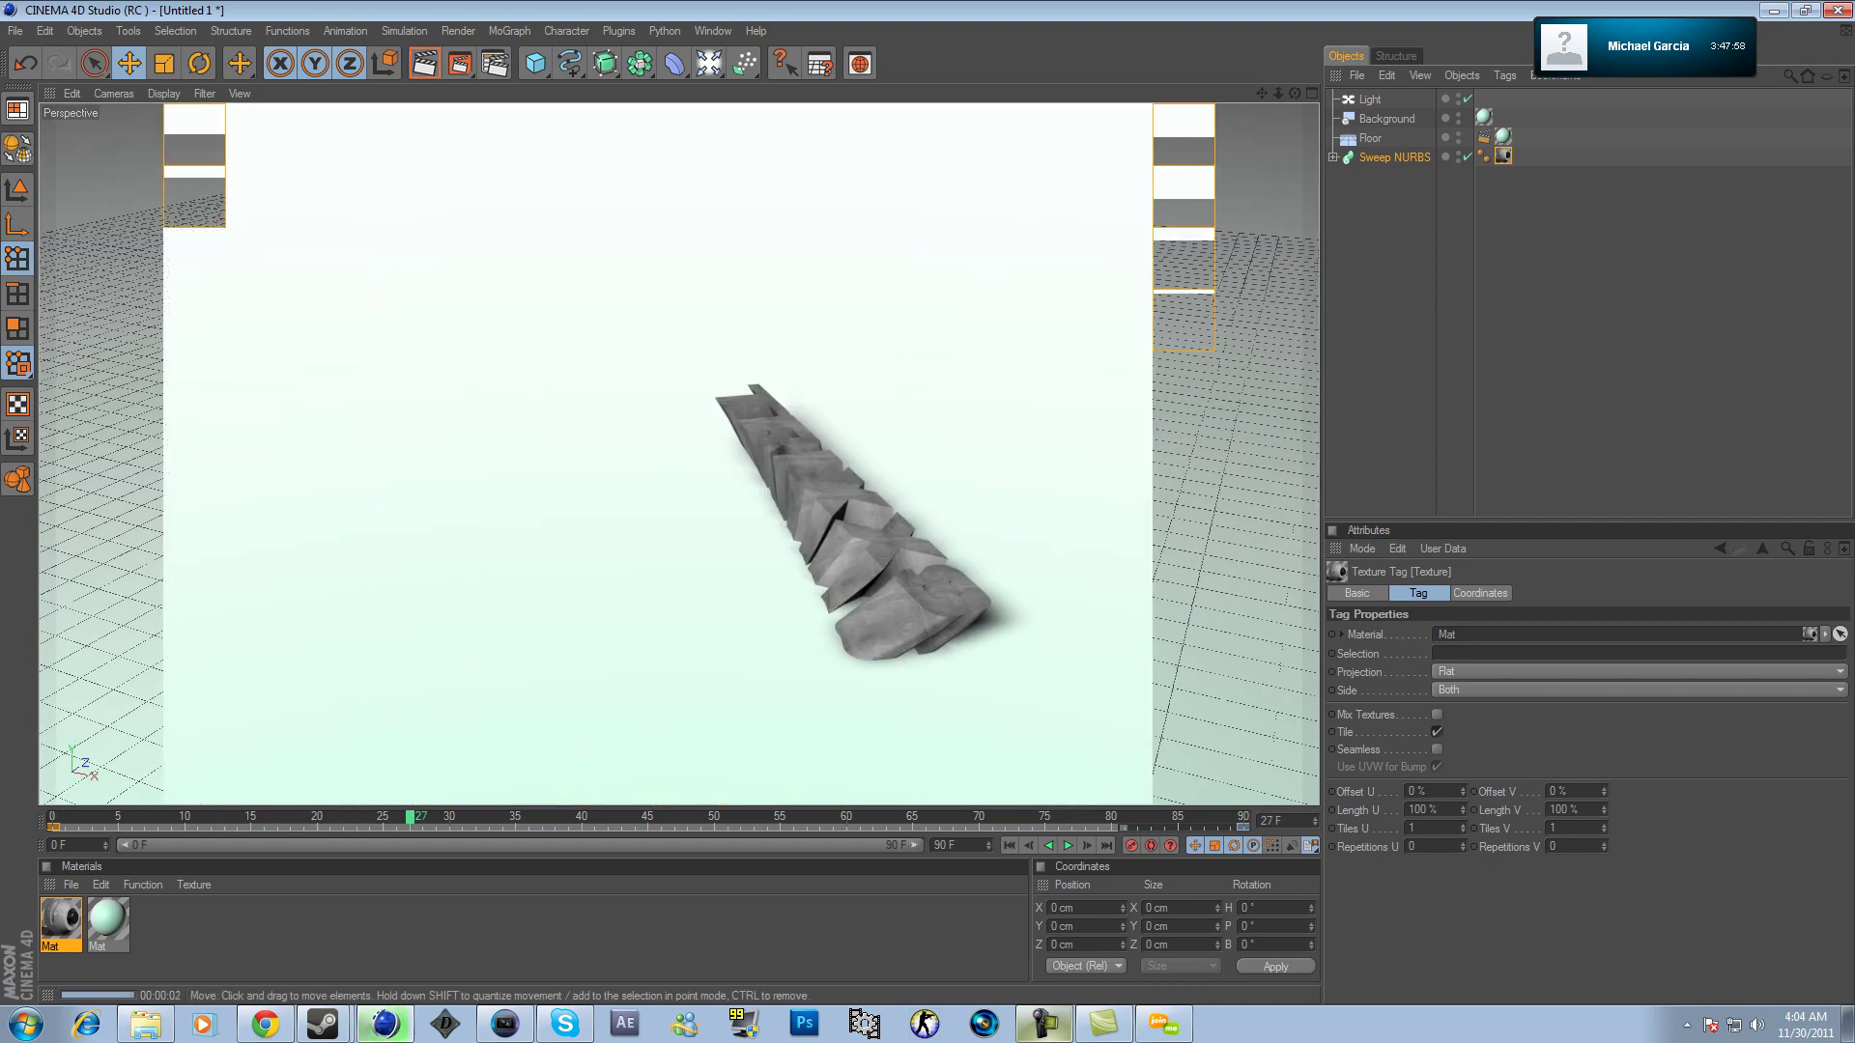
key("F8")
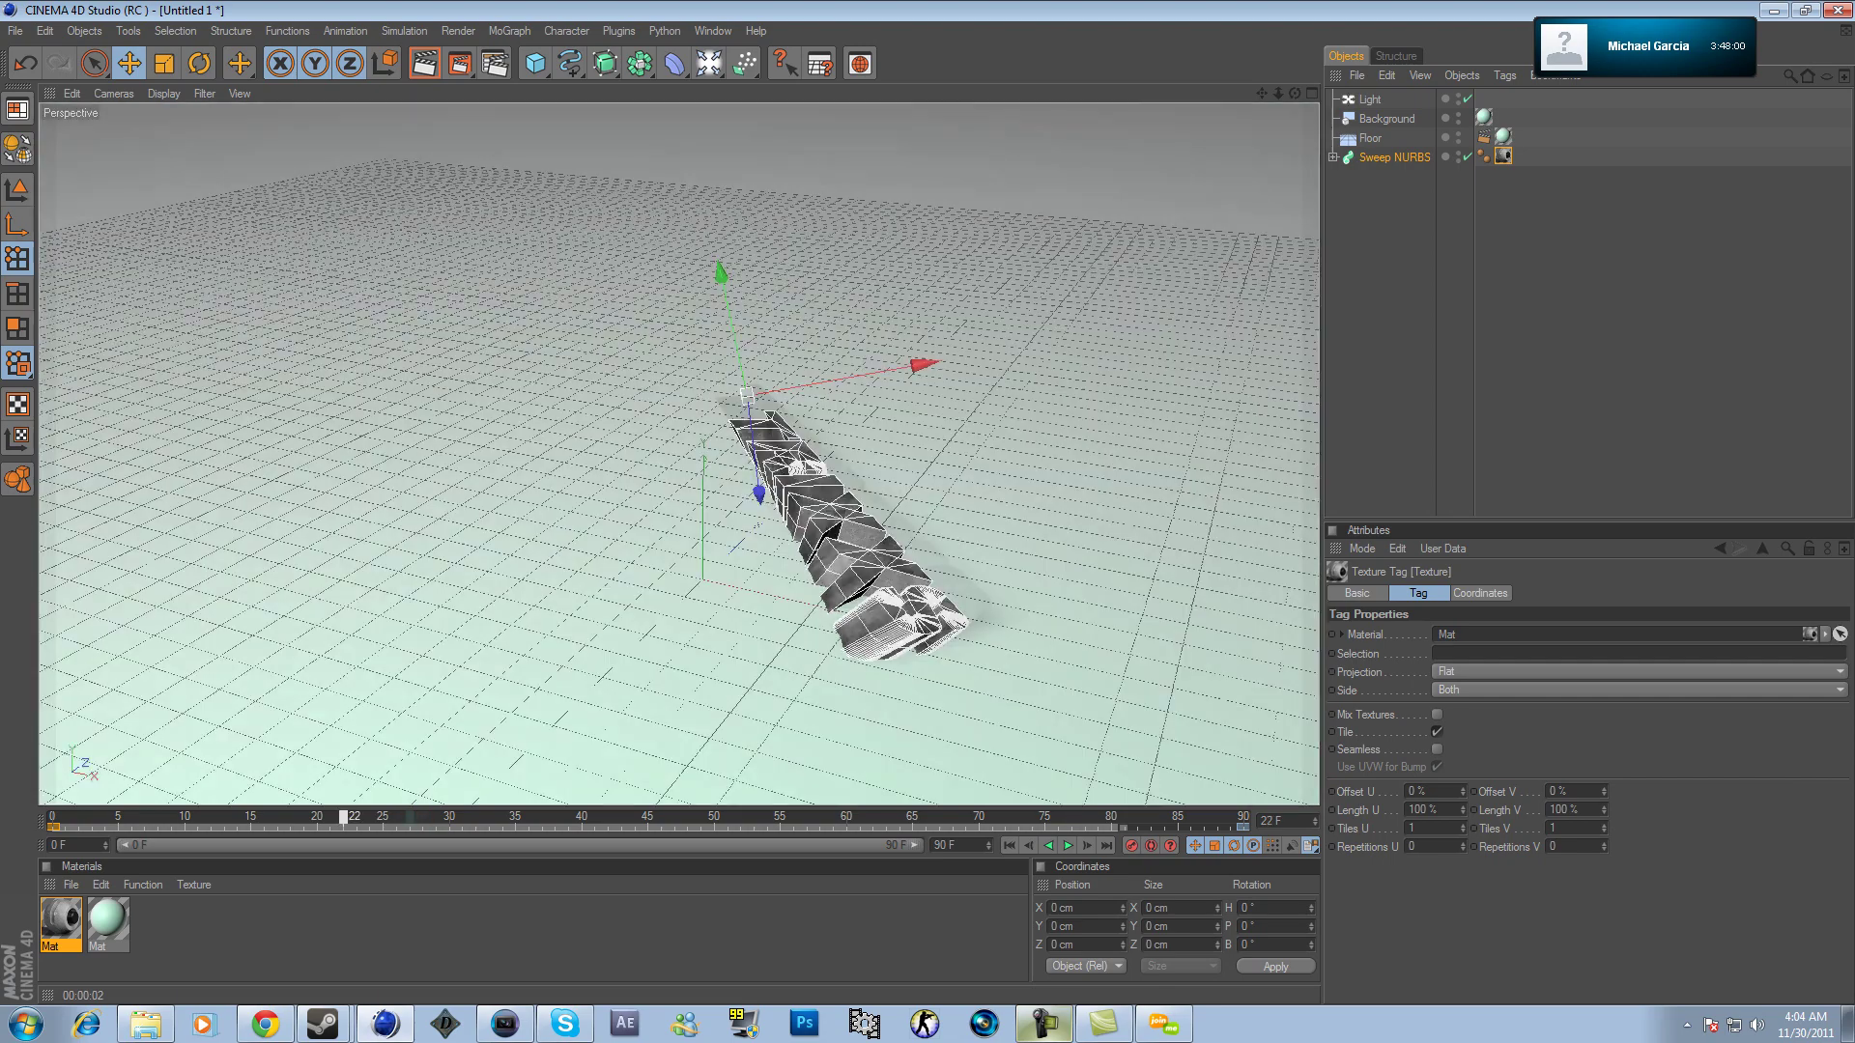
left_click_drag(1151, 818, 1244, 818)
left_click(425, 64)
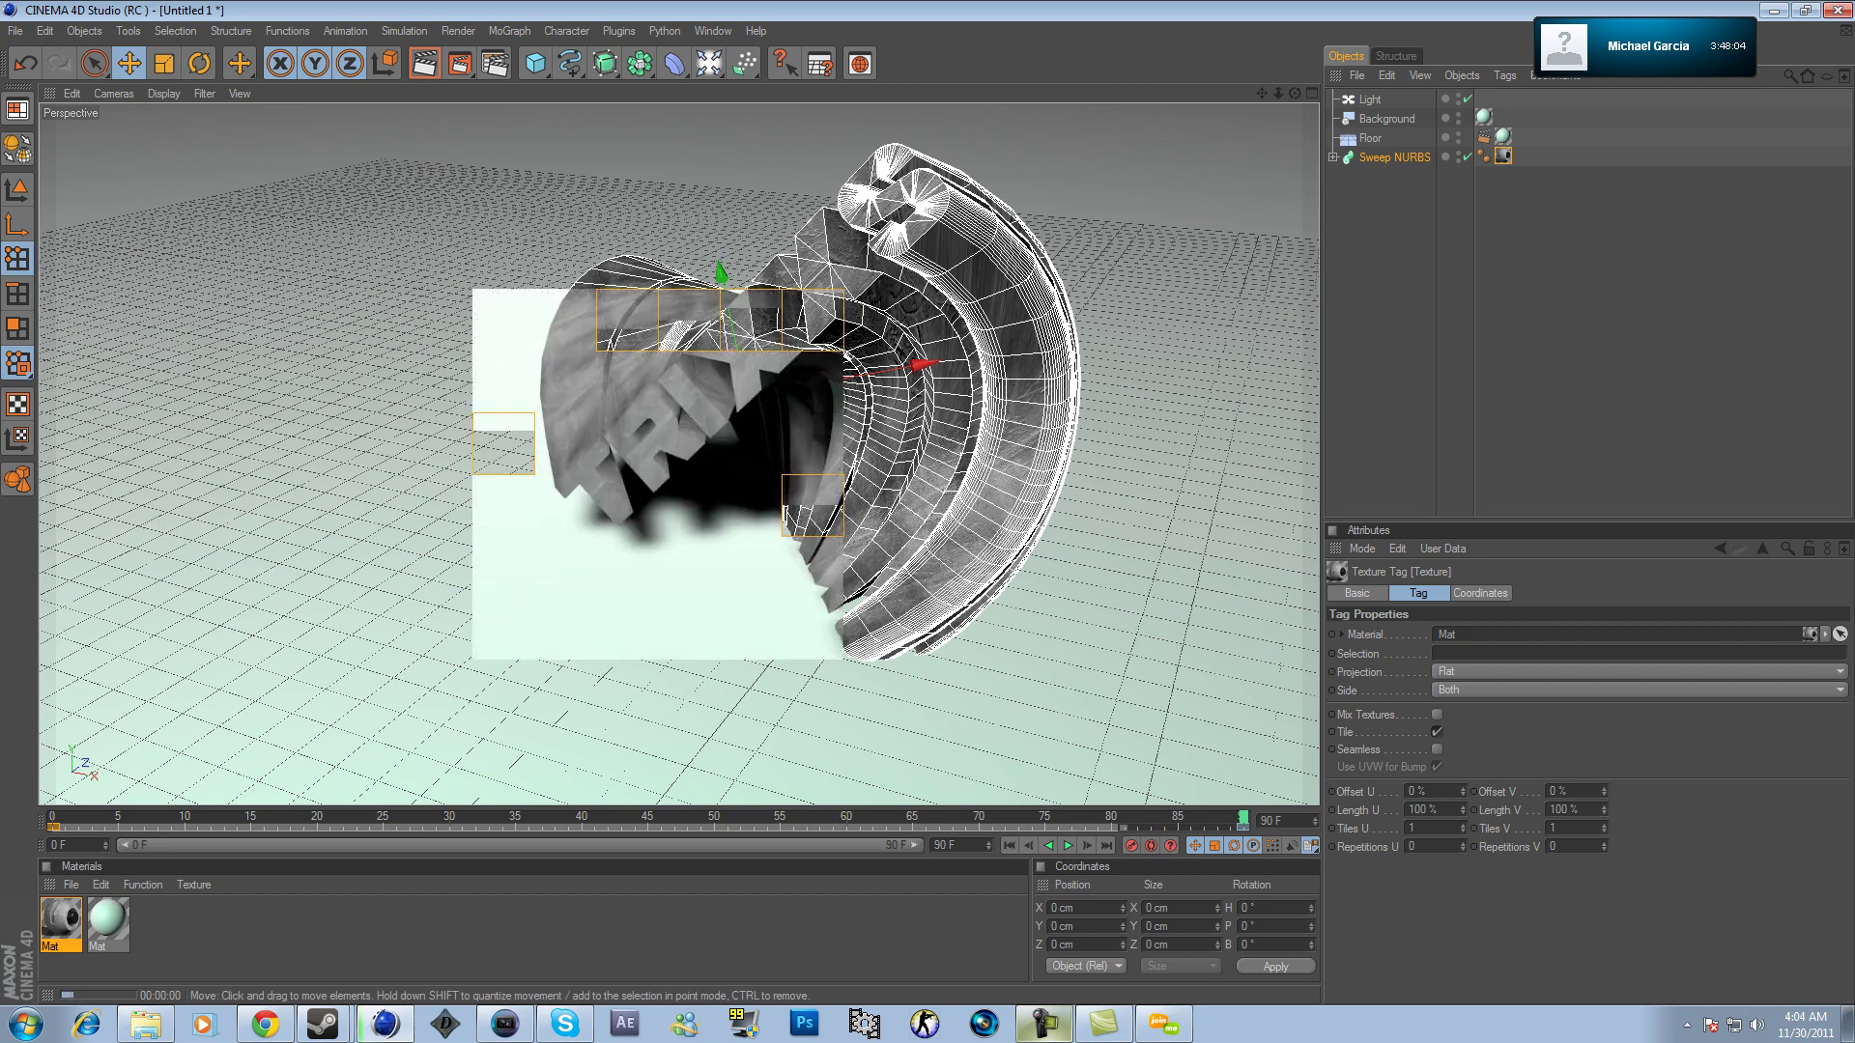